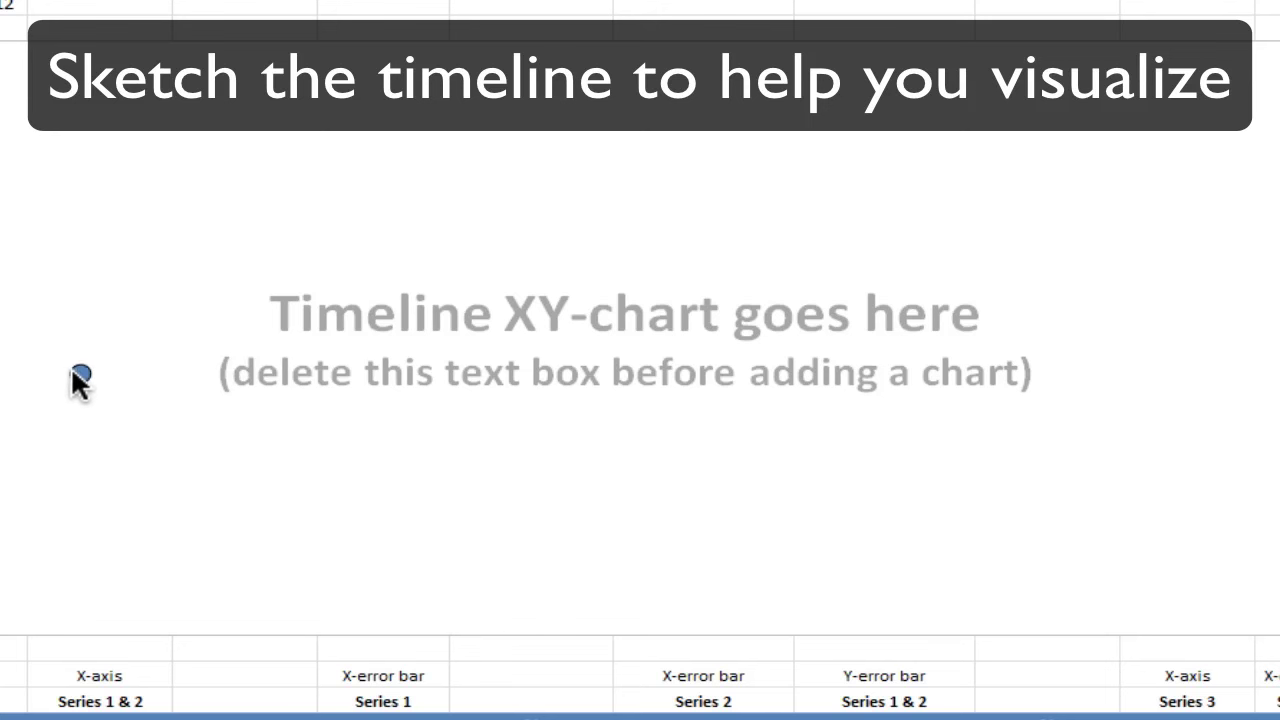
Sketch a long blue horizontal timeline axis with four grey duration bars above it and four below it.
mouse_move(82, 370)
mouse_down()
mouse_move(493, 352)
mouse_move(1190, 362)
mouse_up()
drag(190, 148, 557, 122)
drag(333, 238, 570, 204)
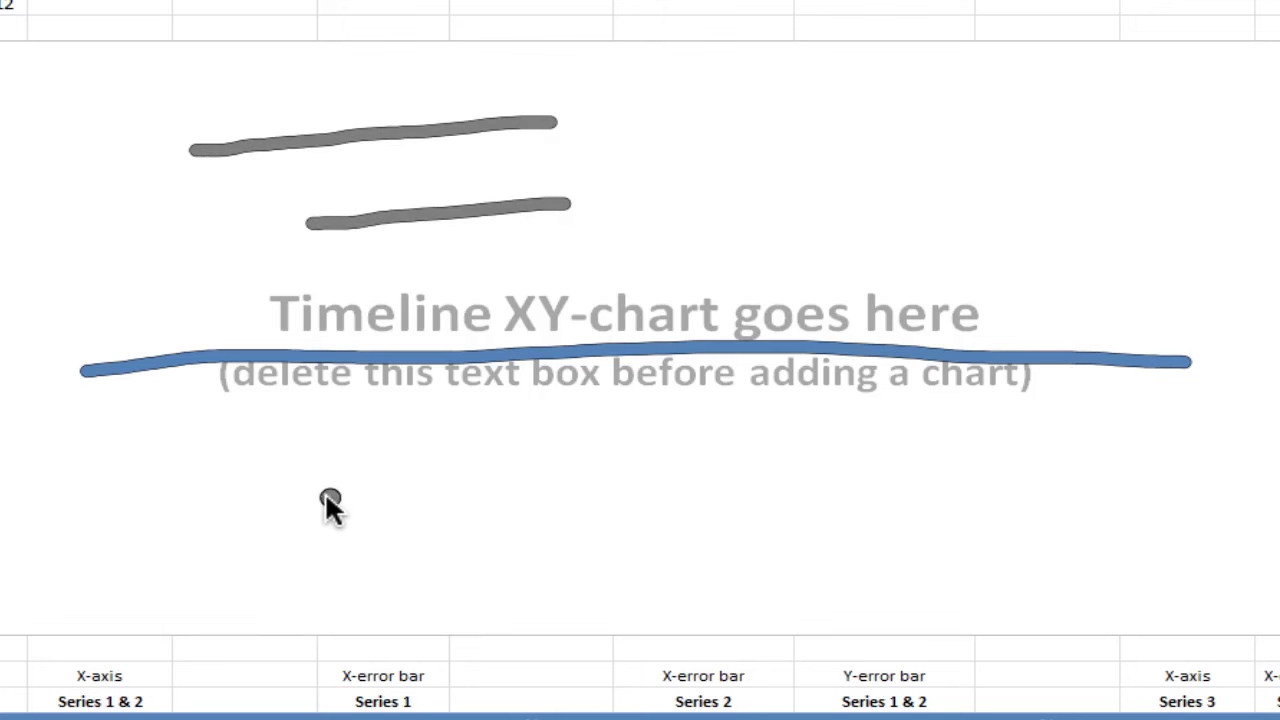
drag(282, 549, 596, 508)
drag(428, 457, 663, 450)
drag(725, 199, 1017, 204)
drag(903, 280, 1137, 282)
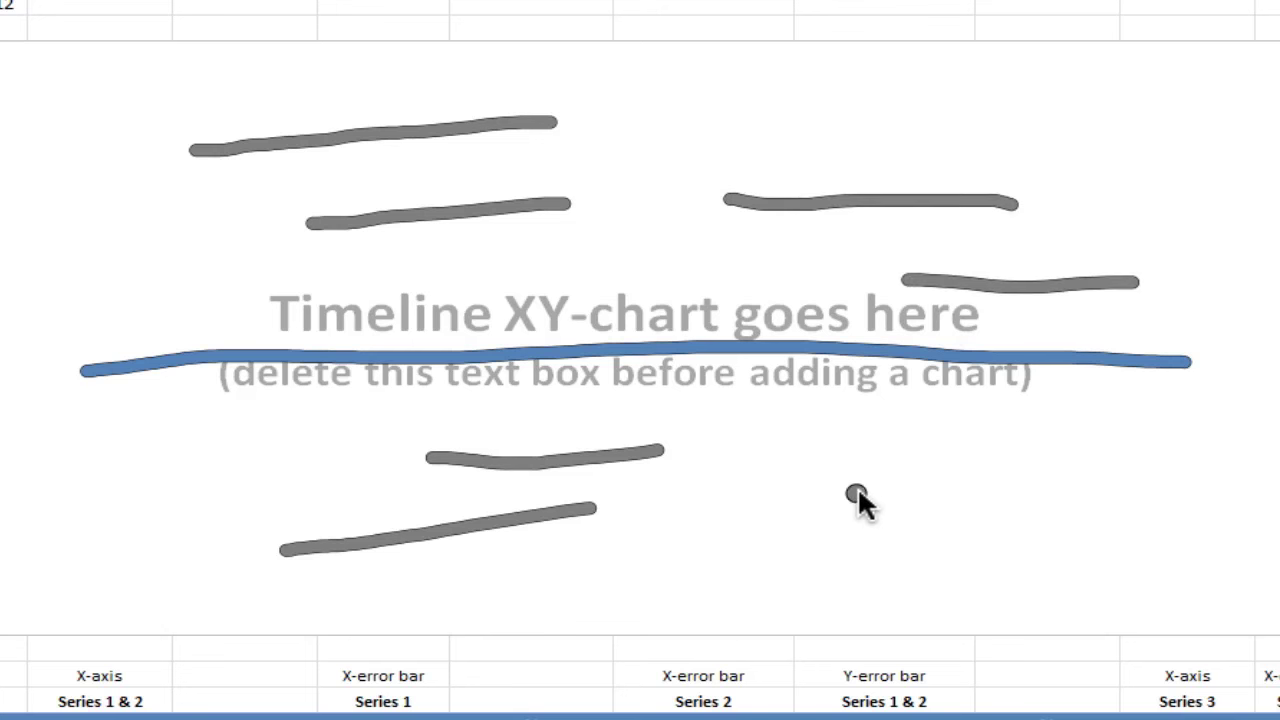
drag(858, 492, 1177, 455)
drag(1010, 414, 1229, 403)
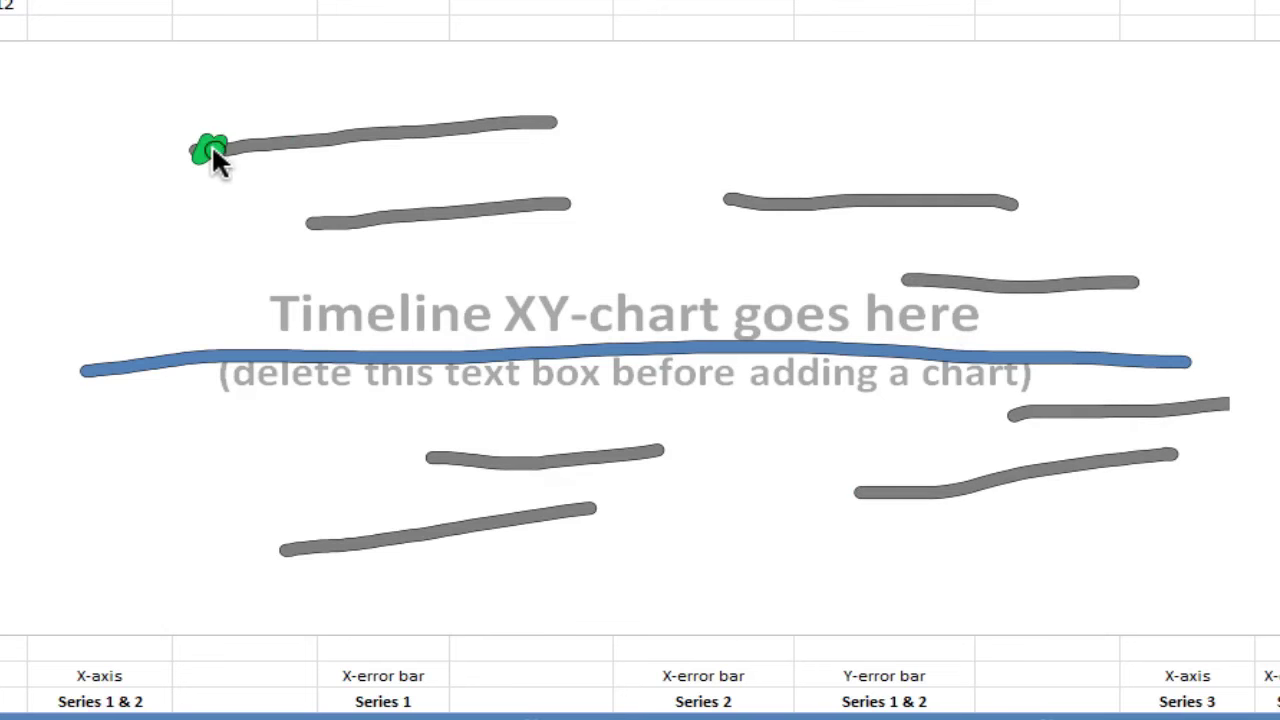
Mark completion in green on the sketch: partial progress along the four earlier bars and starting points on the four later ones.
drag(216, 146, 378, 130)
mouse_move(298, 230)
mouse_down()
mouse_move(334, 212)
mouse_move(427, 213)
mouse_up()
drag(290, 550, 387, 543)
drag(432, 456, 518, 464)
drag(744, 197, 741, 193)
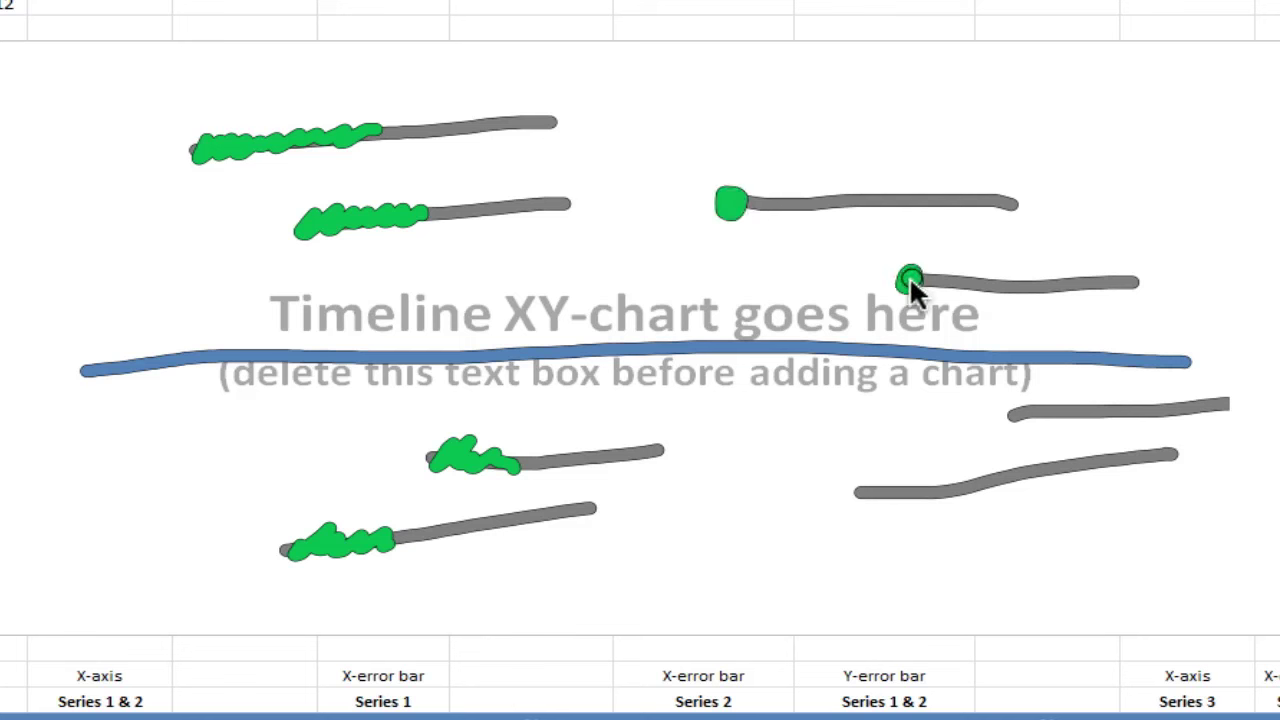
drag(858, 494, 866, 497)
drag(1008, 414, 1014, 417)
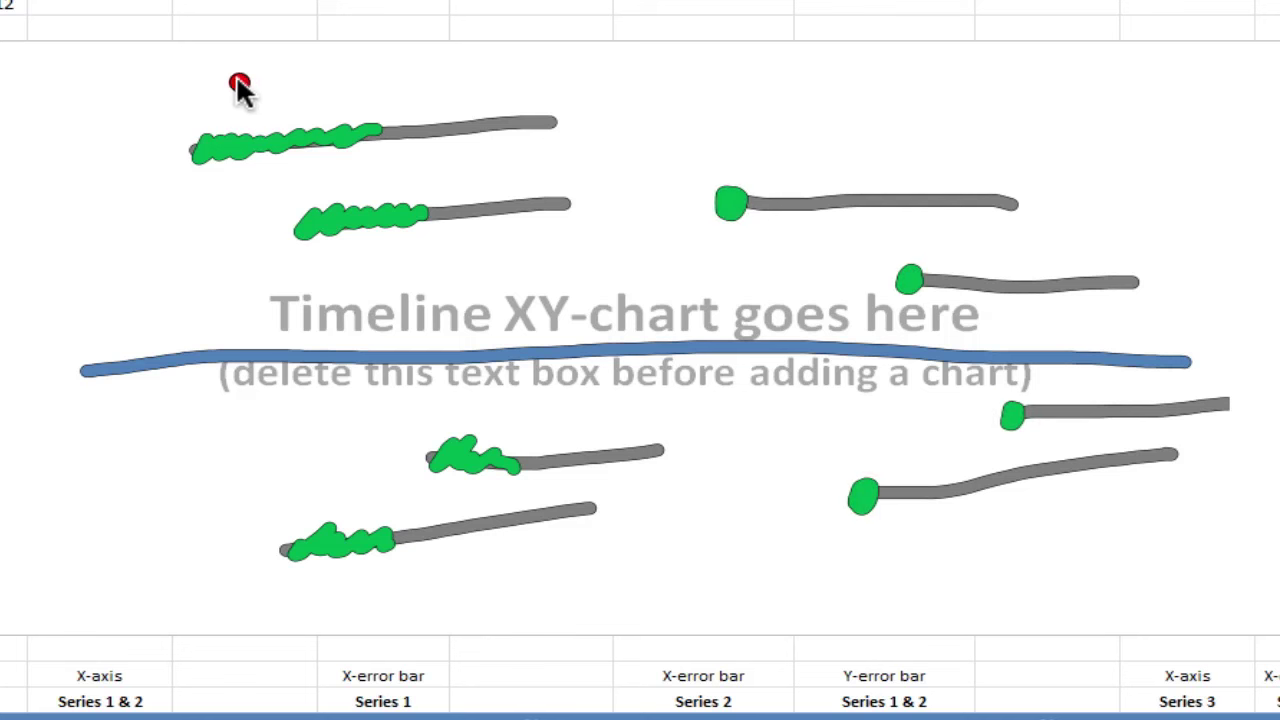
Draw a red vertical line through the early part of the sketched timeline, label it TODAY, and leave the drawing mode.
drag(240, 57, 233, 618)
drag(300, 55, 300, 100)
mouse_move(260, 52)
mouse_down()
mouse_move(336, 40)
mouse_move(416, 52)
mouse_move(398, 97)
mouse_up()
drag(455, 38, 428, 84)
drag(484, 46, 505, 80)
drag(537, 28, 490, 115)
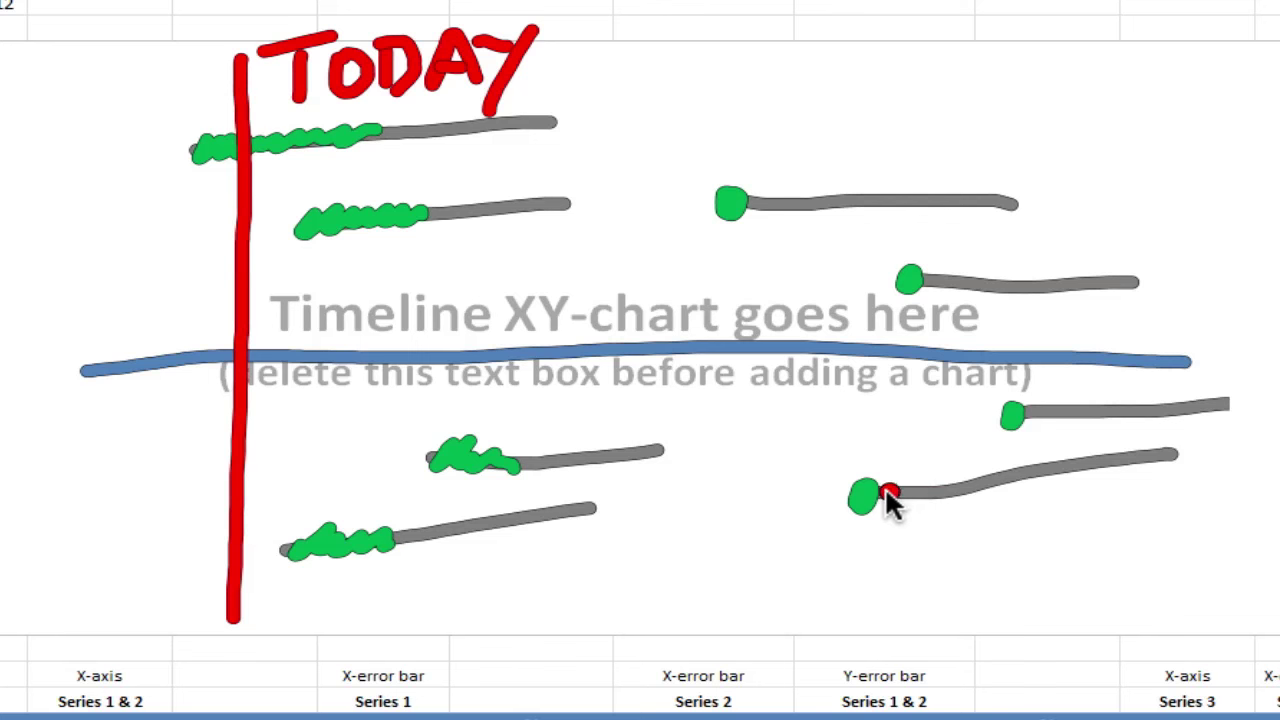
key(Escape)
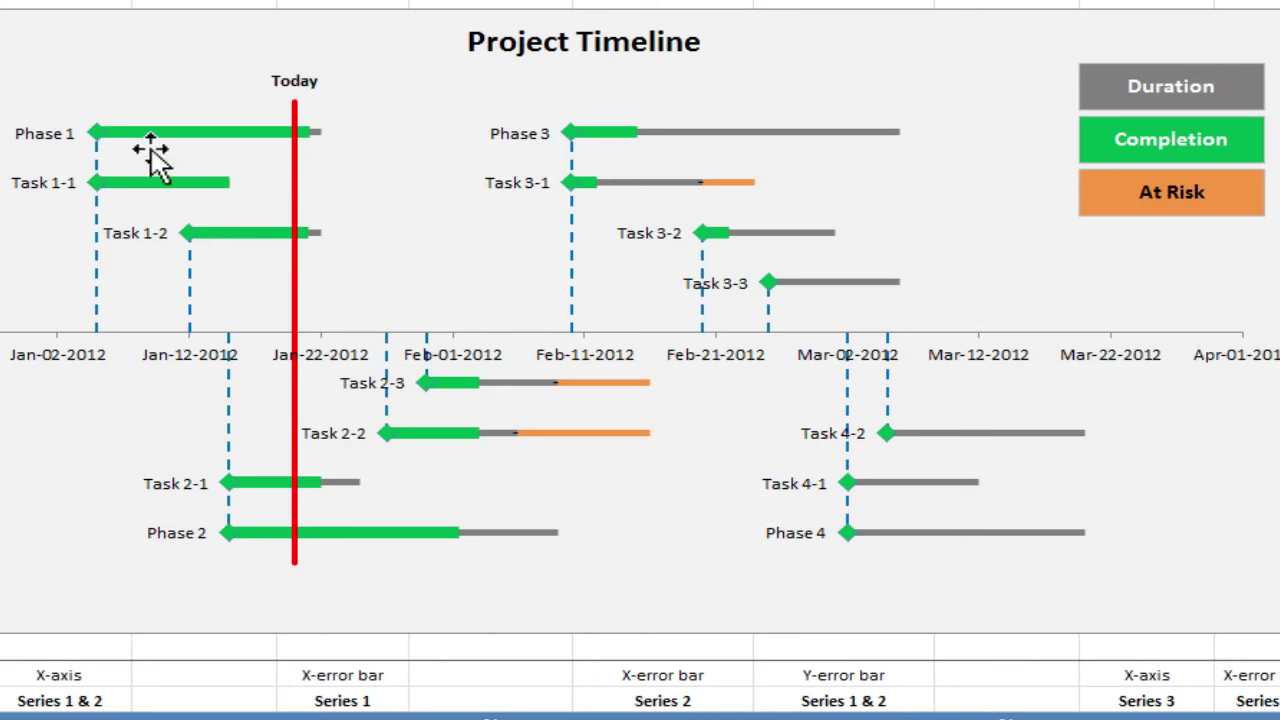
click(966, 371)
drag(966, 371, 974, 349)
key(ctrl+z)
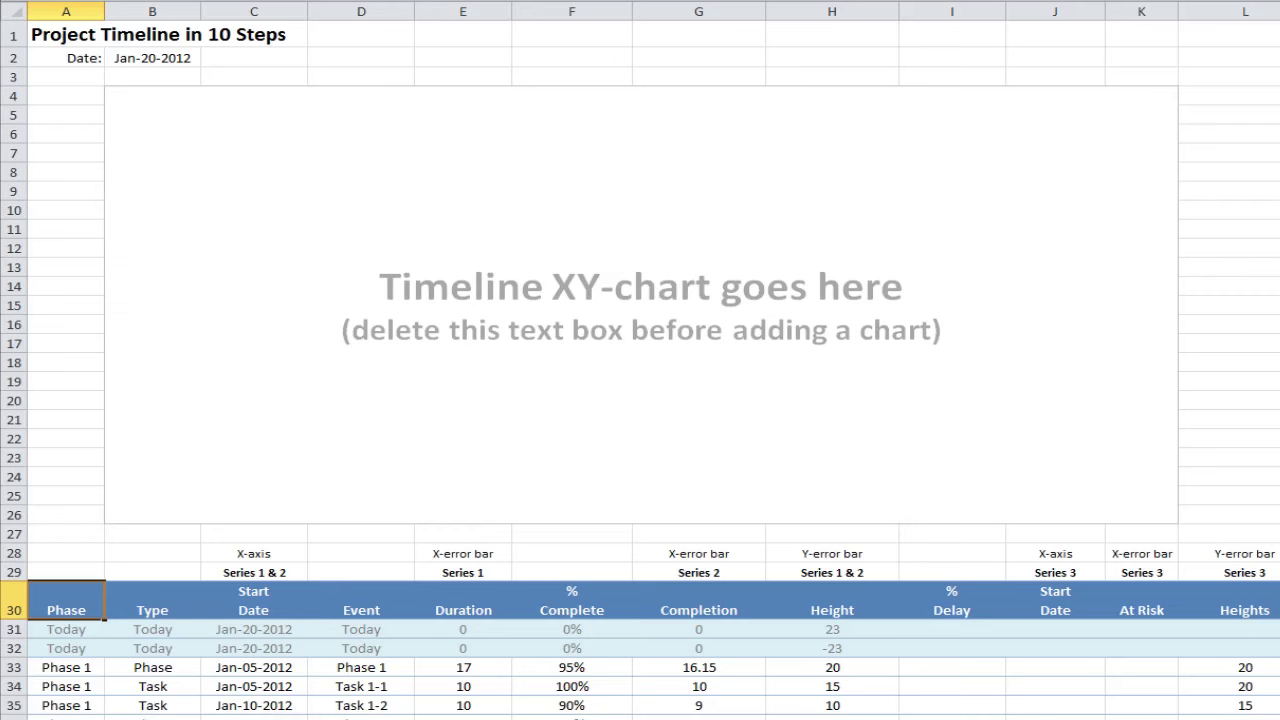
Examine the timeline data table, its header row, and the axis, error bar and series labels above the columns.
scroll(640, 400, down, 7)
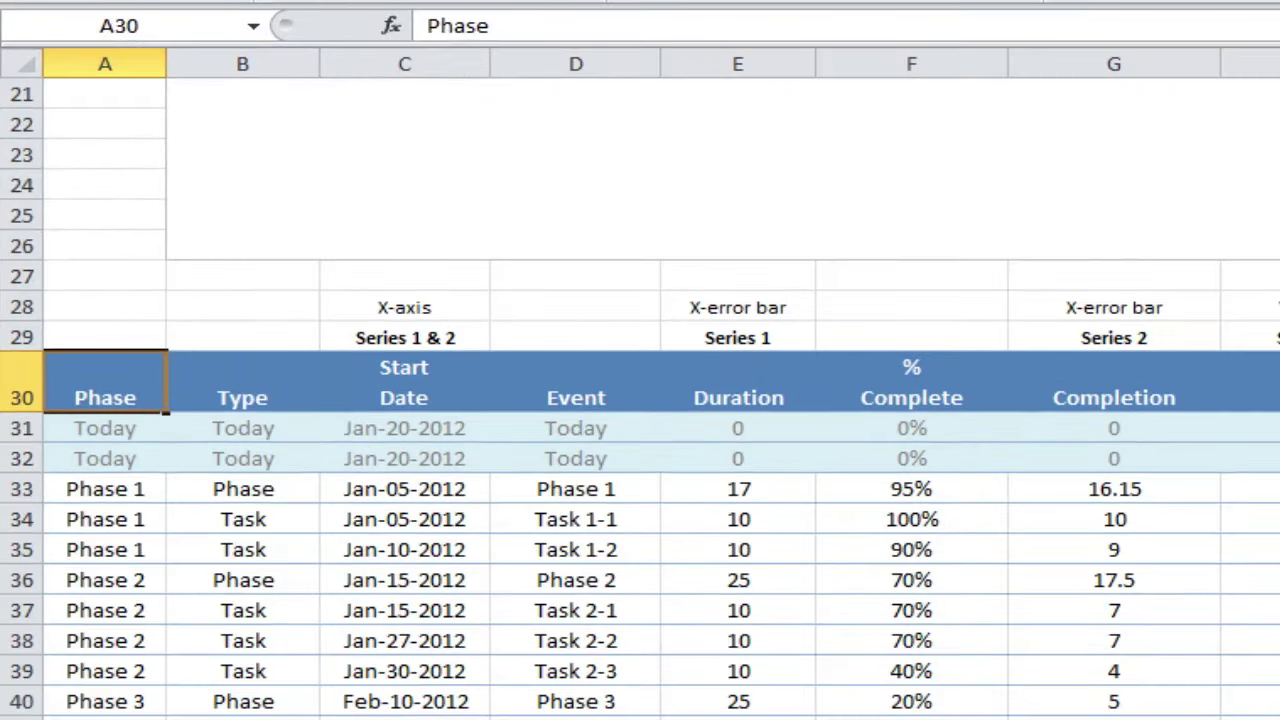
scroll(640, 400, down, 3)
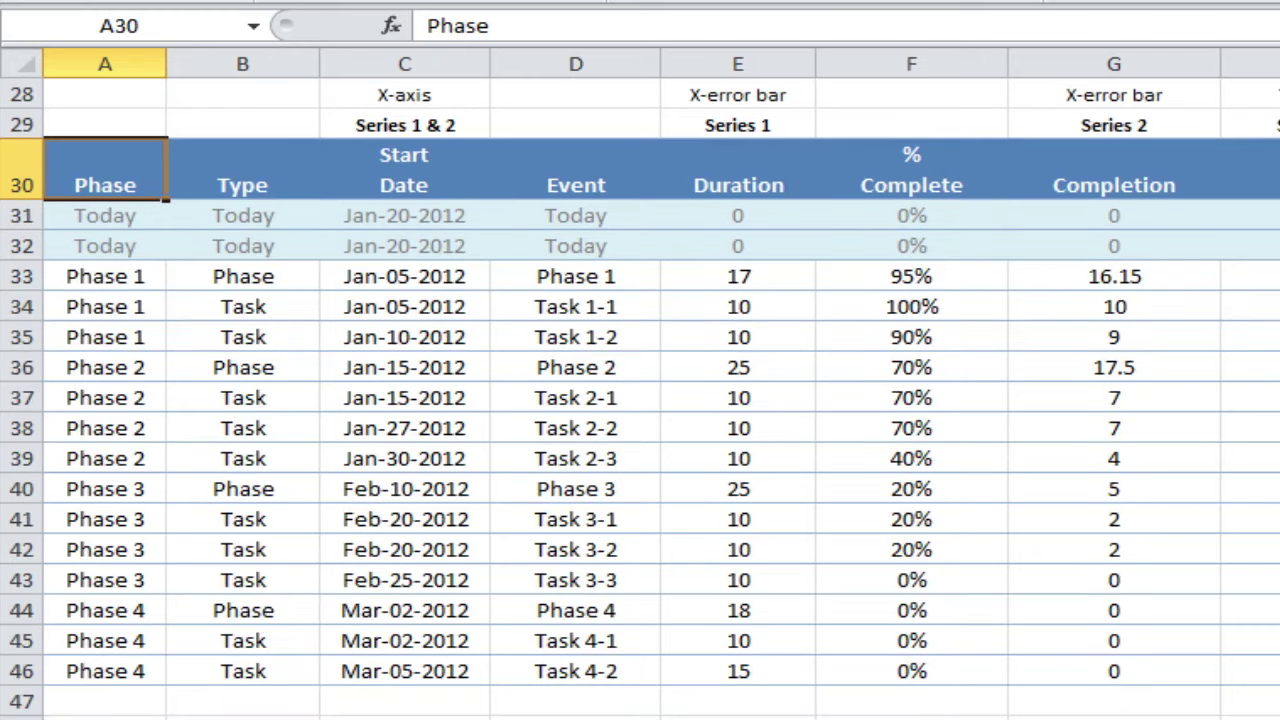
click(17, 160)
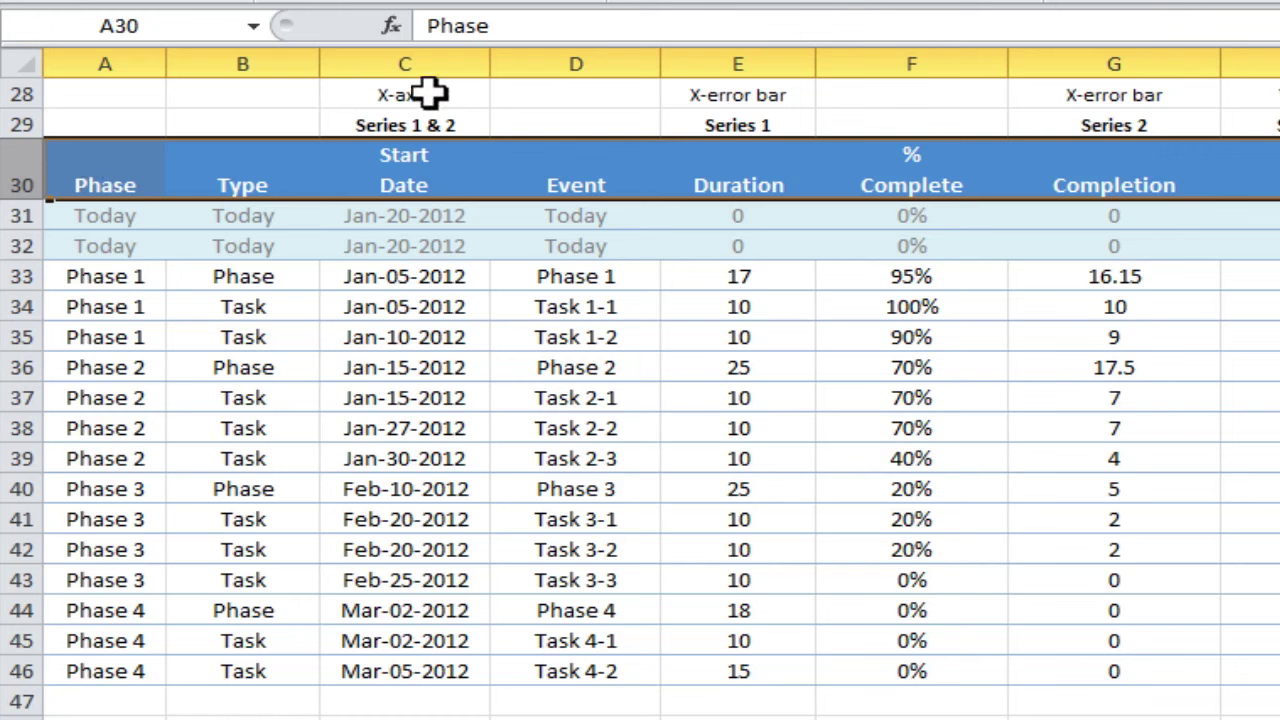
click(445, 124)
drag(731, 97, 738, 123)
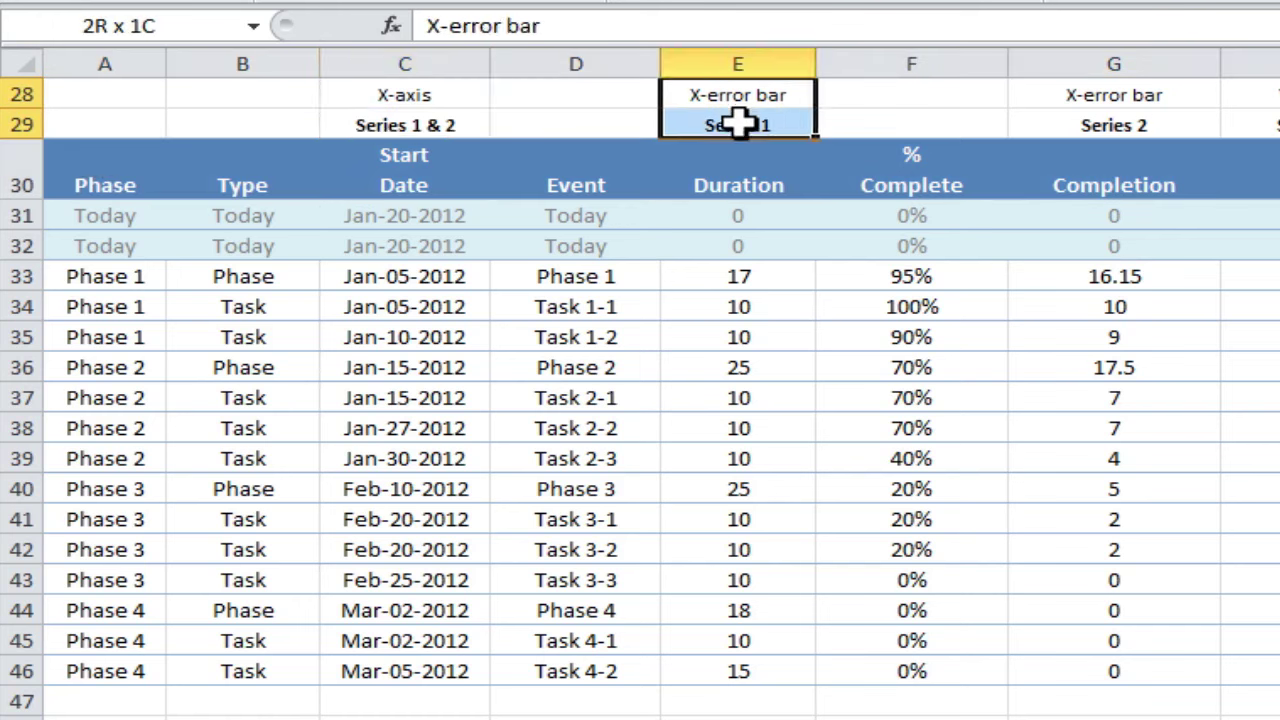
drag(1128, 94, 1138, 122)
drag(1250, 95, 1279, 124)
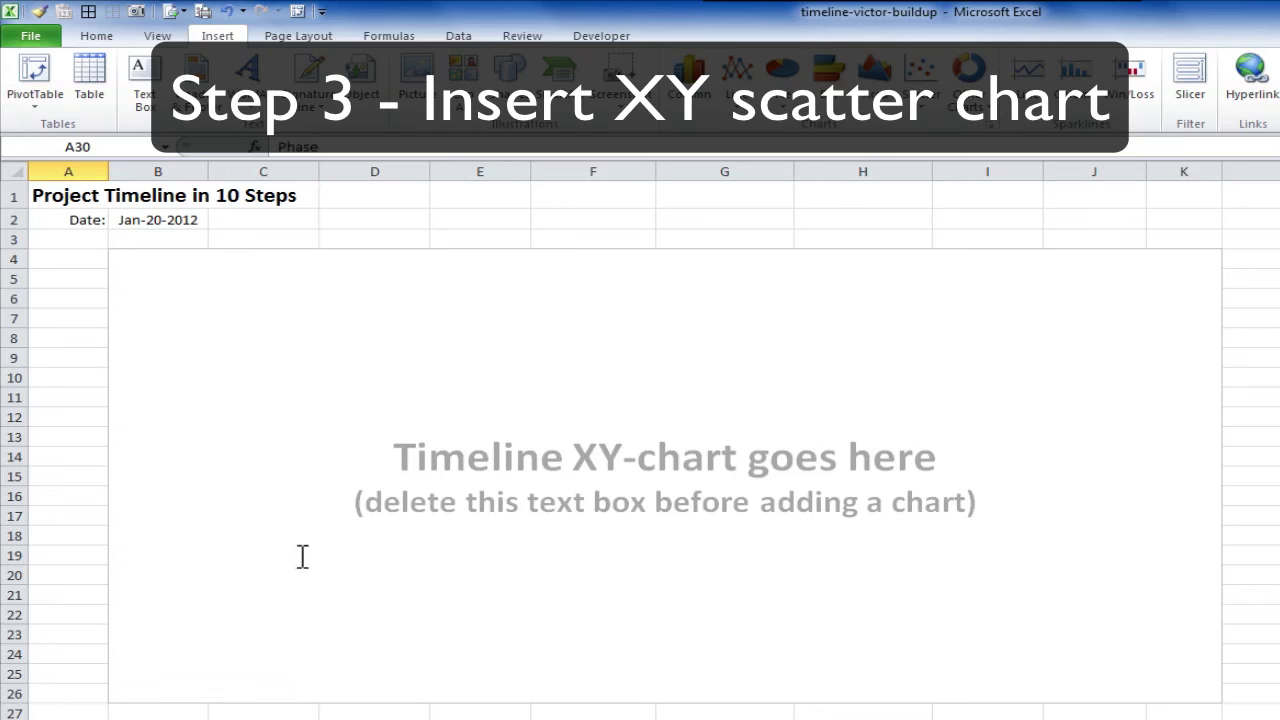
Delete the placeholder text box that reserves the space for the timeline XY chart.
click(814, 357)
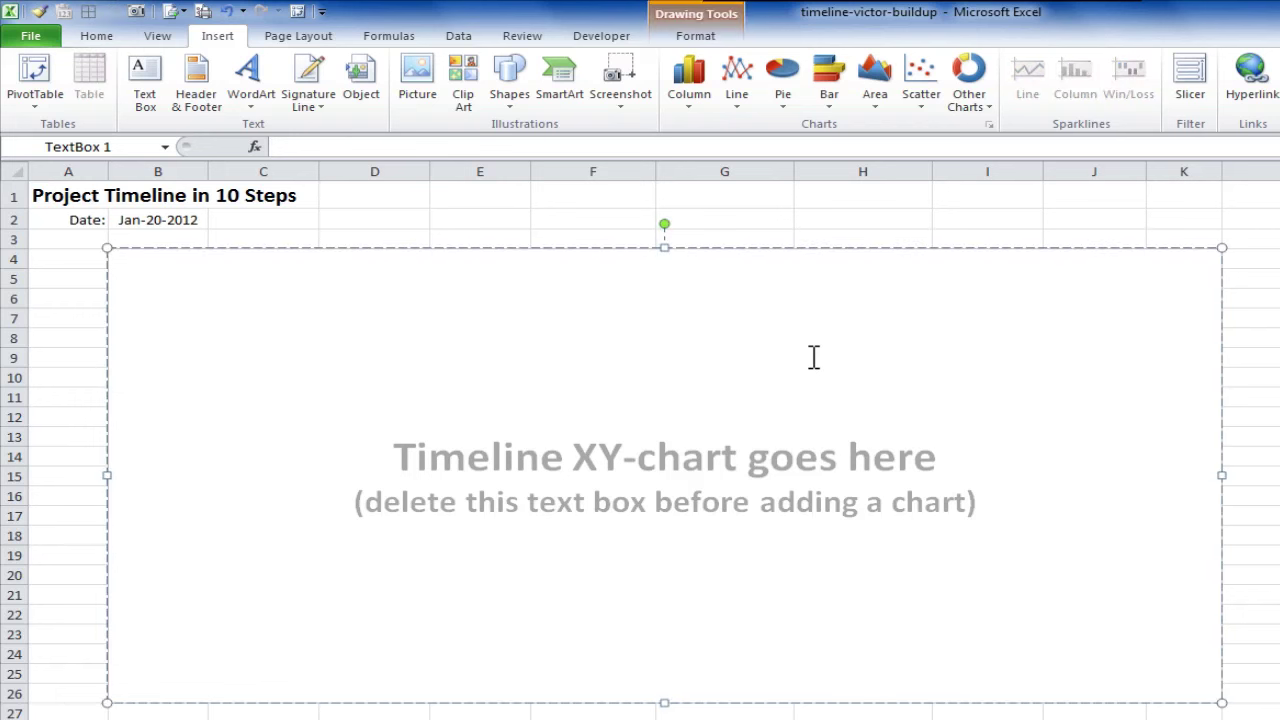
key(Escape)
key(Delete)
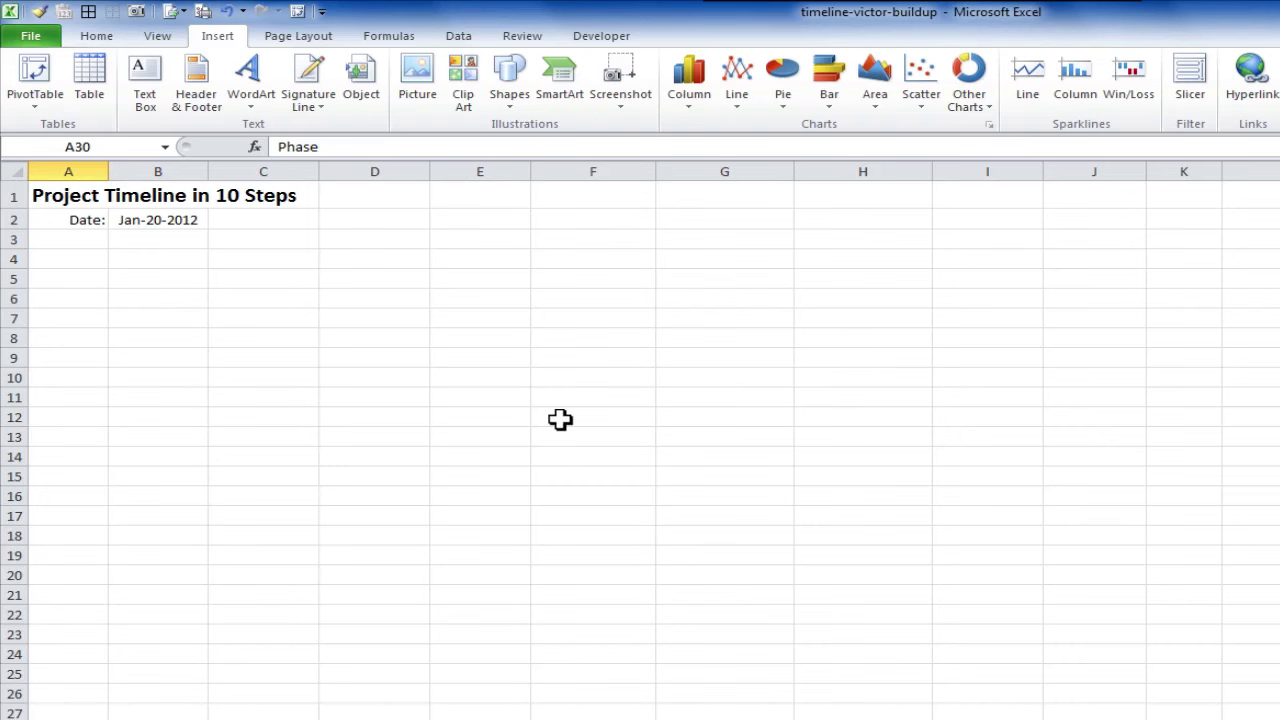
Insert a blank markers-only XY scatter chart, starting from an empty cell outside the data table.
click(185, 258)
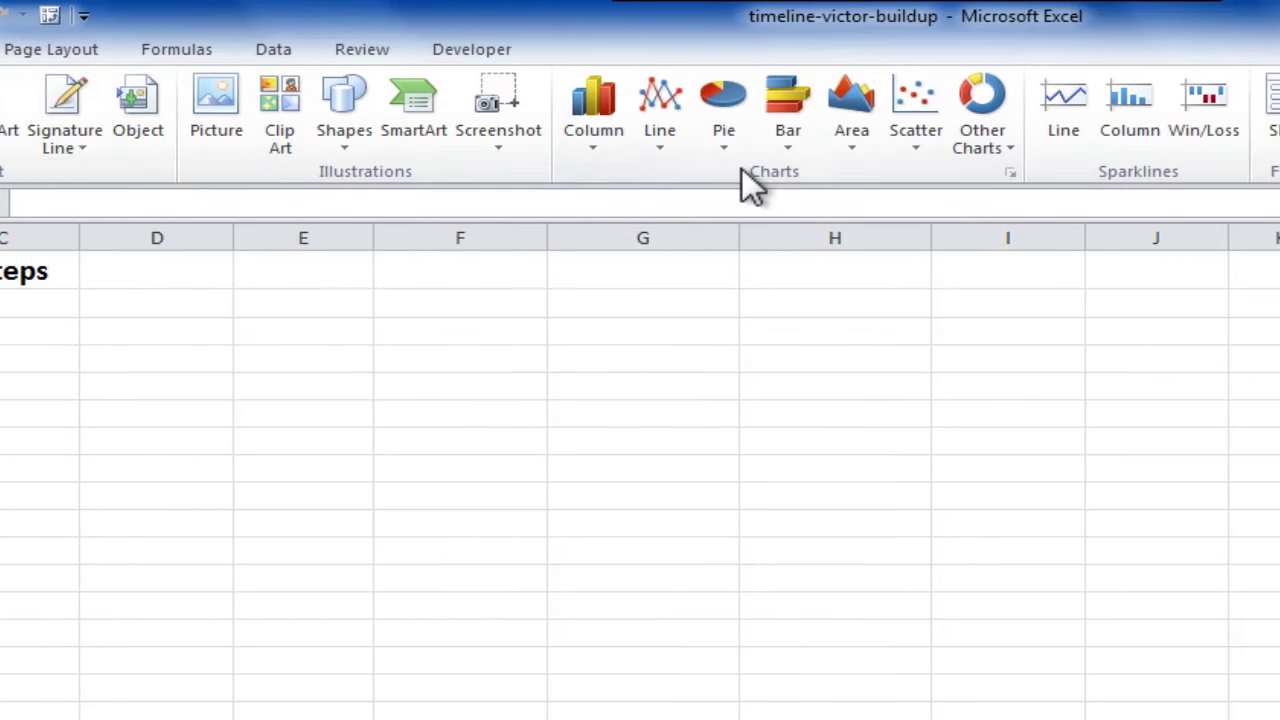
click(924, 151)
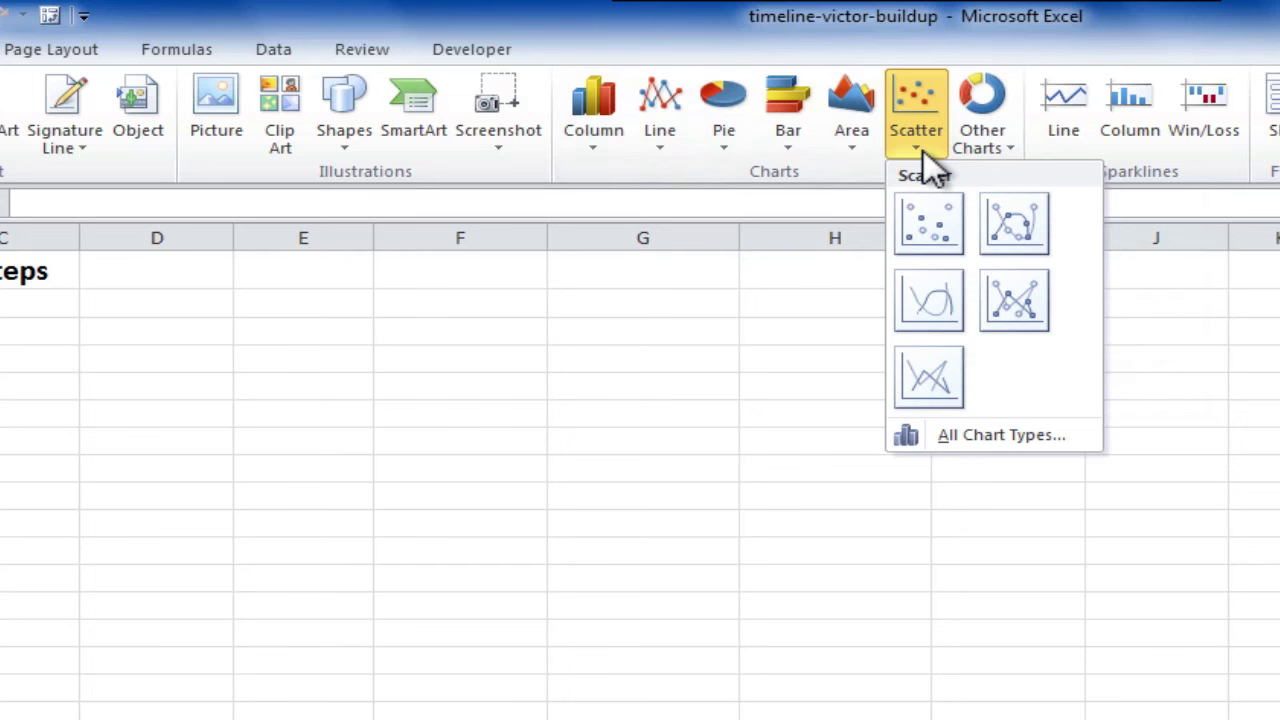
click(958, 240)
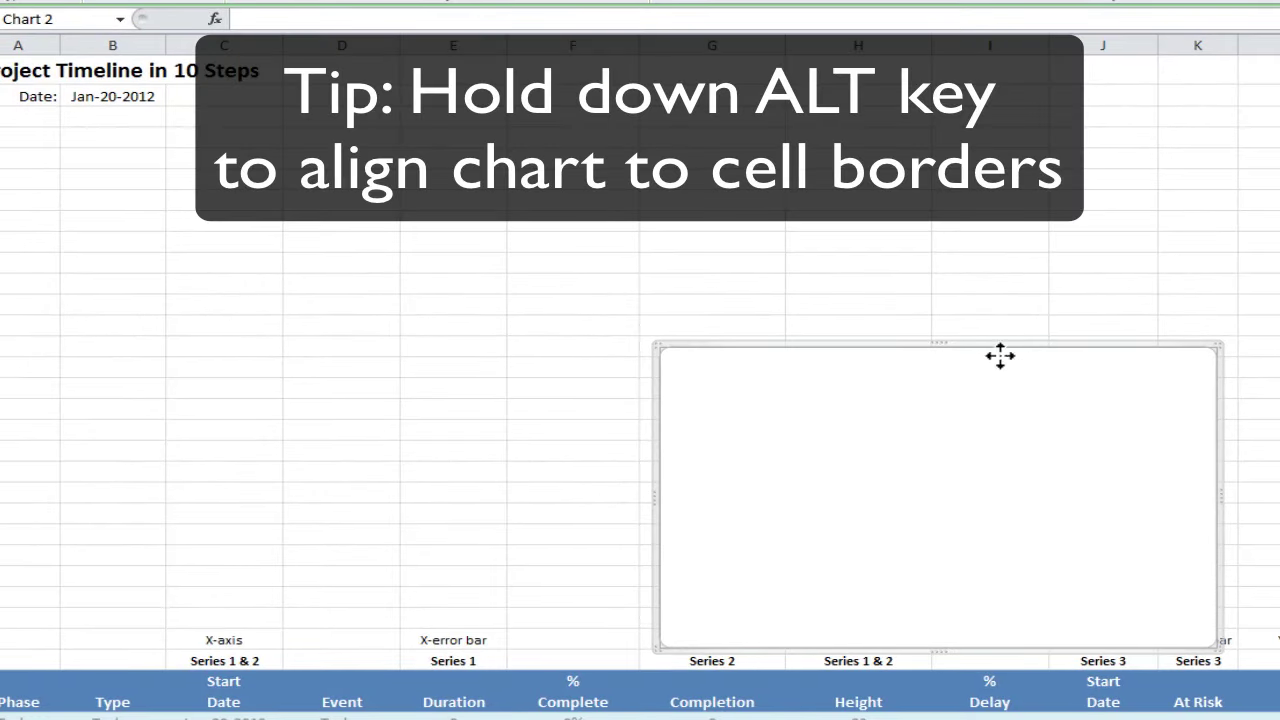
Move and resize the blank chart to cover B4:K26, aligned to the cell borders, and deselect it.
drag(946, 337, 437, 149)
drag(72, 232, 960, 443)
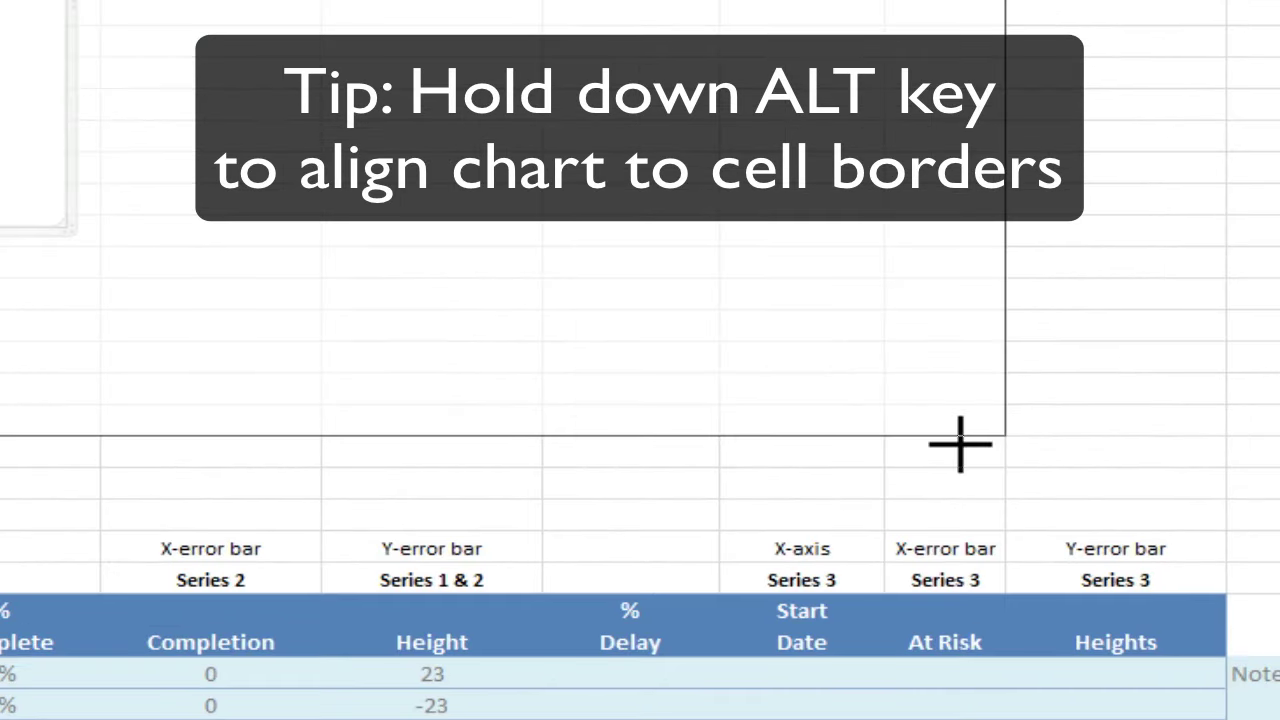
drag(960, 444, 962, 446)
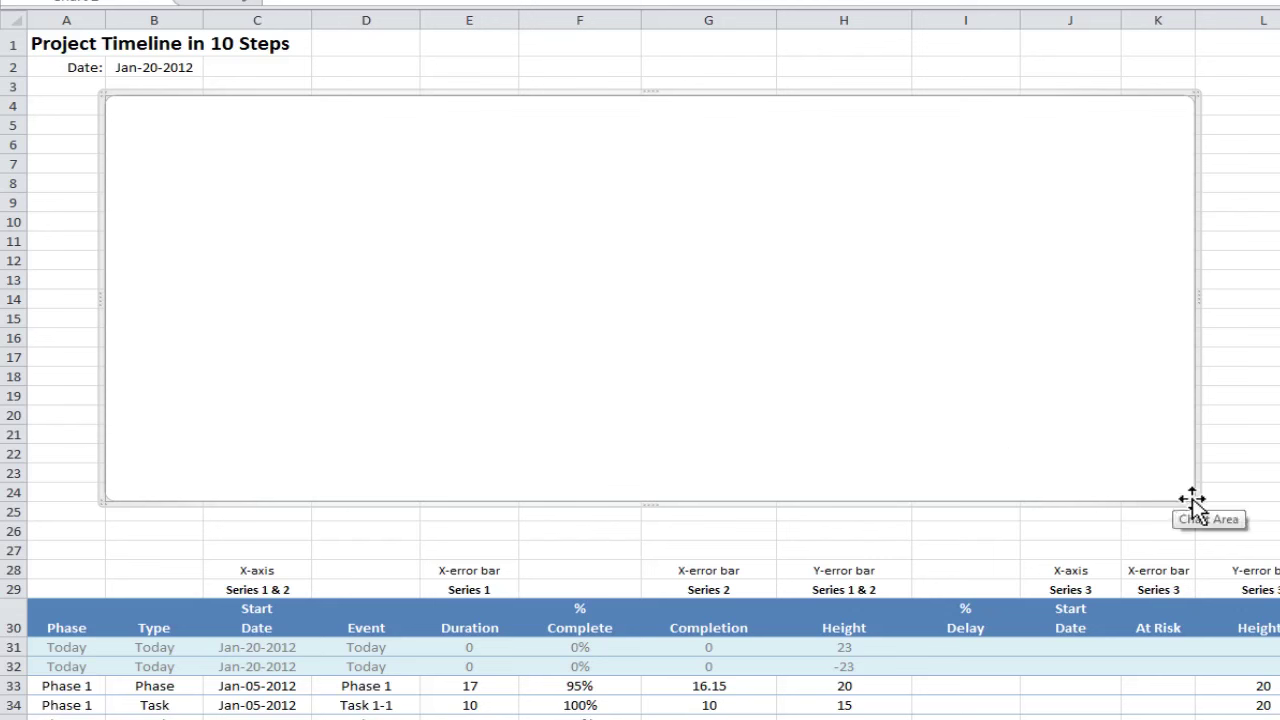
drag(1193, 502, 1196, 535)
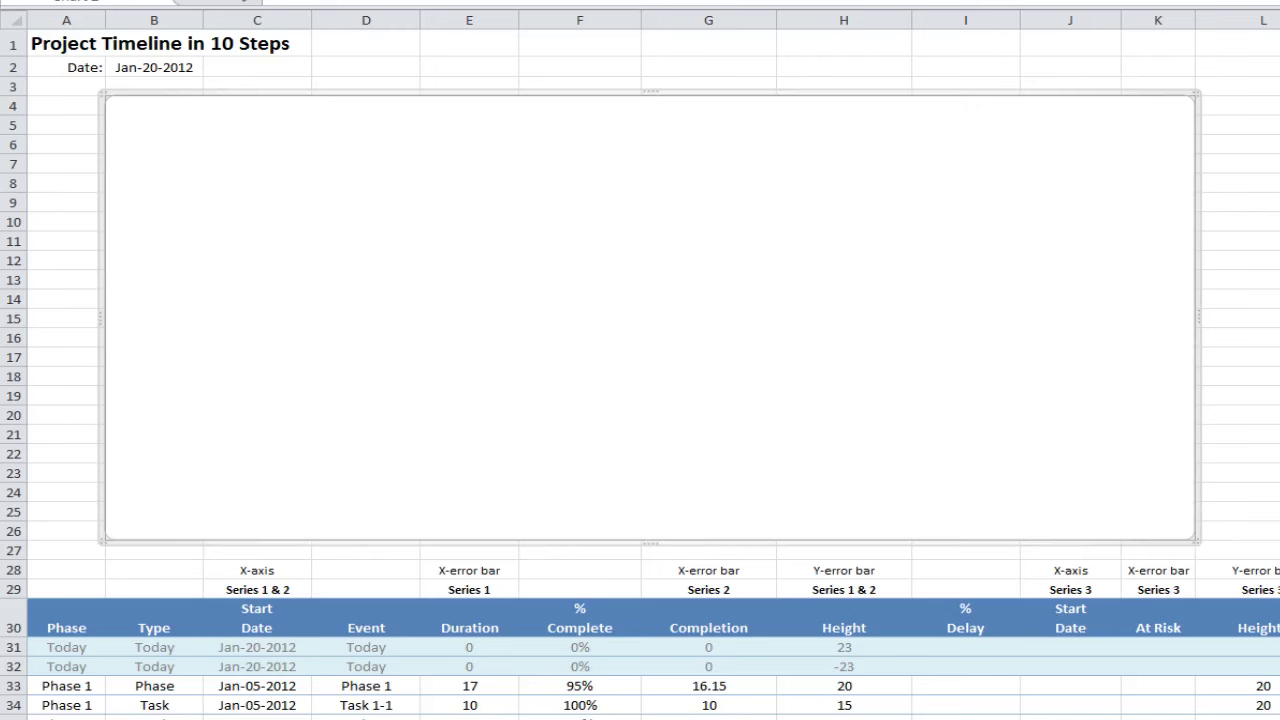
click(1277, 460)
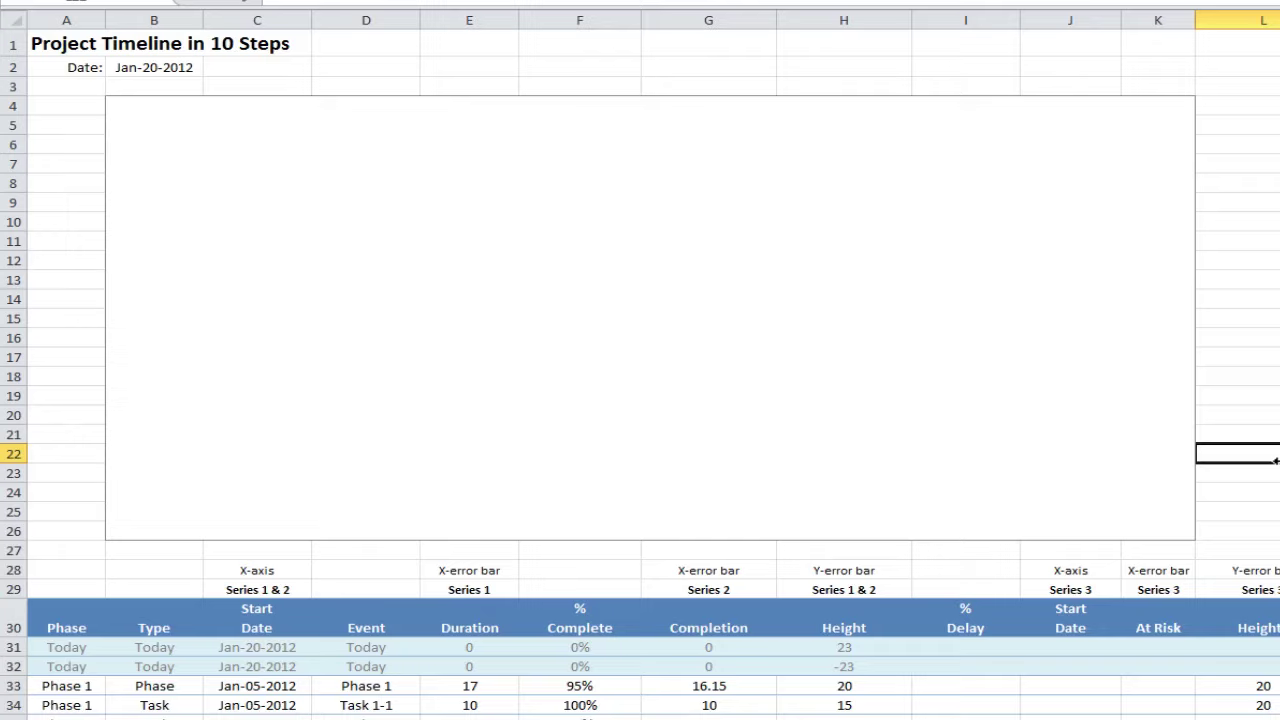
Add a data series to the chart, taking its name from the Duration header in cell E30.
right_click(863, 364)
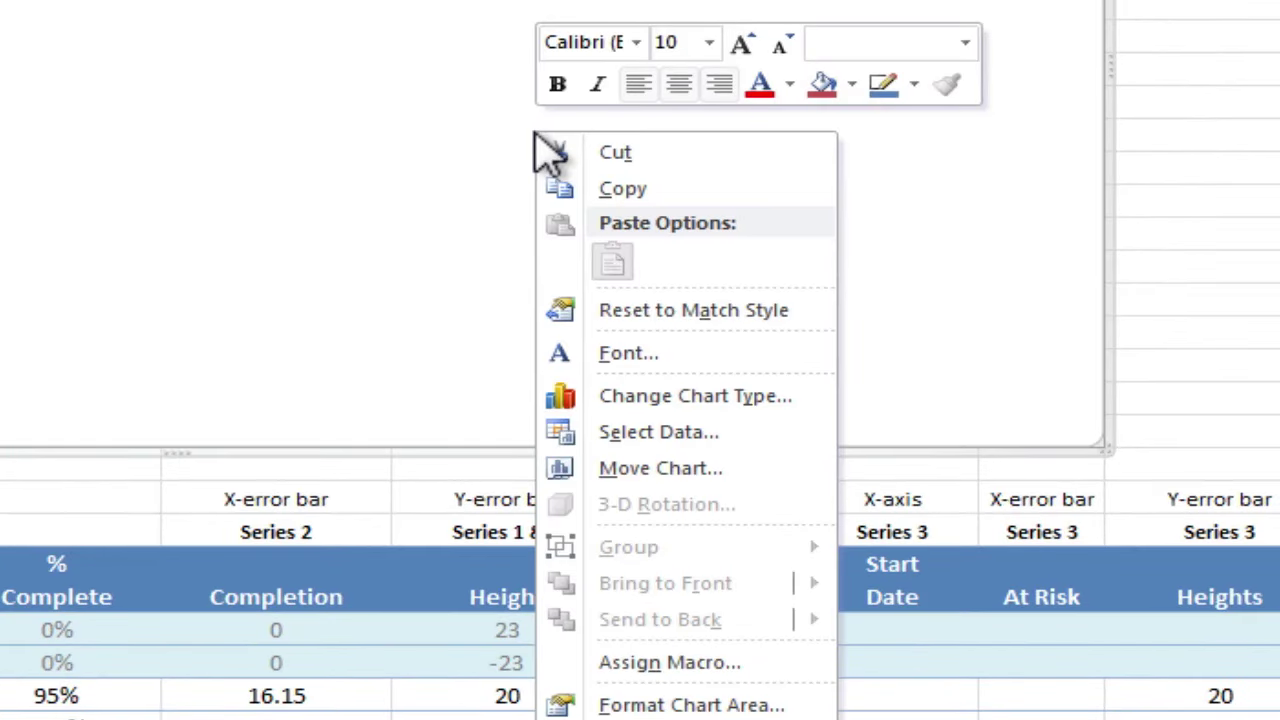
click(776, 428)
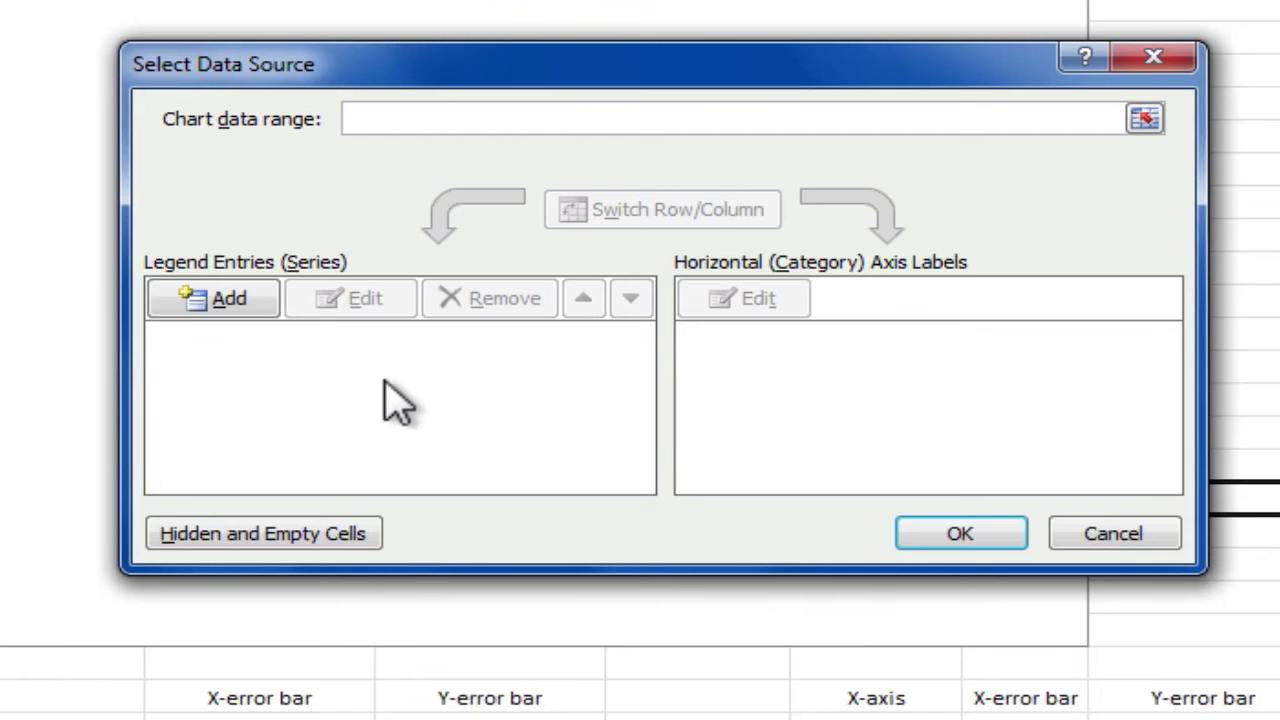
click(261, 306)
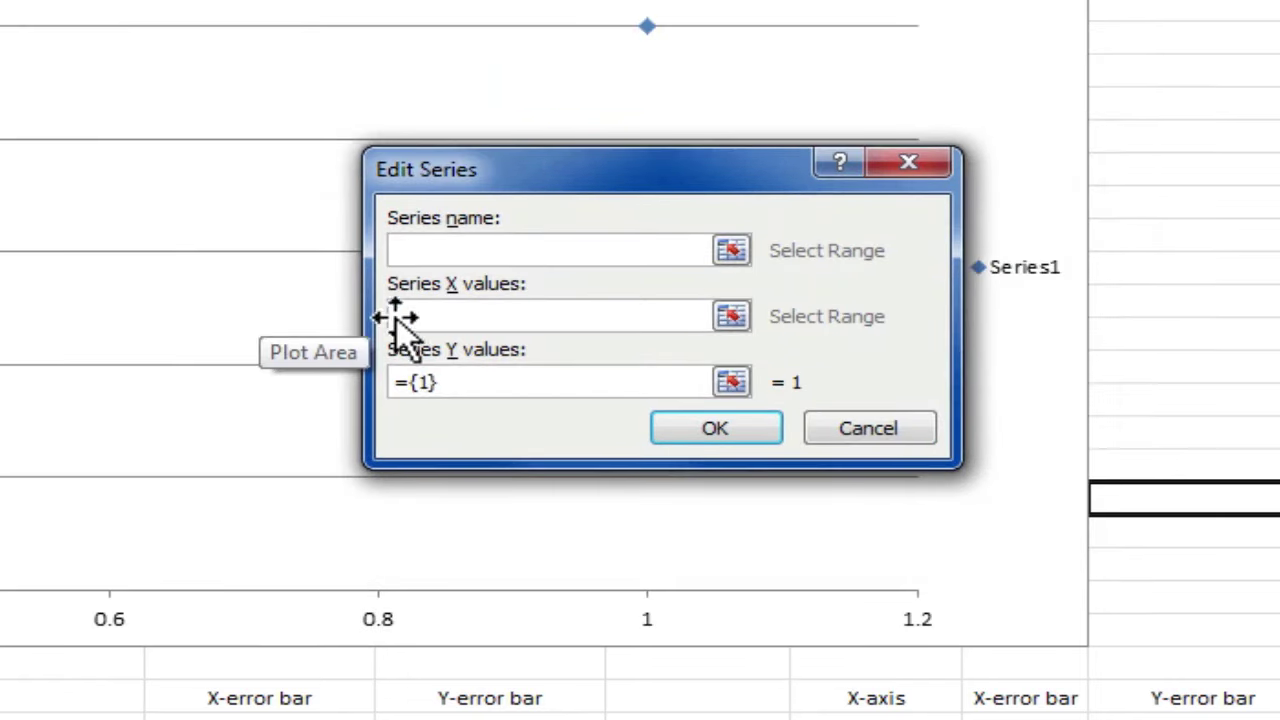
click(731, 251)
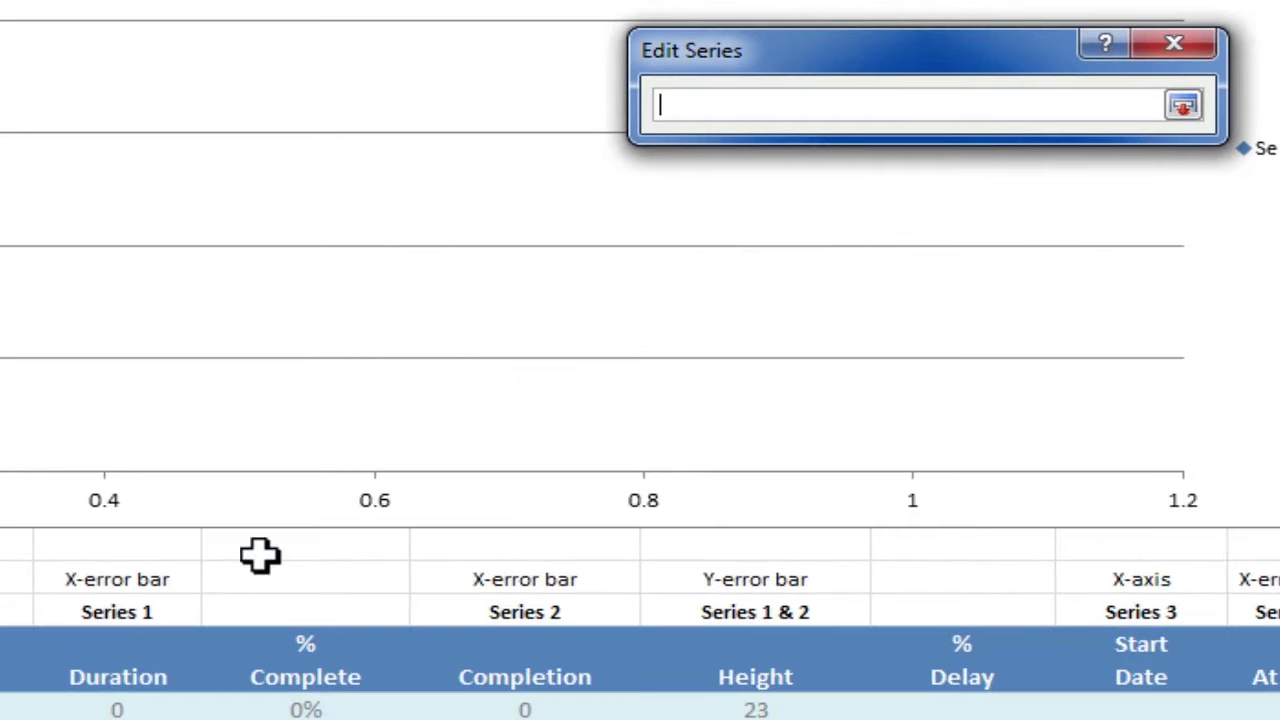
click(156, 662)
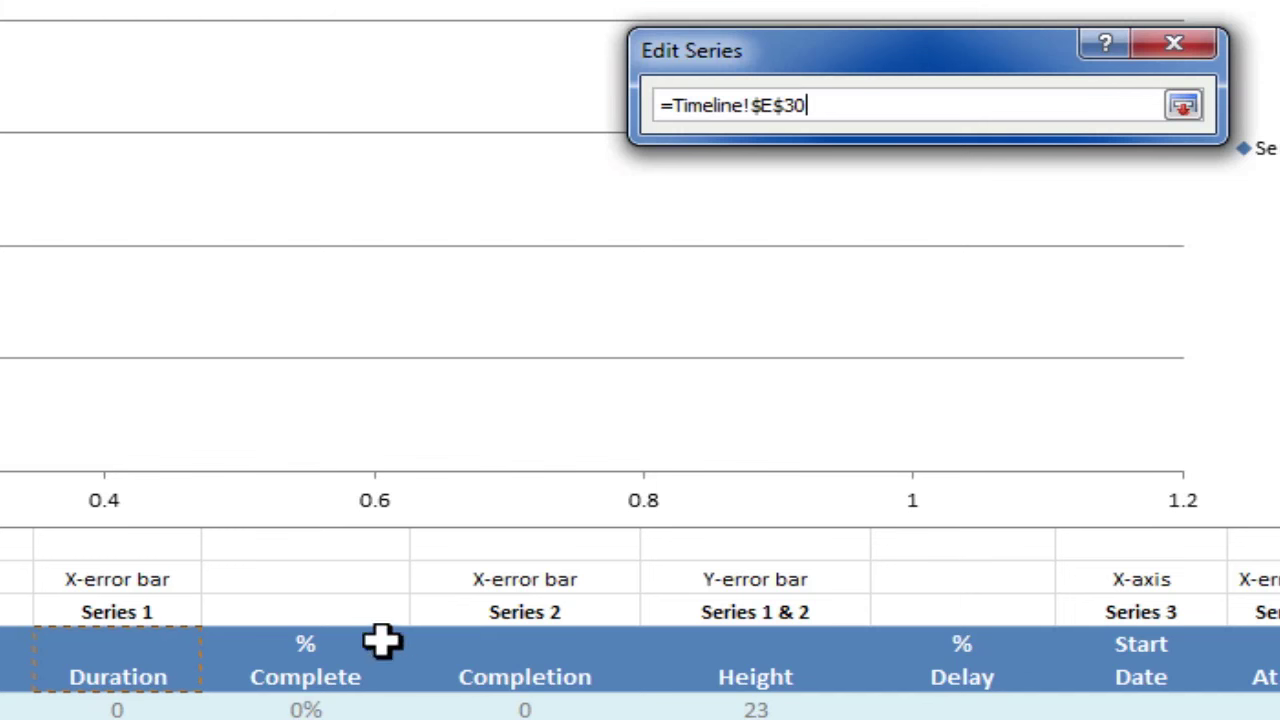
click(1183, 106)
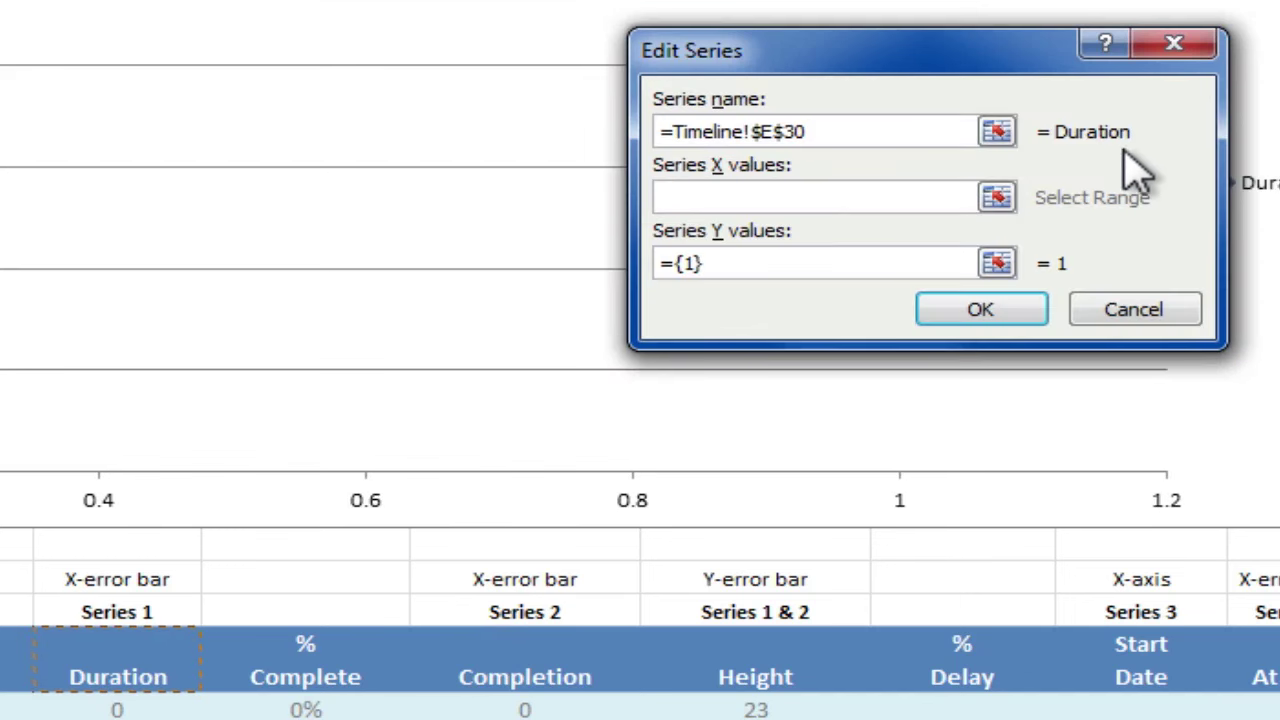
Set the Duration series' X values to the start dates in C33:C46 on the Timeline sheet.
click(997, 198)
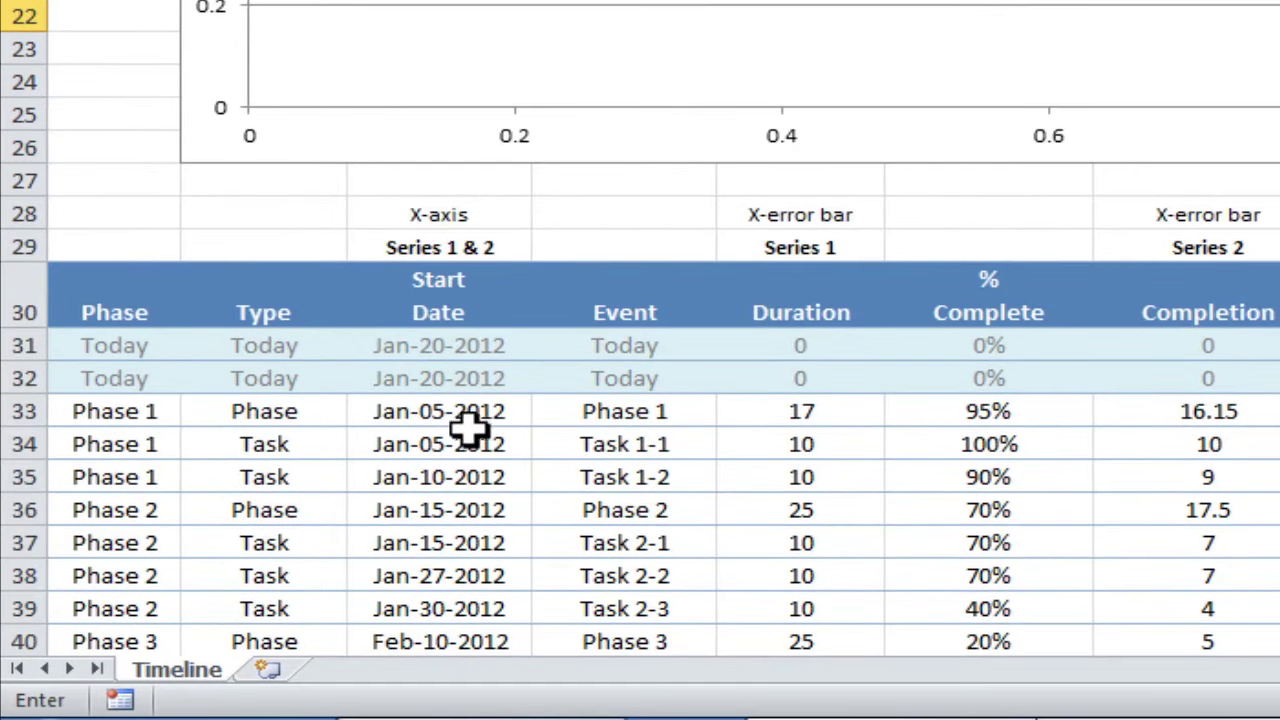
click(466, 422)
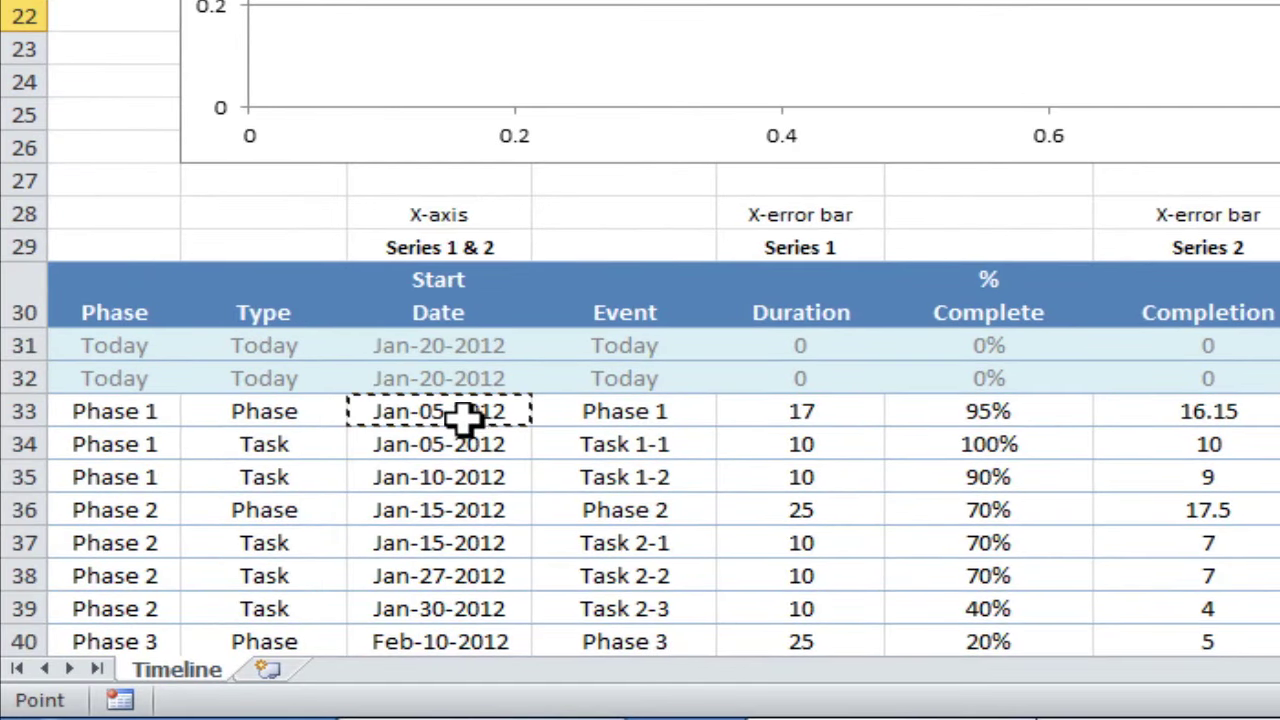
drag(466, 422, 490, 475)
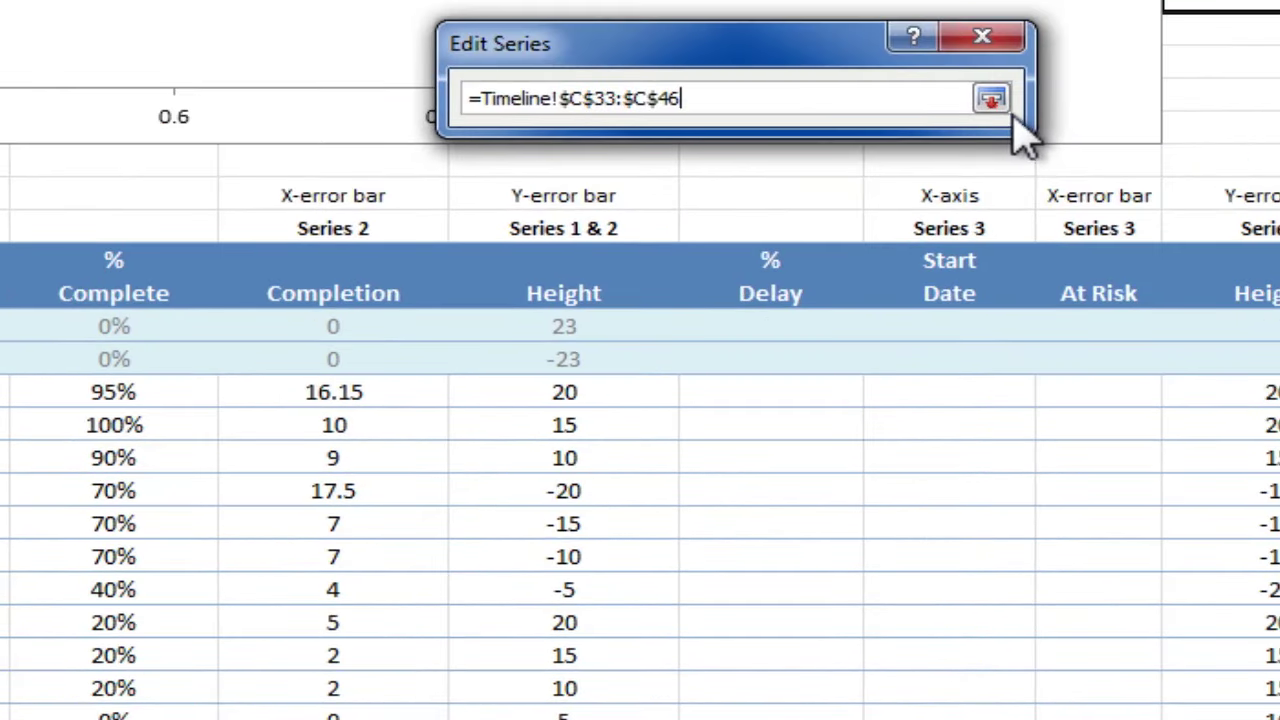
click(991, 100)
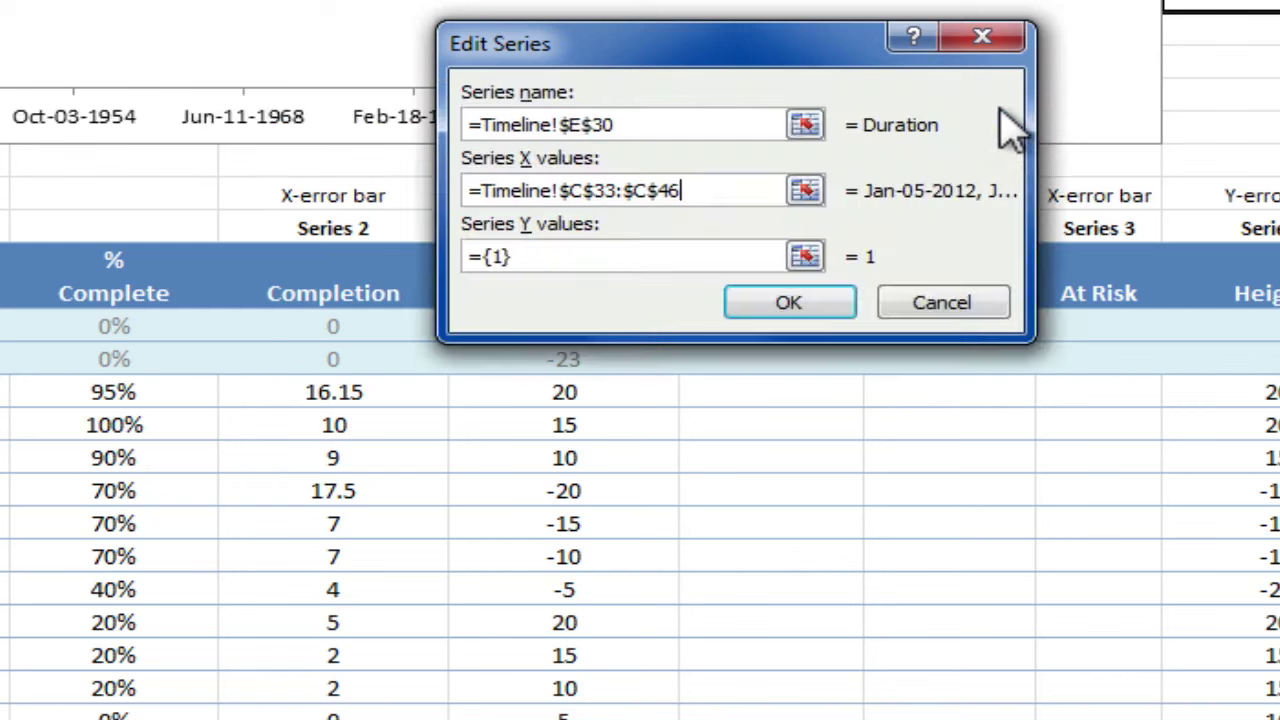
Set the Duration series' Y values to the heights in H33:H46 on the Timeline sheet, accept the data source and deselect the chart.
click(806, 257)
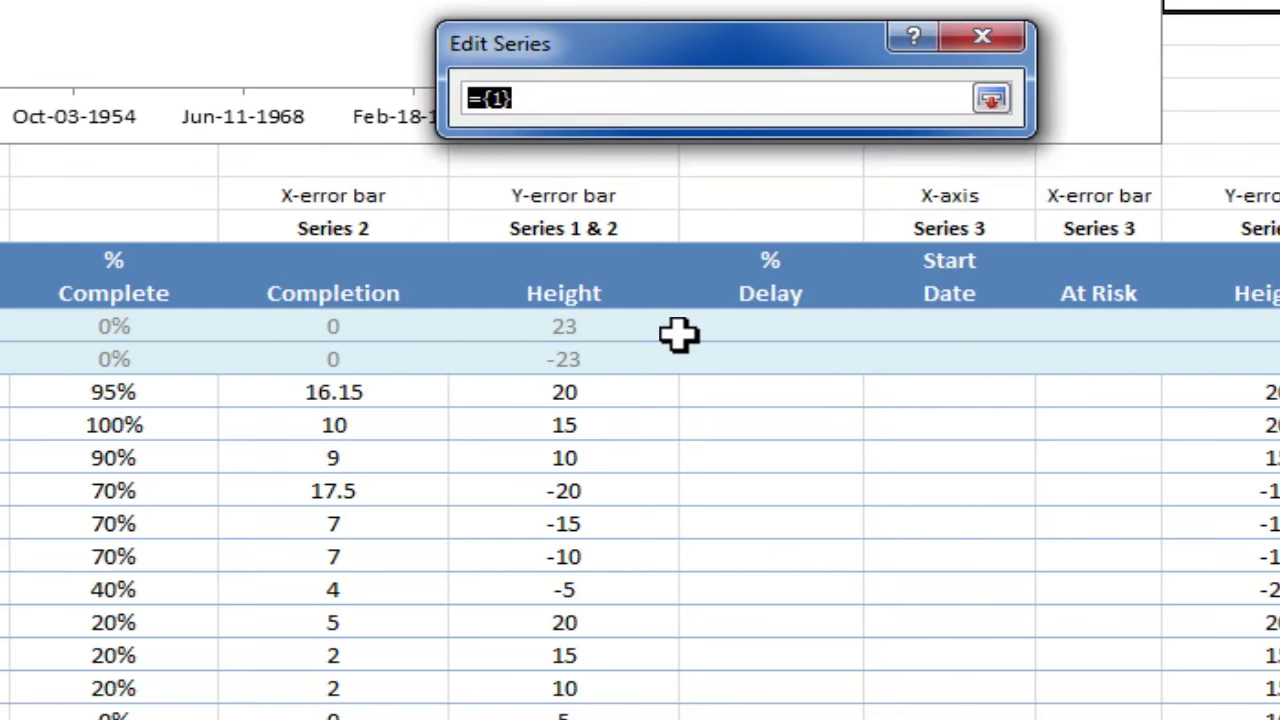
click(608, 398)
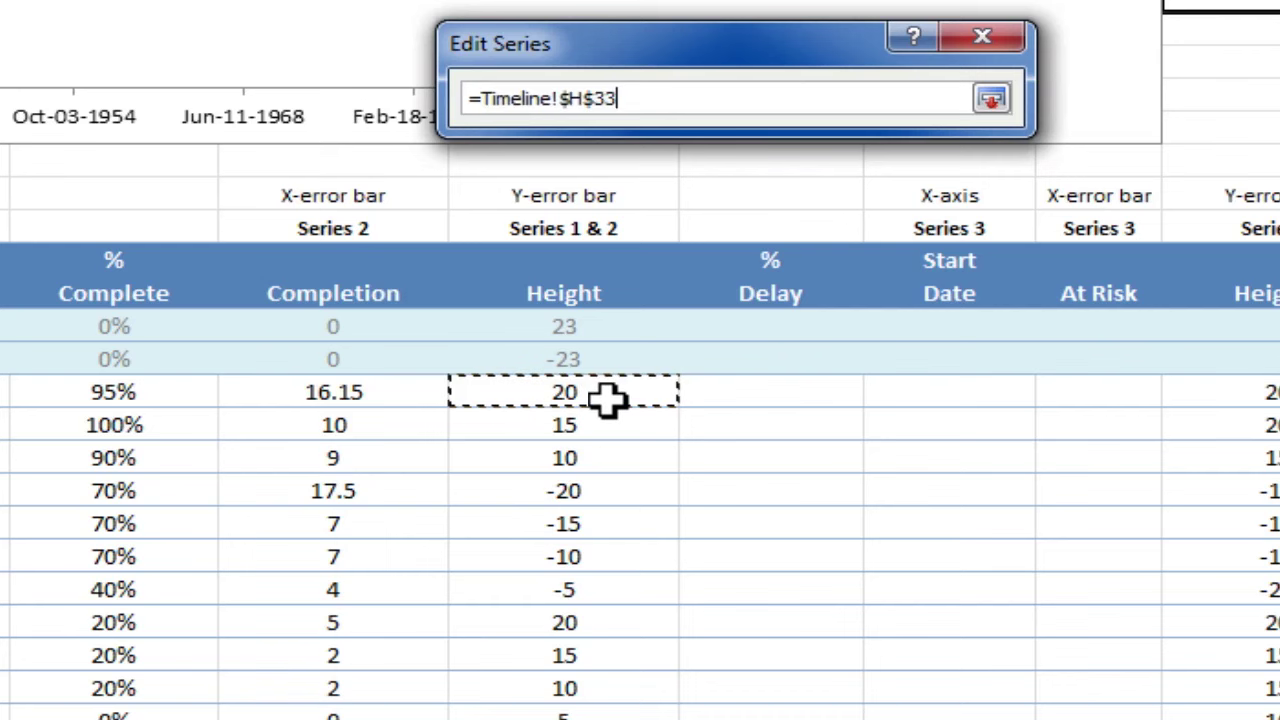
drag(608, 398, 608, 719)
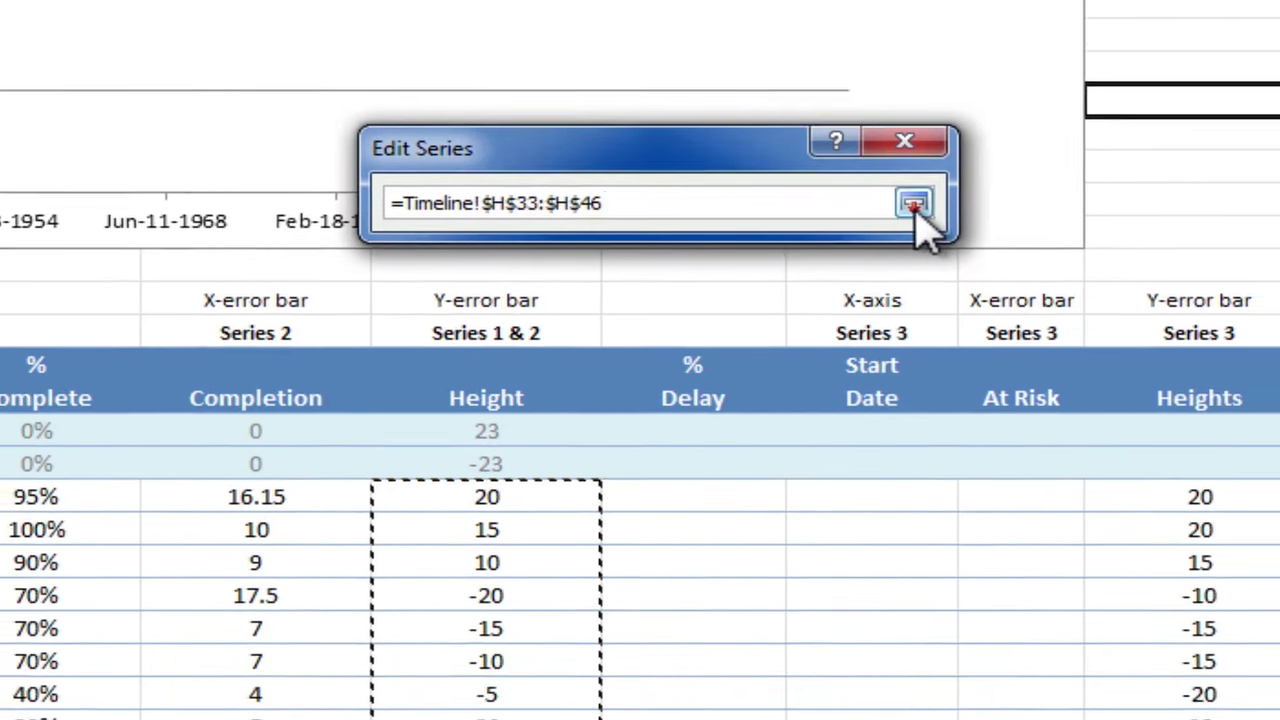
click(991, 98)
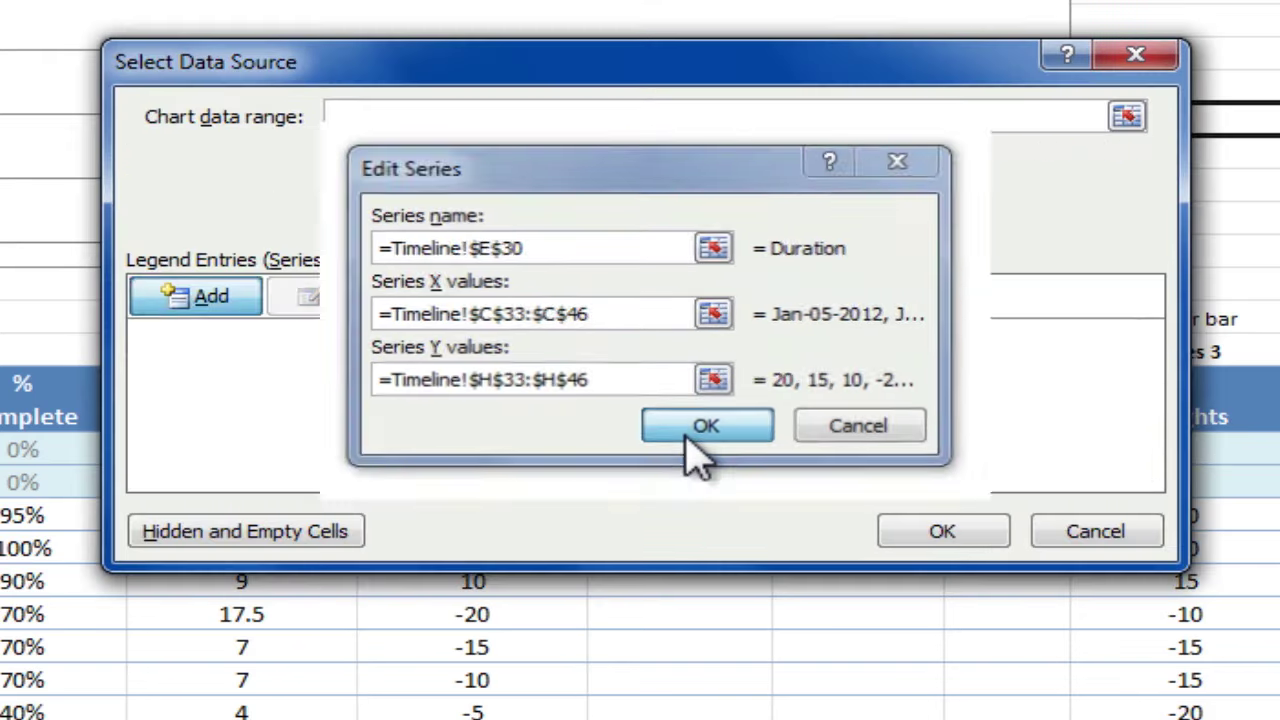
click(690, 432)
click(940, 535)
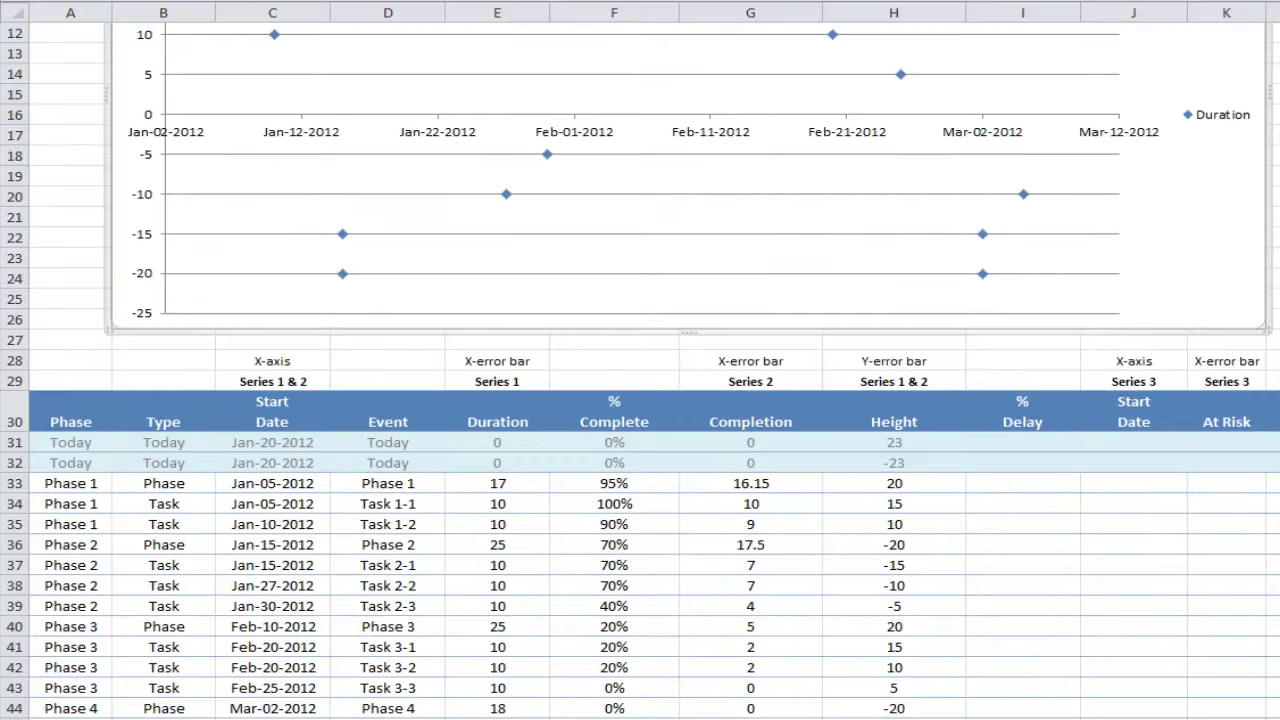
scroll(640, 370, up, 4)
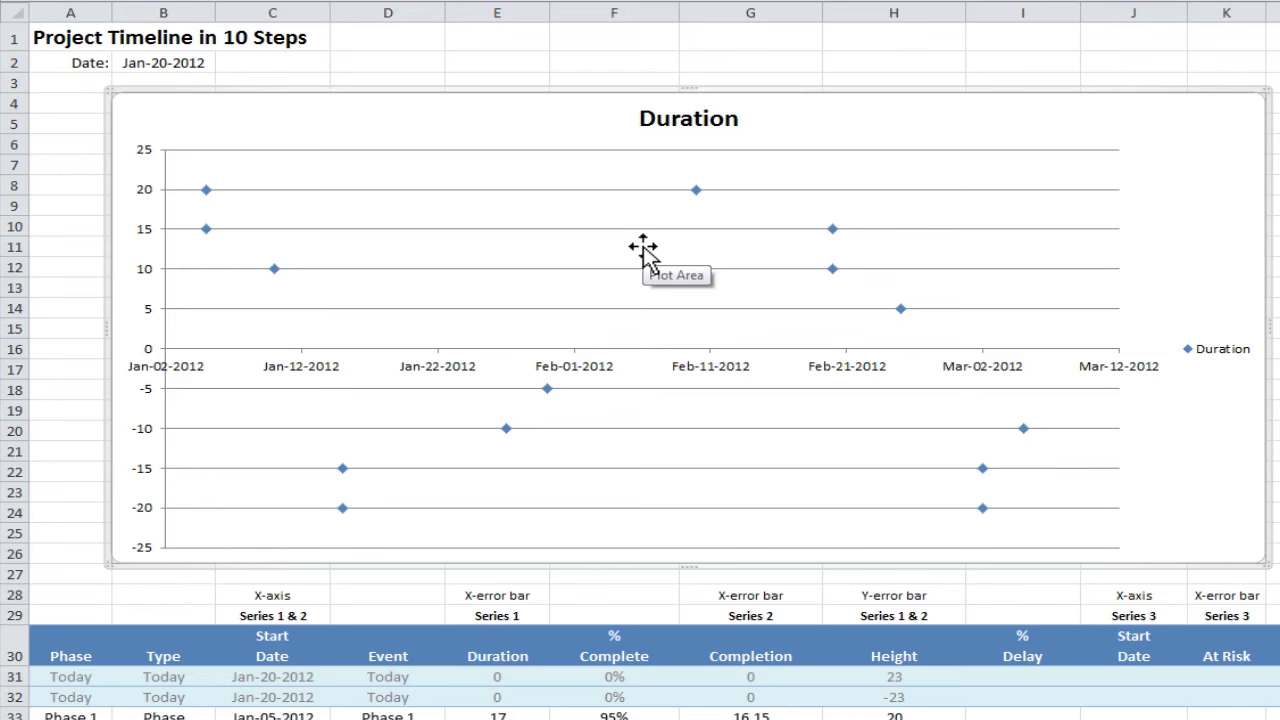
key(Escape)
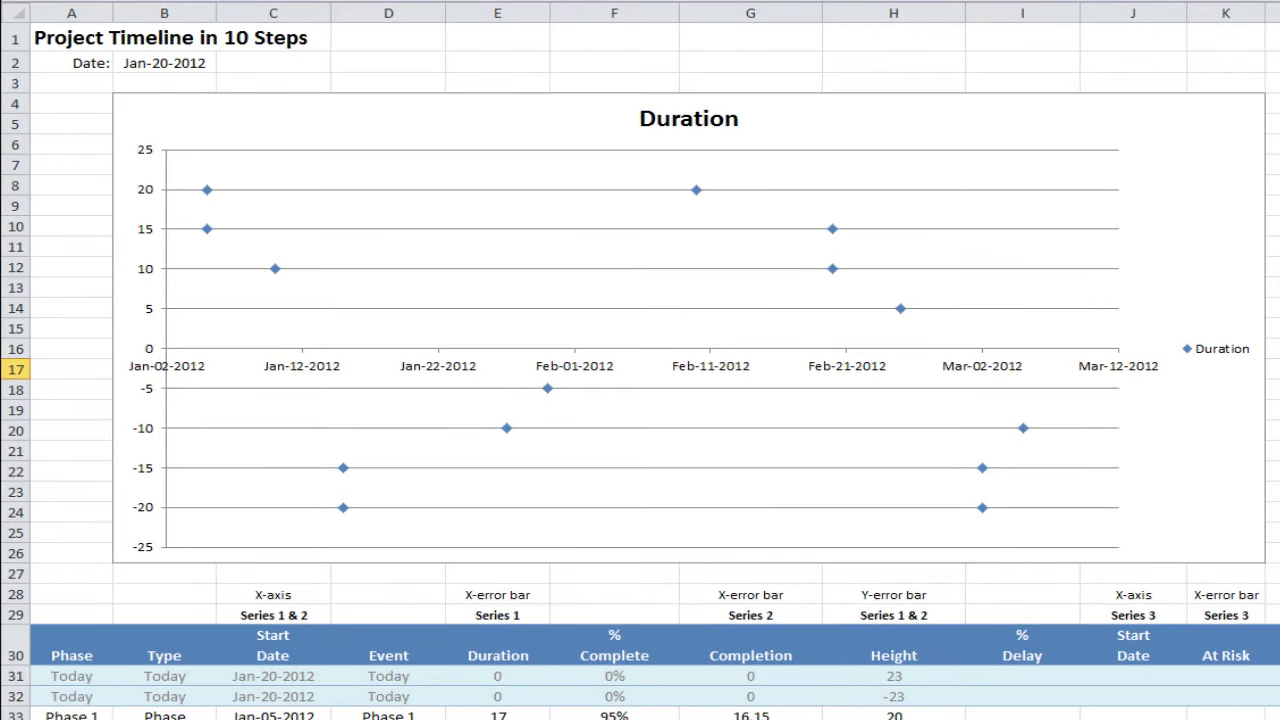
Format the Duration series with a built-in diamond marker of size 10.
click(275, 270)
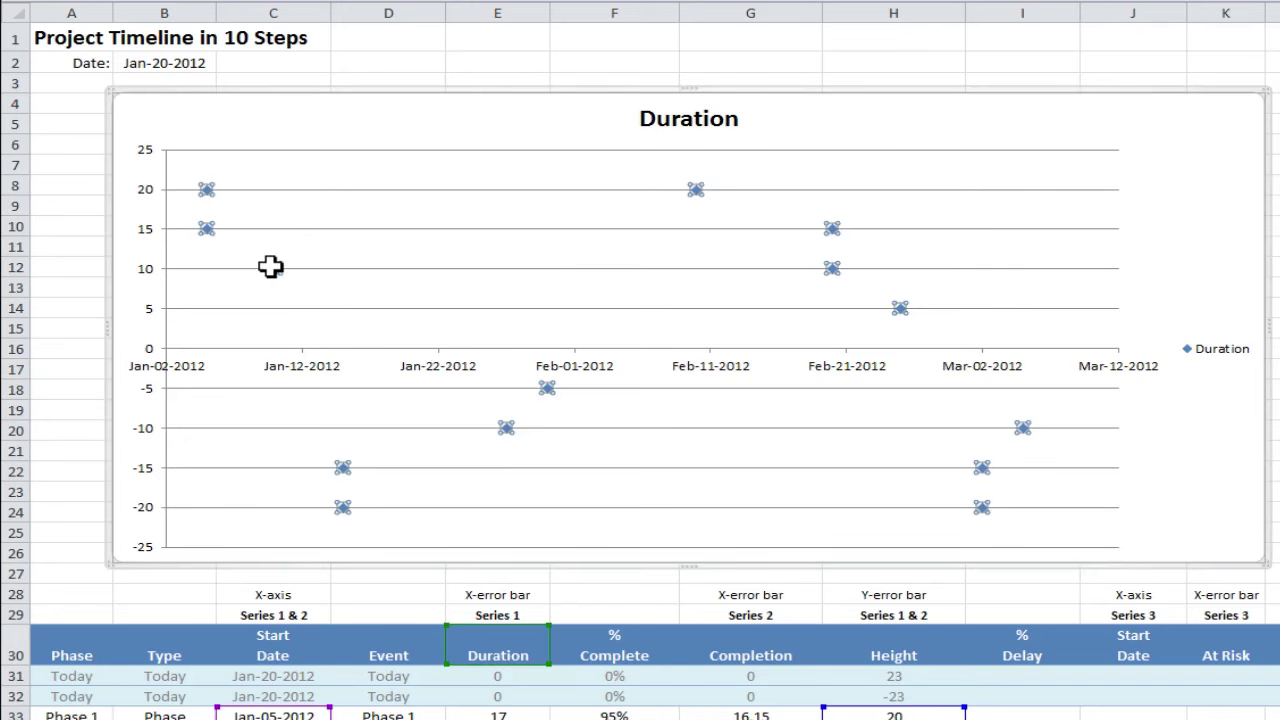
right_click(271, 266)
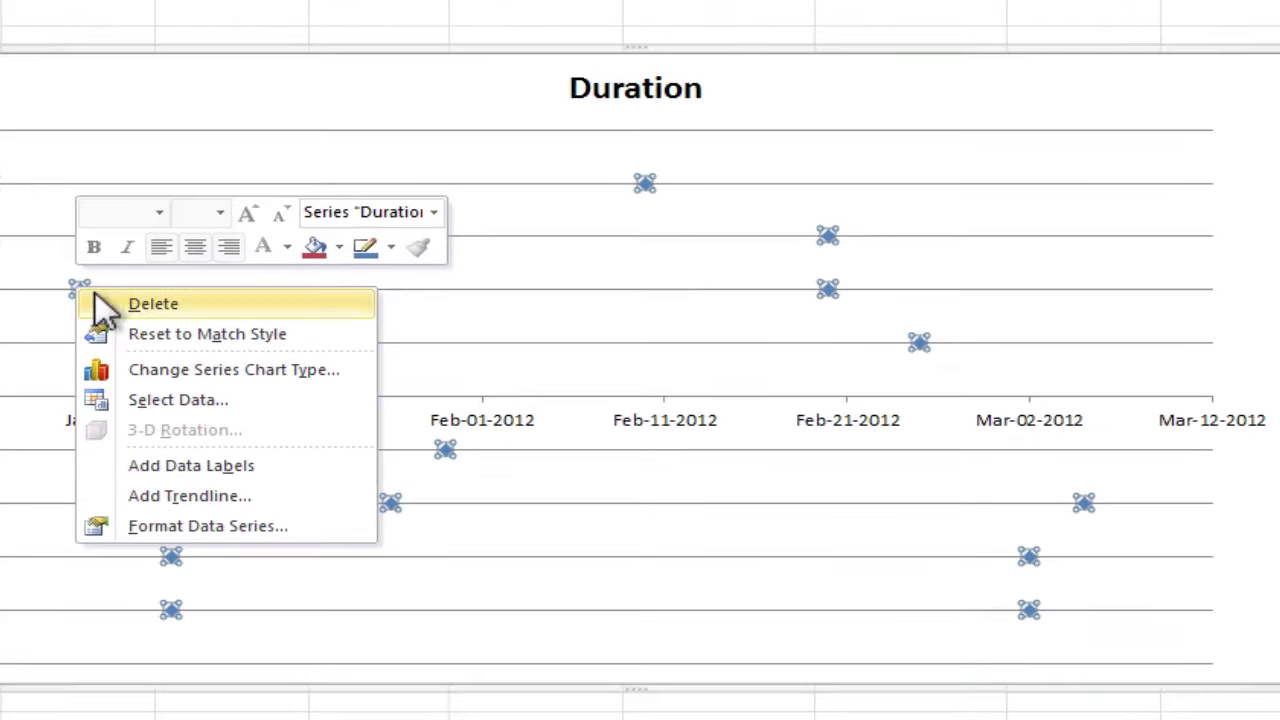
click(338, 528)
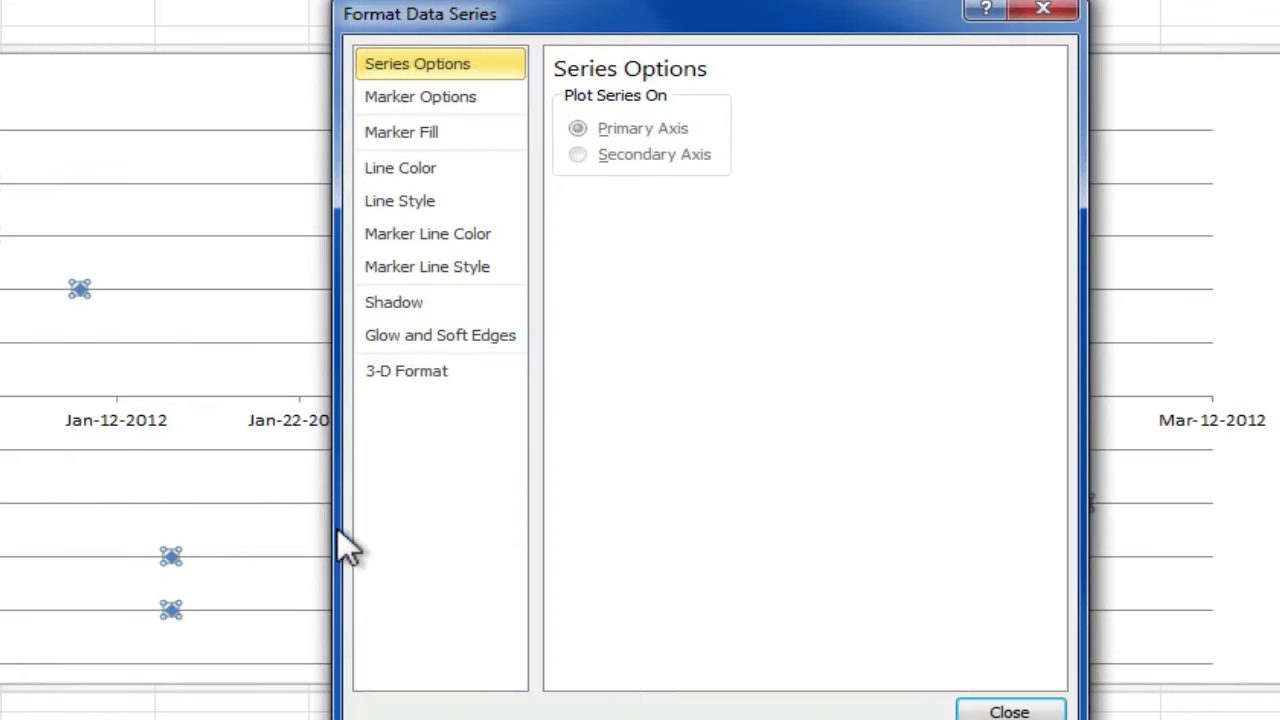
click(492, 99)
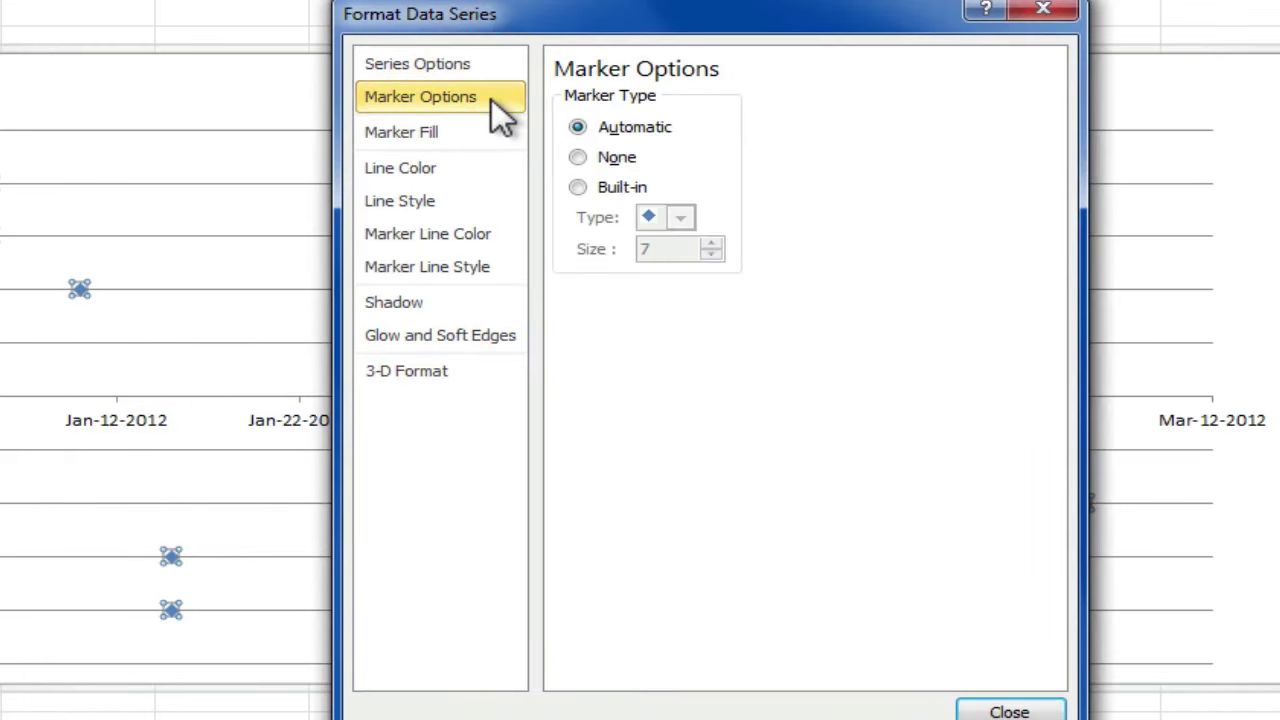
click(609, 188)
click(680, 217)
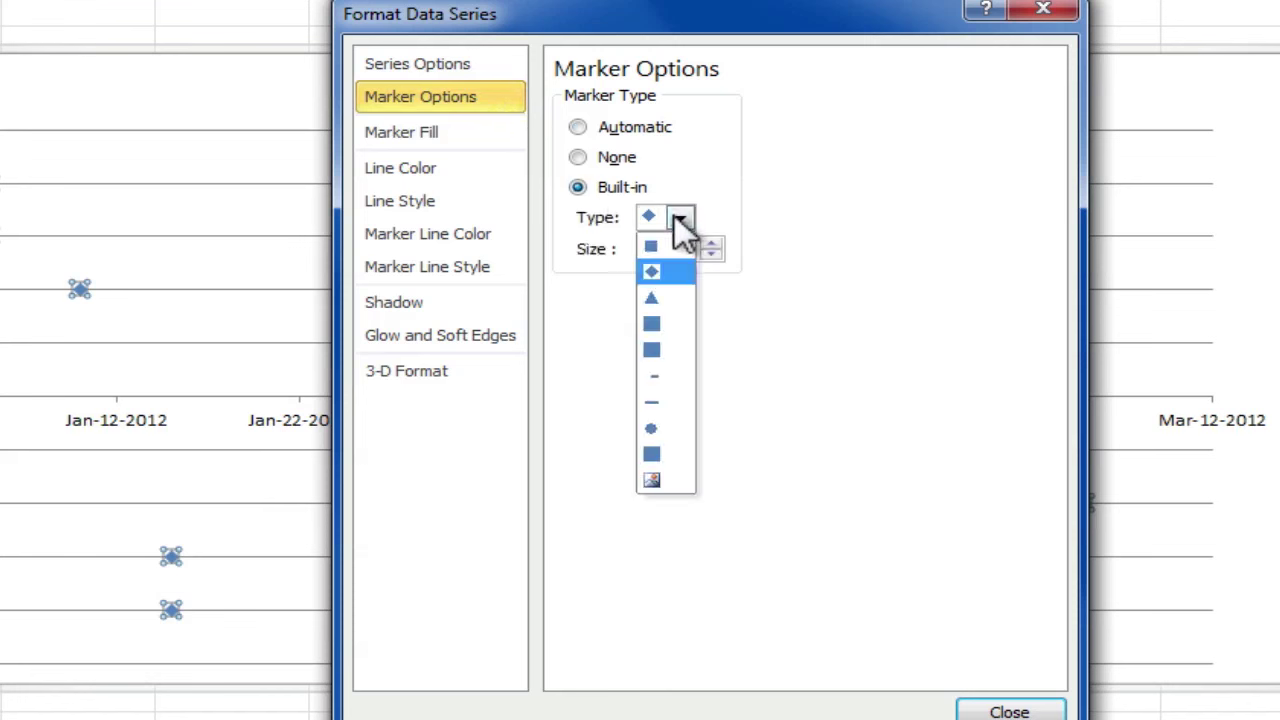
click(656, 271)
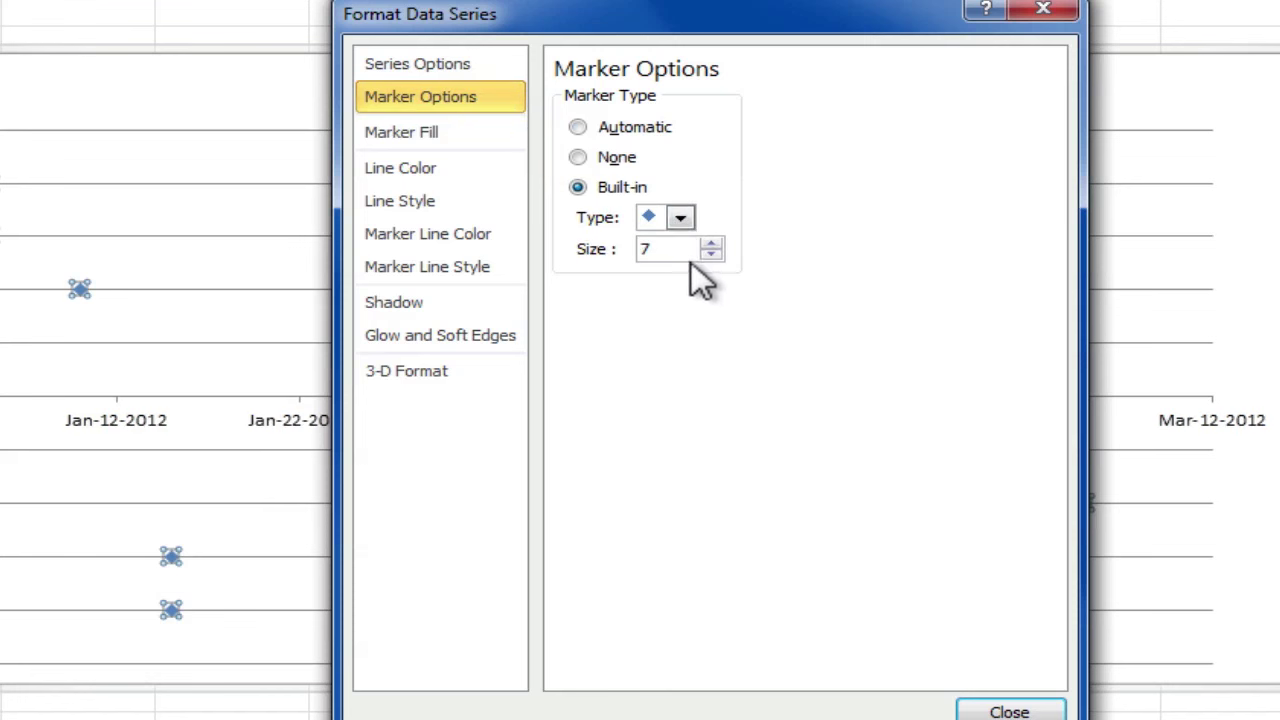
click(716, 242)
click(716, 242)
click(716, 242)
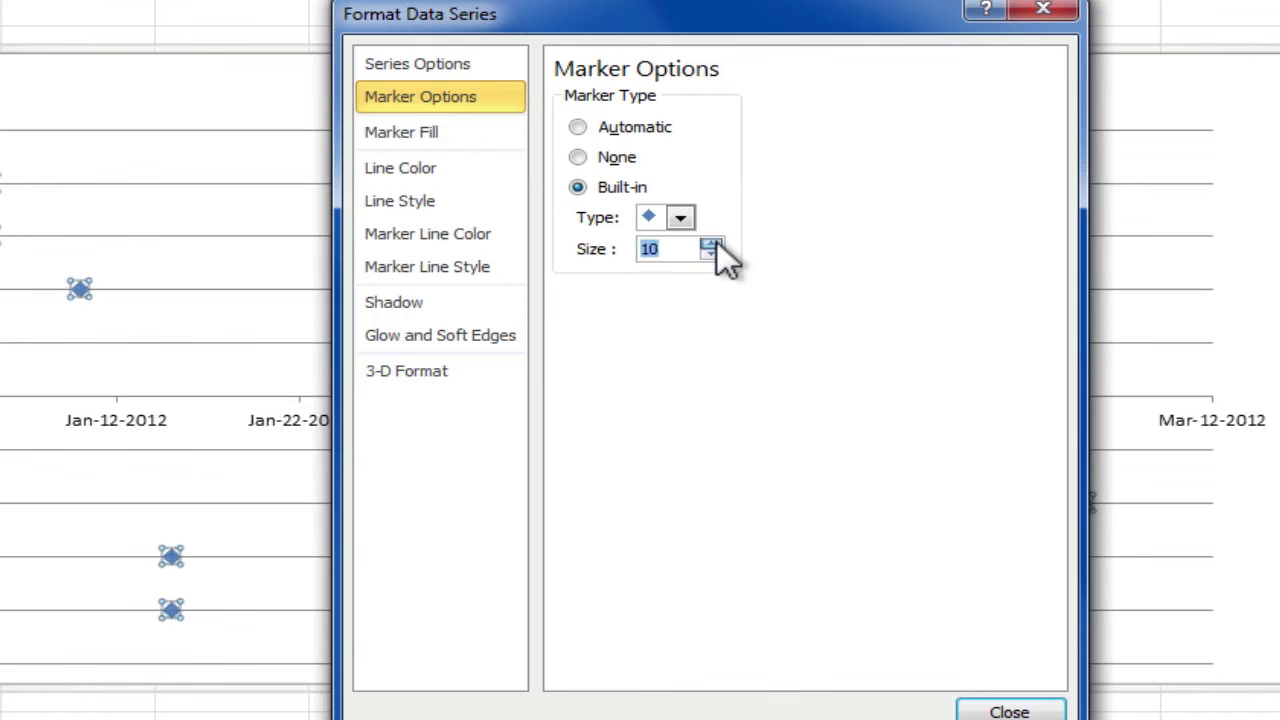
Give the Duration markers a solid fill in standard green and finish formatting the series.
click(488, 137)
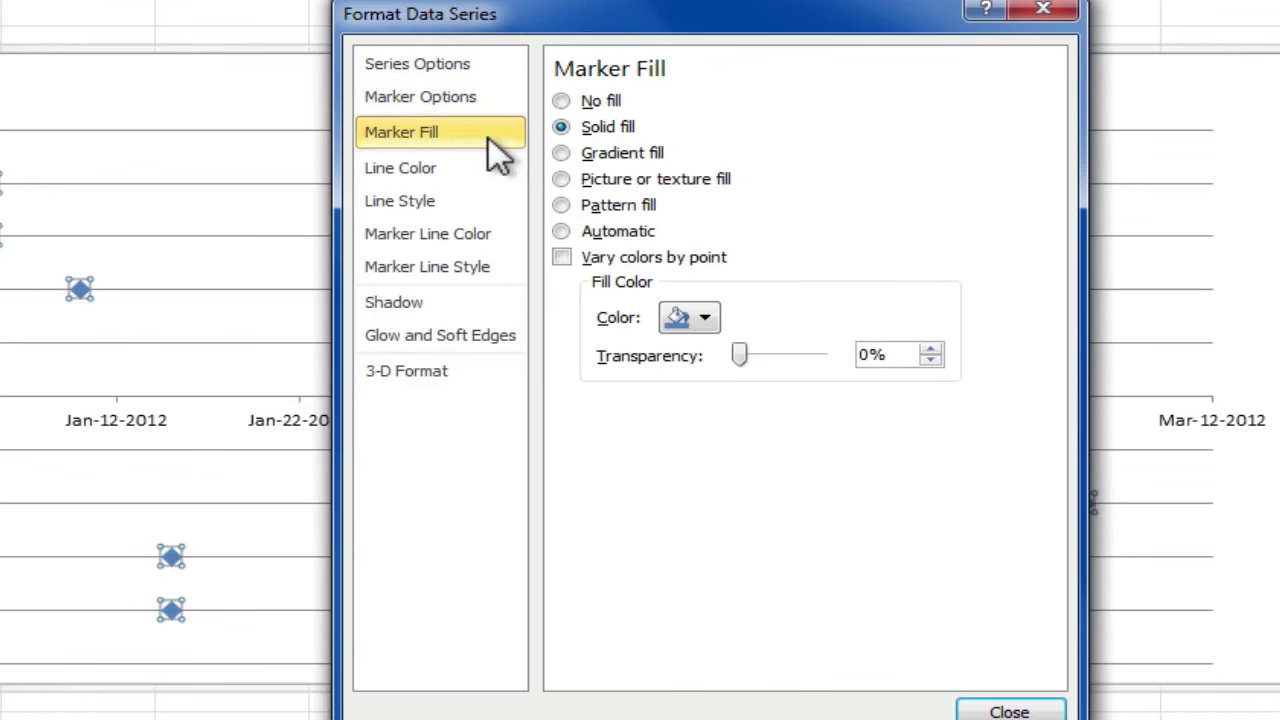
click(712, 322)
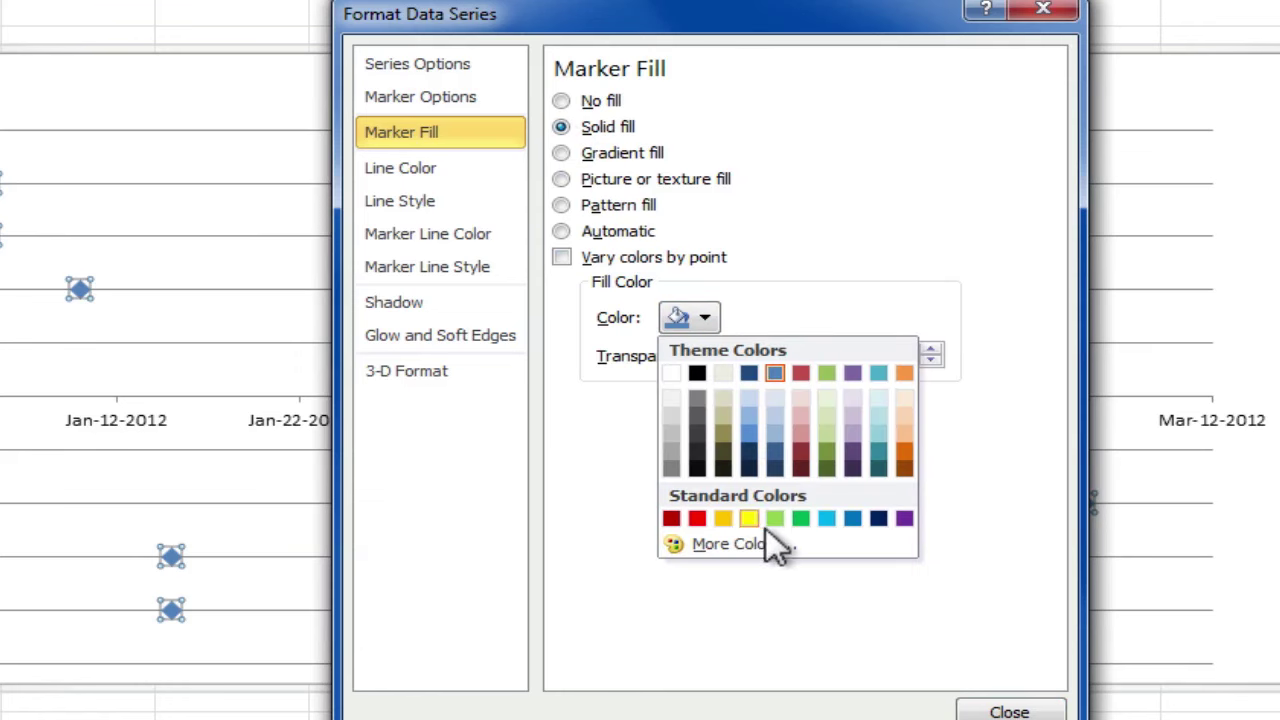
click(797, 521)
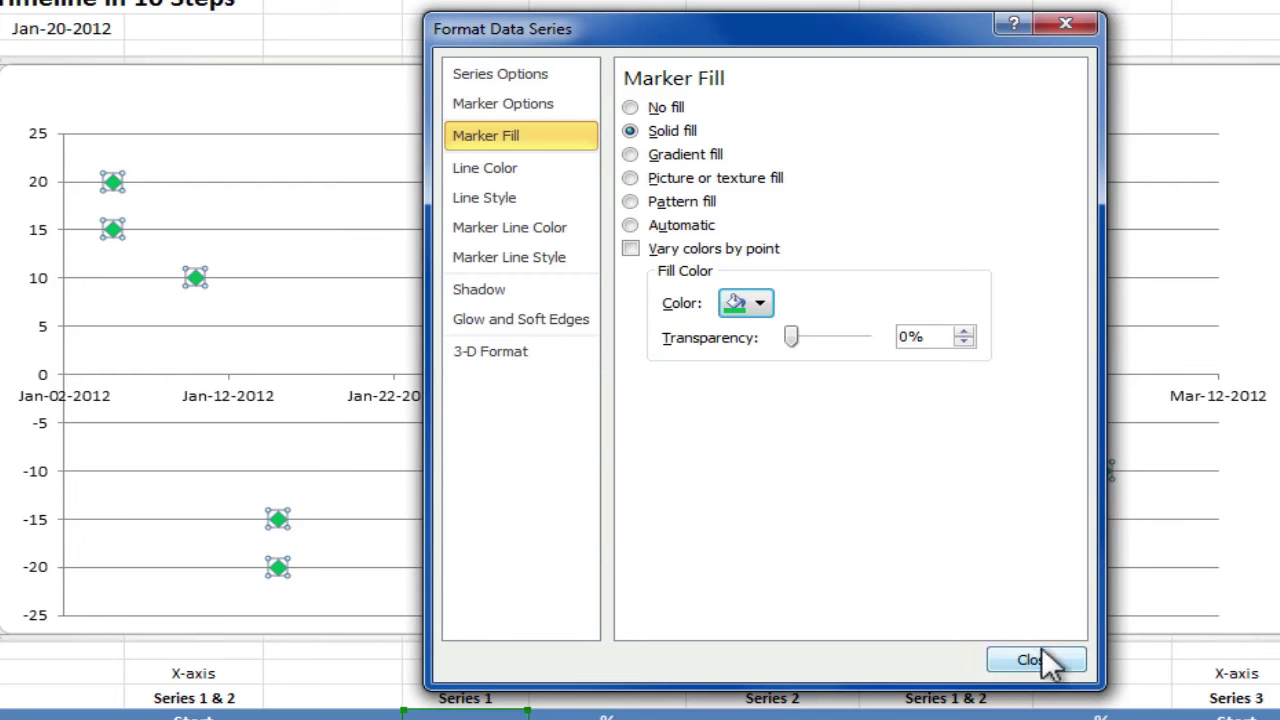
click(1050, 682)
click(1195, 435)
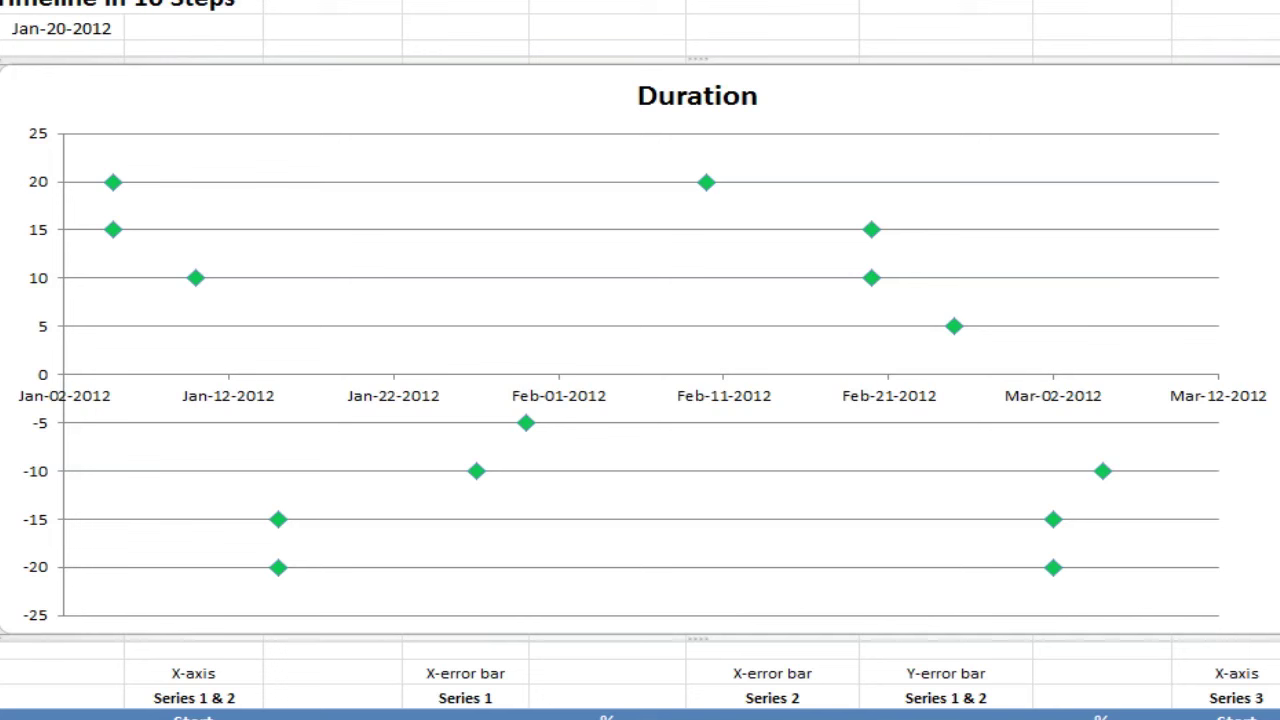
Replace the chart title text with "Project Timeline" and deselect the chart.
click(702, 100)
click(702, 100)
double_click(688, 96)
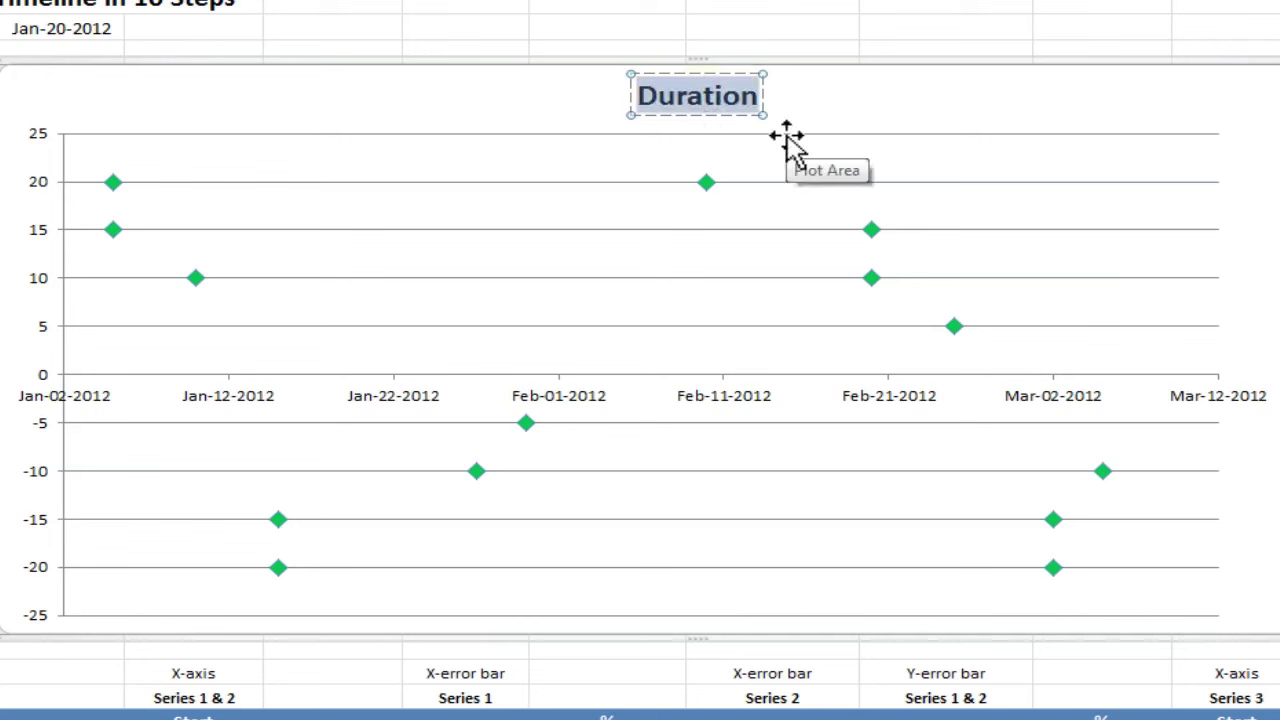
text(Project T)
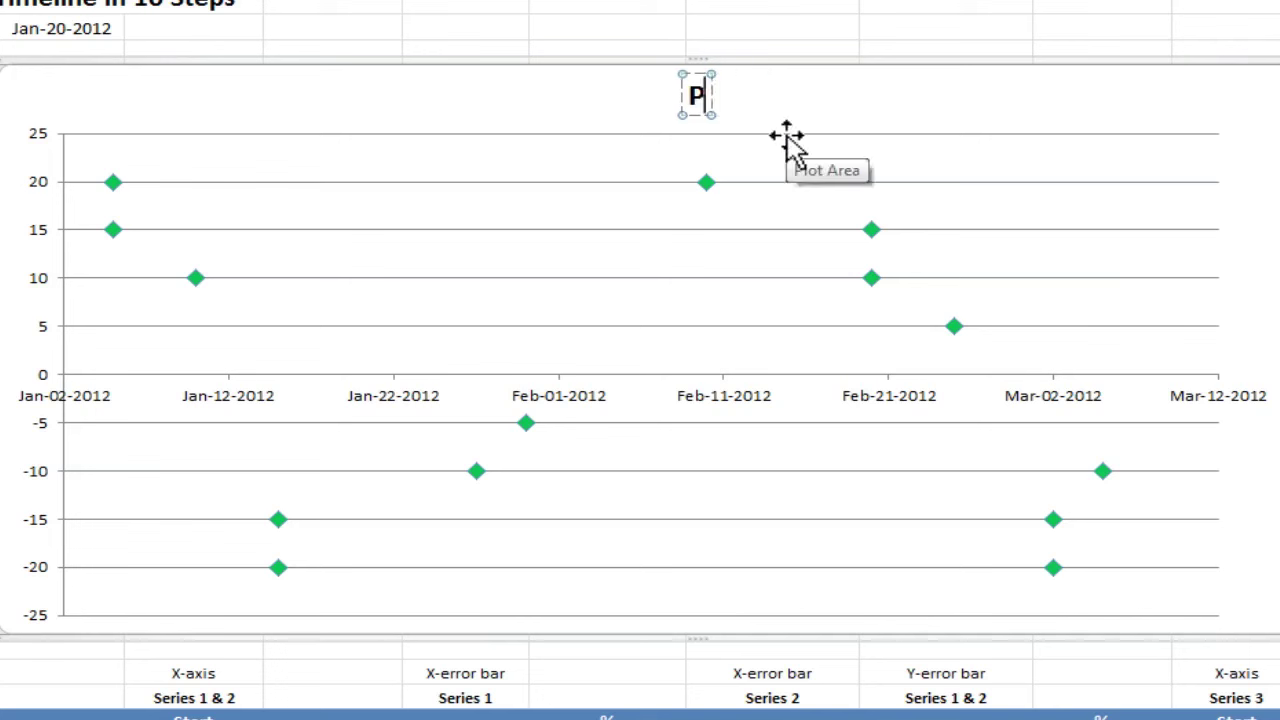
text(imeline)
click(873, 74)
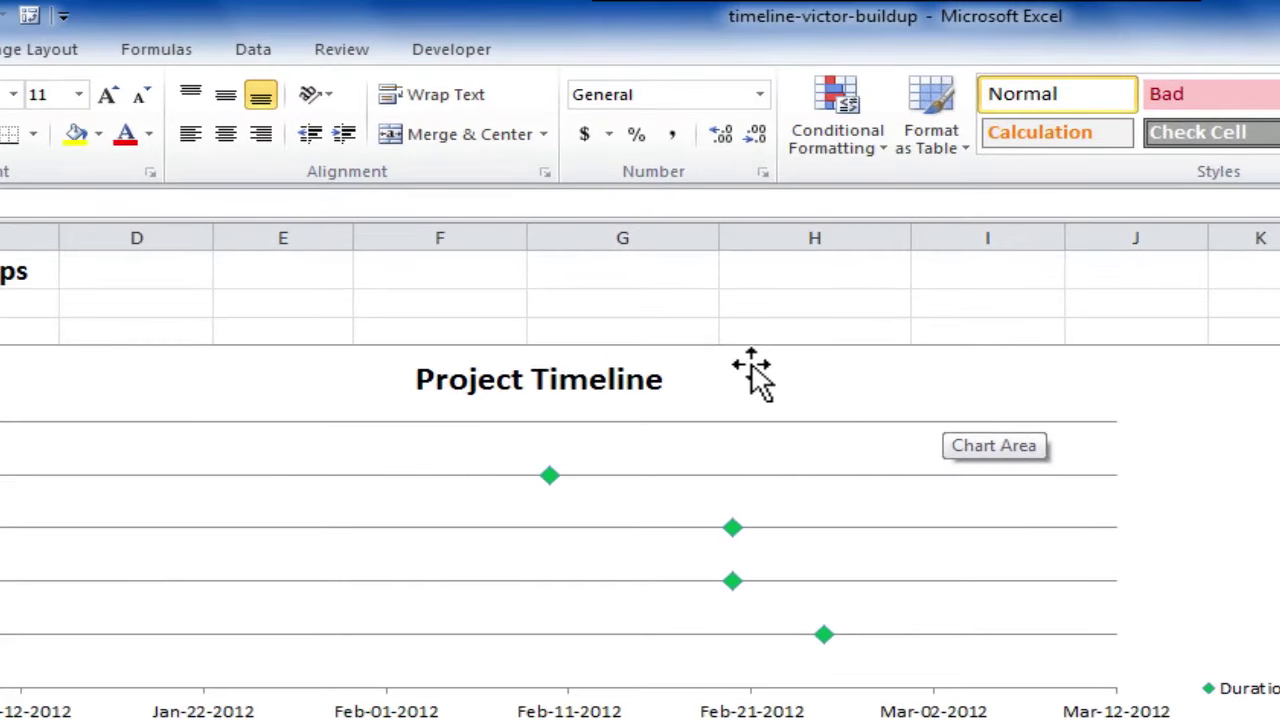
Hide the primary vertical axis of the Project Timeline chart.
click(752, 375)
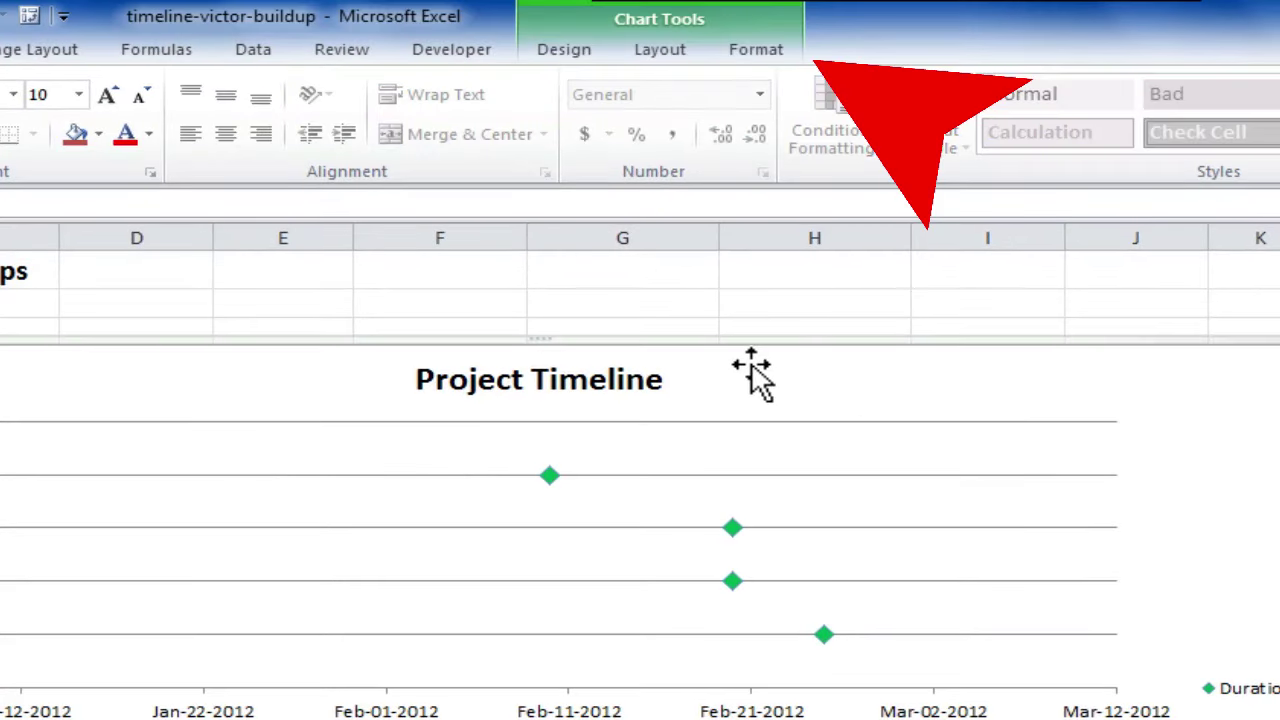
click(688, 53)
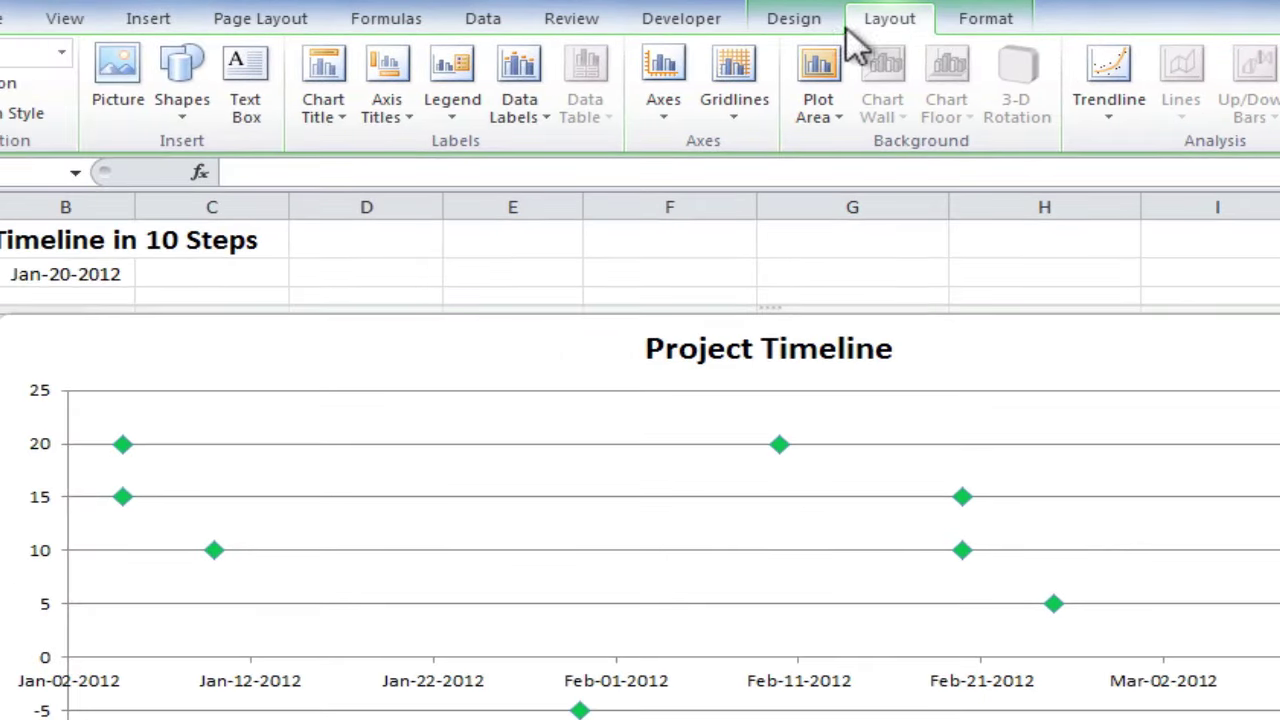
click(674, 116)
mouse_move(878, 181)
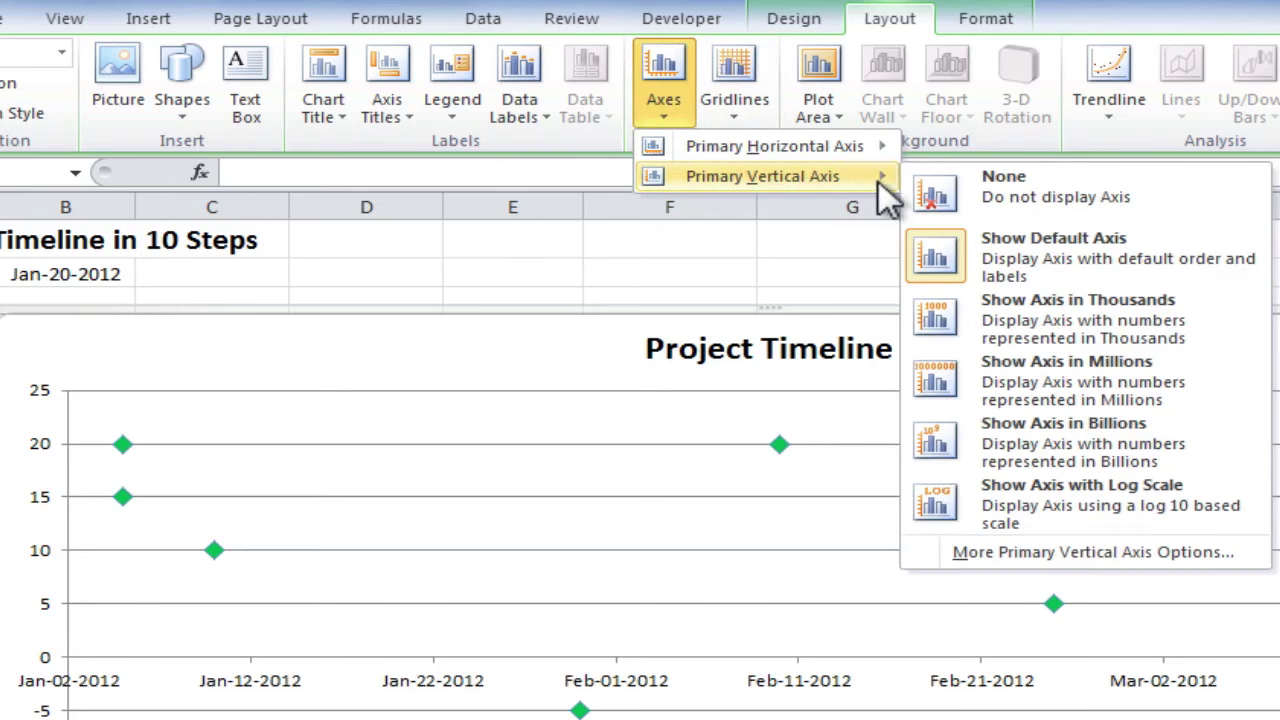
click(1145, 197)
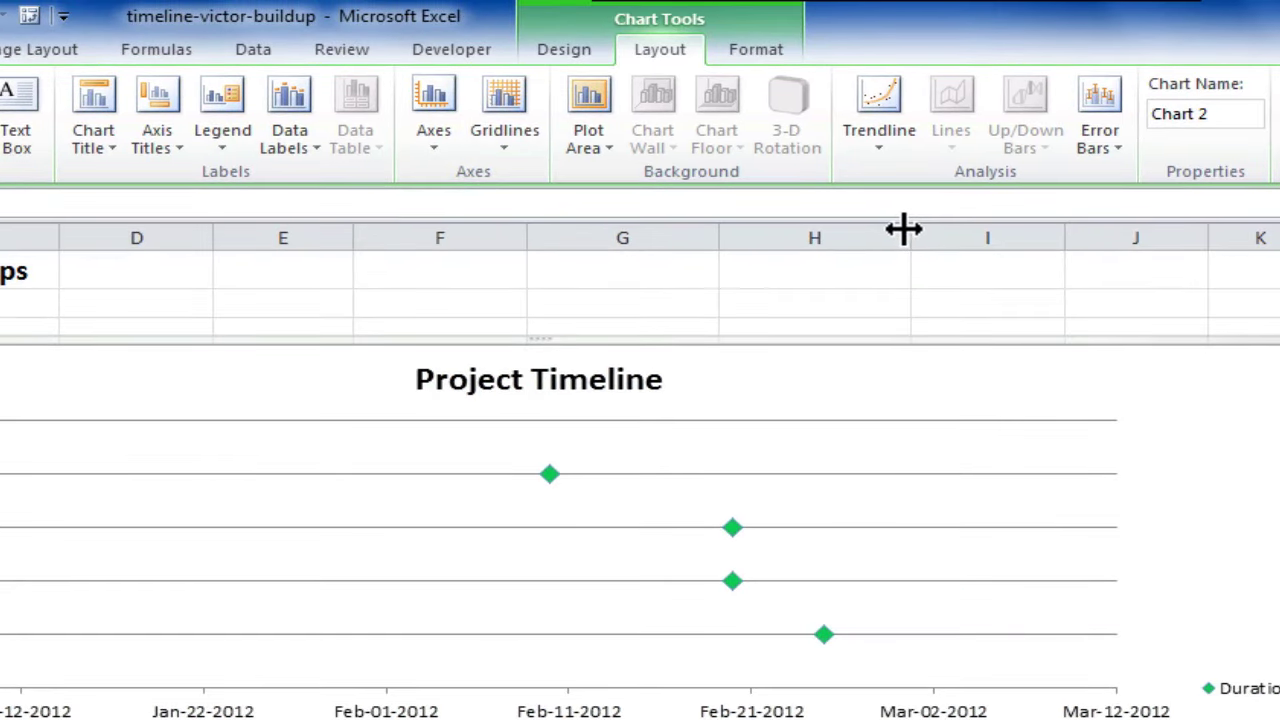
Remove the chart's primary horizontal gridlines.
click(505, 140)
mouse_move(621, 176)
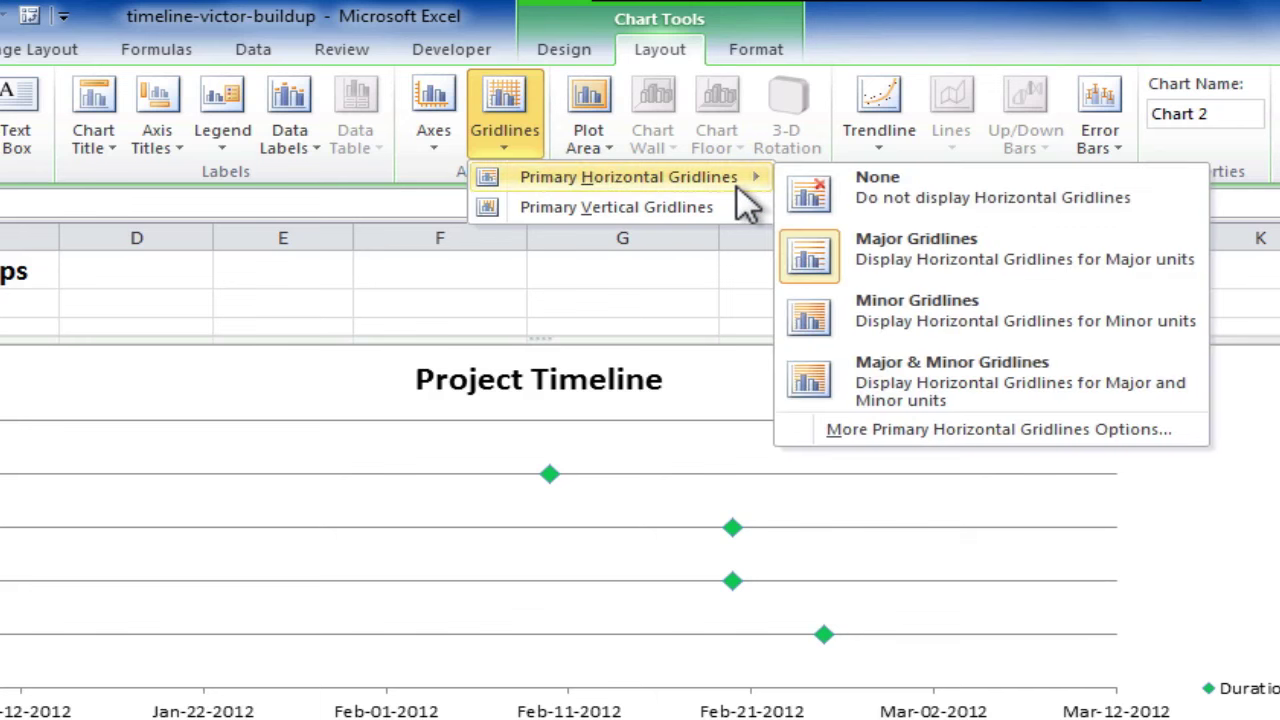
click(998, 200)
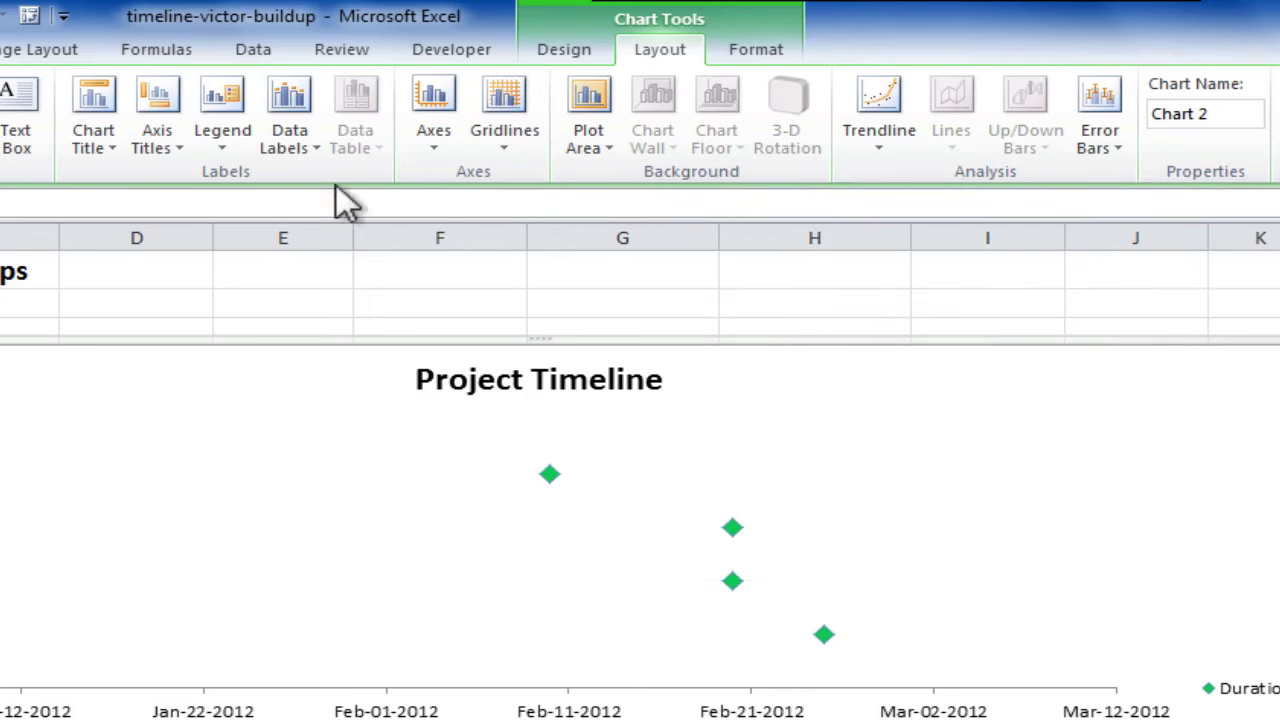
Turn off the chart legend and display data labels to the left of the data points.
click(243, 145)
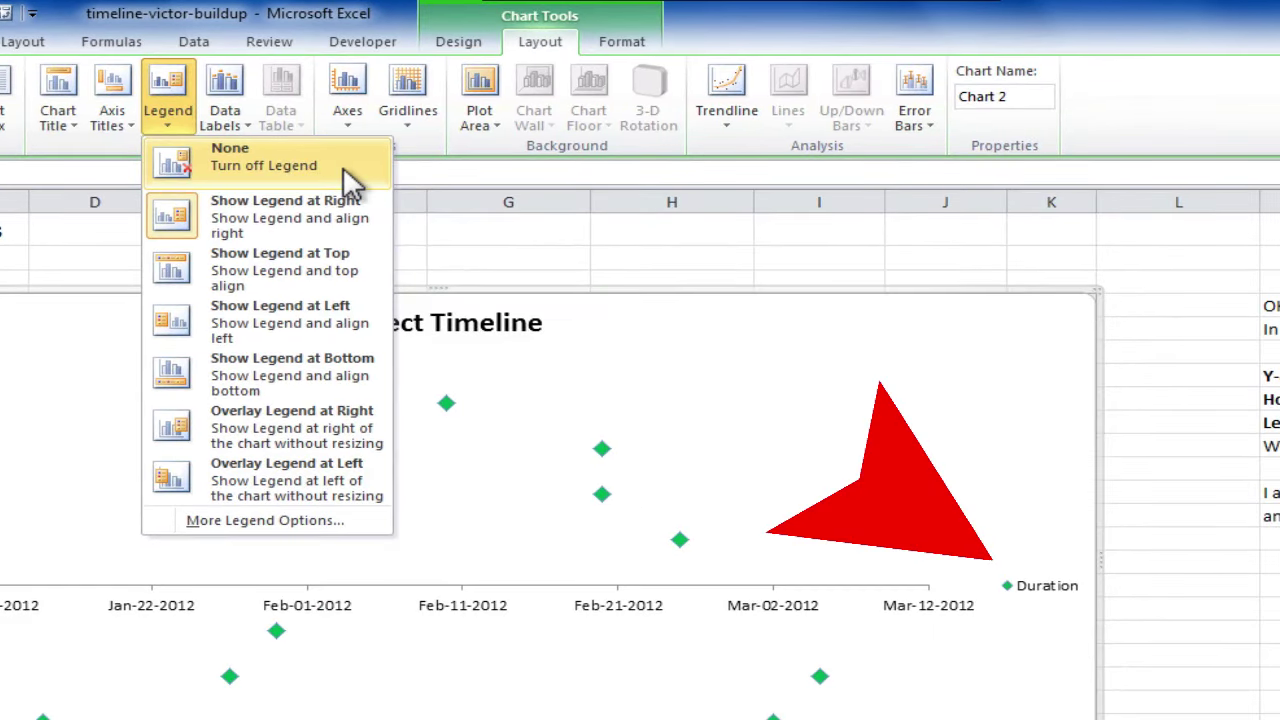
click(346, 168)
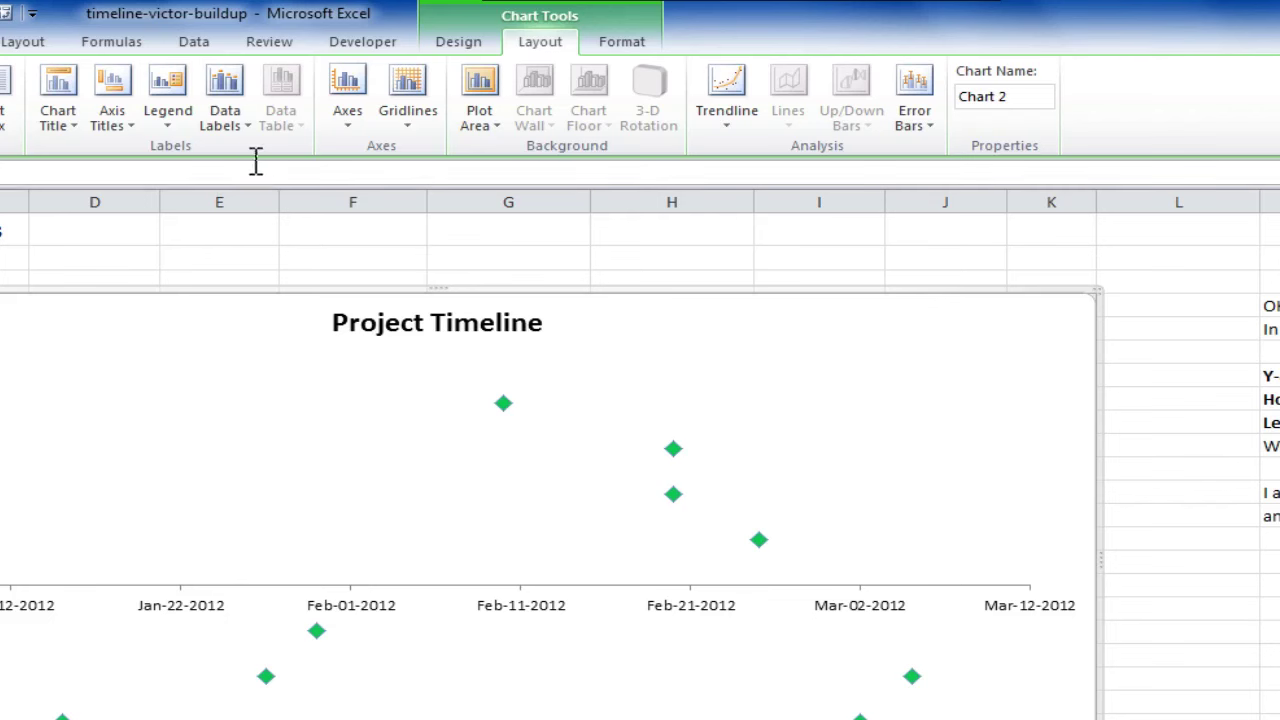
click(243, 125)
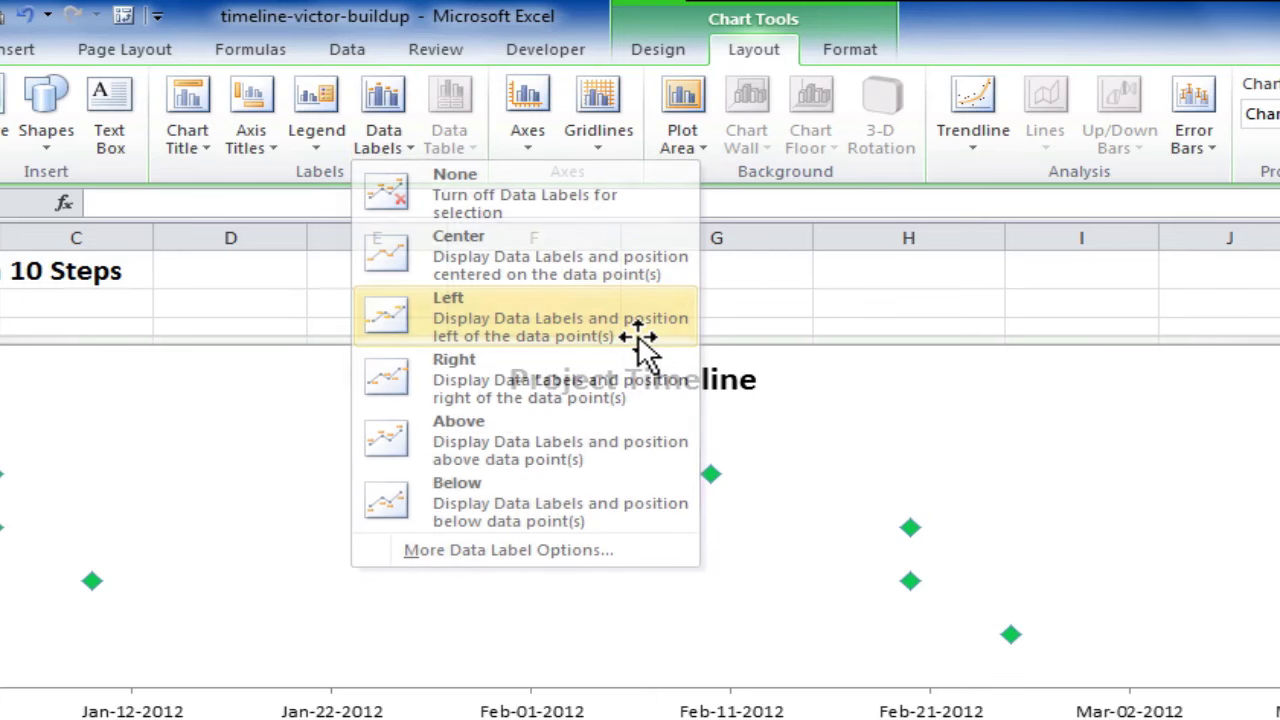
click(644, 348)
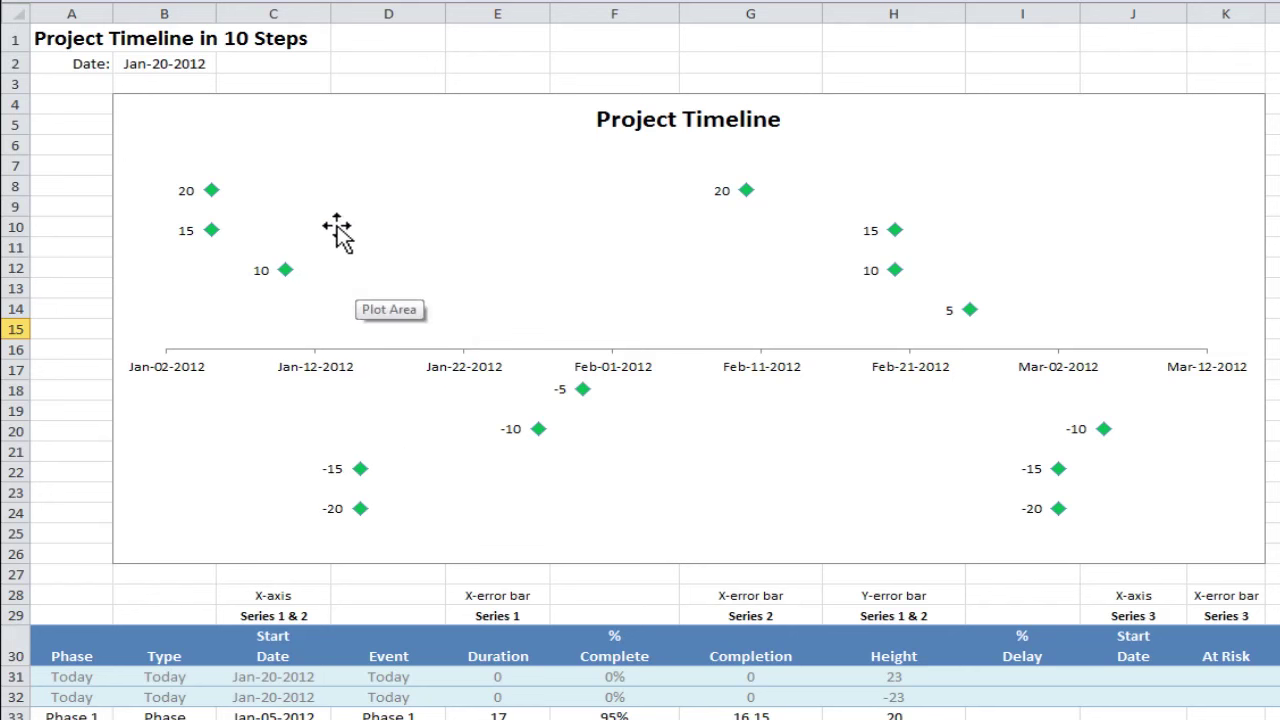
Link the data label of the first Jan-05 point, showing 20, to the Phase 1 event name with =Timeline!$D$33.
click(186, 191)
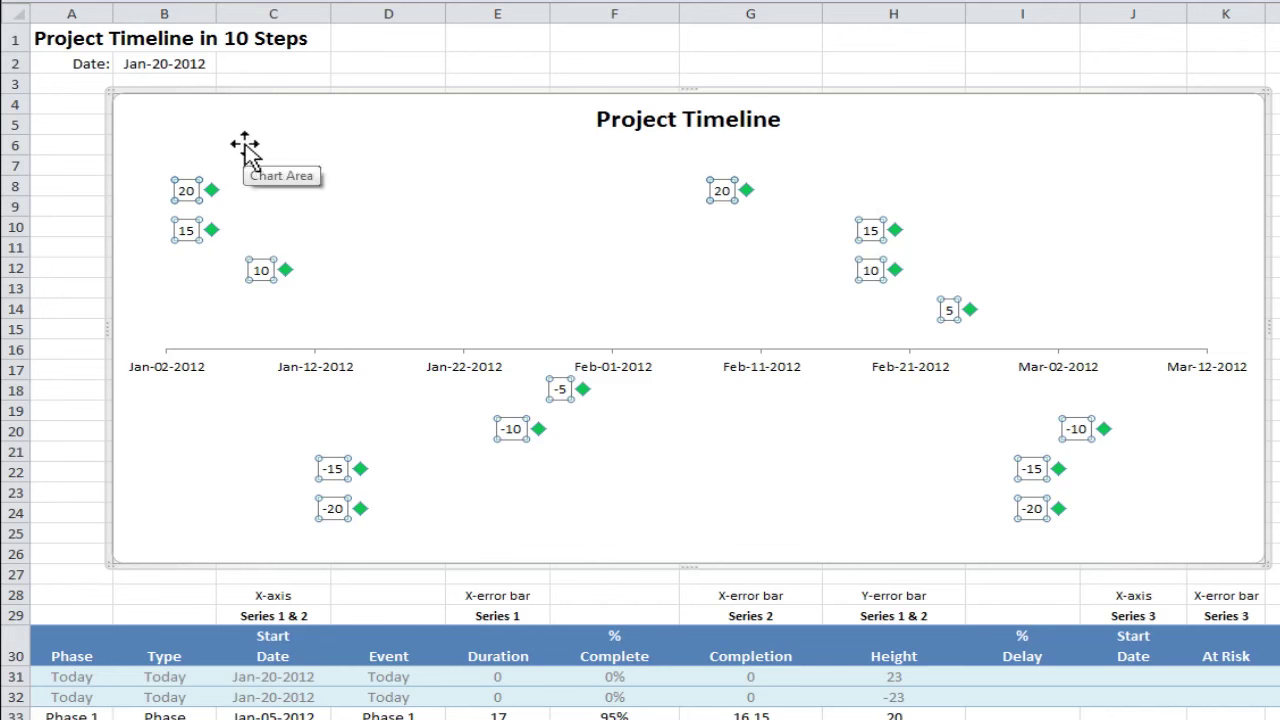
click(212, 190)
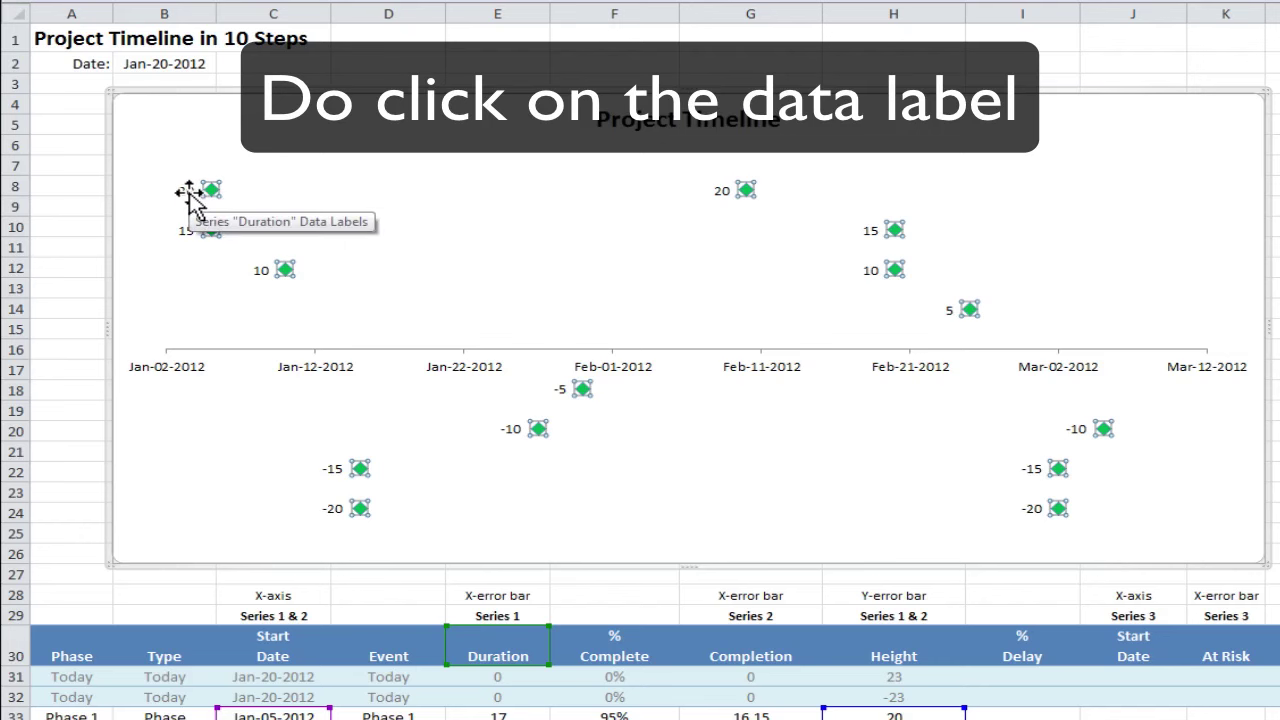
click(188, 192)
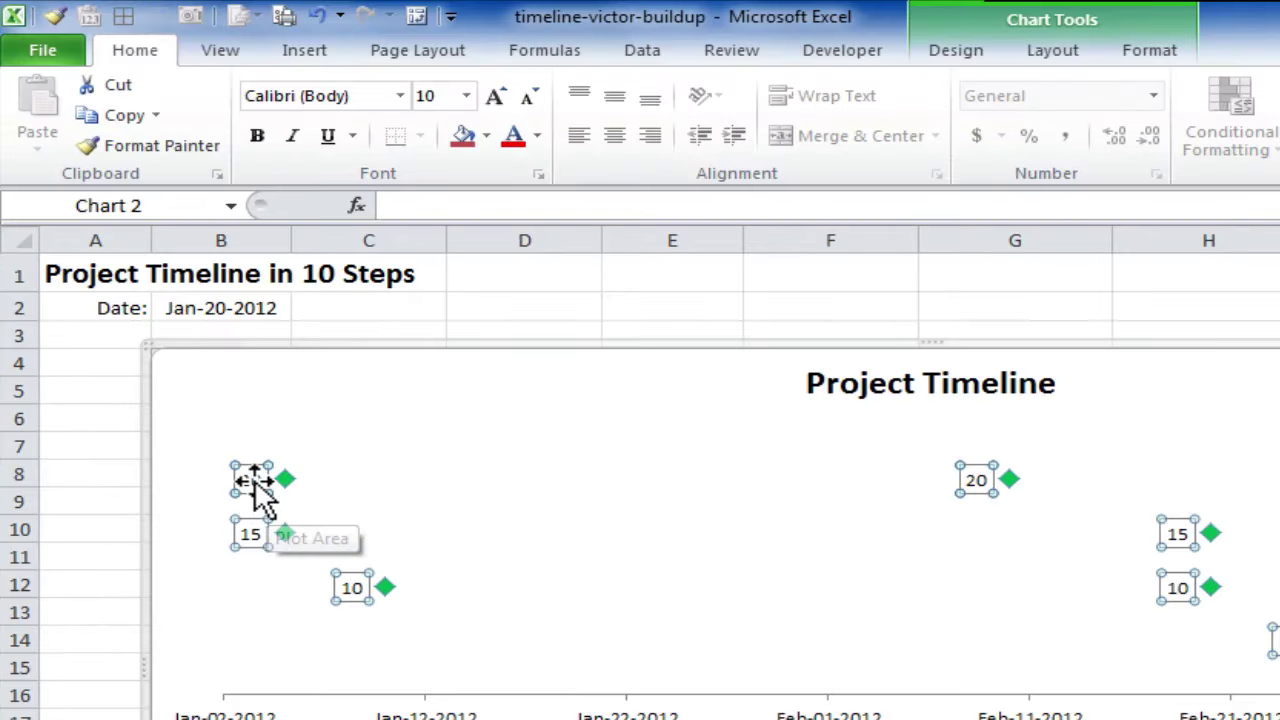
click(252, 482)
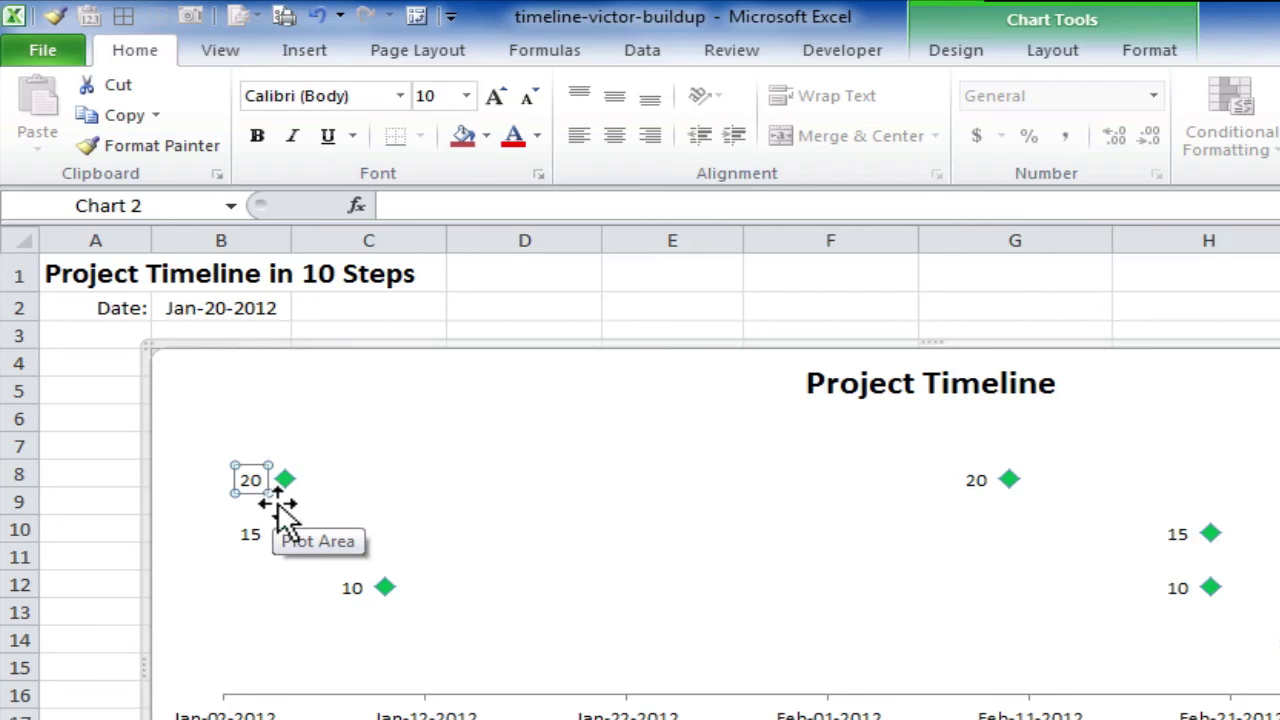
text(=)
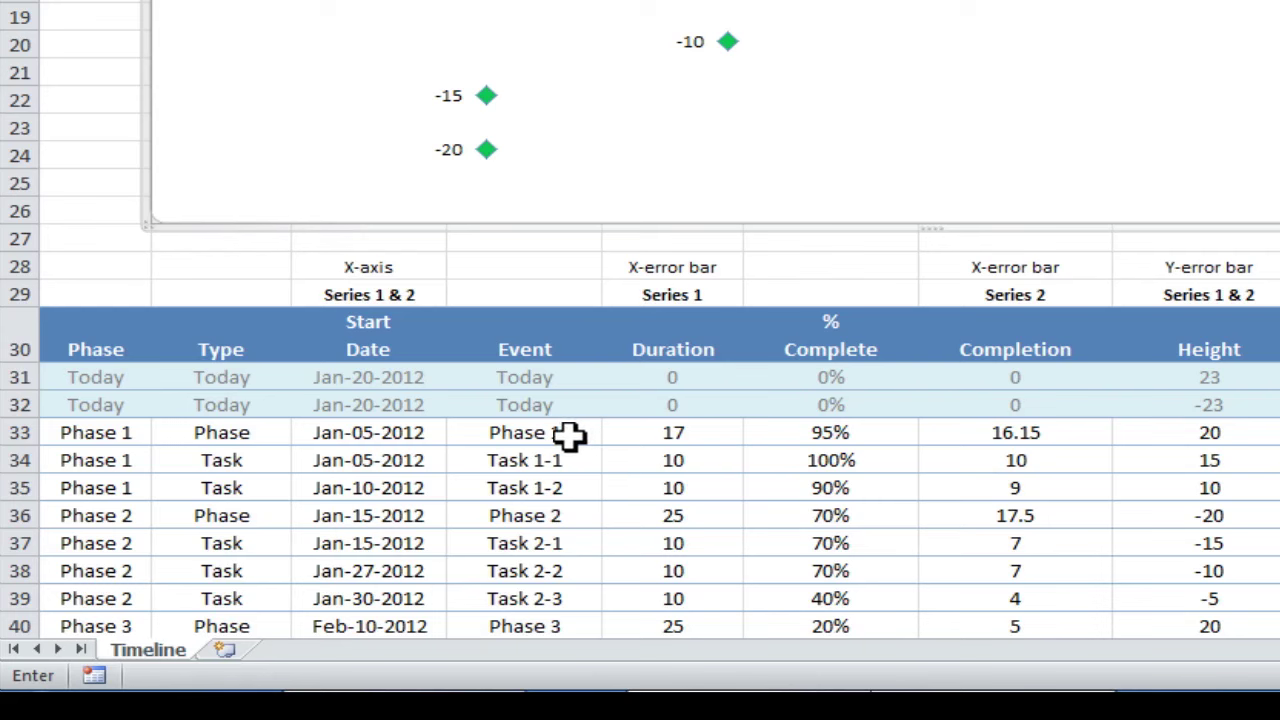
click(566, 435)
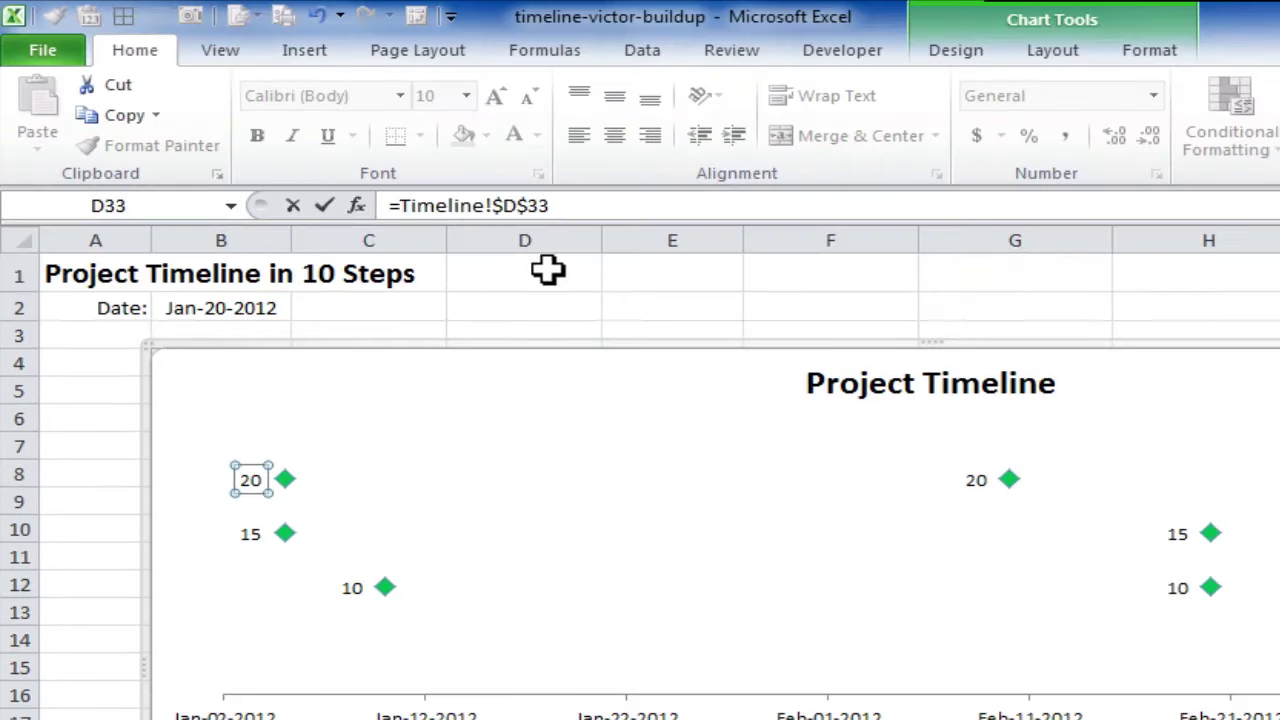
click(494, 205)
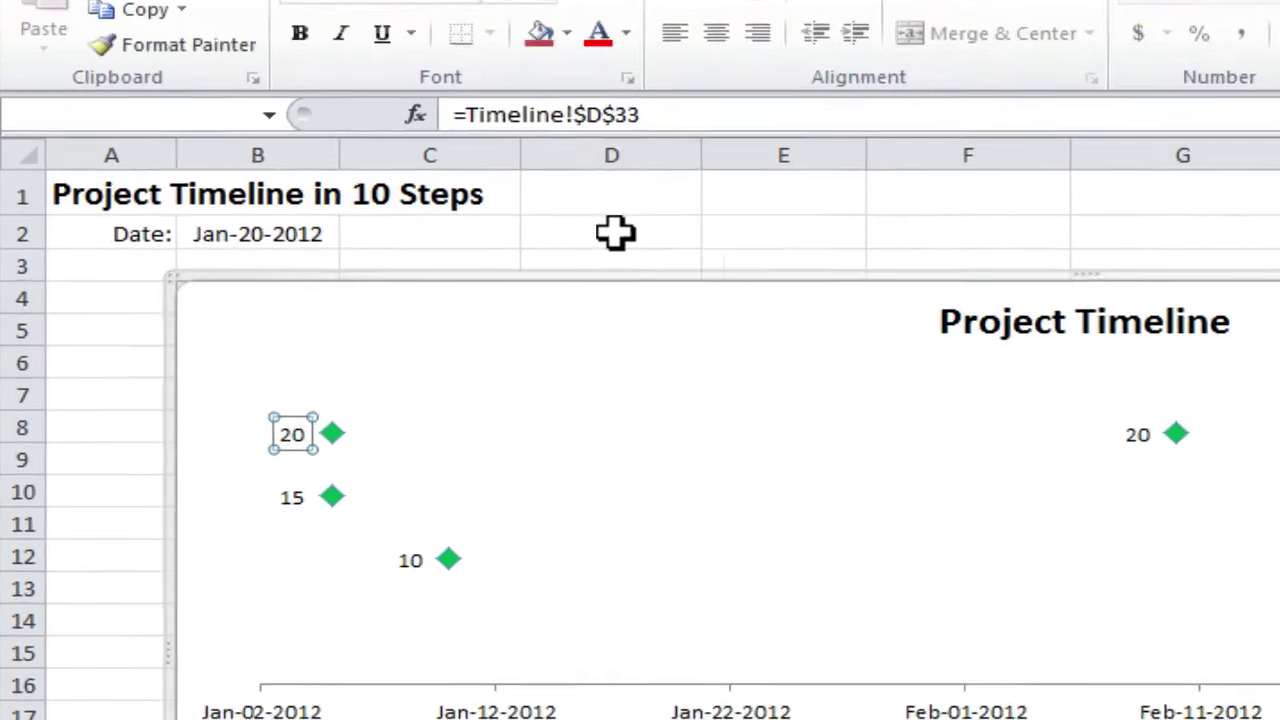
key(Return)
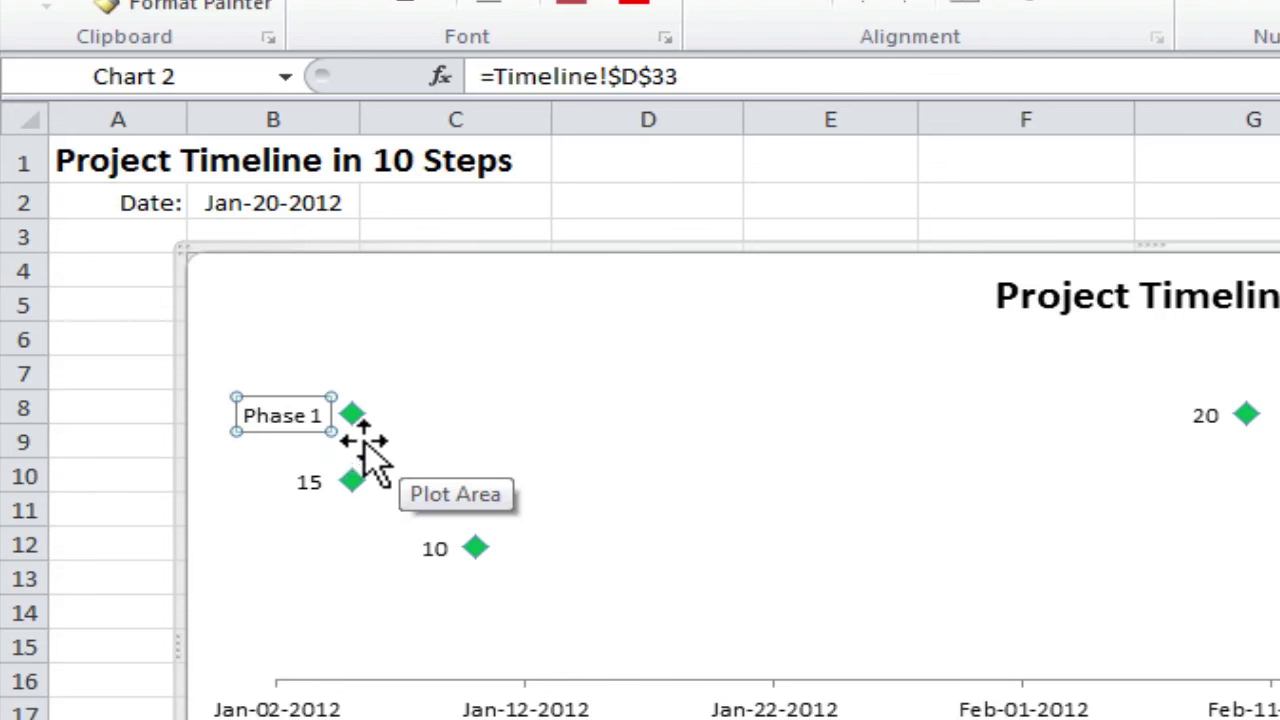
Link the data label showing 15 beneath Phase 1 to the Task 1-1 event name with =Timeline!$D$34.
click(309, 488)
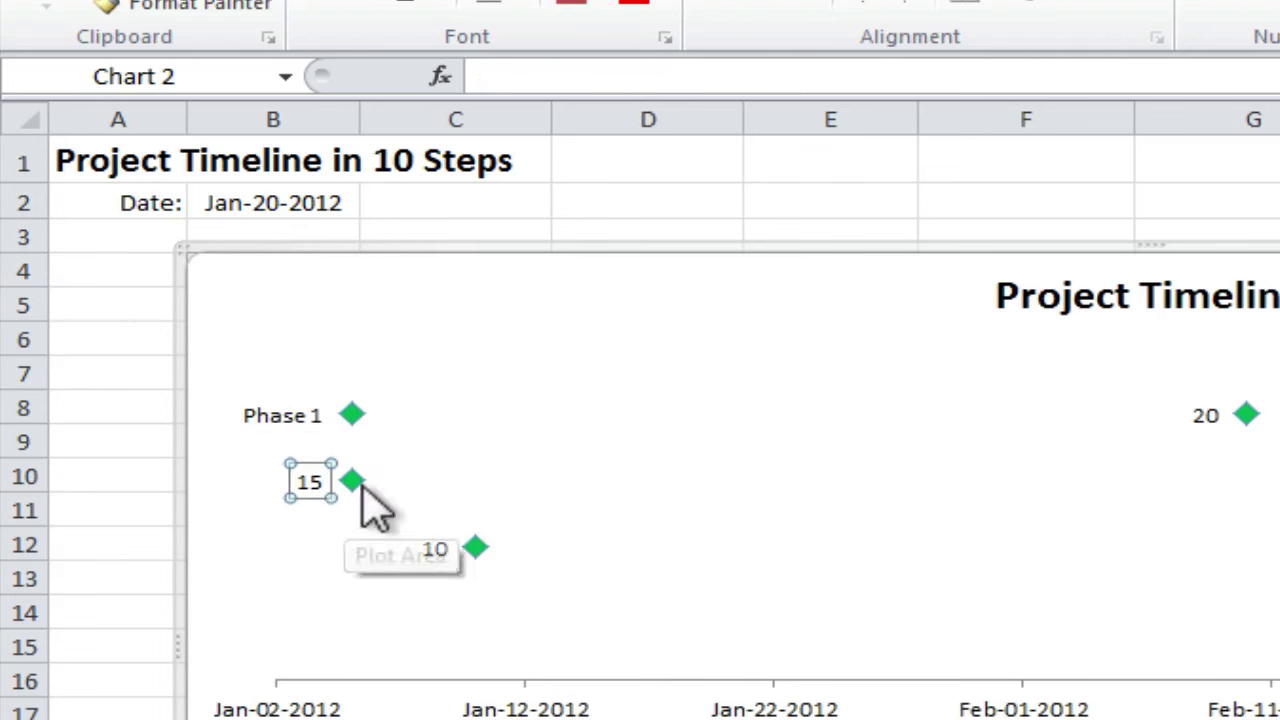
text(=Timeline!$D$34)
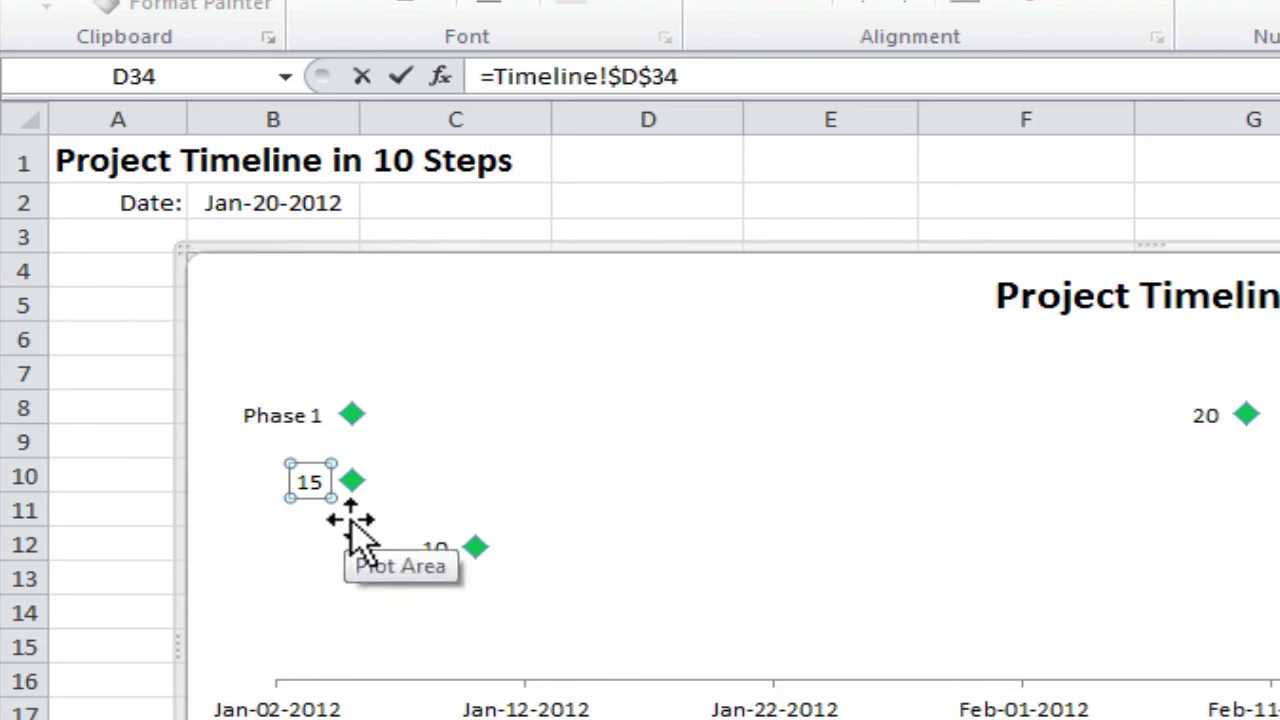
key(Return)
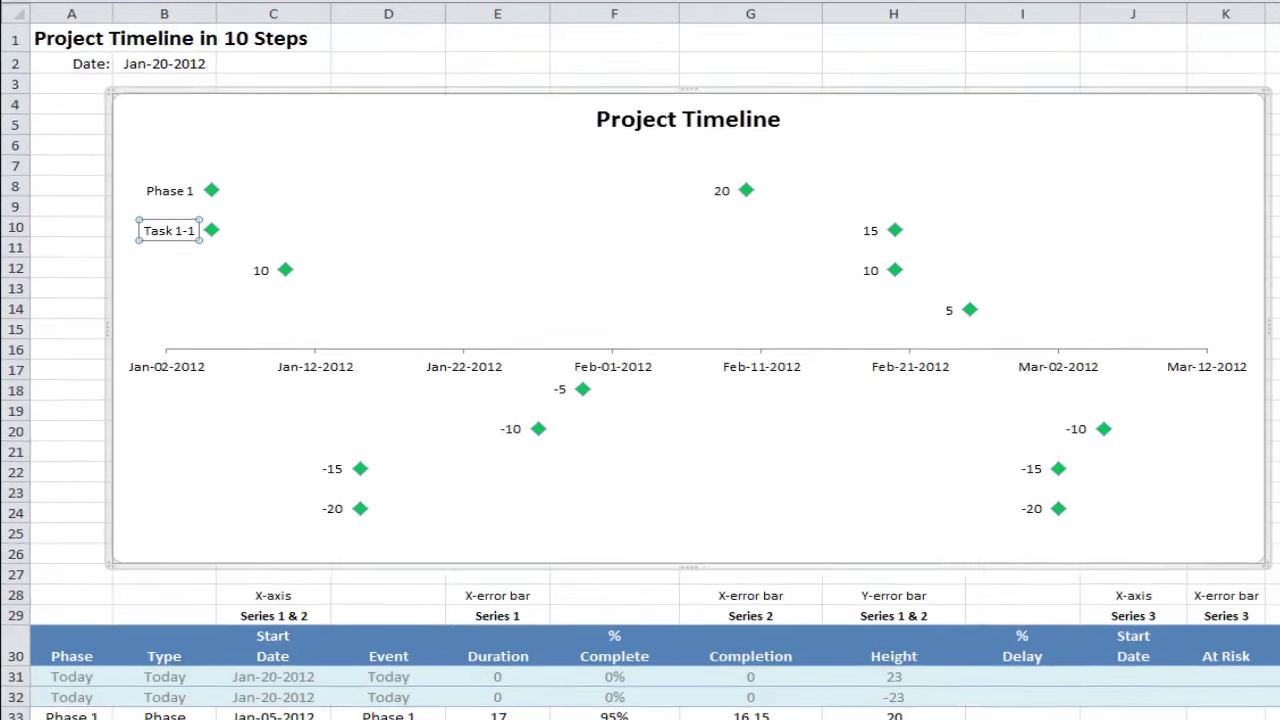
Link the data labels of the next two points to the Task 1-2 and Phase 2 event names in cells D35 and D36.
scroll(640, 372, down, 2)
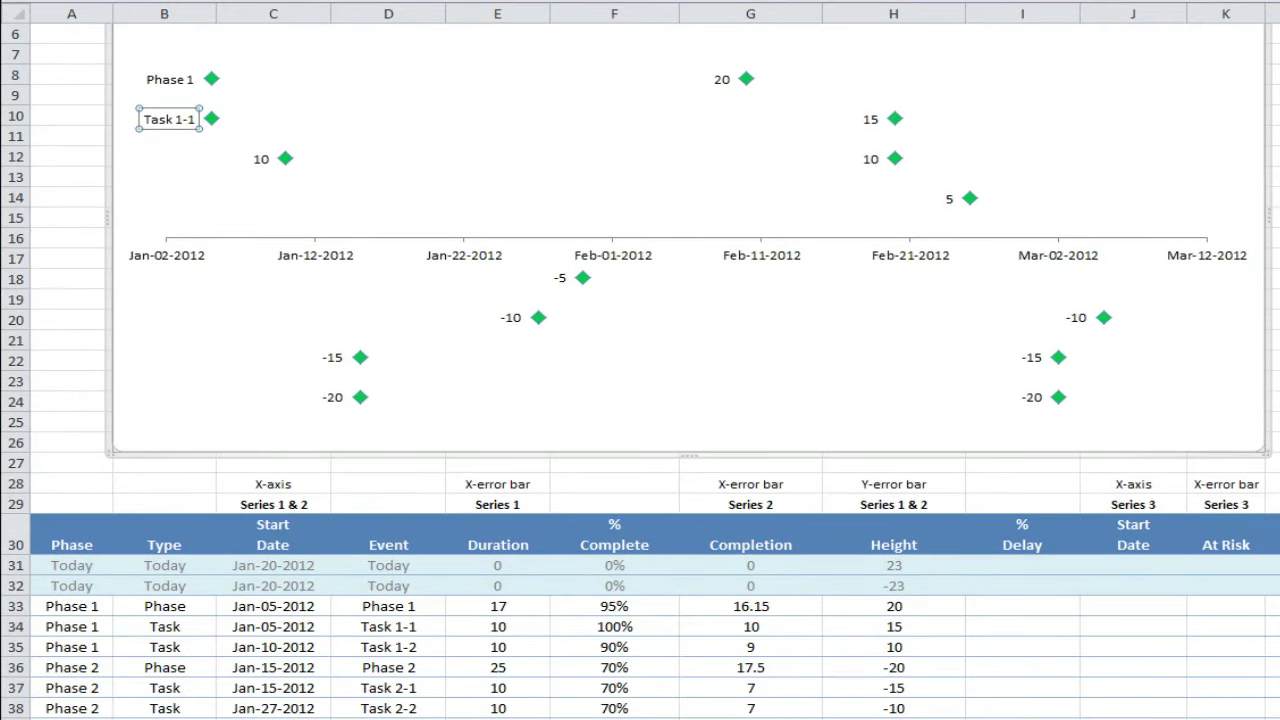
scroll(640, 372, down, 1)
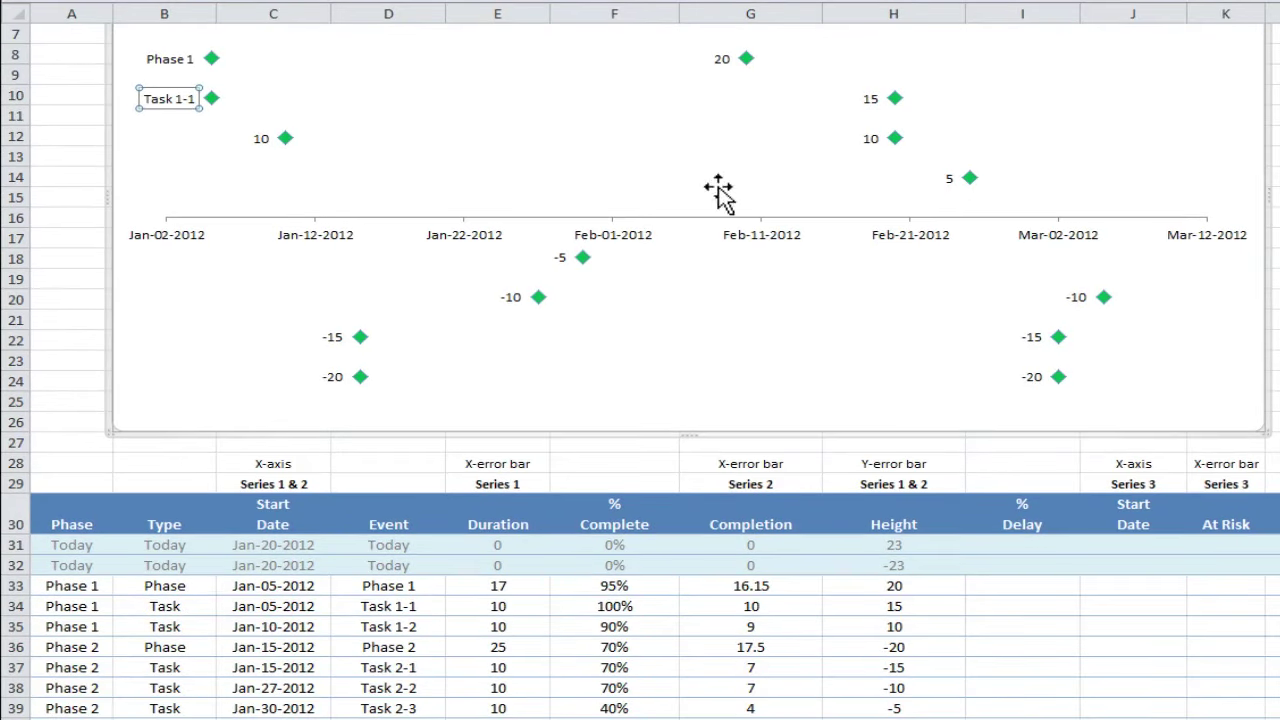
click(260, 138)
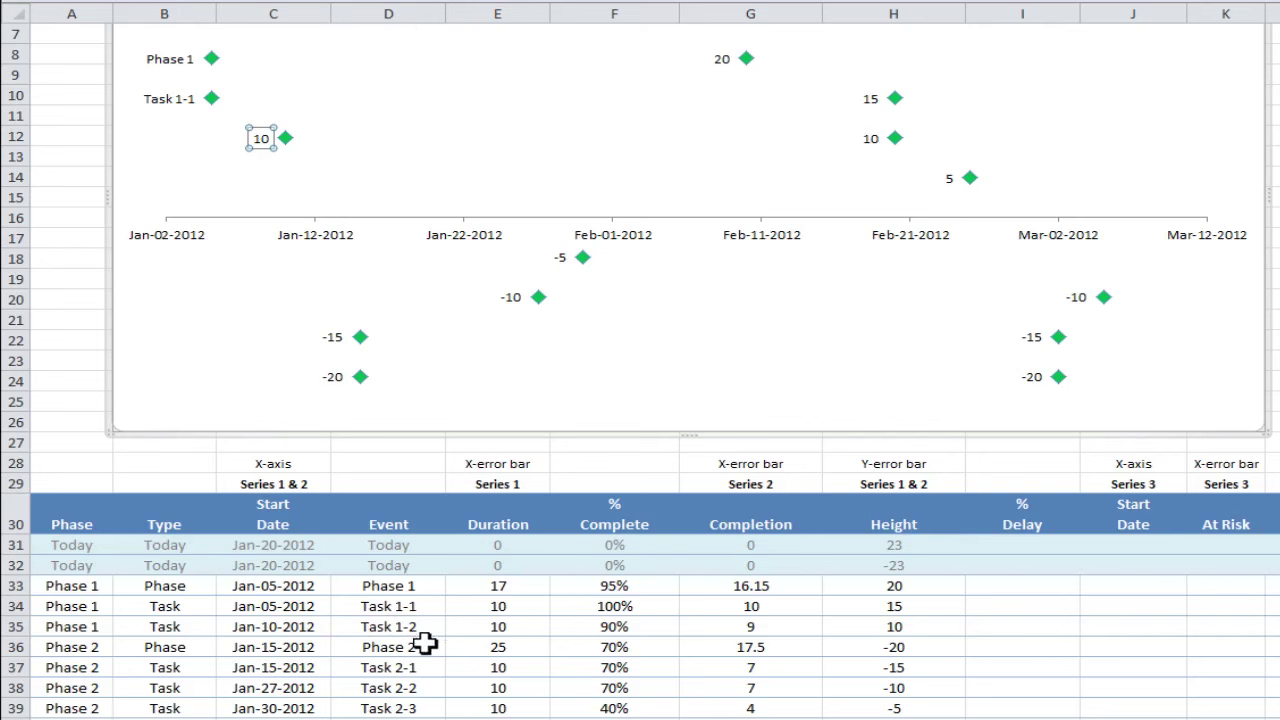
key(Return)
click(334, 376)
text(=)
click(425, 650)
key(Return)
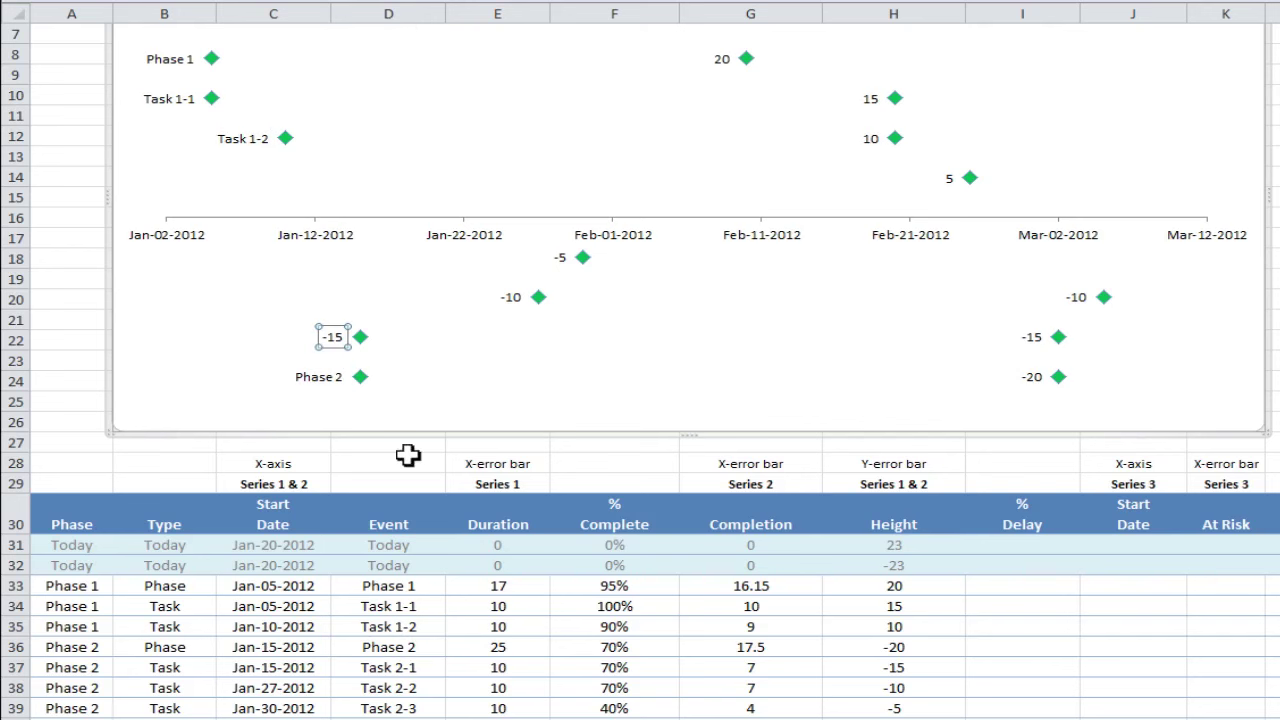
Link the data labels of the Jan-15 task and Jan-27 points to the Task 2-1 and Task 2-2 names in D37 and D38.
text(=)
click(425, 667)
key(Return)
click(511, 297)
text(=)
click(425, 689)
key(Return)
Link the next four data labels to the Task 2-3, Phase 3, Task 3-1 and Task 3-2 event names in cells D39 to D42.
click(560, 257)
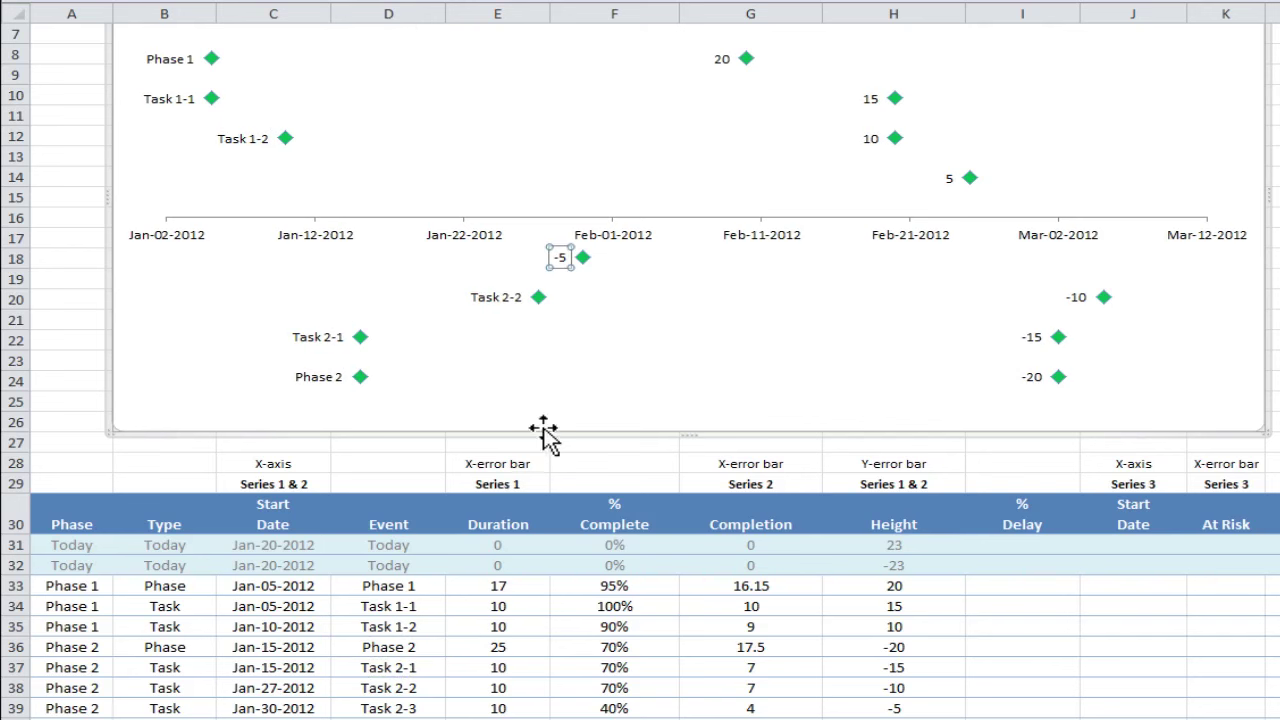
text(=)
click(425, 708)
key(Return)
key(Return)
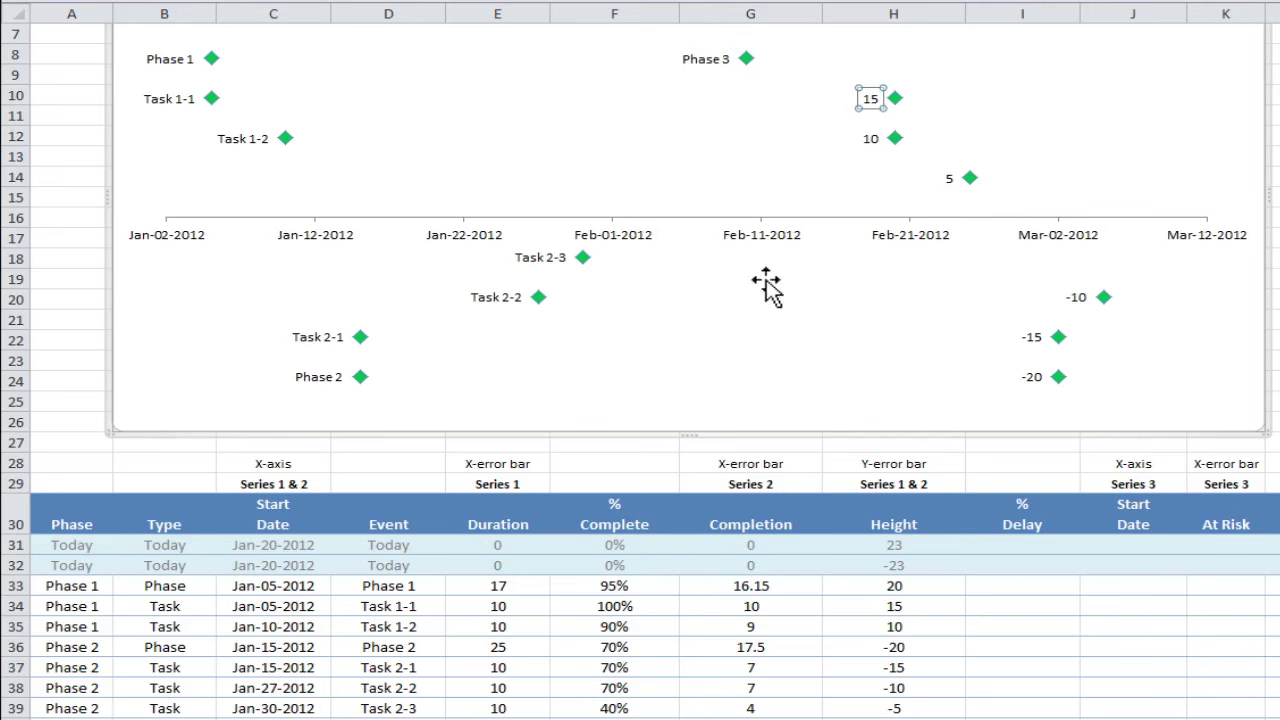
key(Return)
key(Return)
Link the last four data labels to the Task 3-3, Phase 4, Task 4-1 and Task 4-2 names in D43 to D46, and deselect the chart.
double_click(943, 177)
key(Escape)
click(949, 176)
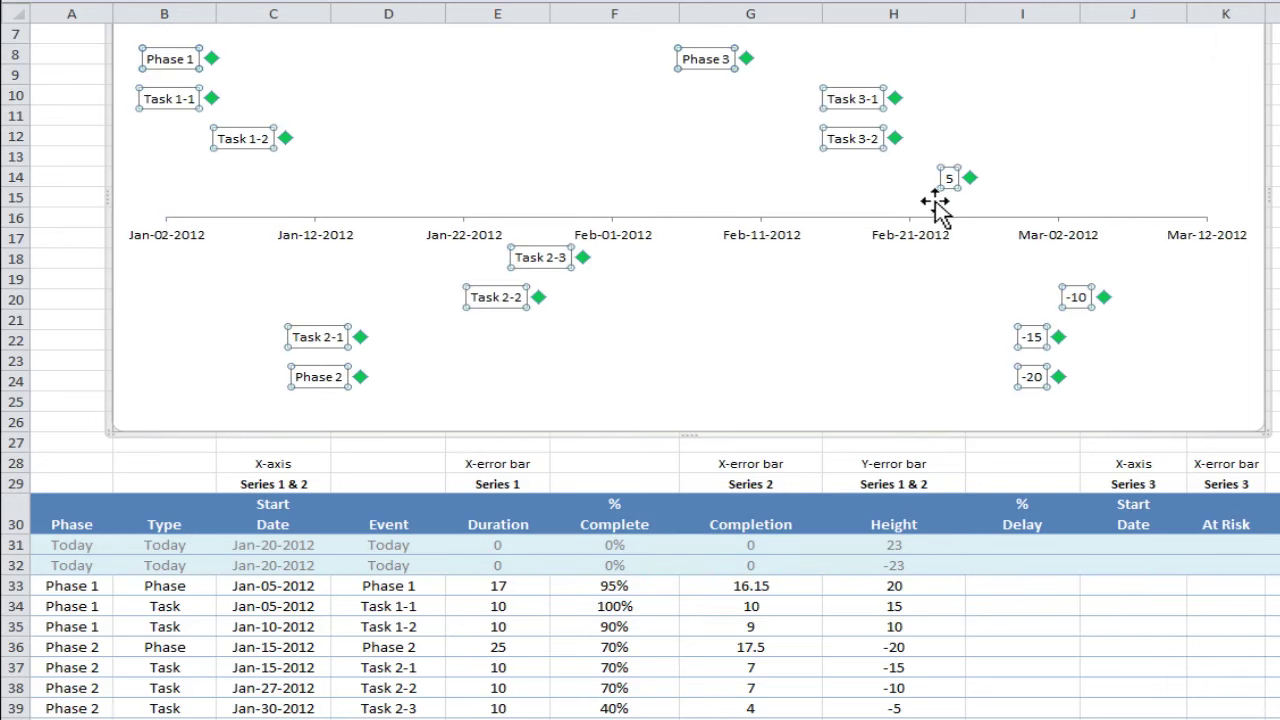
click(949, 176)
key(Return)
key(Right)
key(Return)
key(Right)
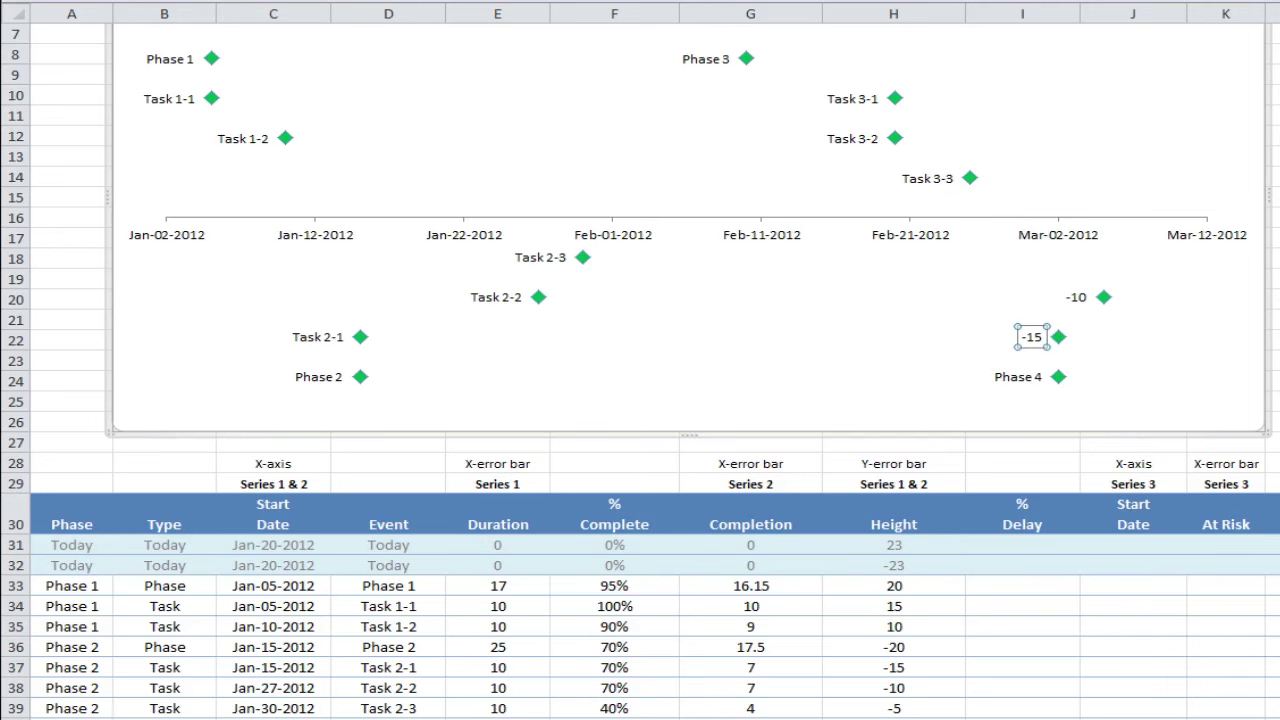
key(Return)
key(Right)
key(Return)
scroll(640, 370, up, 2)
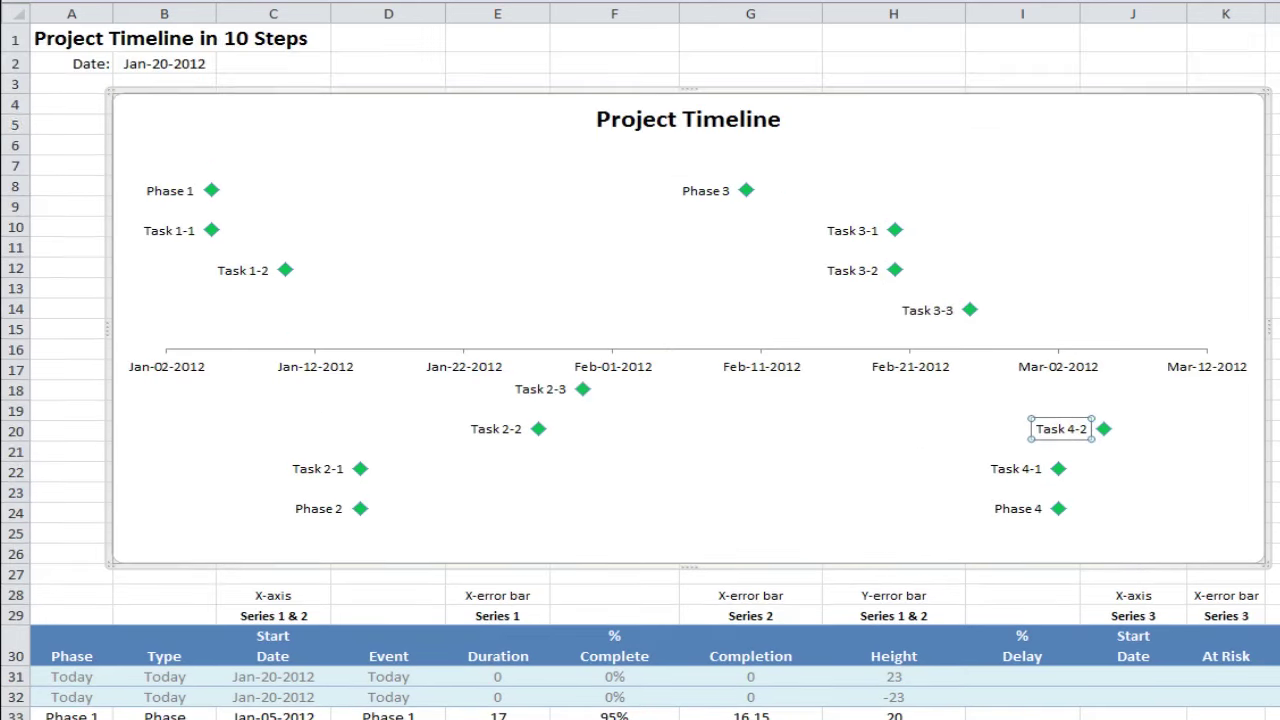
key(Escape)
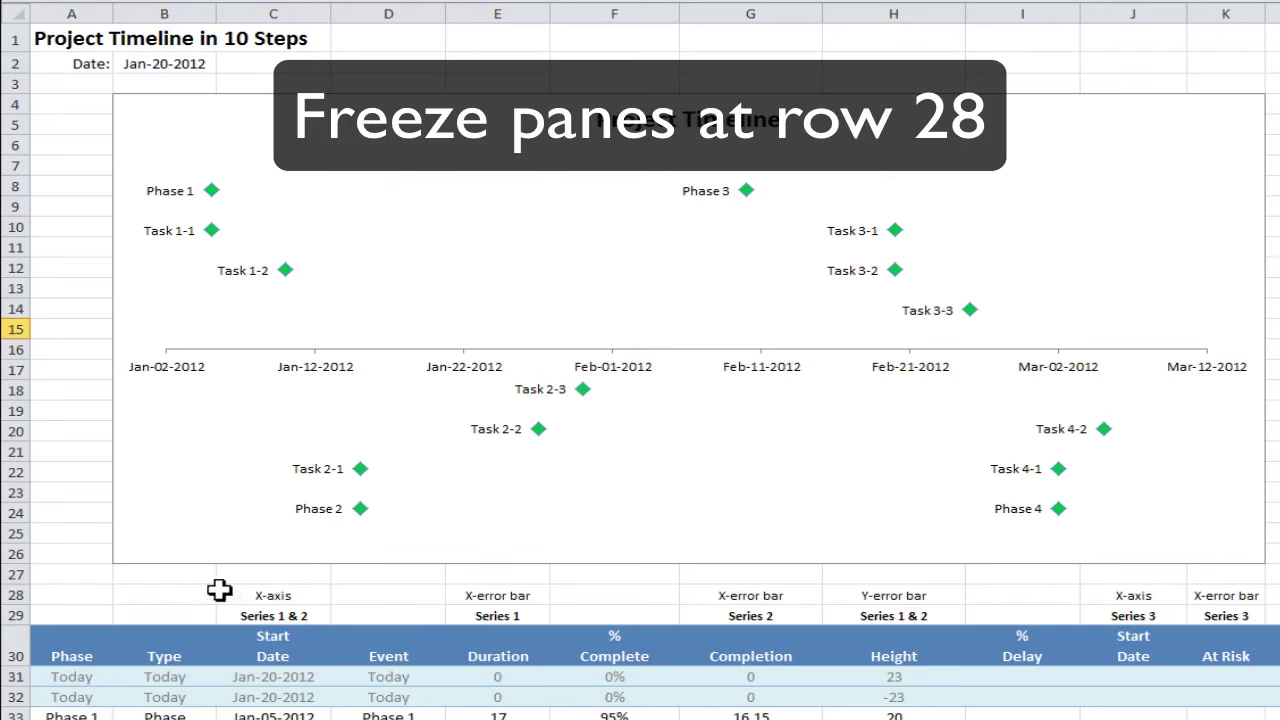
Freeze the panes at cell A28 so the chart stays fixed, and check by scrolling through the task table.
click(80, 597)
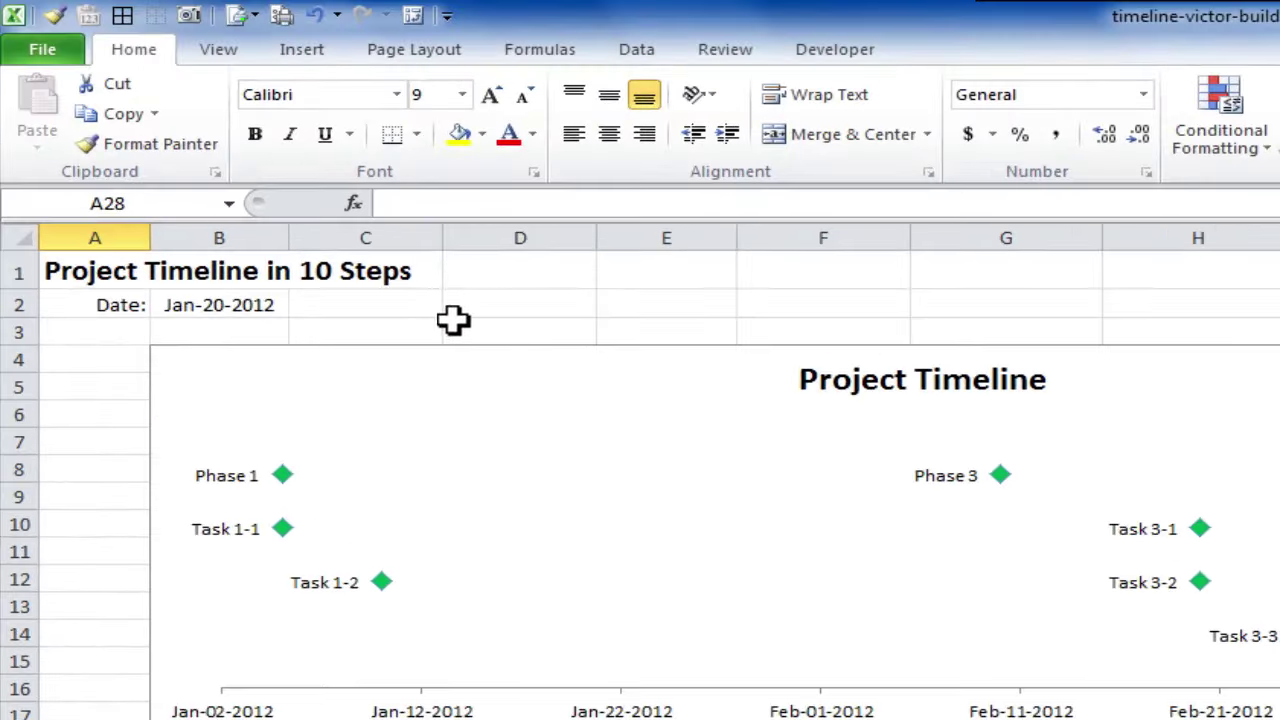
click(230, 52)
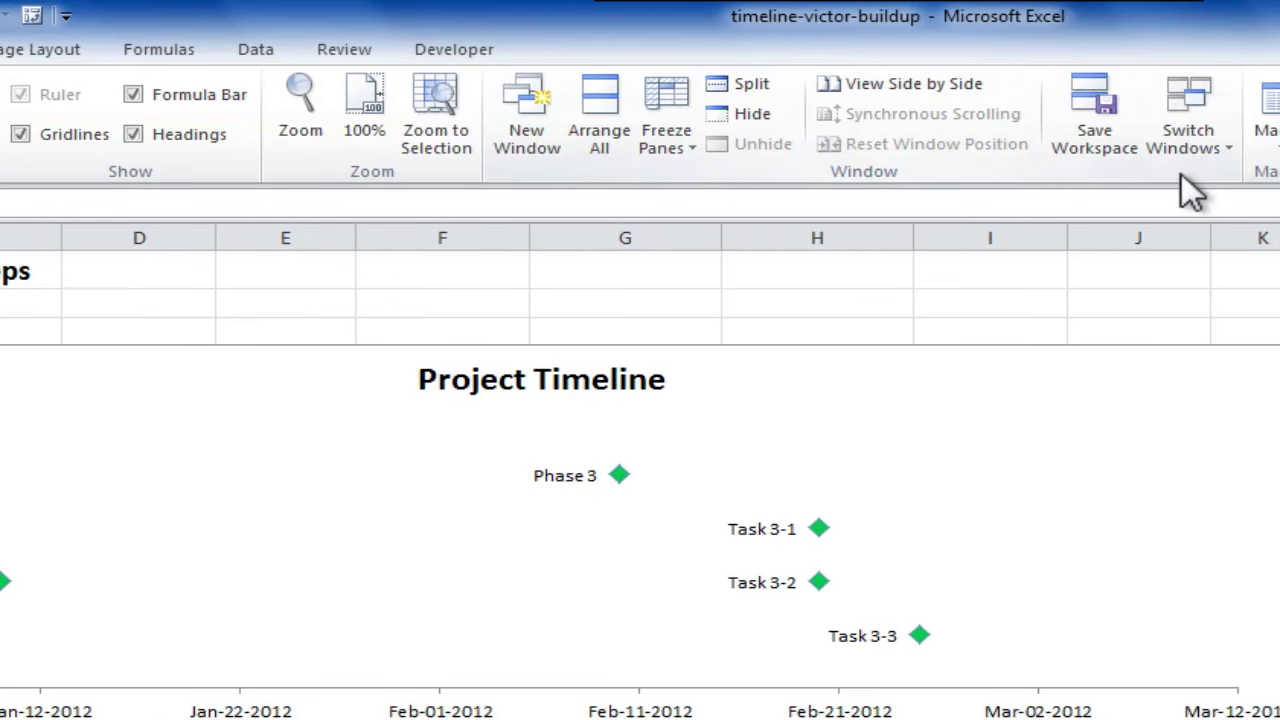
click(691, 149)
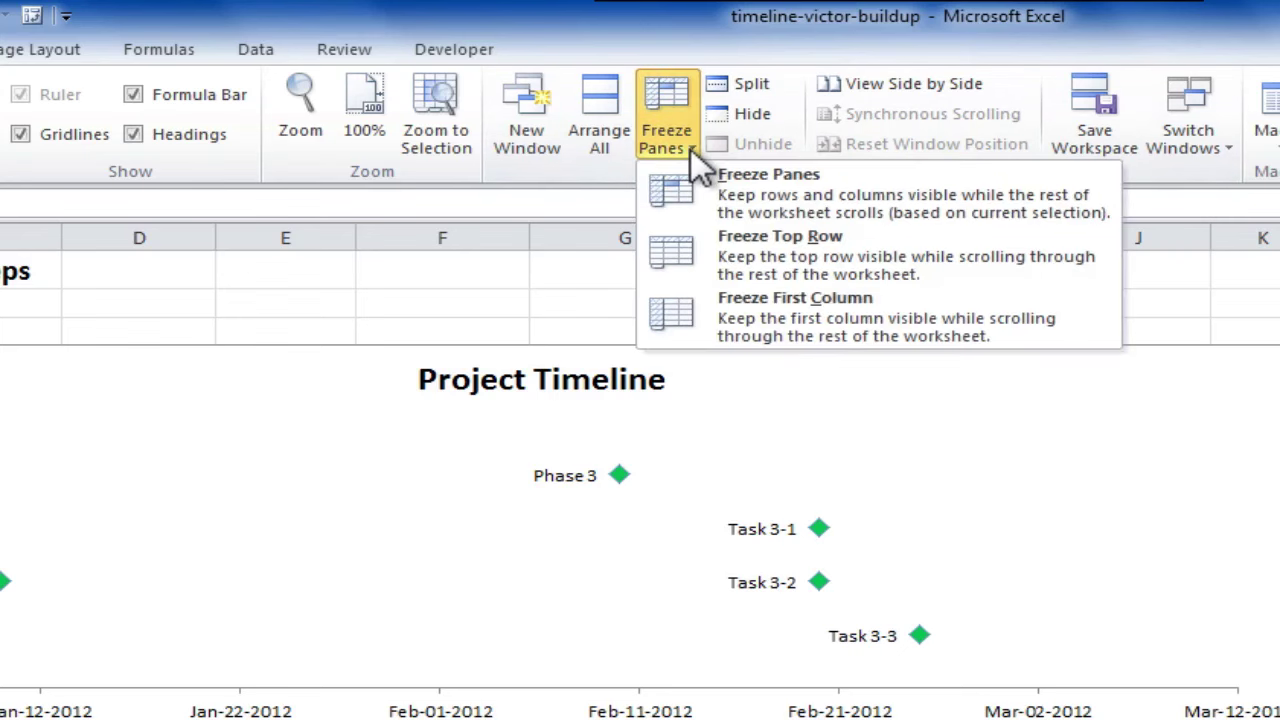
click(747, 199)
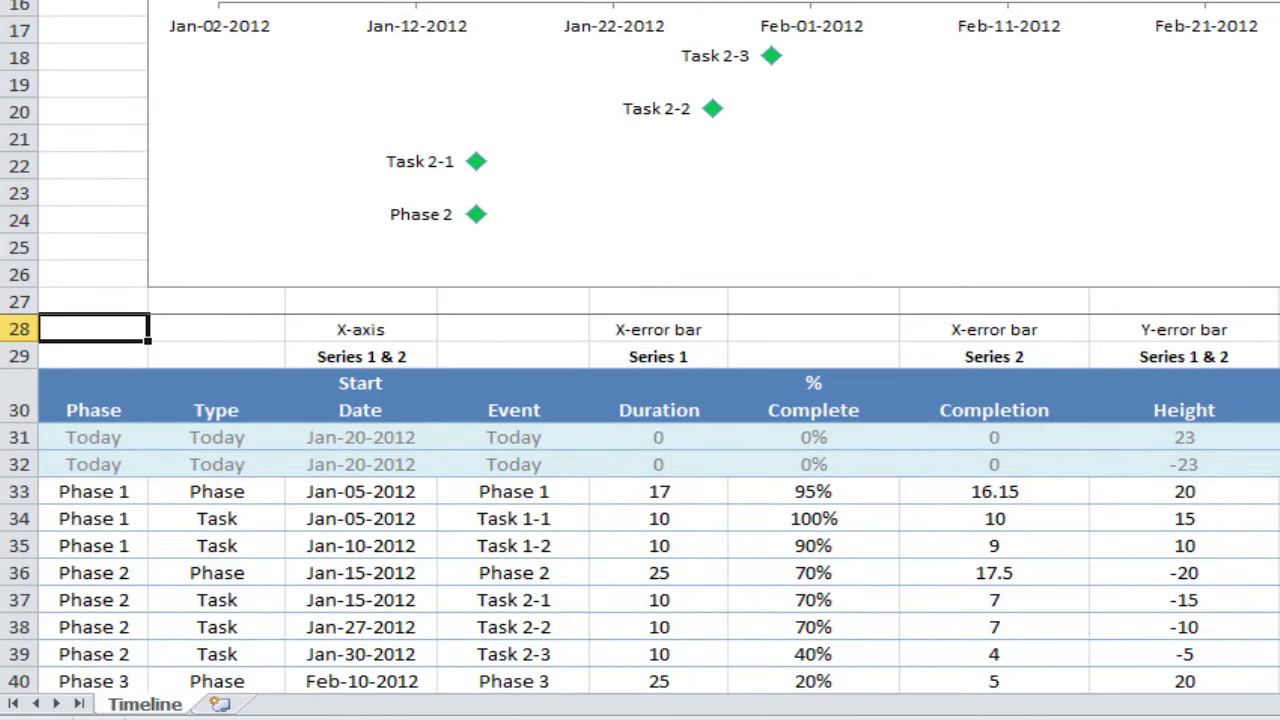
scroll(640, 500, down, 4)
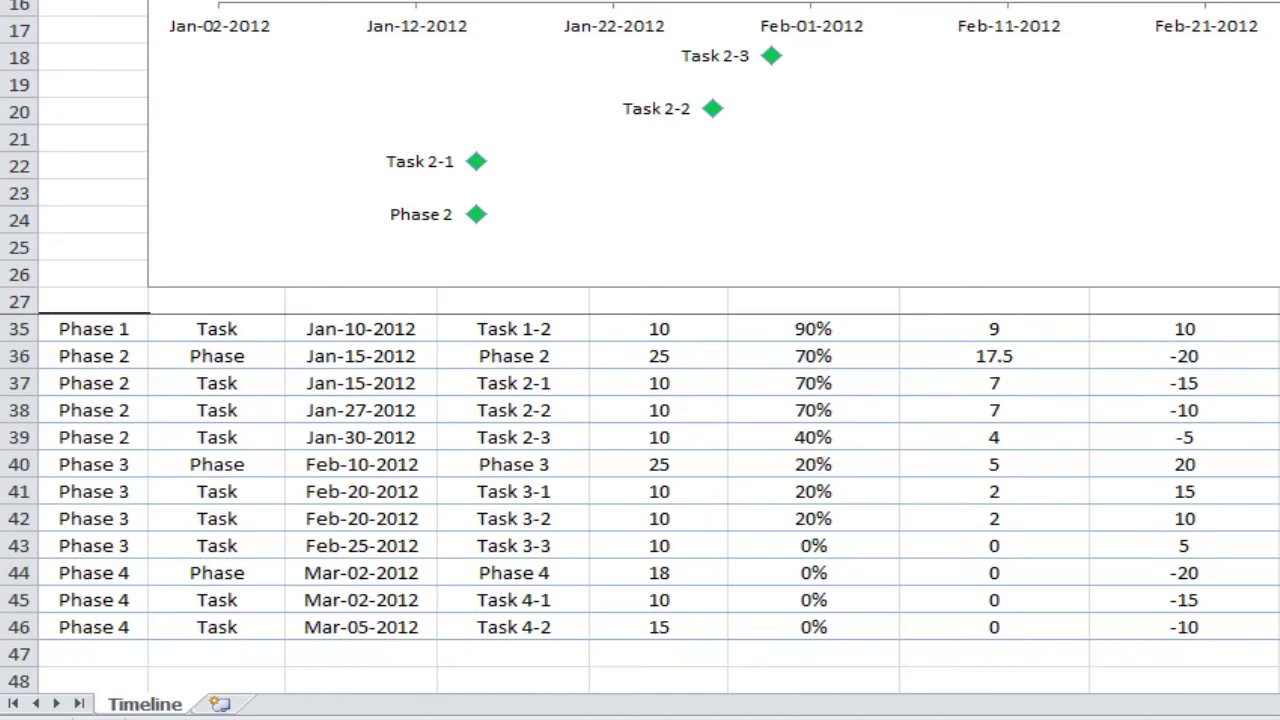
scroll(640, 500, up, 4)
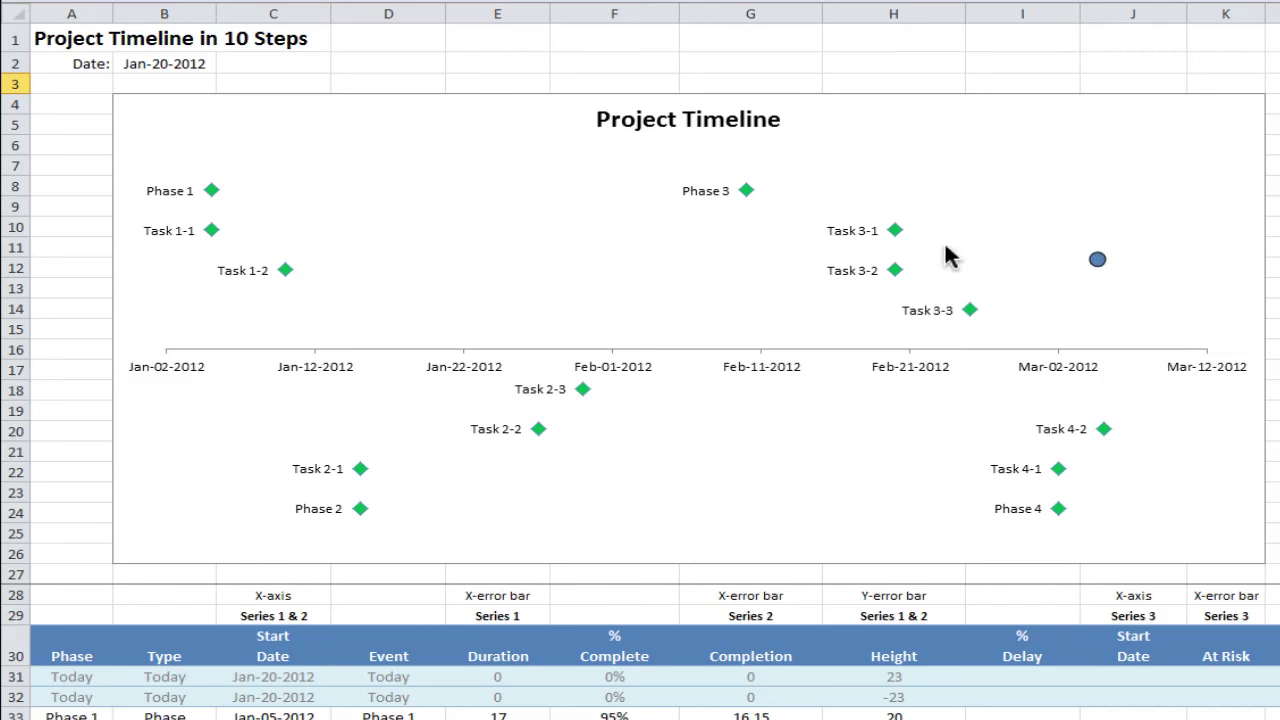
drag(402, 117, 403, 343)
mouse_move(382, 160)
mouse_down()
mouse_move(403, 120)
mouse_move(428, 158)
mouse_up()
mouse_move(315, 88)
mouse_down()
mouse_move(352, 102)
mouse_move(340, 157)
mouse_up()
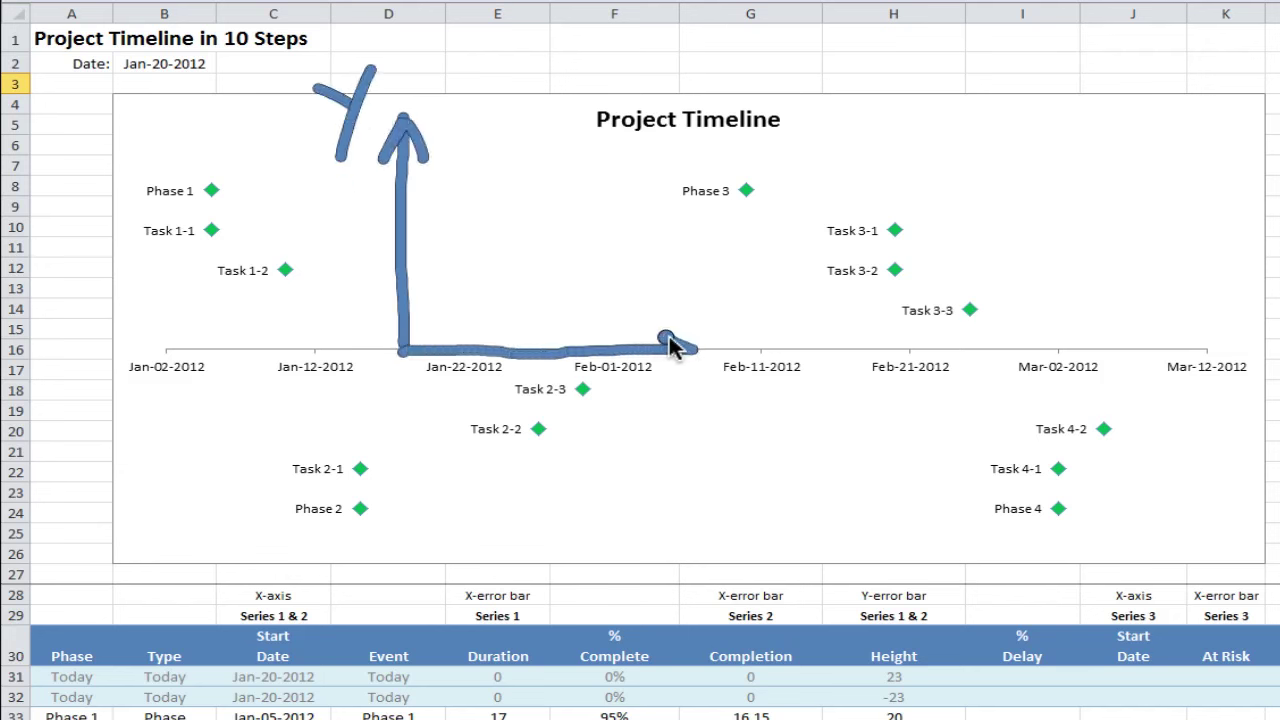
drag(668, 338, 668, 374)
drag(749, 368, 695, 414)
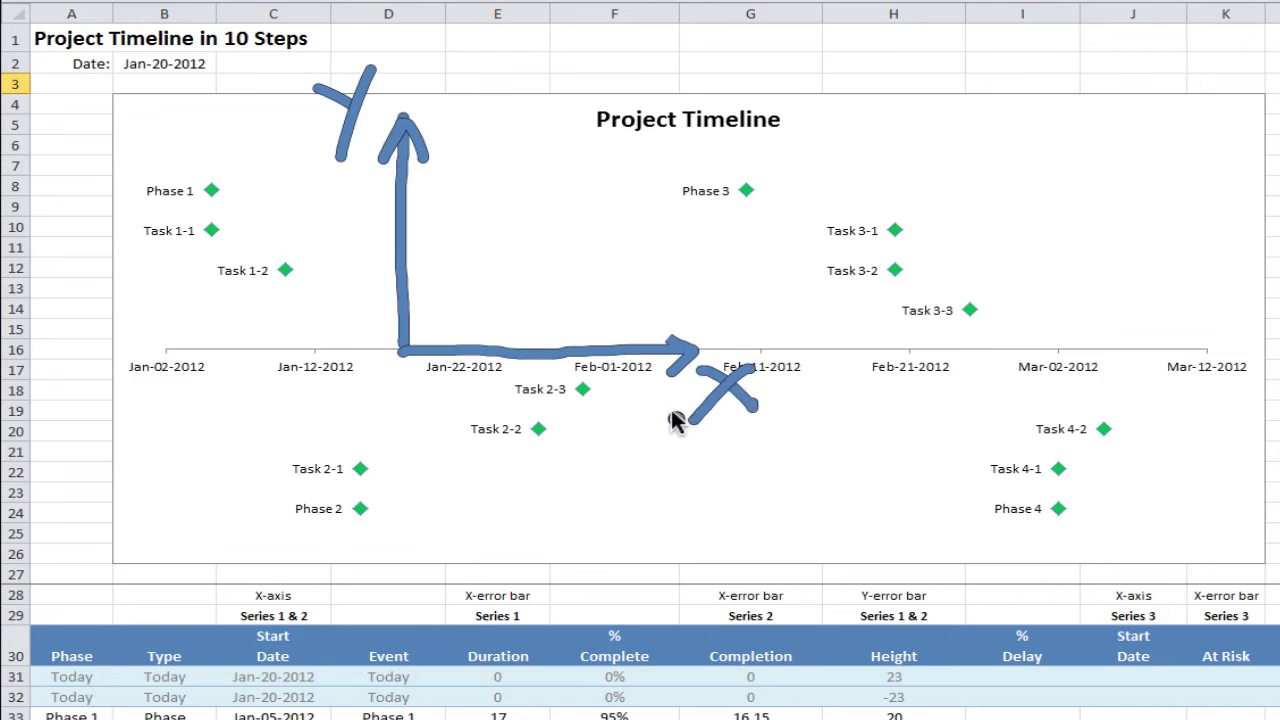
drag(221, 193, 463, 188)
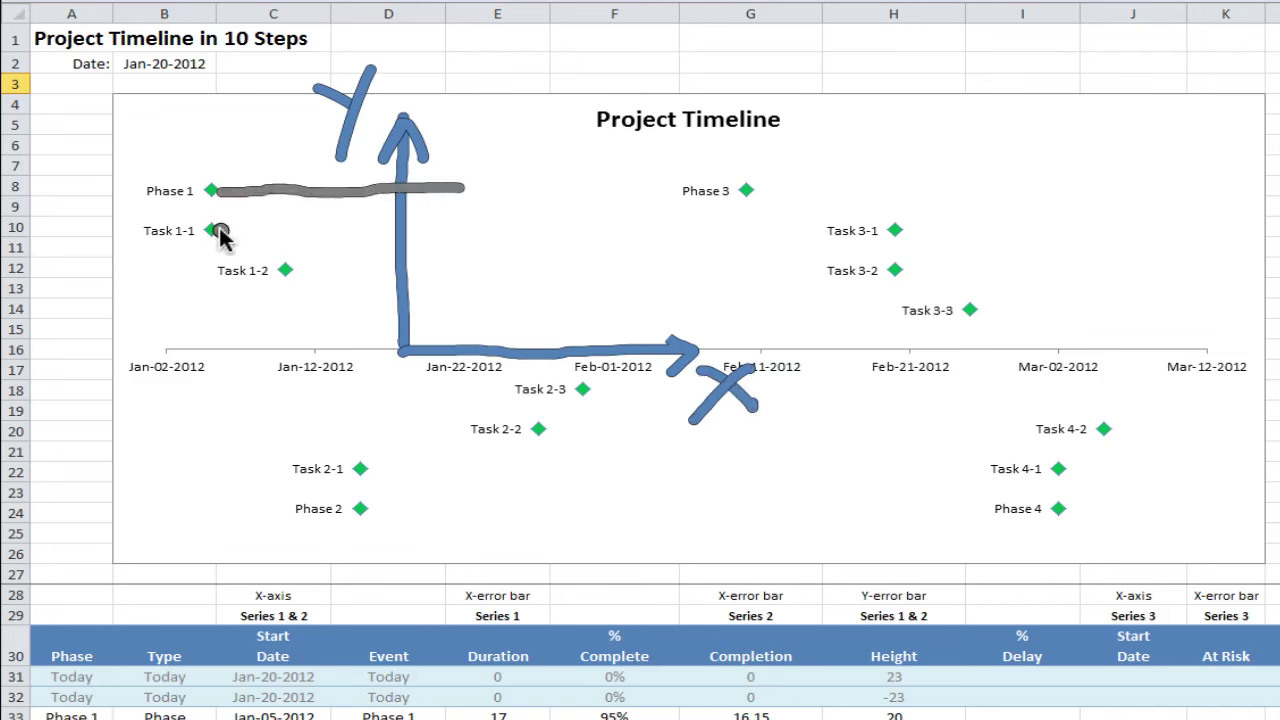
mouse_move(222, 231)
mouse_down()
mouse_move(312, 234)
mouse_move(366, 268)
mouse_move(398, 267)
mouse_up()
drag(482, 508, 622, 510)
drag(364, 470, 461, 468)
mouse_move(540, 429)
mouse_down()
mouse_move(585, 427)
mouse_move(647, 390)
mouse_up()
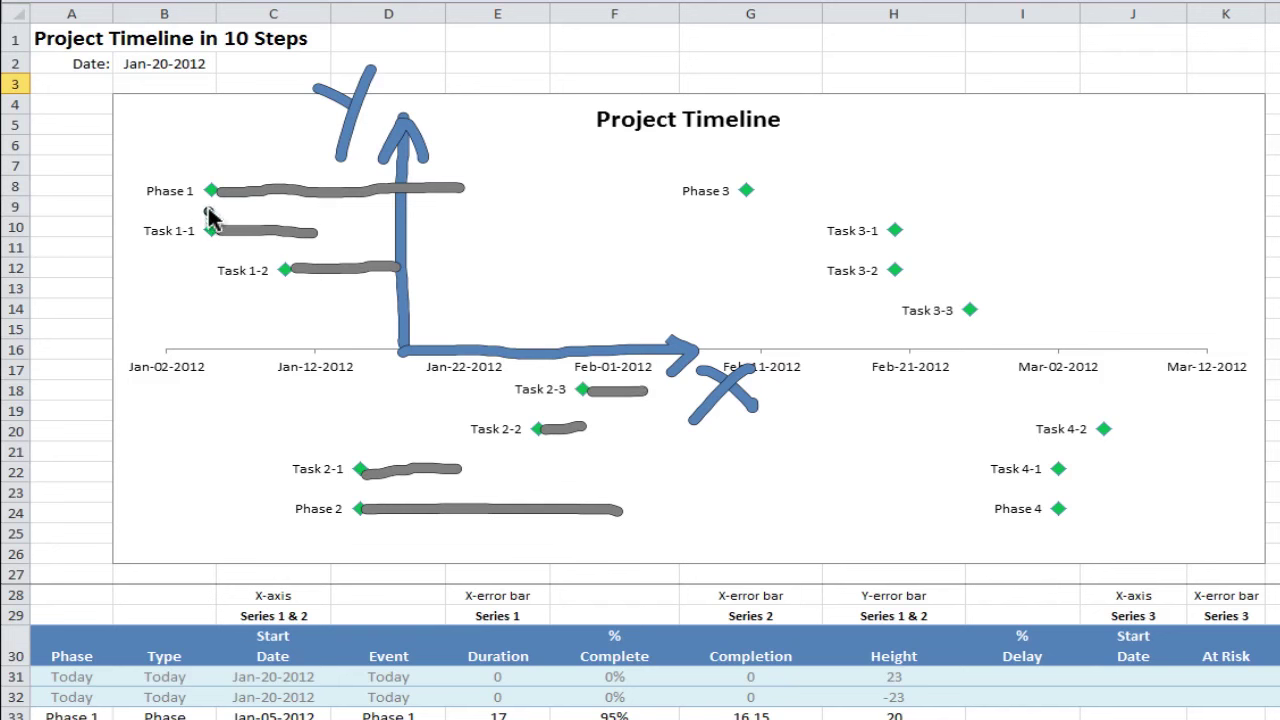
drag(210, 231, 209, 298)
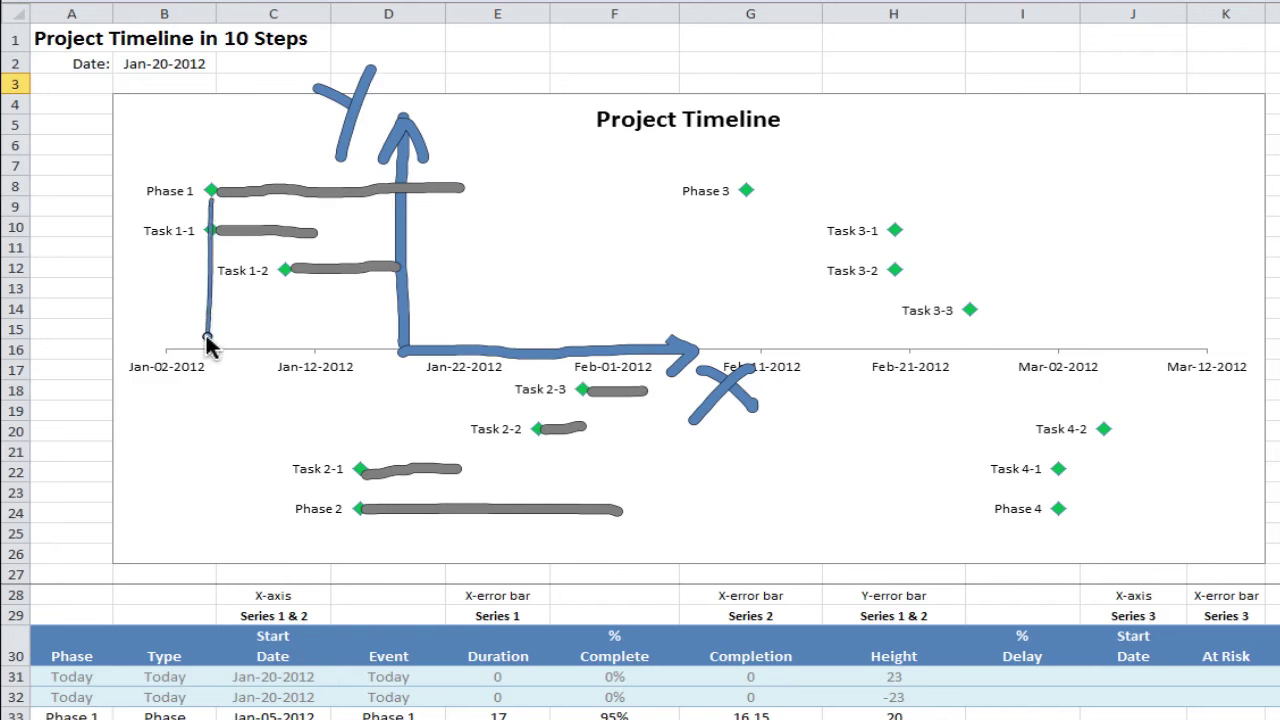
drag(285, 271, 285, 306)
drag(367, 443, 366, 351)
mouse_move(538, 428)
mouse_down()
mouse_move(537, 390)
mouse_move(577, 354)
mouse_up()
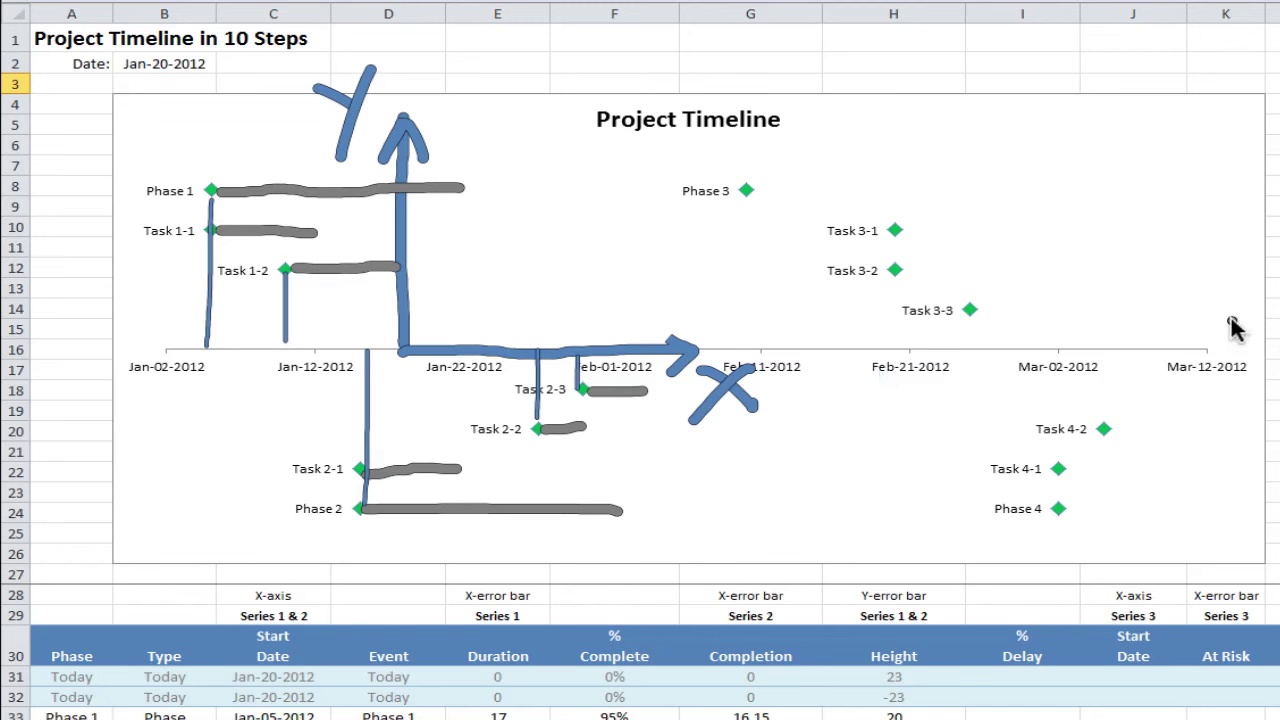
key(Escape)
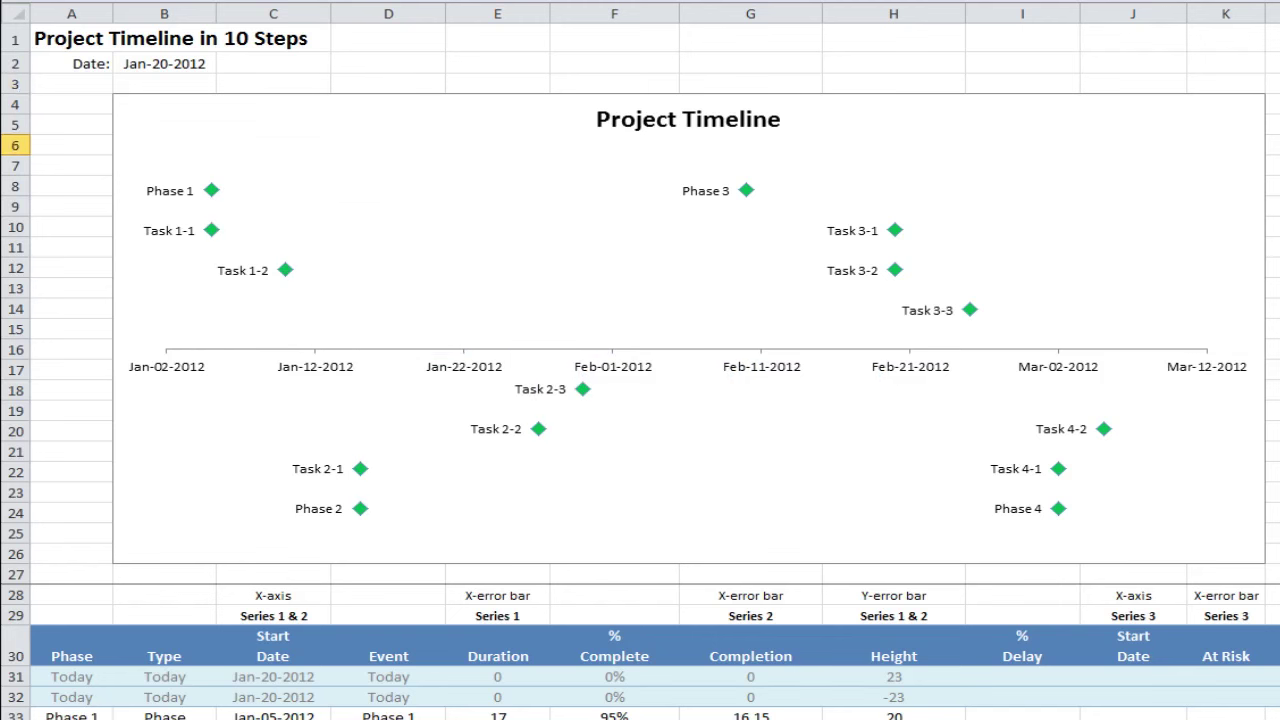
Add error bars to the chart's "Duration" series and open their detailed formatting options.
click(940, 170)
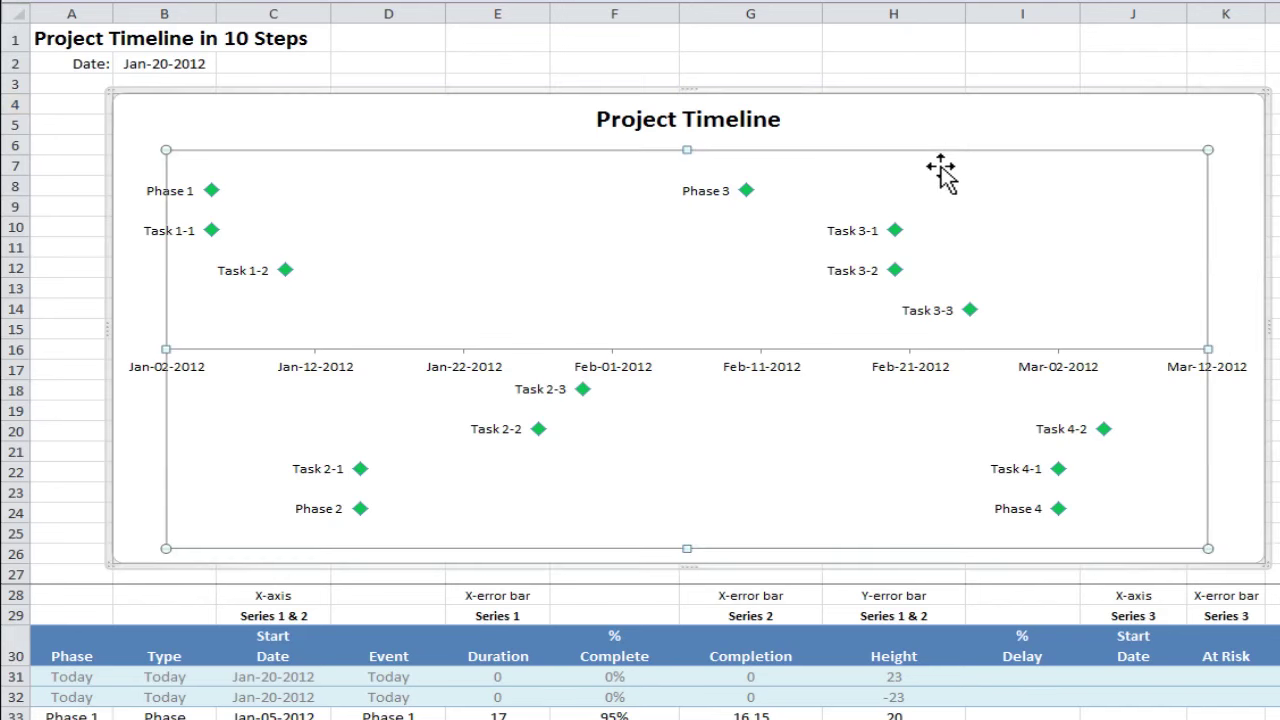
click(962, 125)
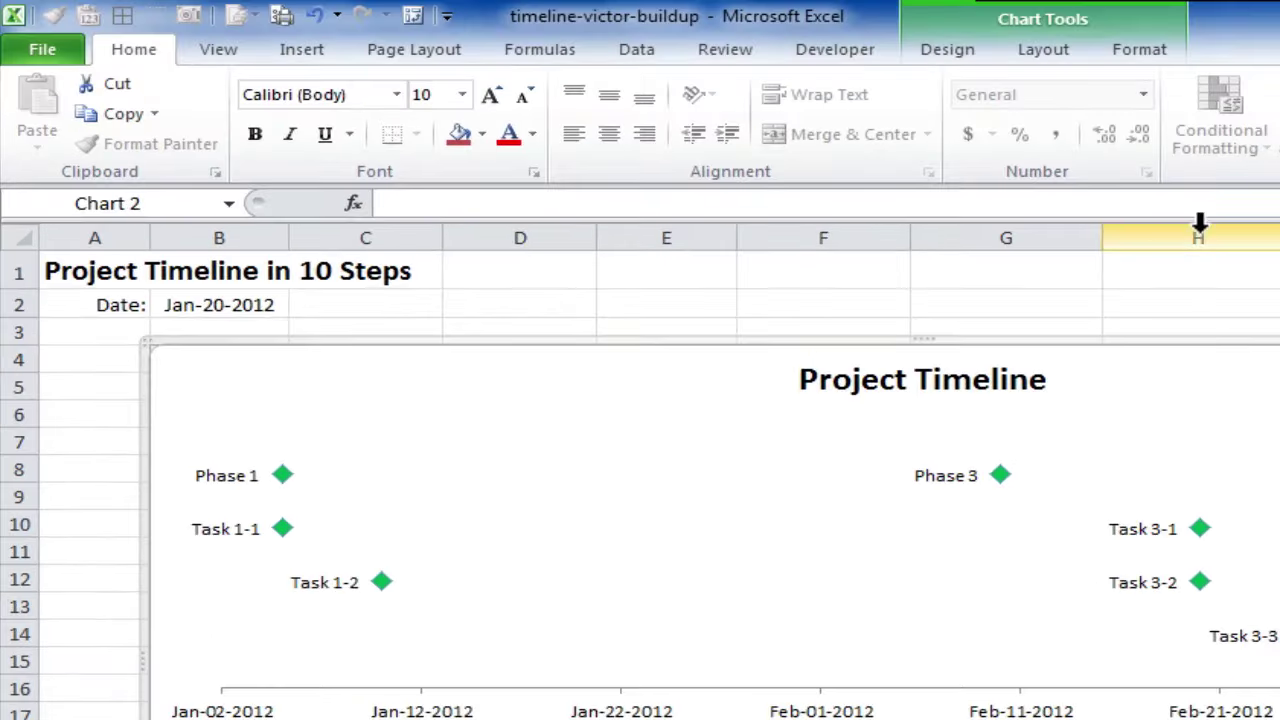
click(1068, 58)
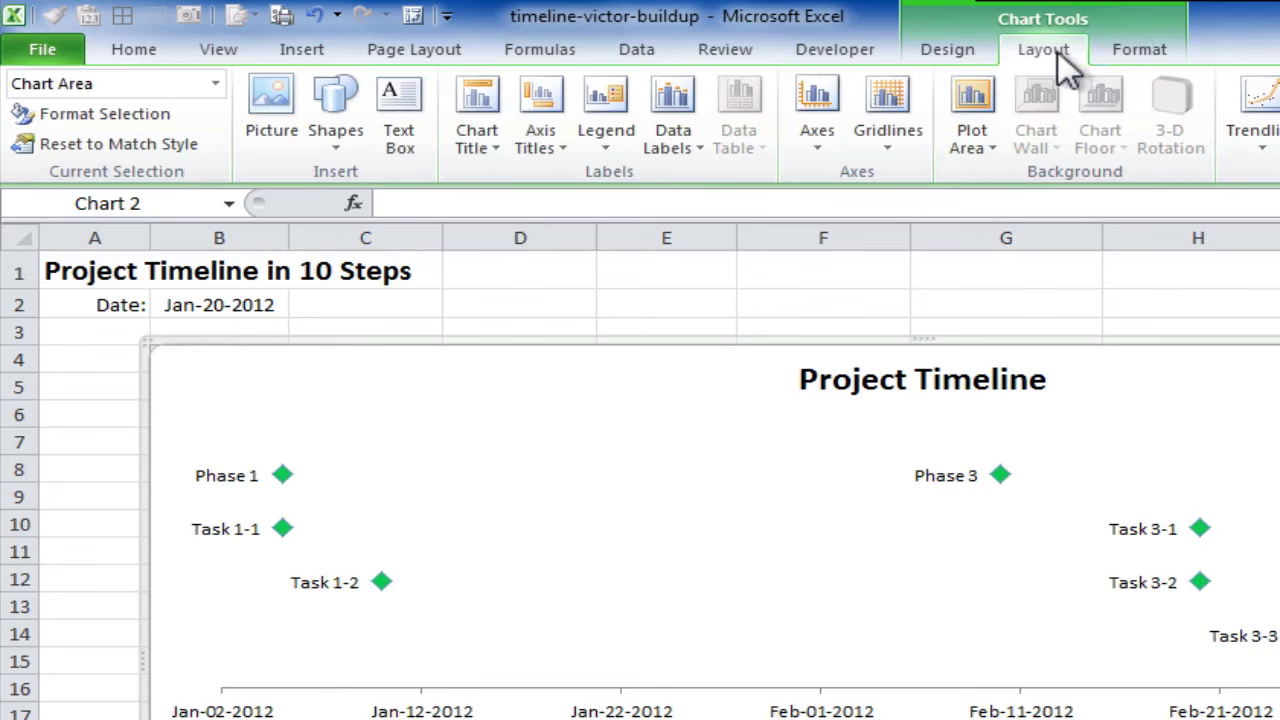
click(214, 86)
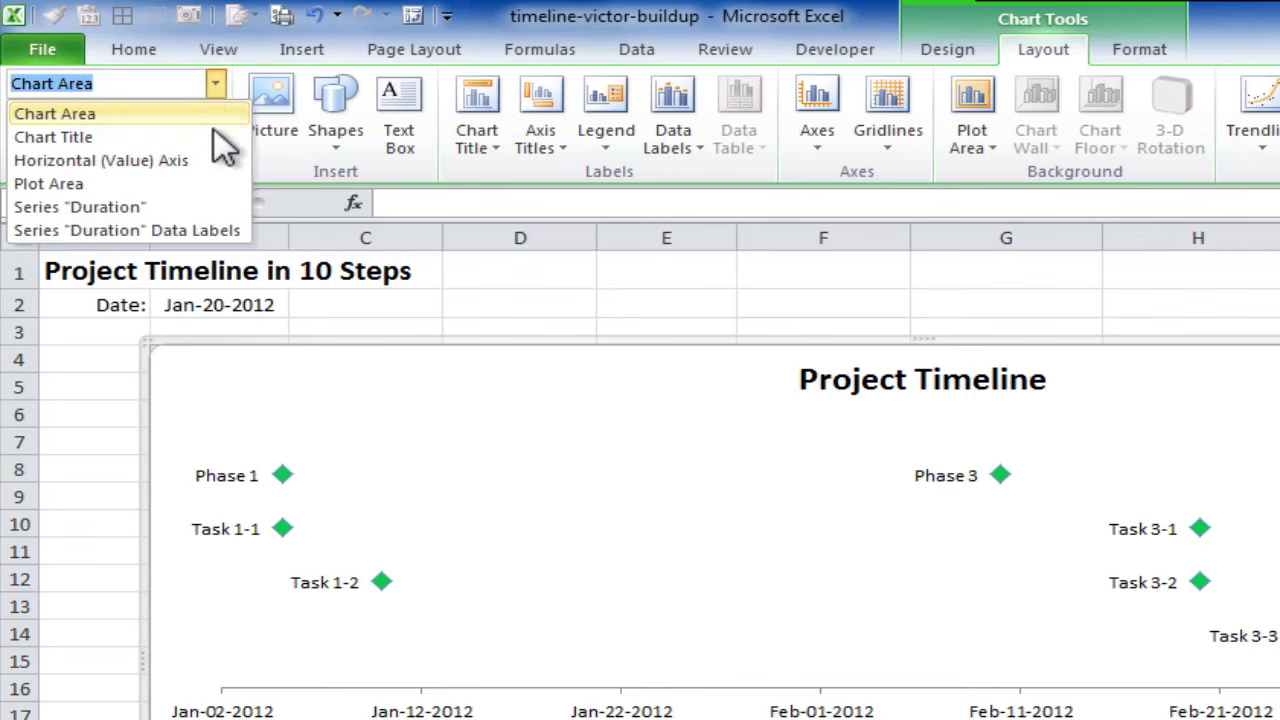
click(218, 210)
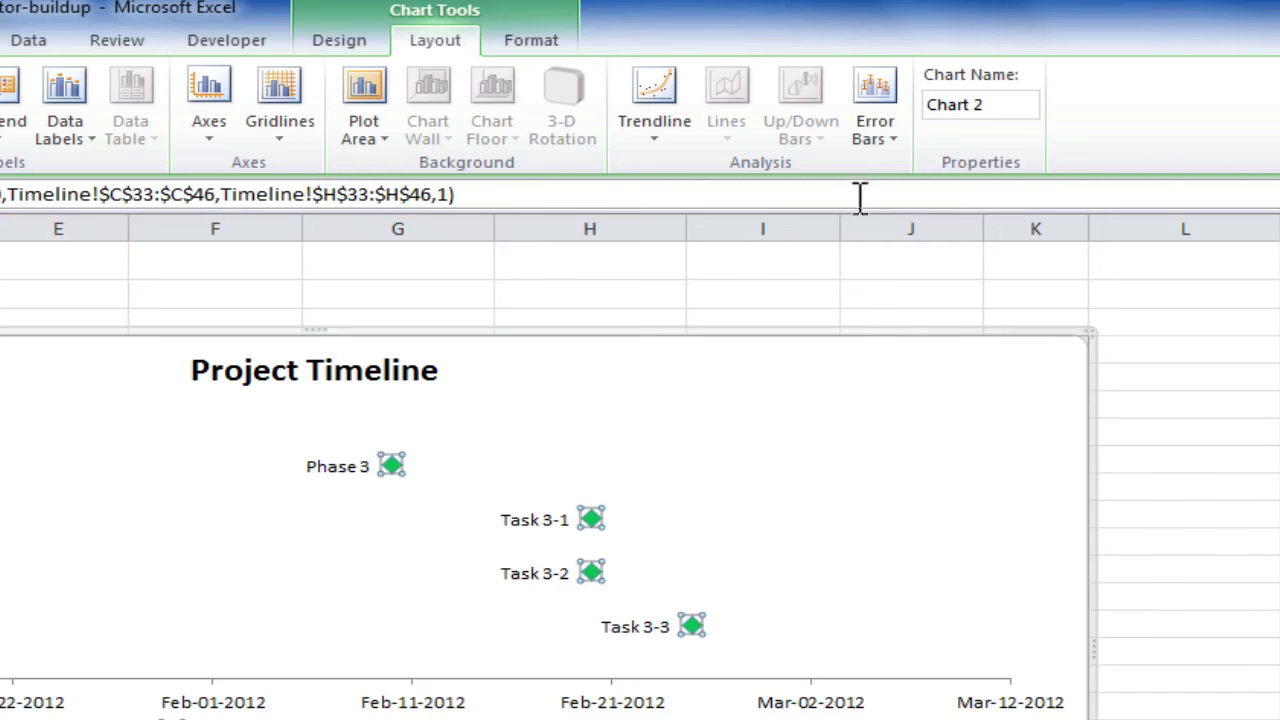
click(893, 138)
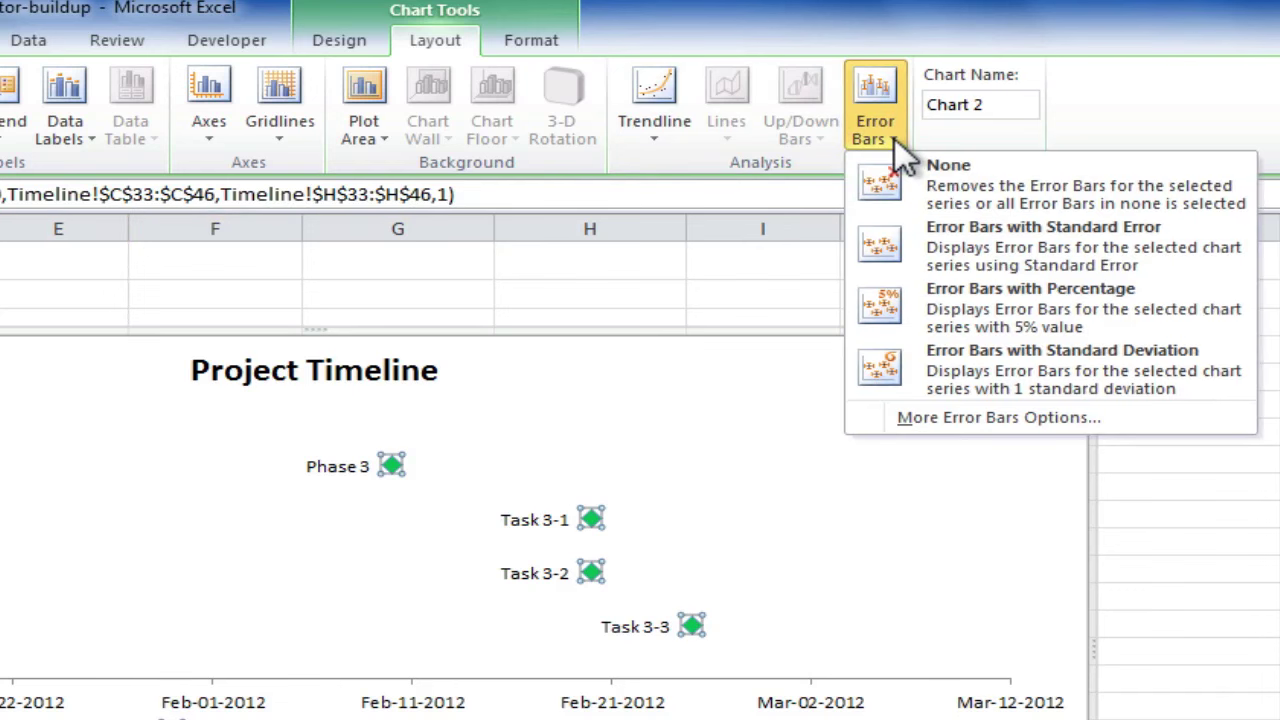
click(928, 417)
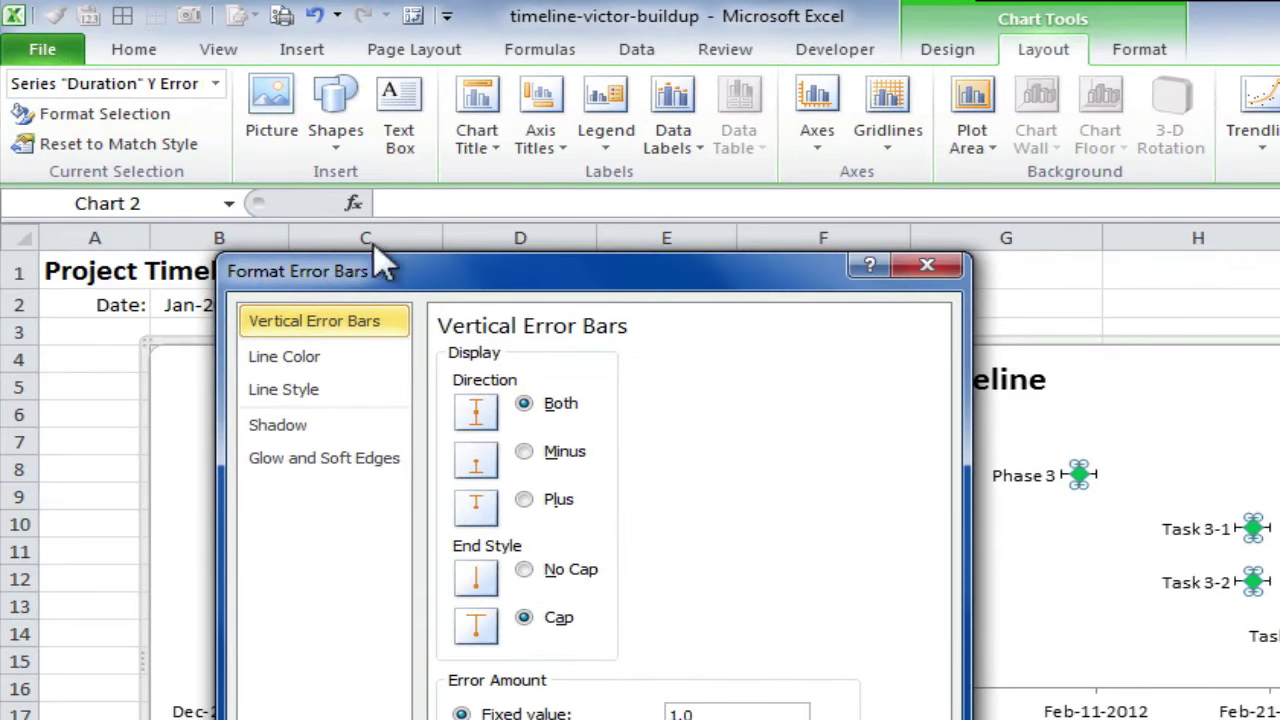
Set the "Duration" series' X error bars to the Plus direction with the No Cap end style.
click(214, 84)
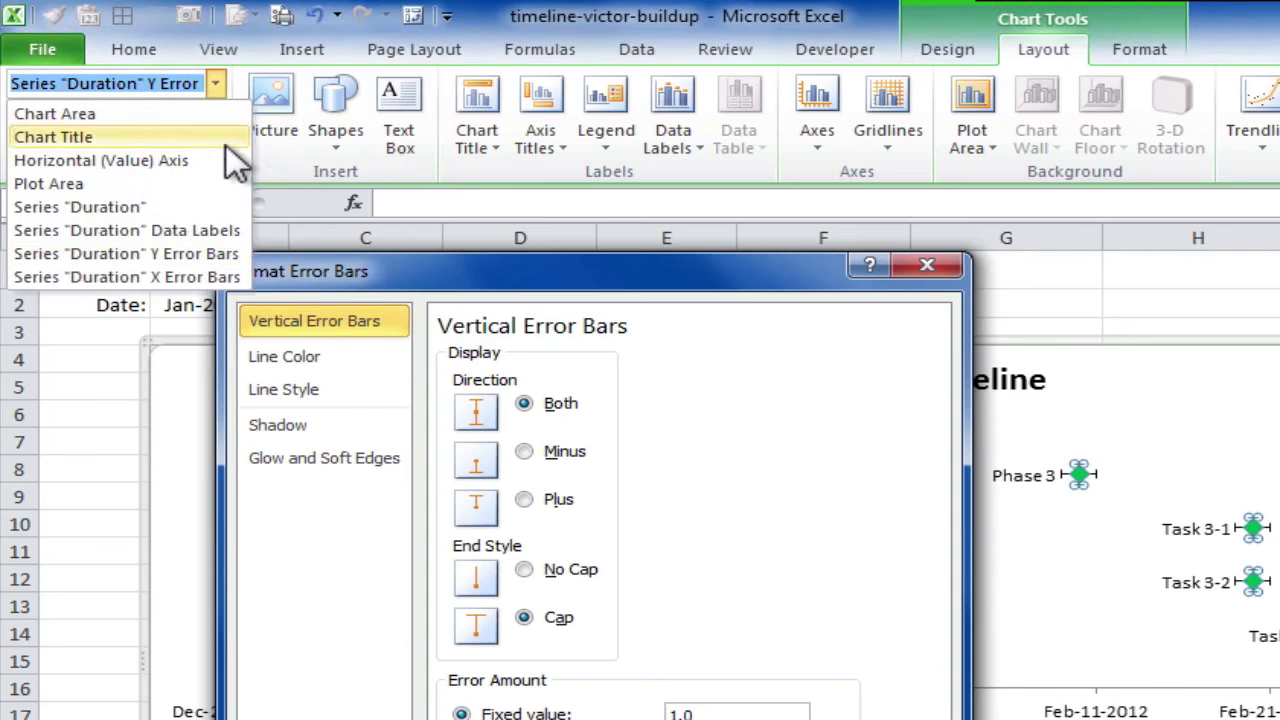
click(237, 277)
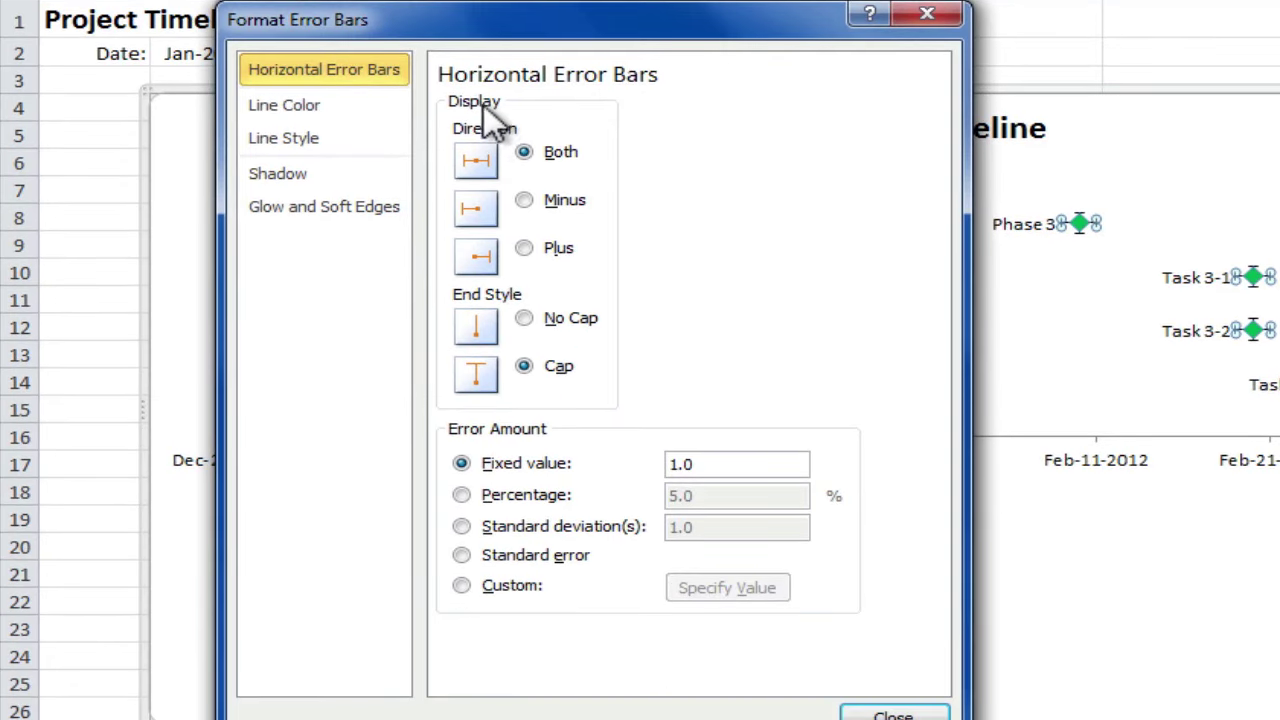
click(523, 249)
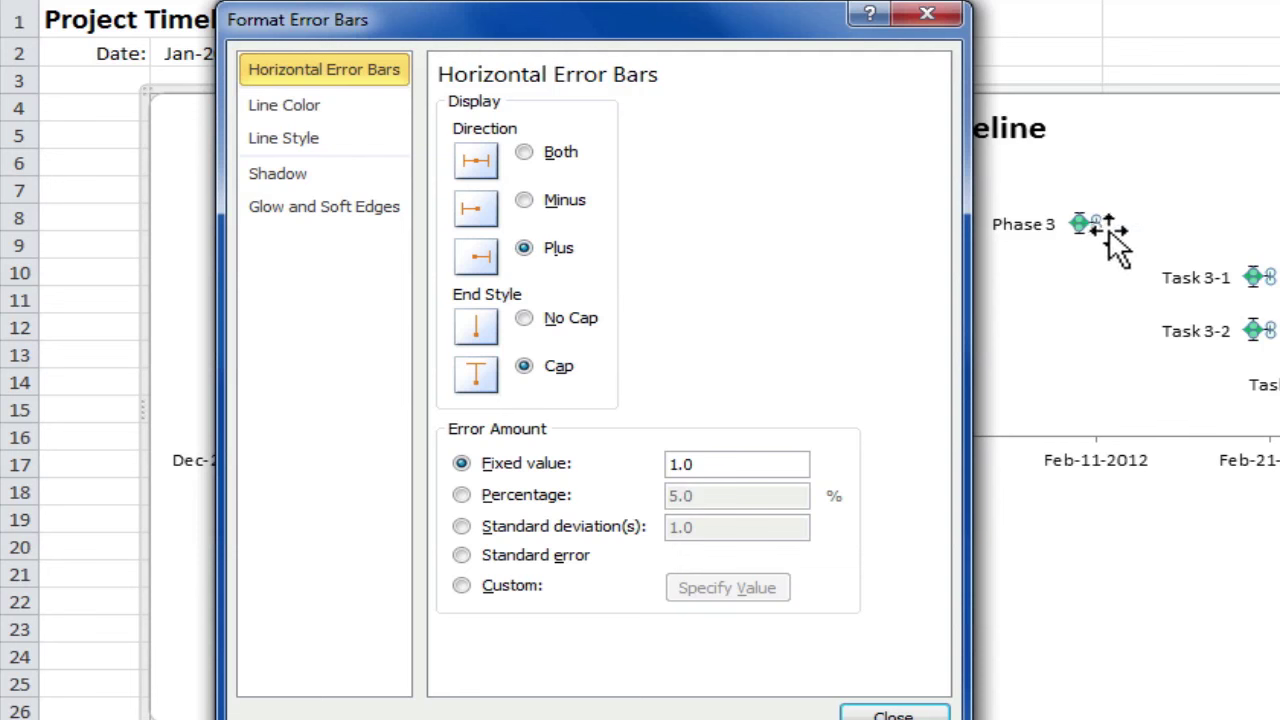
click(523, 318)
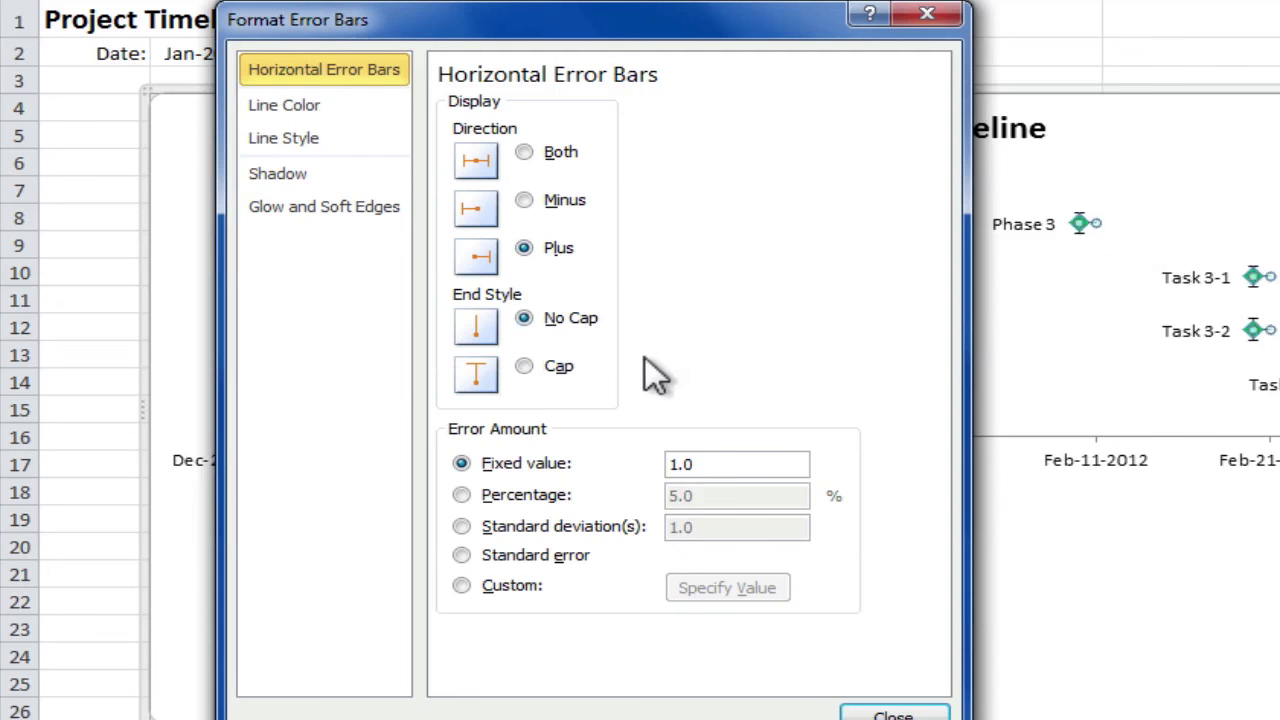
Give the X error bars a custom positive error value taken from the task durations in E33:E46.
click(461, 586)
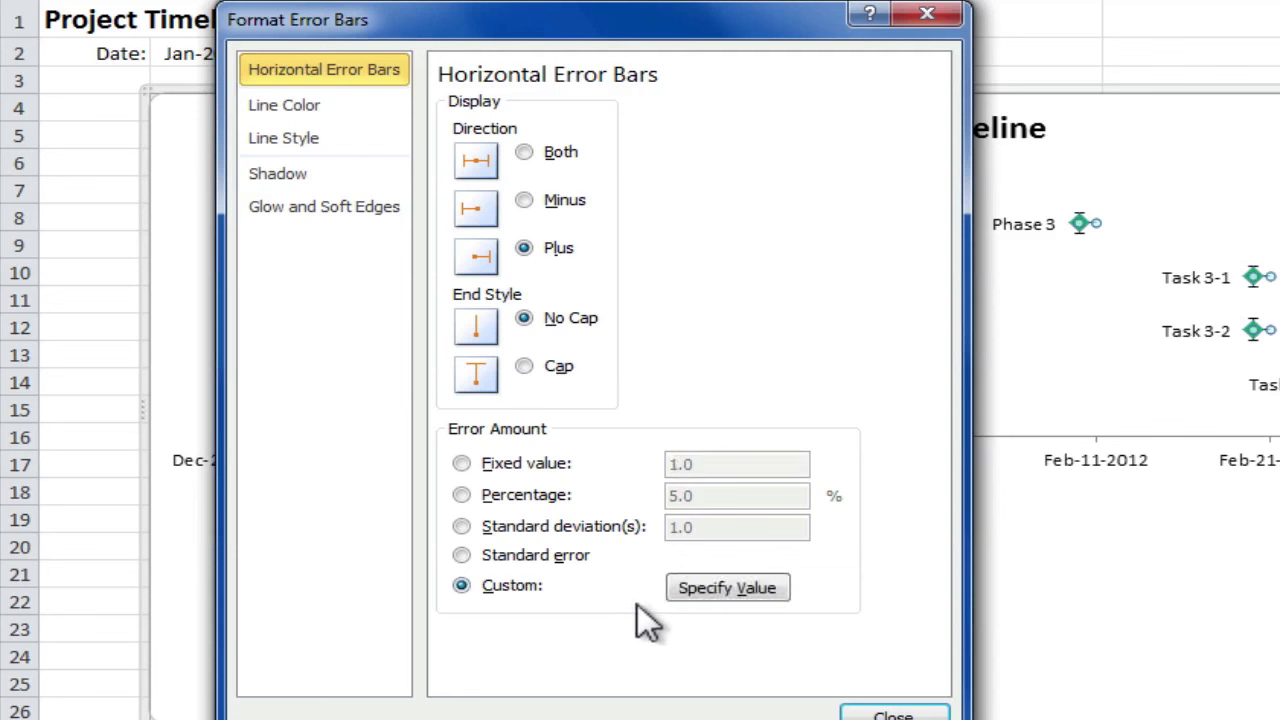
click(737, 585)
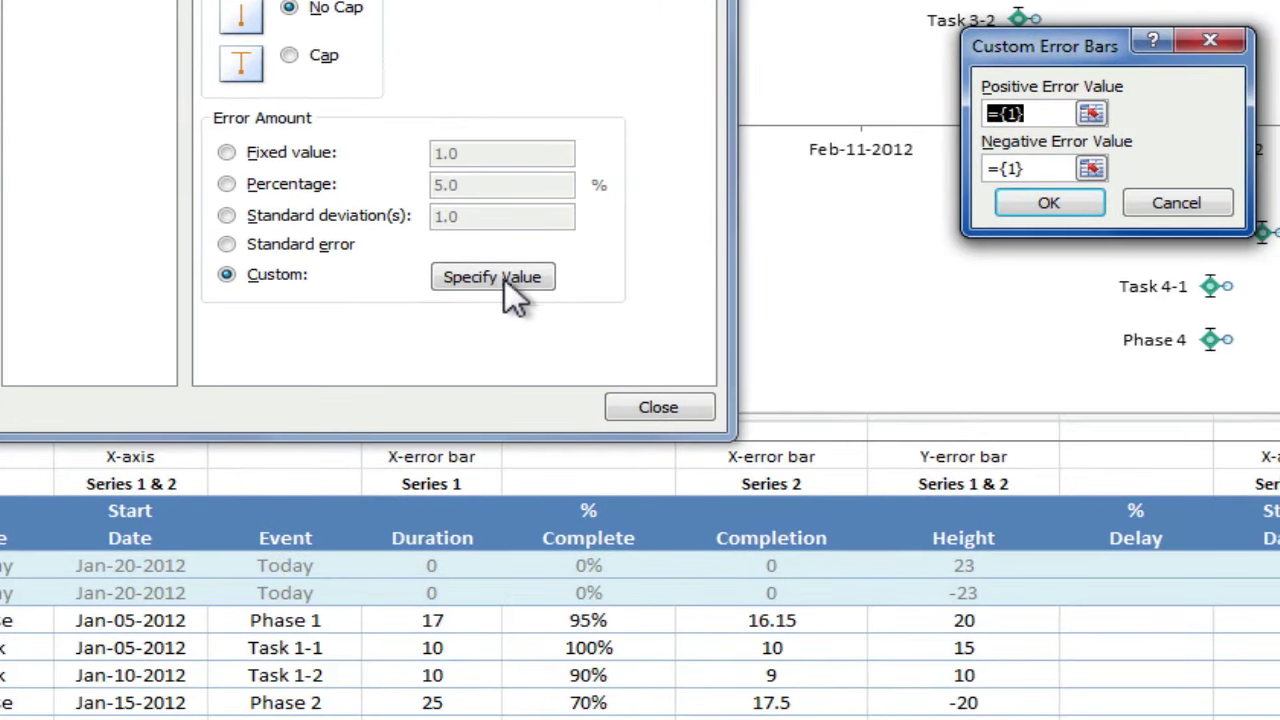
click(1091, 113)
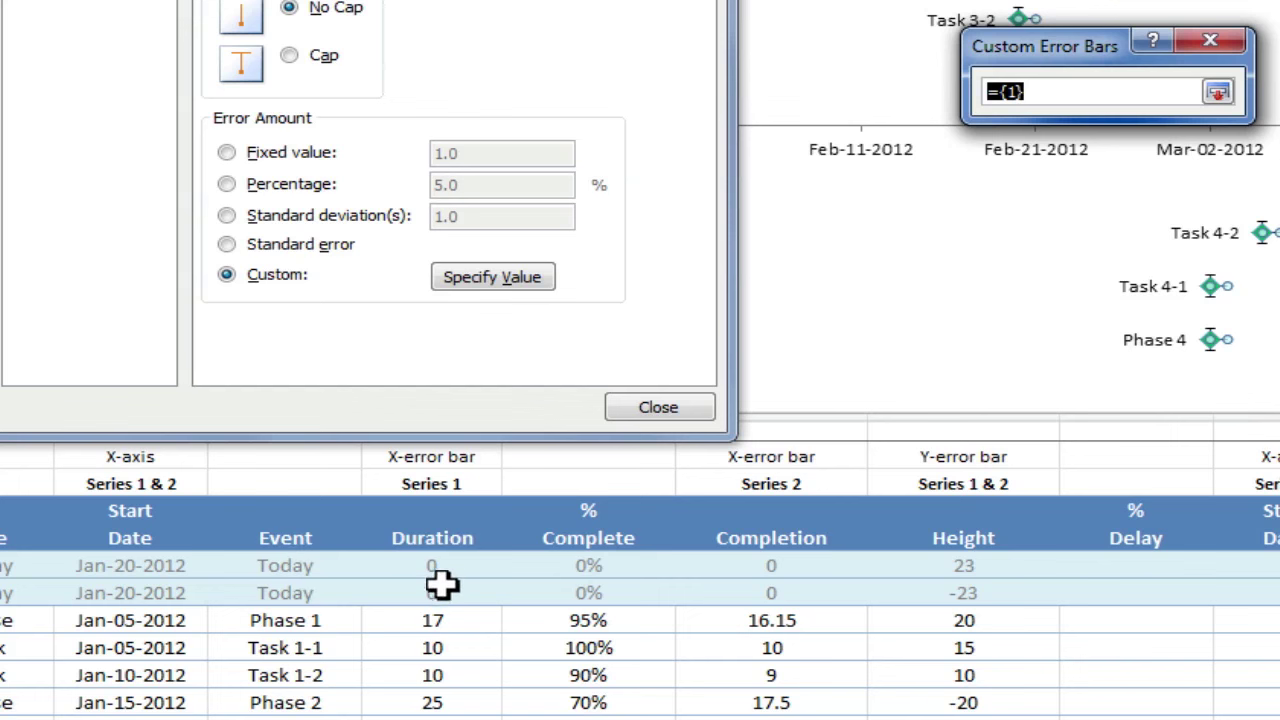
click(446, 621)
drag(446, 627, 460, 716)
click(1218, 92)
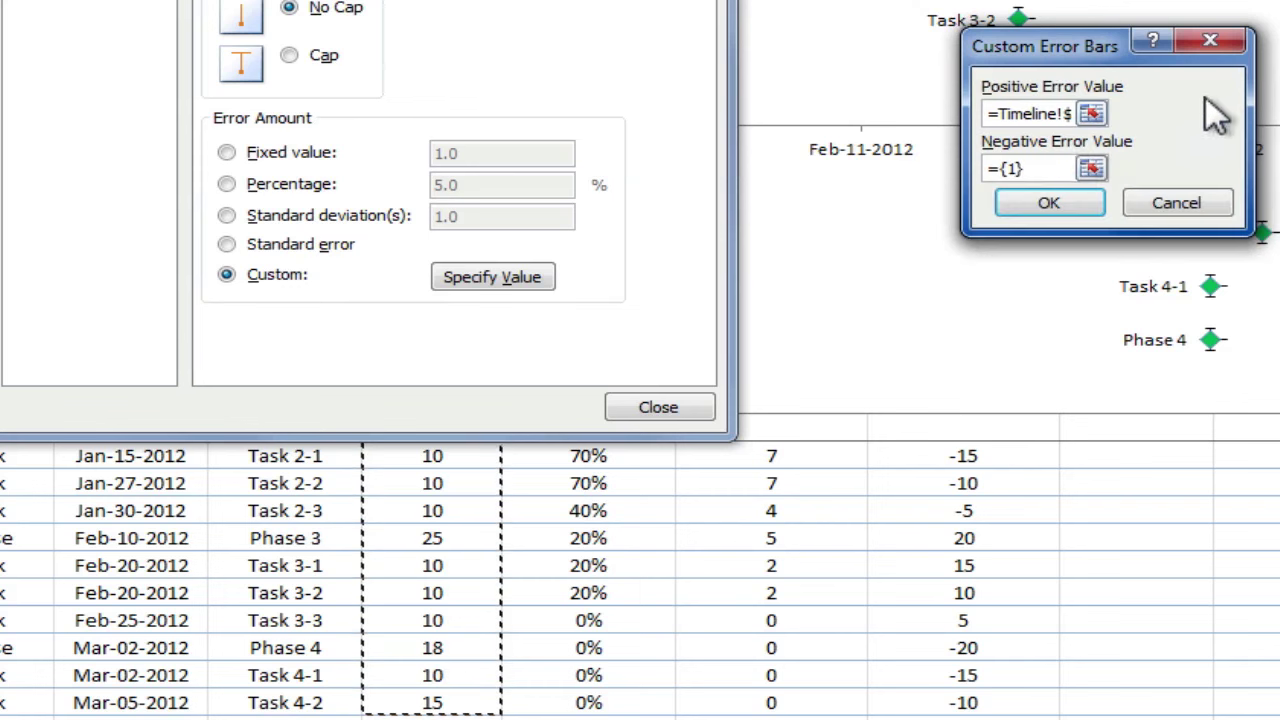
click(1085, 207)
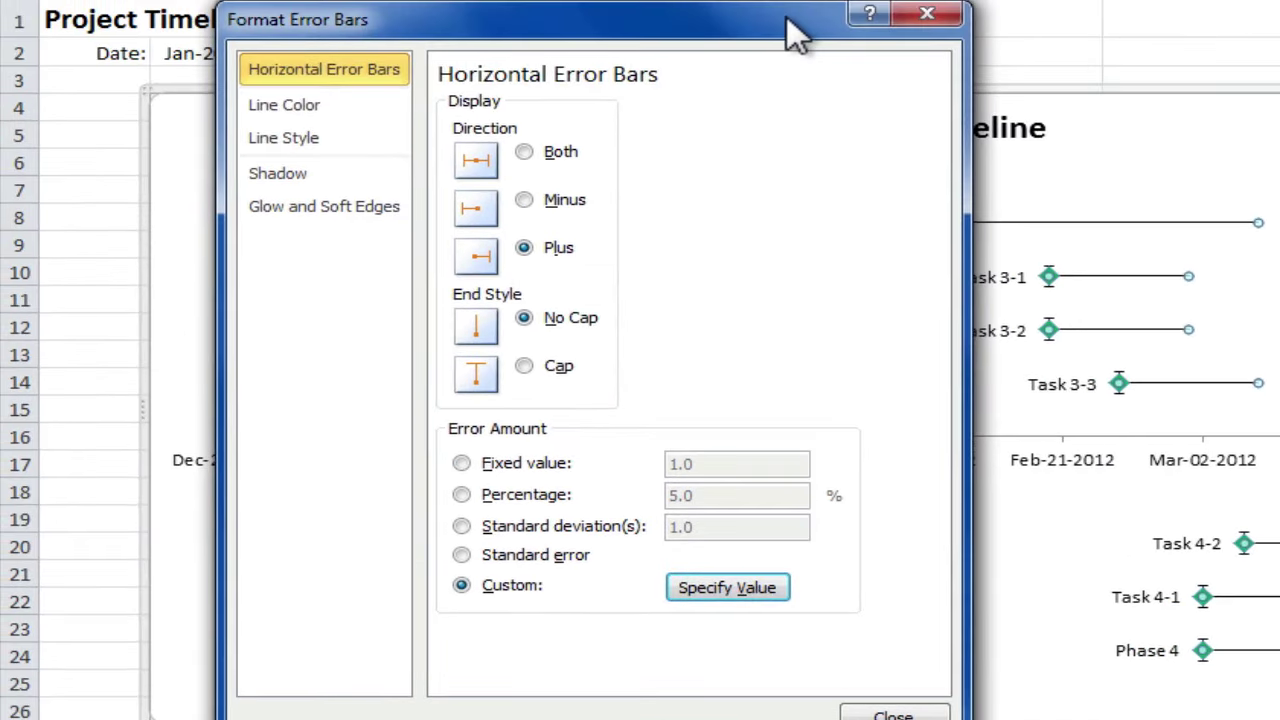
Make the horizontal error bars a solid line in the darkest grey shade of the white theme color.
drag(786, 18, 661, 41)
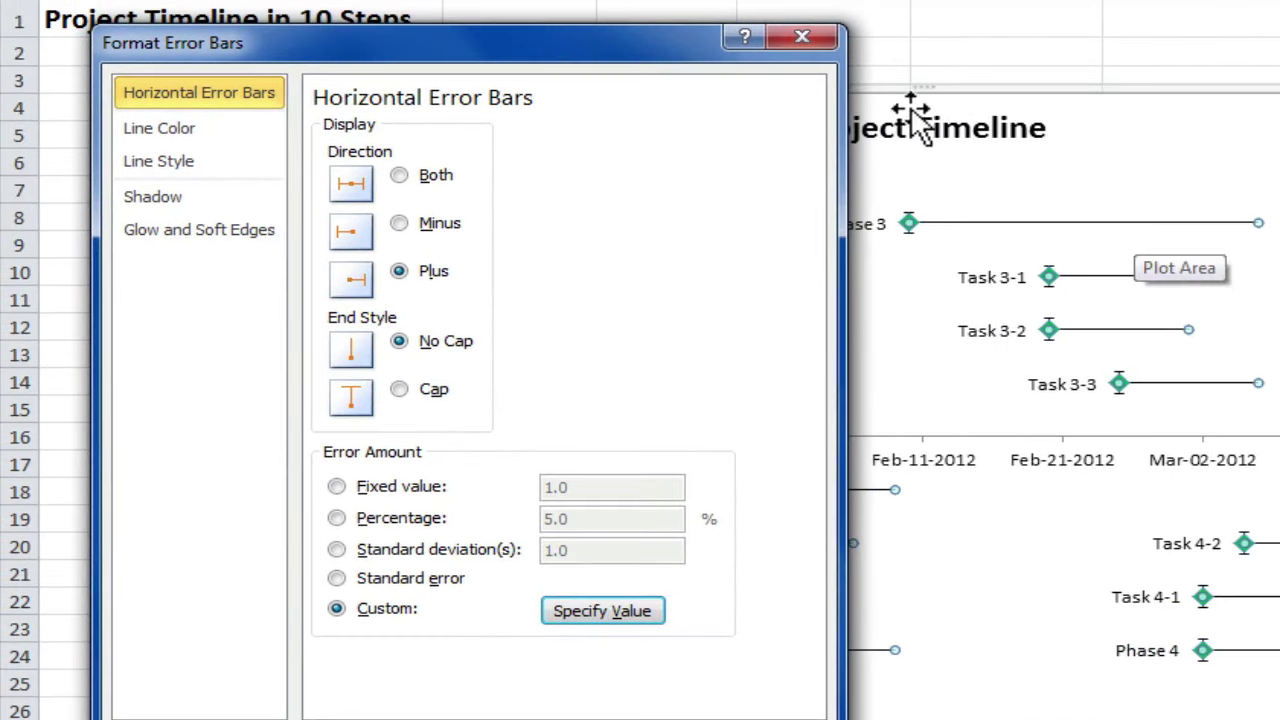
drag(664, 45, 757, 28)
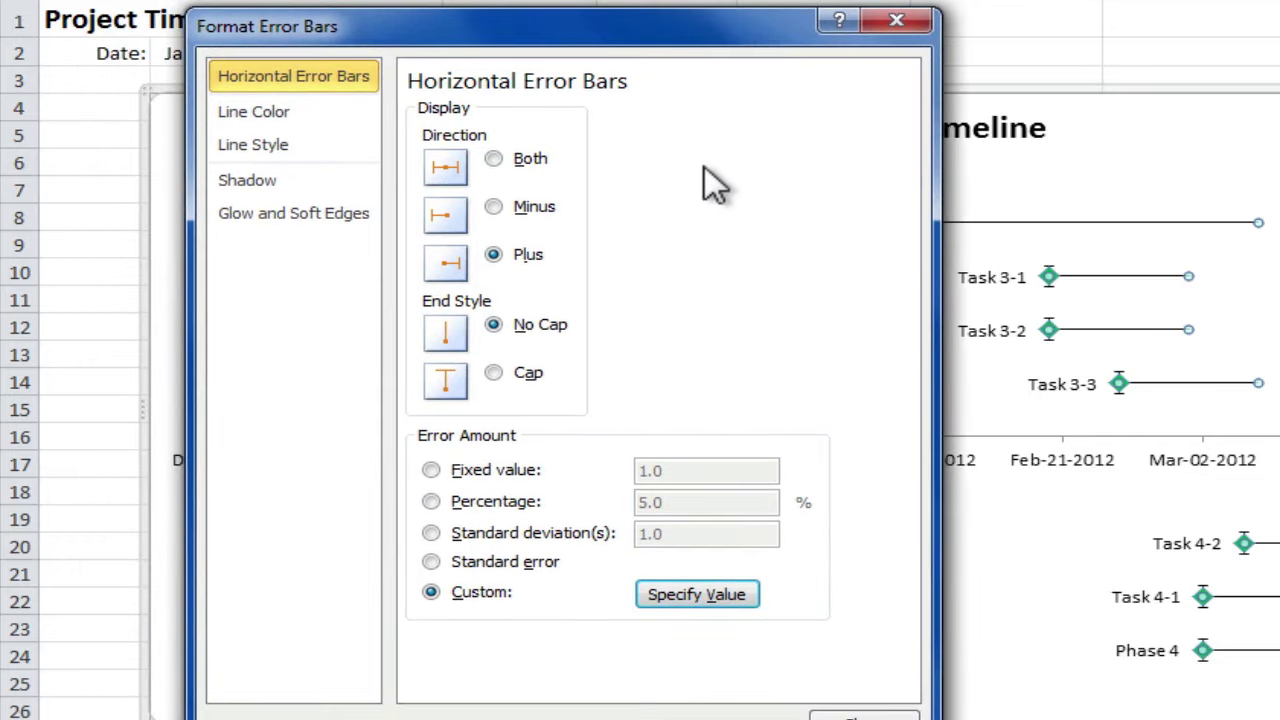
click(334, 112)
click(414, 139)
click(544, 229)
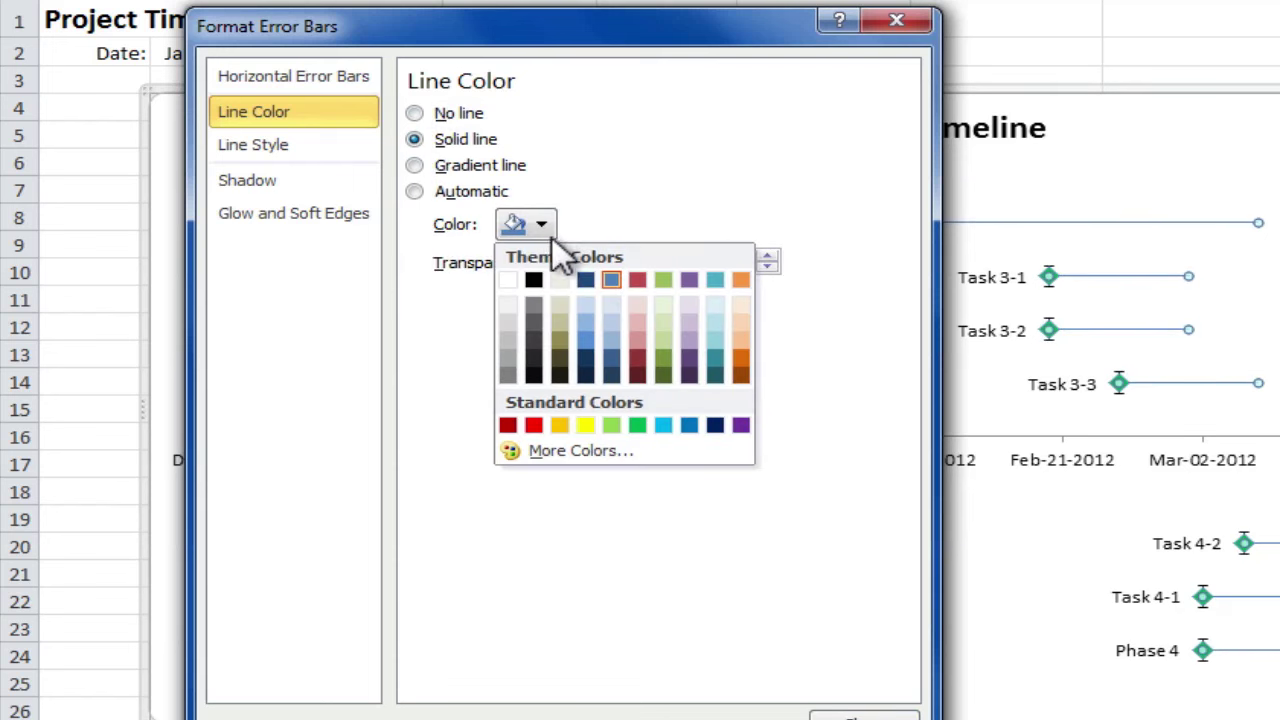
click(509, 375)
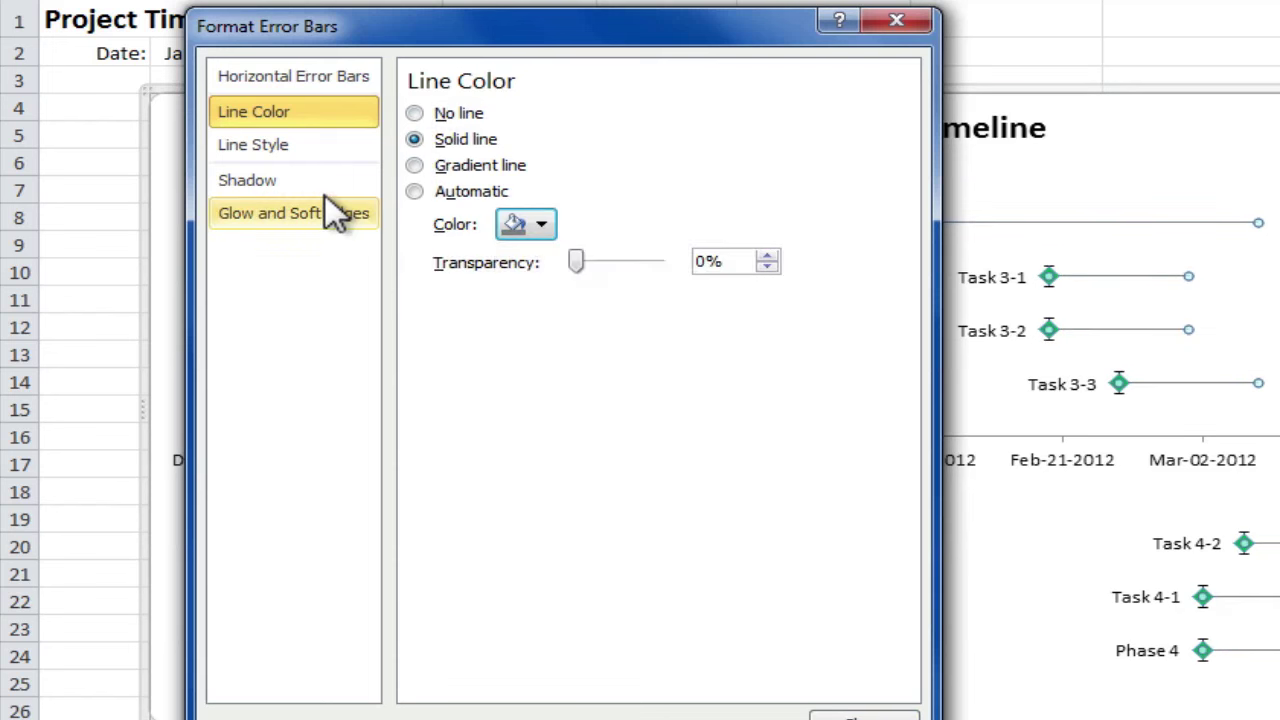
Set the horizontal error bars' line width to 4 pt and check the duration bars on the chart.
click(326, 148)
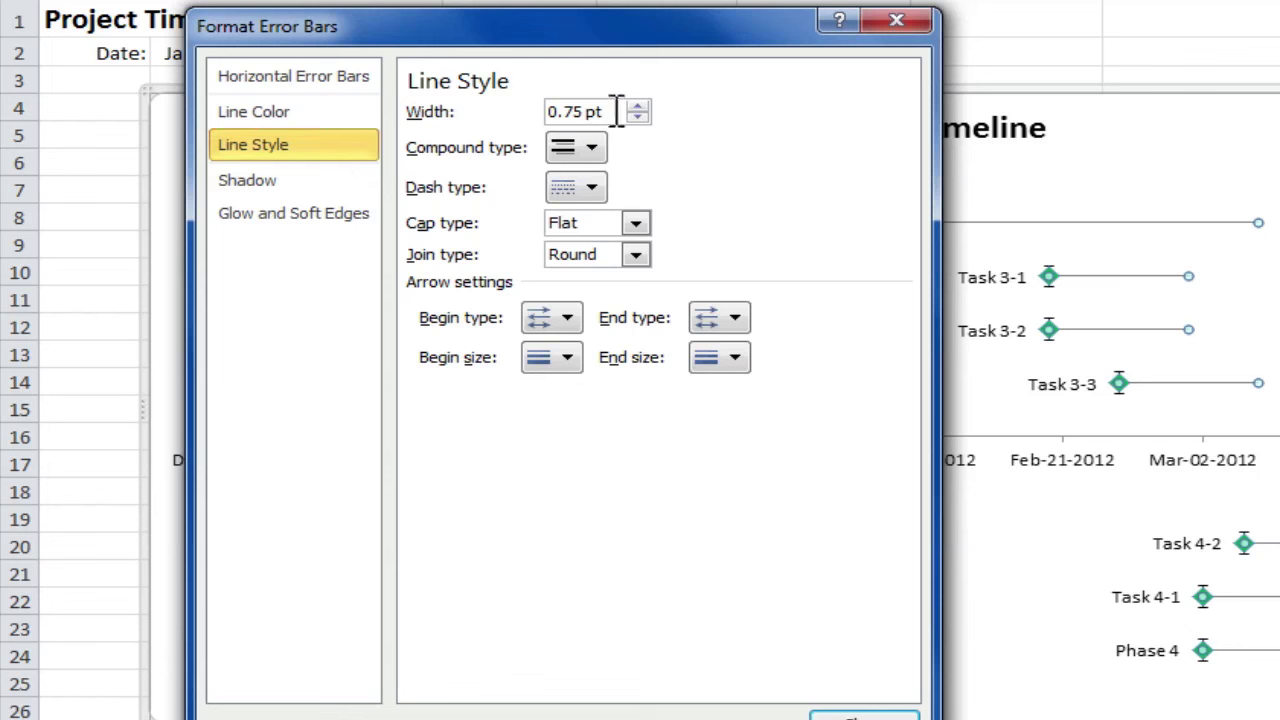
drag(603, 112, 561, 112)
text(4)
key(Tab)
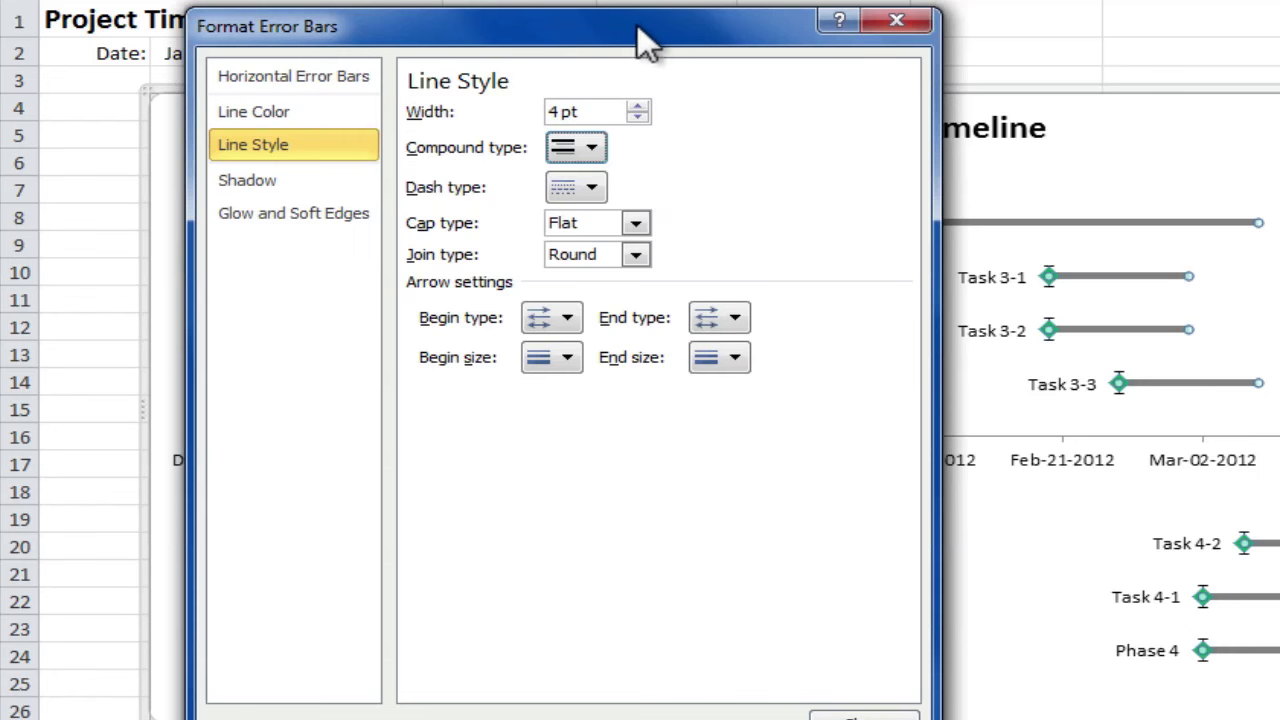
drag(638, 30, 628, 719)
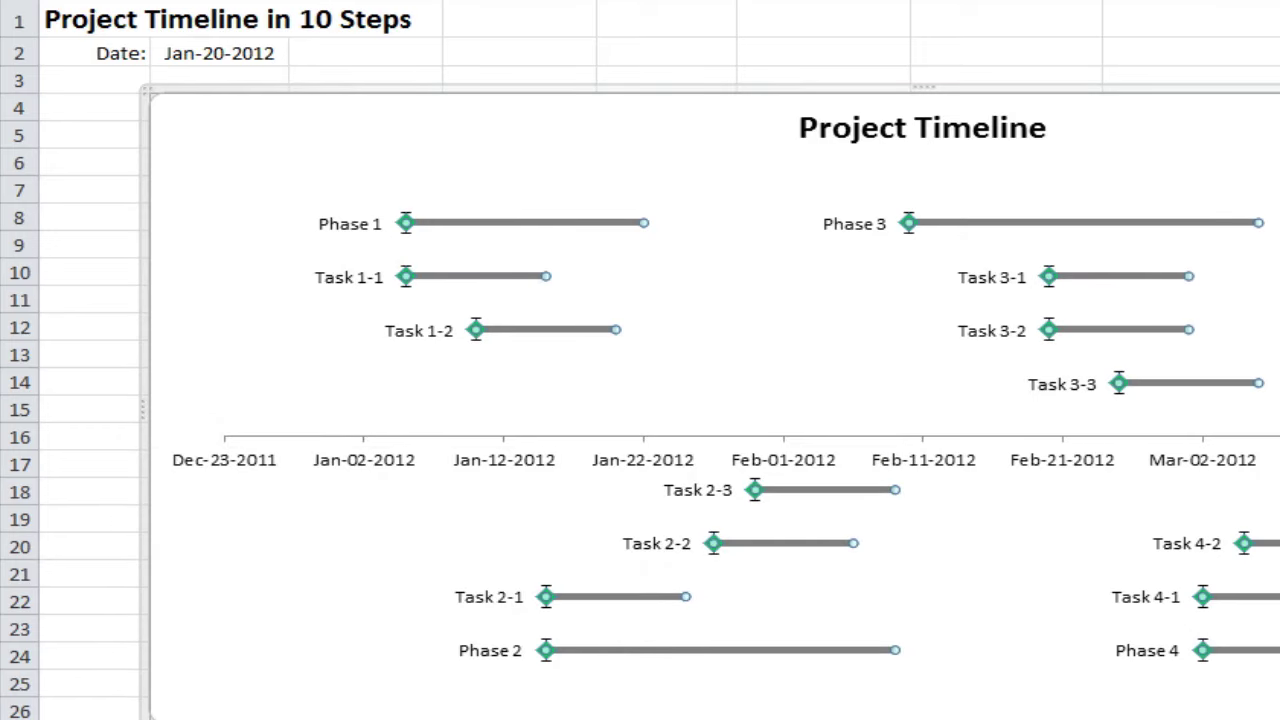
drag(628, 719, 697, 45)
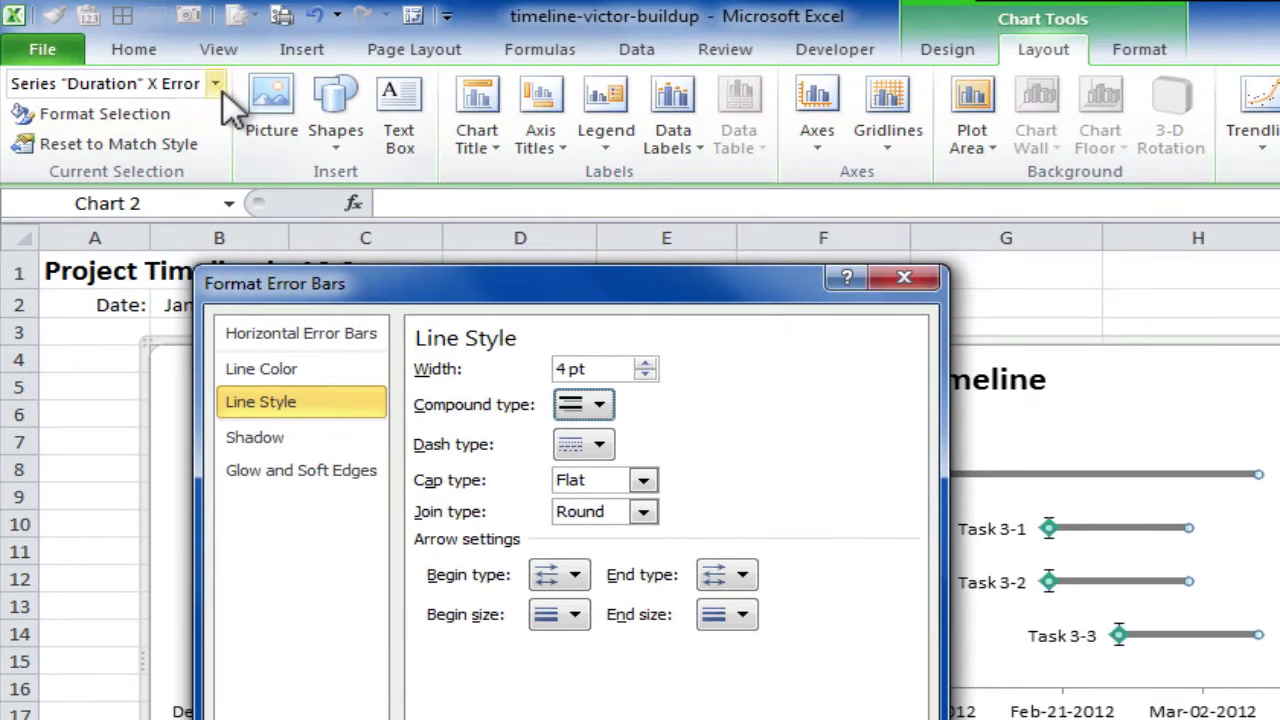
Set the "Duration" series' Y error bars to the Minus direction with the No Cap end style.
click(214, 83)
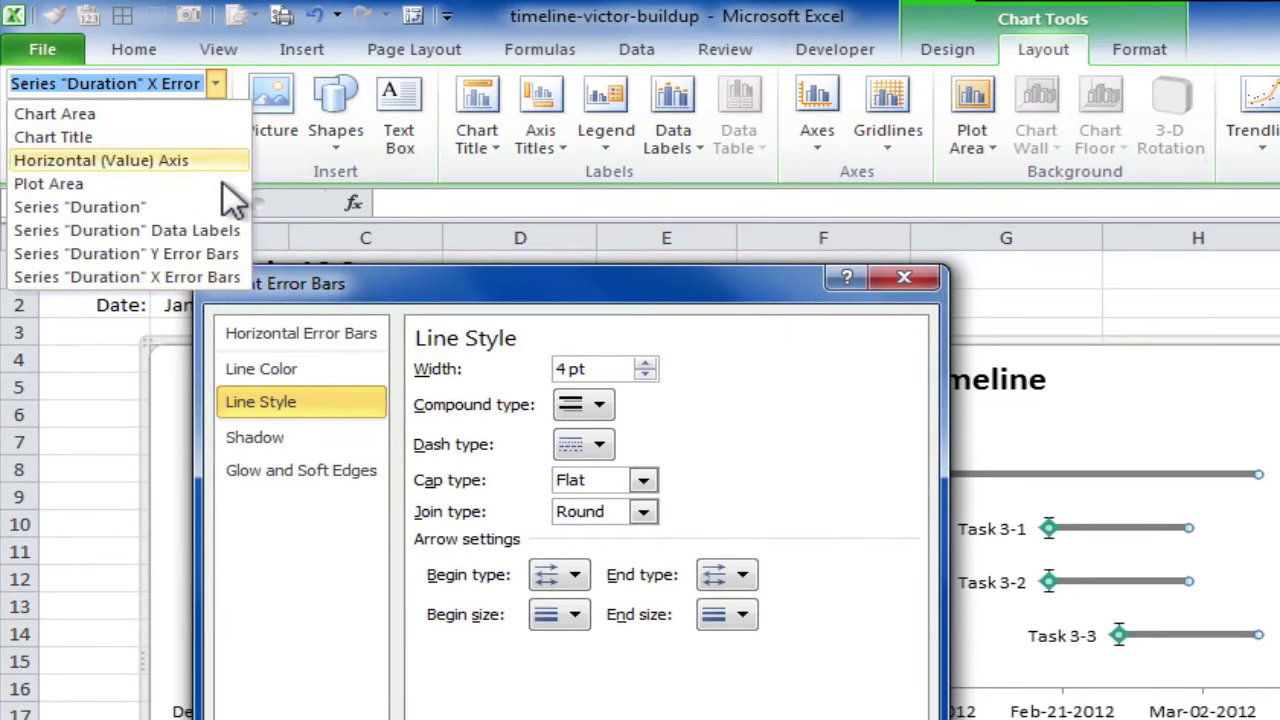
click(232, 252)
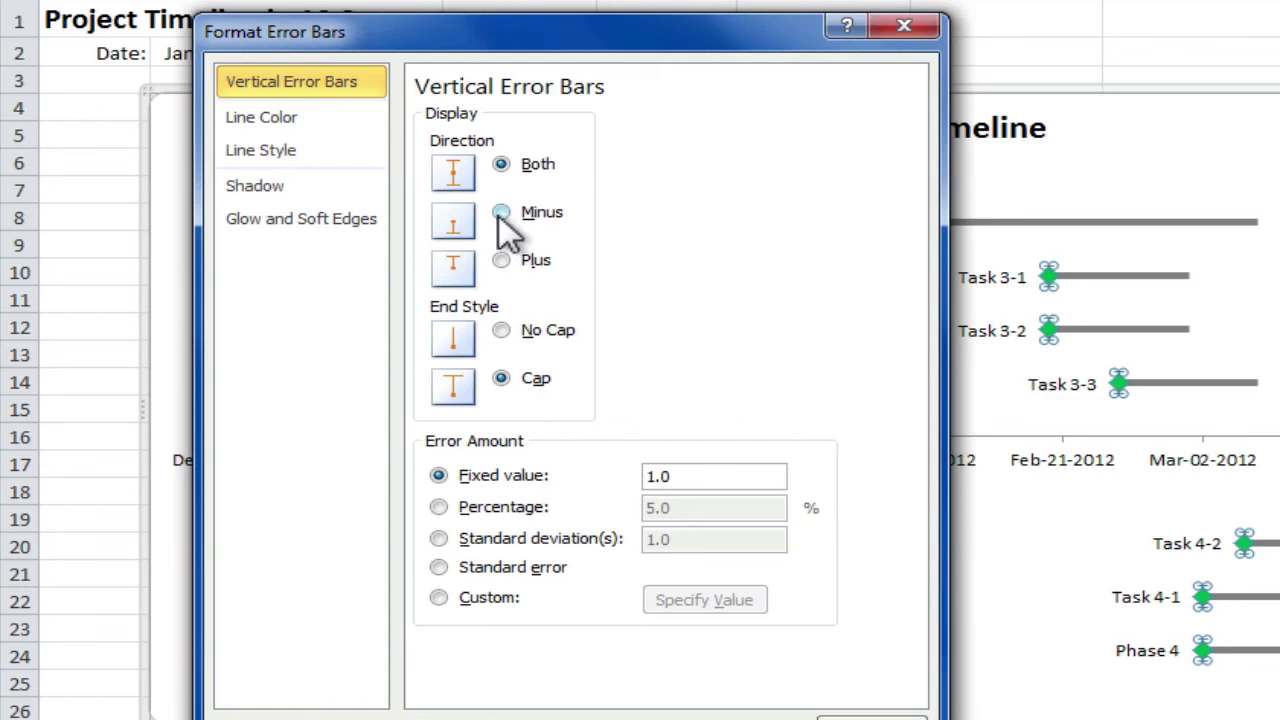
click(501, 214)
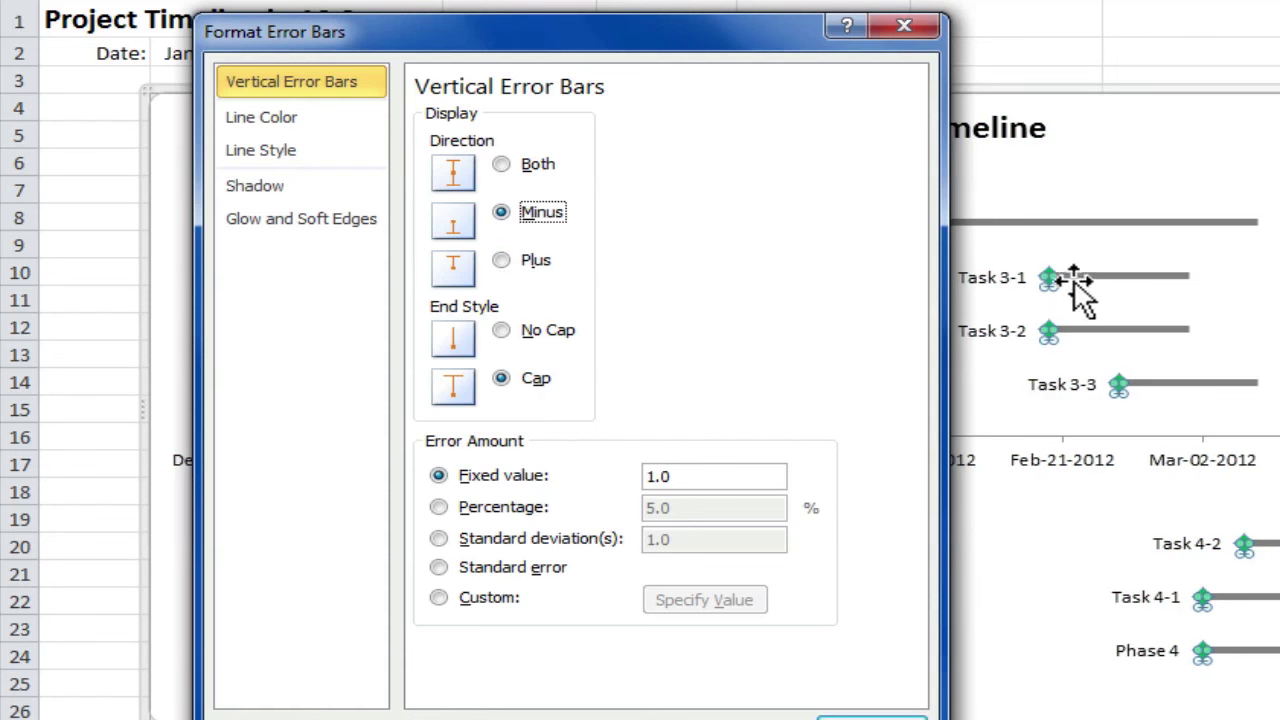
mouse_move(1052, 268)
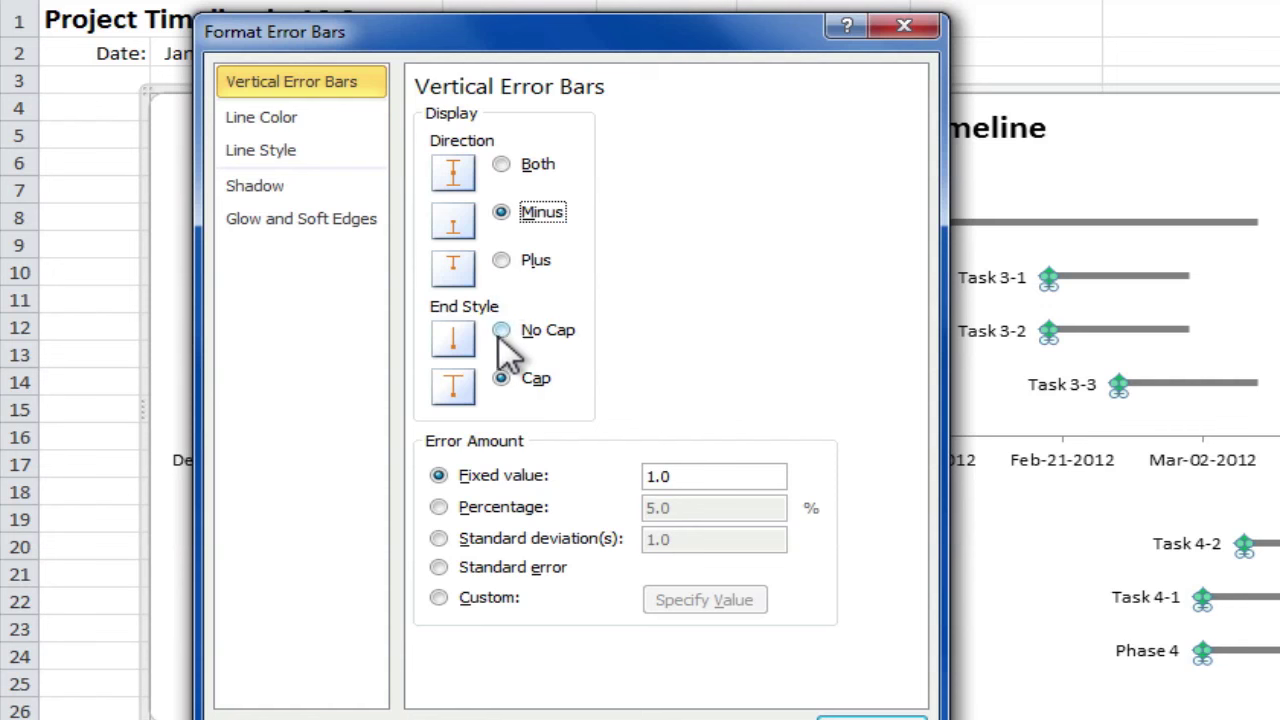
click(502, 332)
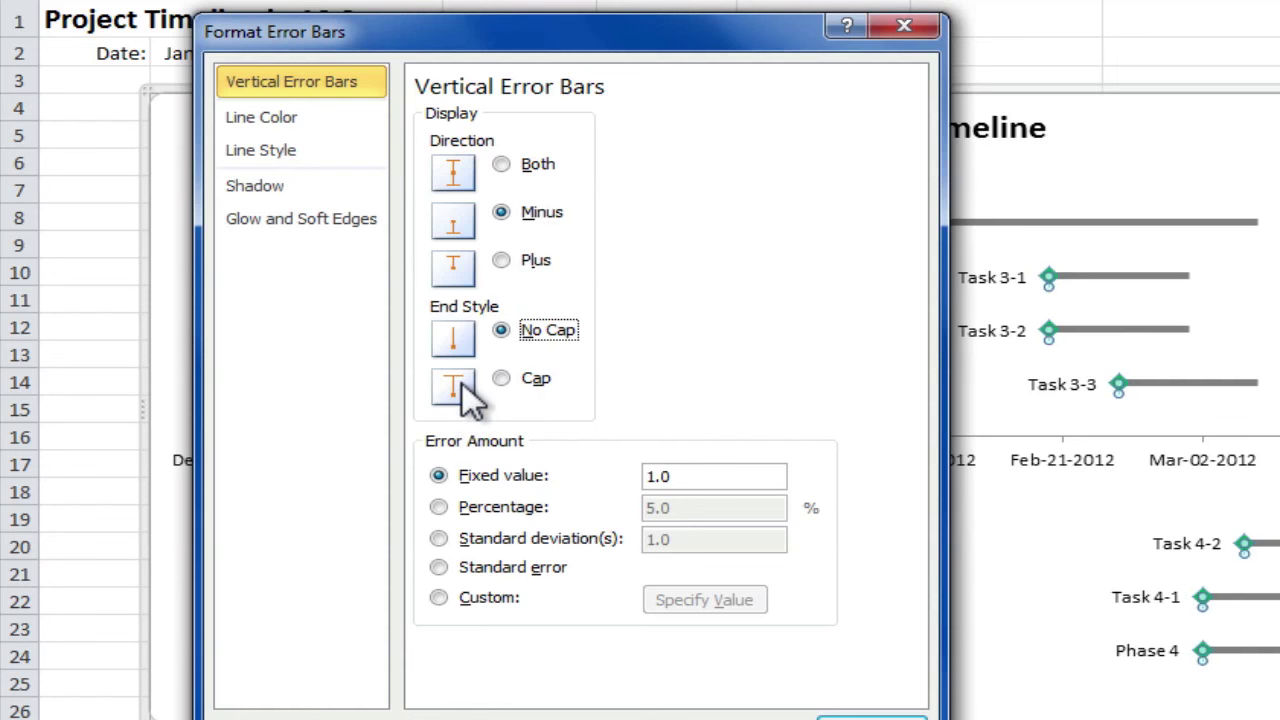
Set the vertical error amount to a percentage of 100% and check the drop lines on the chart.
click(440, 508)
double_click(663, 508)
text(100)
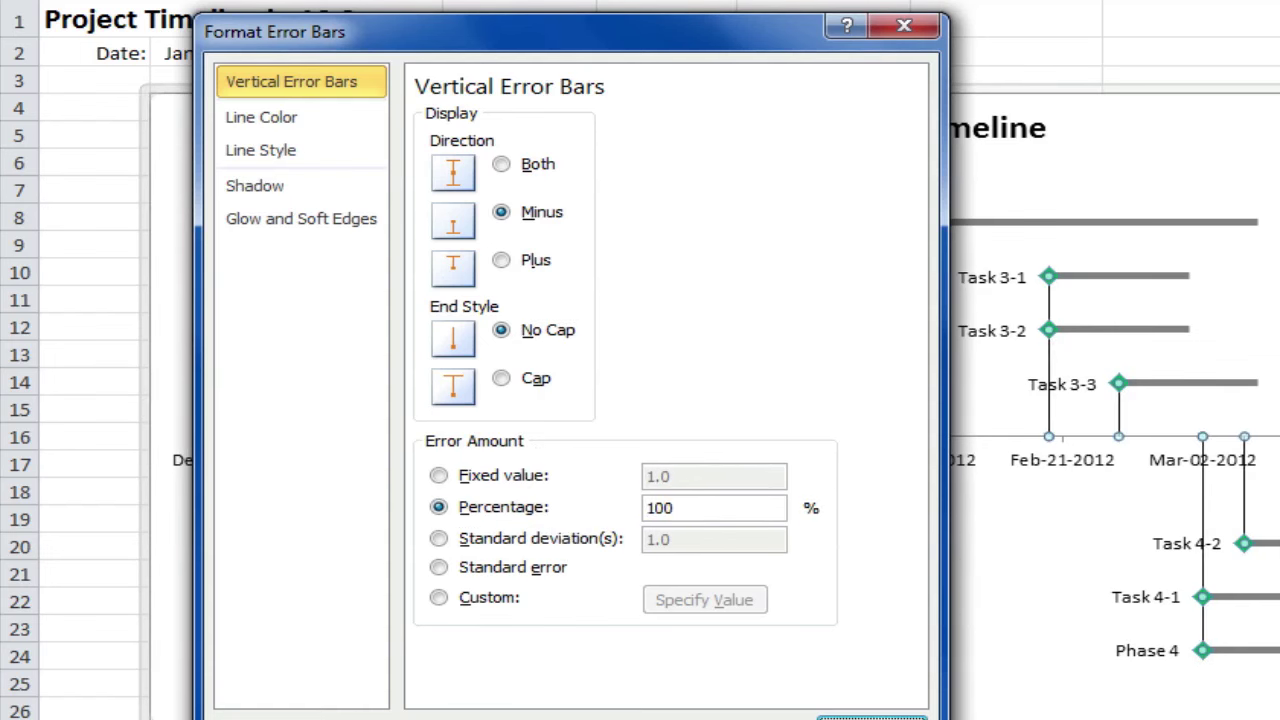
drag(751, 38, 813, 693)
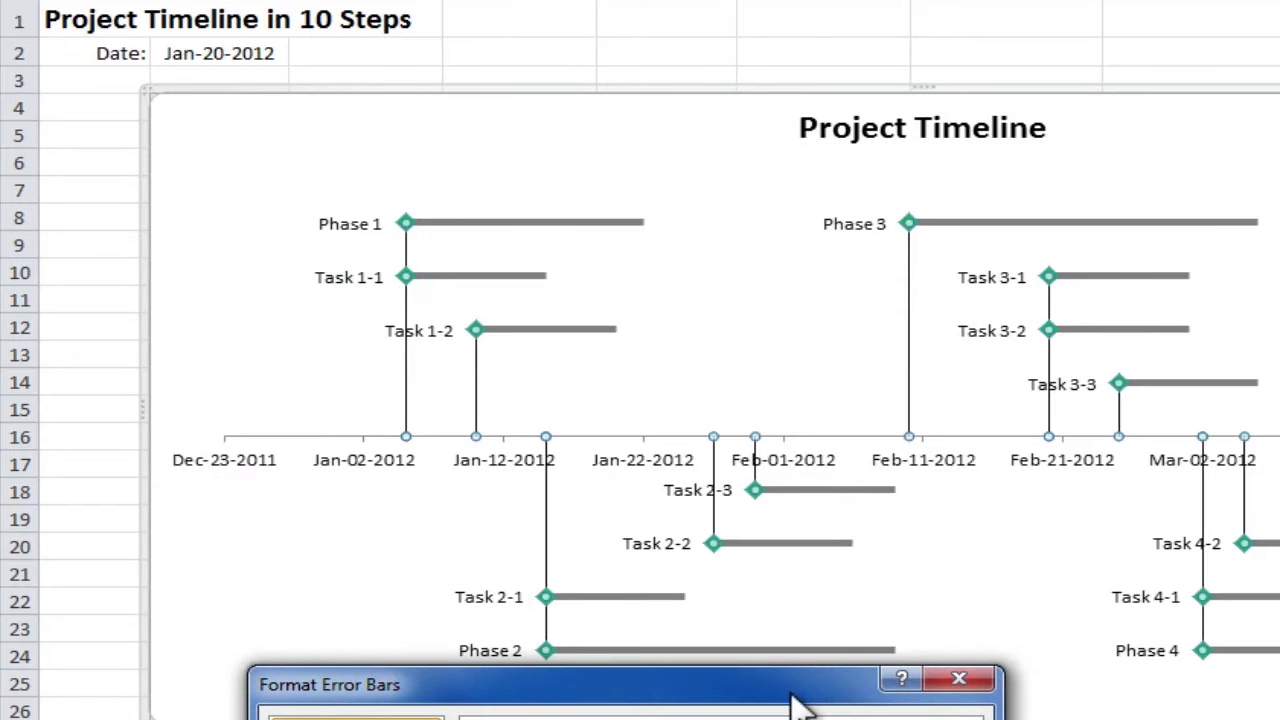
drag(795, 703, 802, 31)
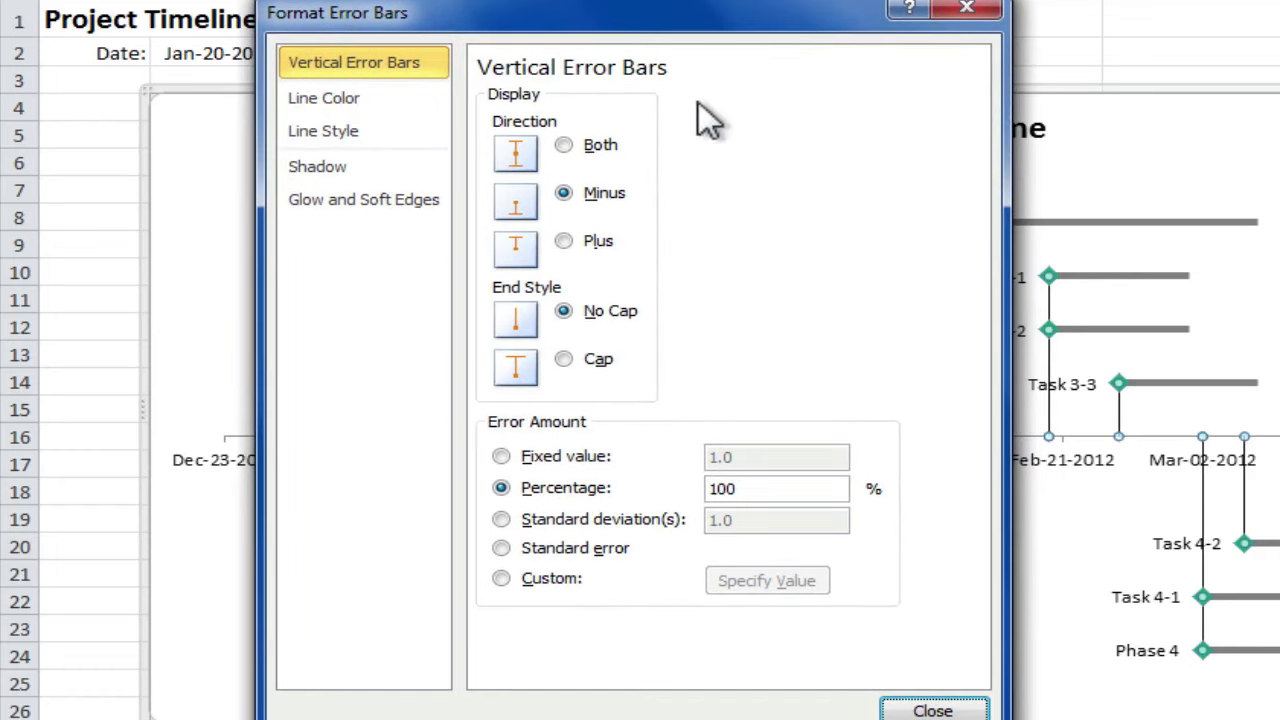
Make the vertical error bars a solid line in the standard blue color.
click(400, 100)
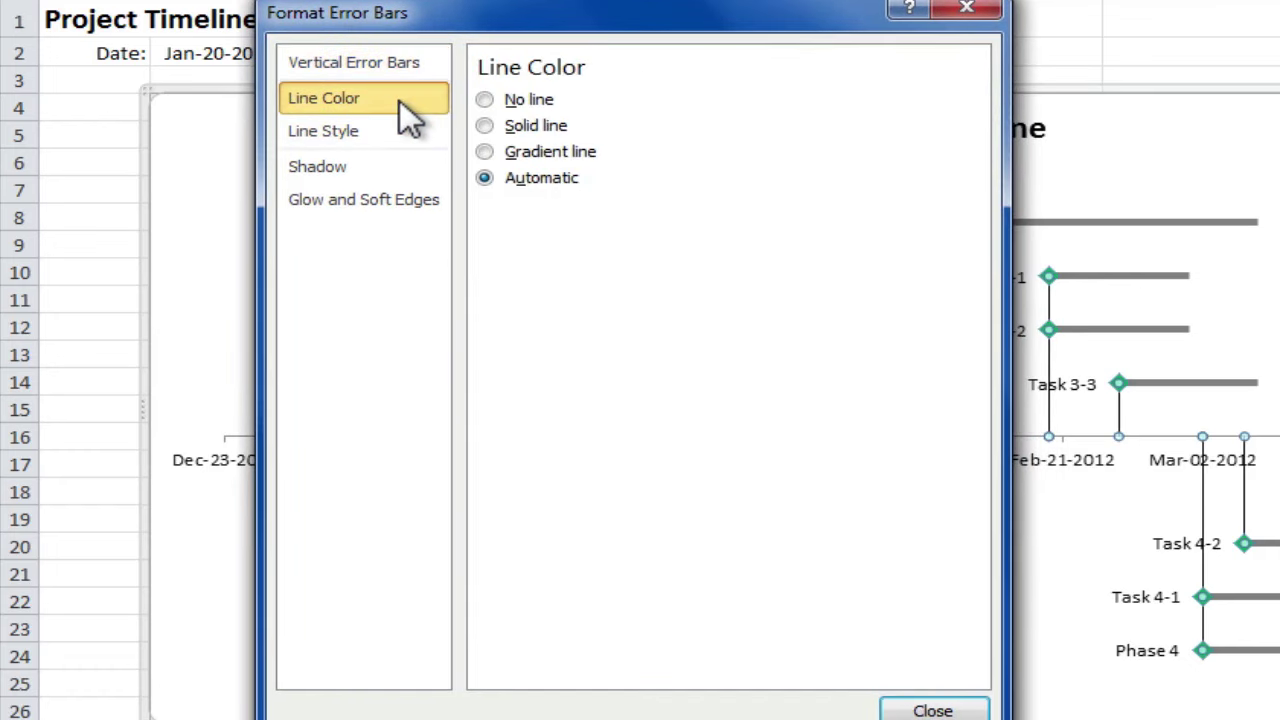
click(486, 127)
click(611, 210)
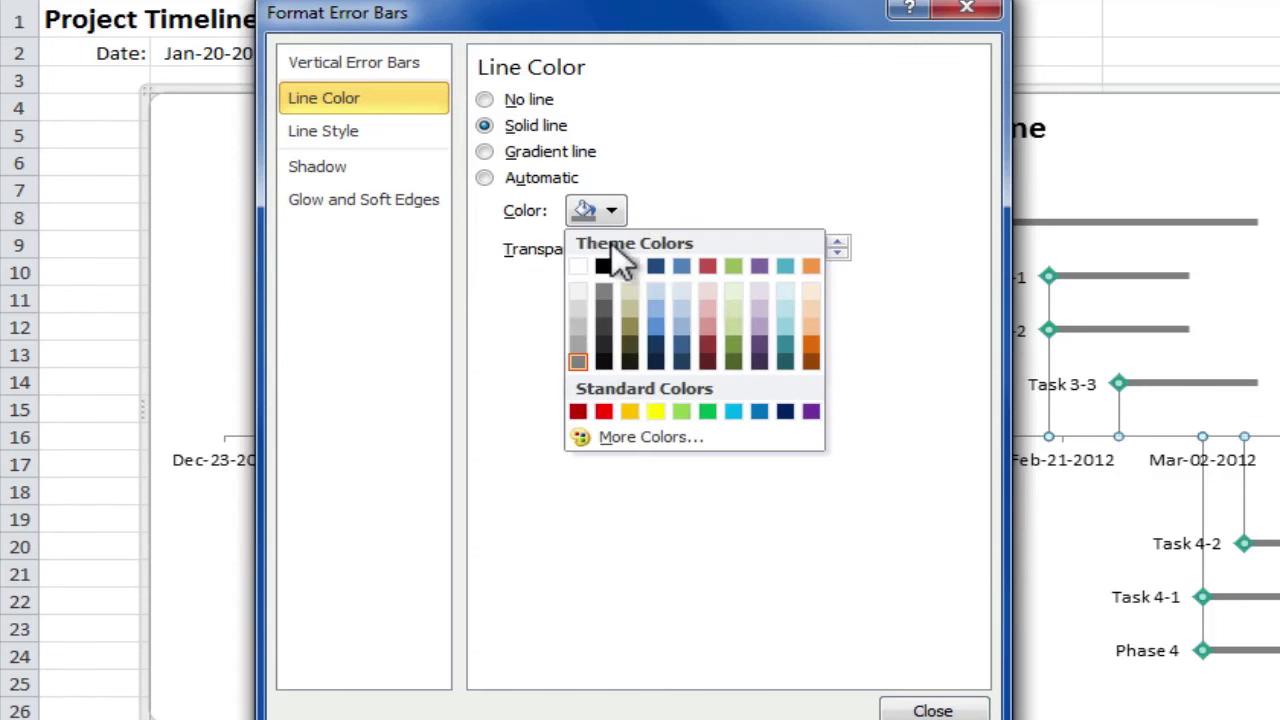
click(760, 411)
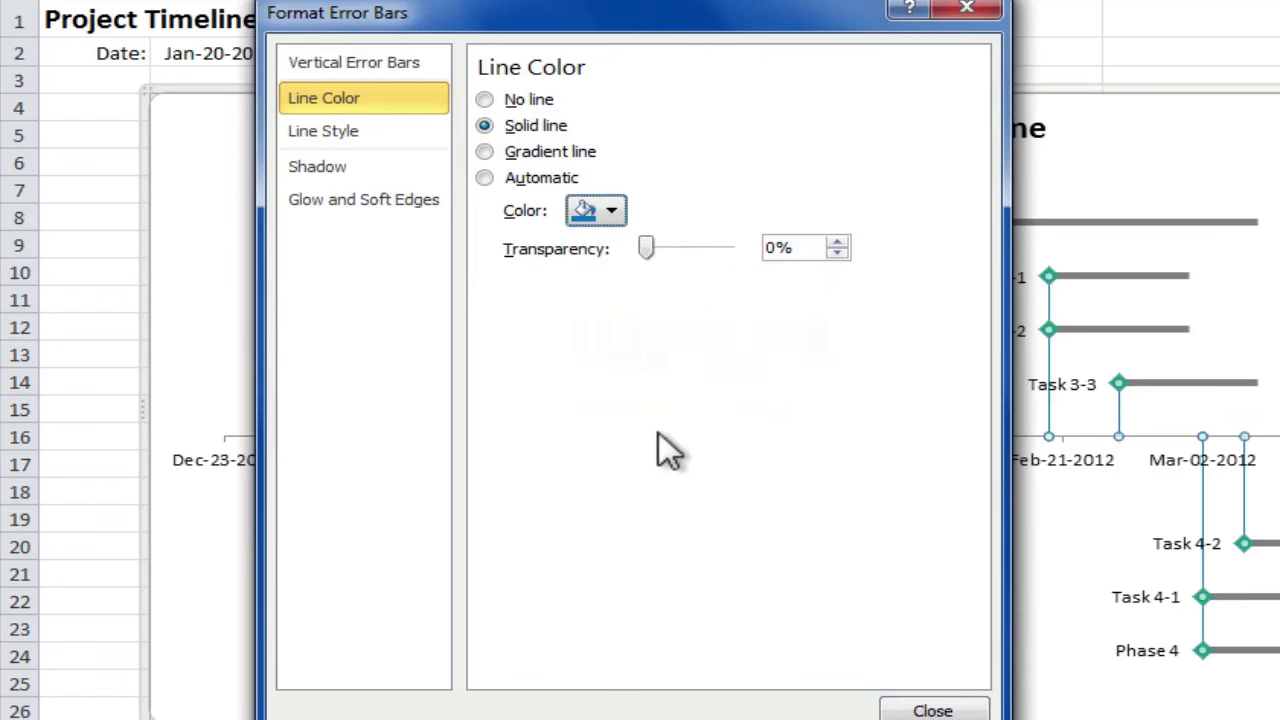
Set the vertical error bars' line width to 2 pt with the Dash dash type and close the formatting dialog.
click(394, 128)
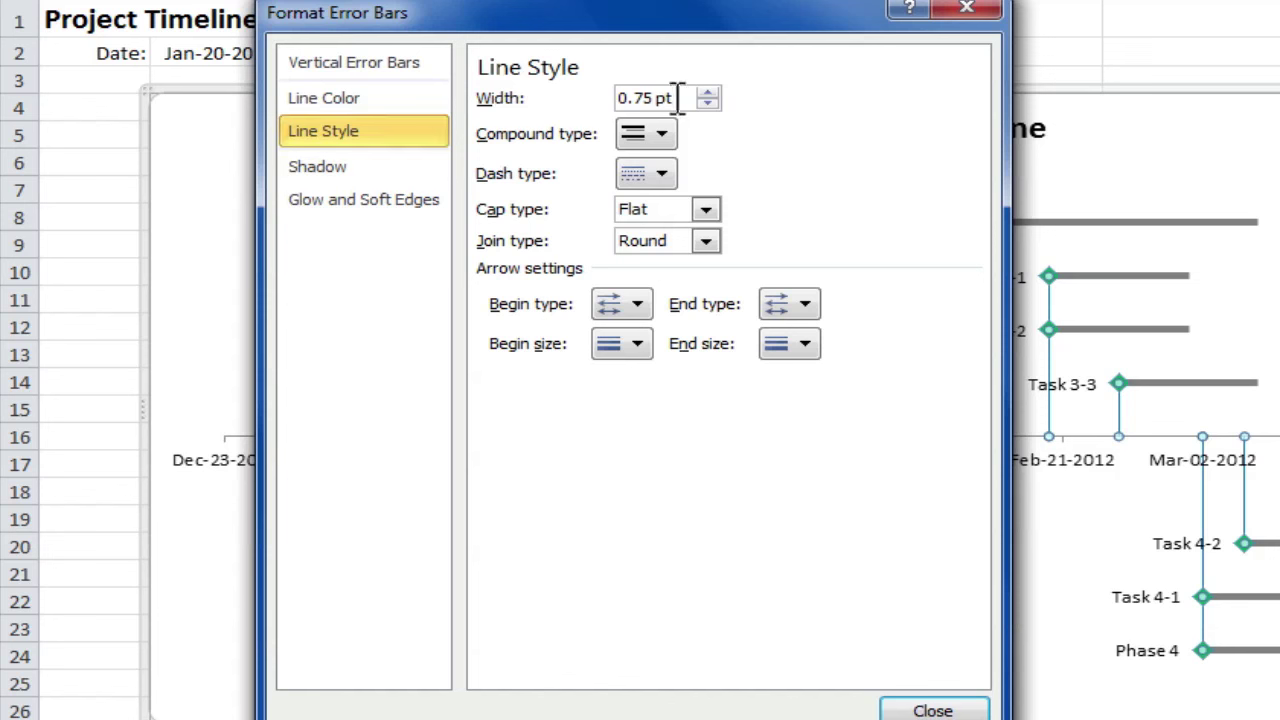
drag(679, 97, 491, 175)
text(2)
key(Tab)
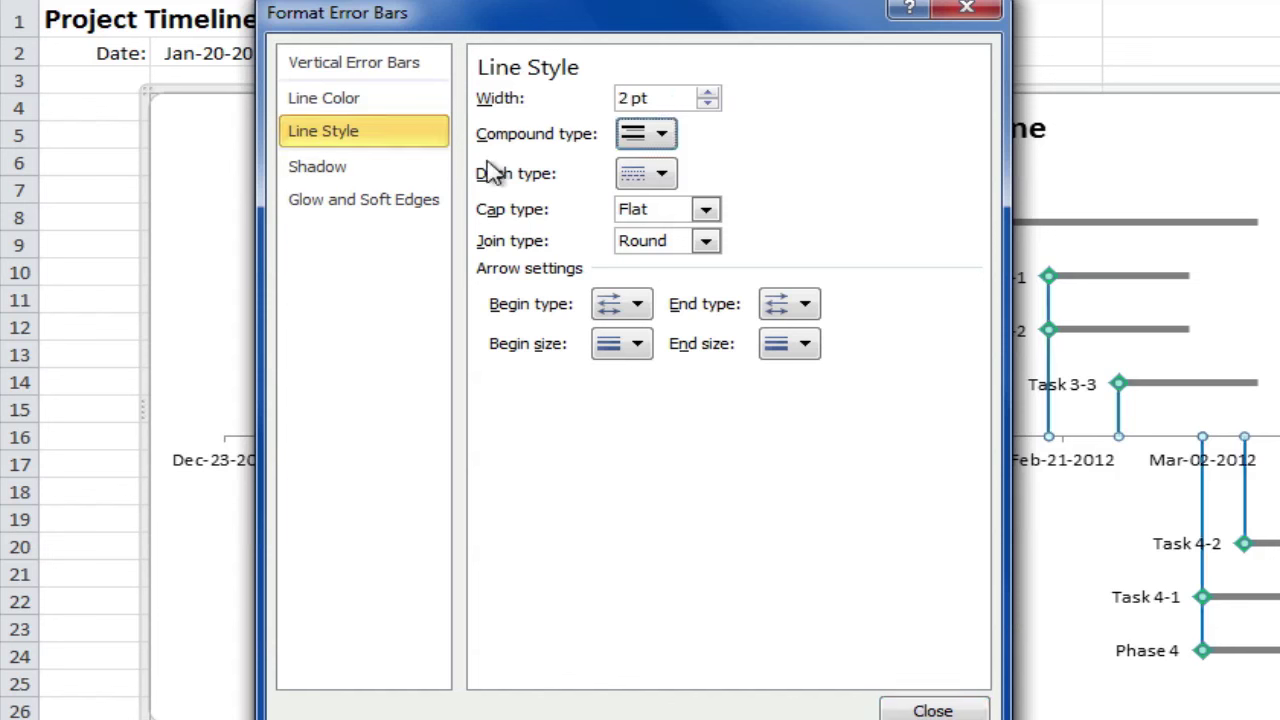
click(668, 175)
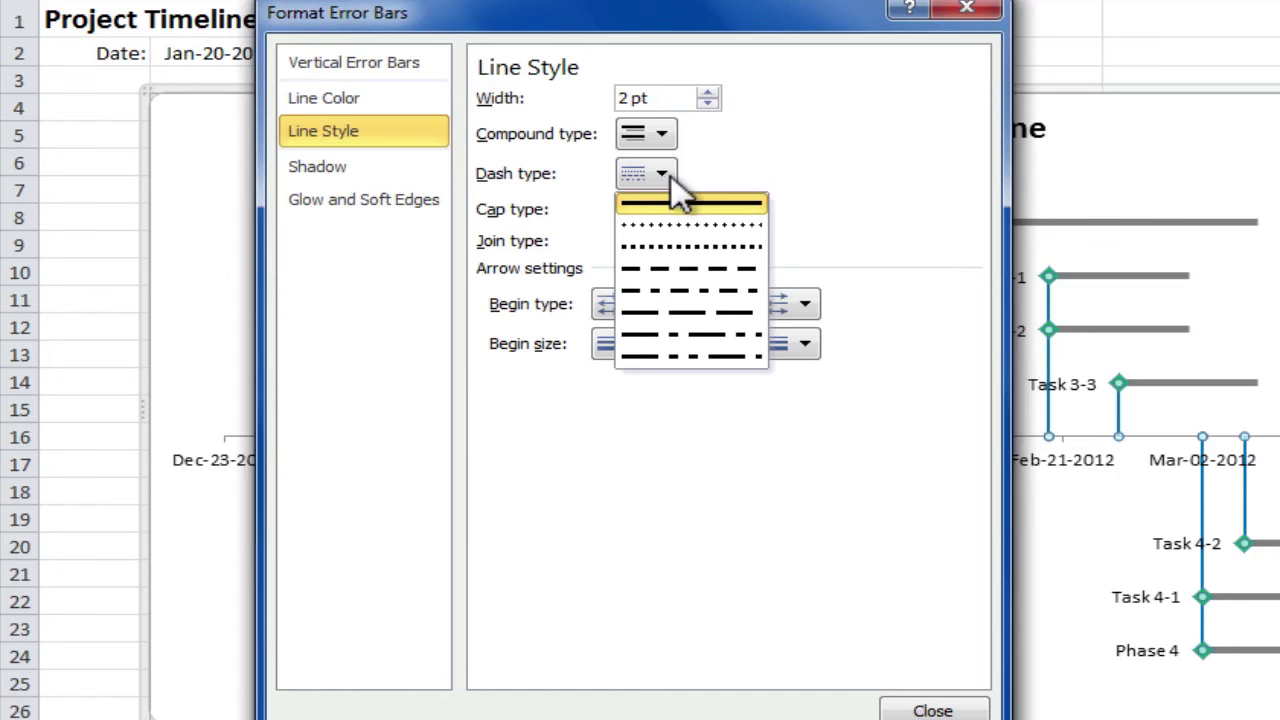
click(695, 267)
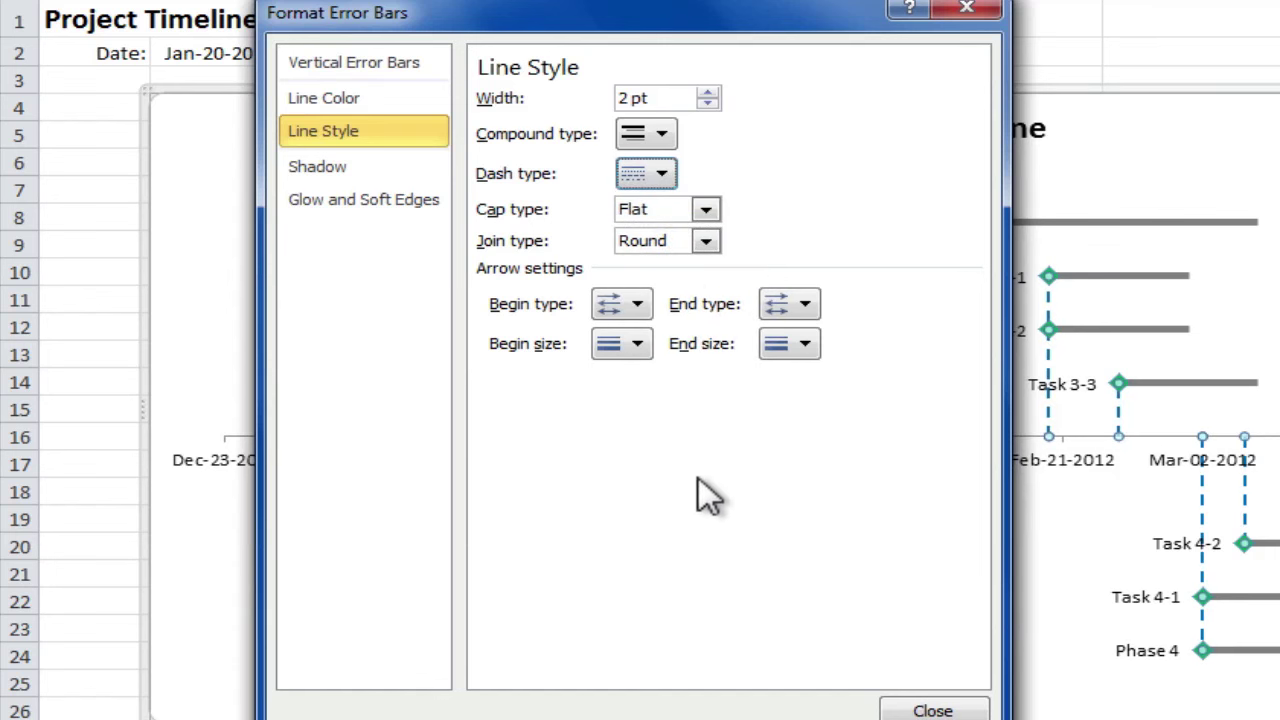
click(932, 710)
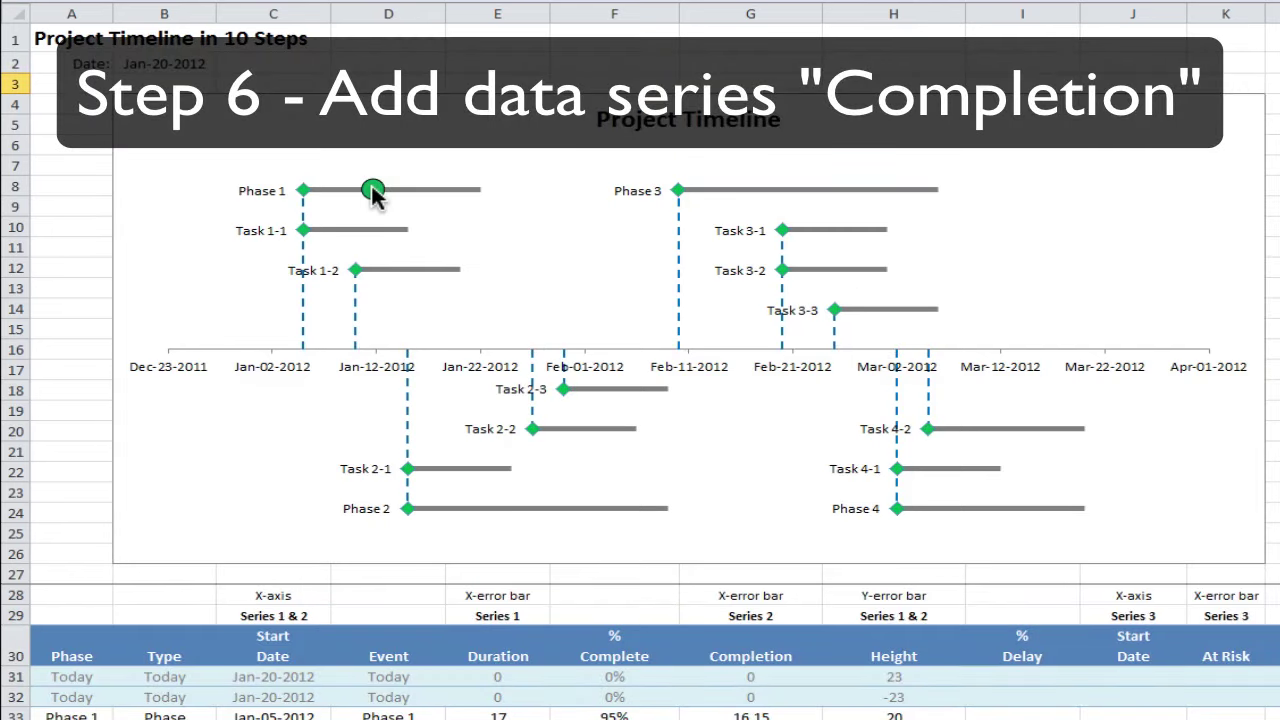
drag(303, 189, 468, 190)
drag(309, 229, 415, 230)
drag(355, 270, 434, 270)
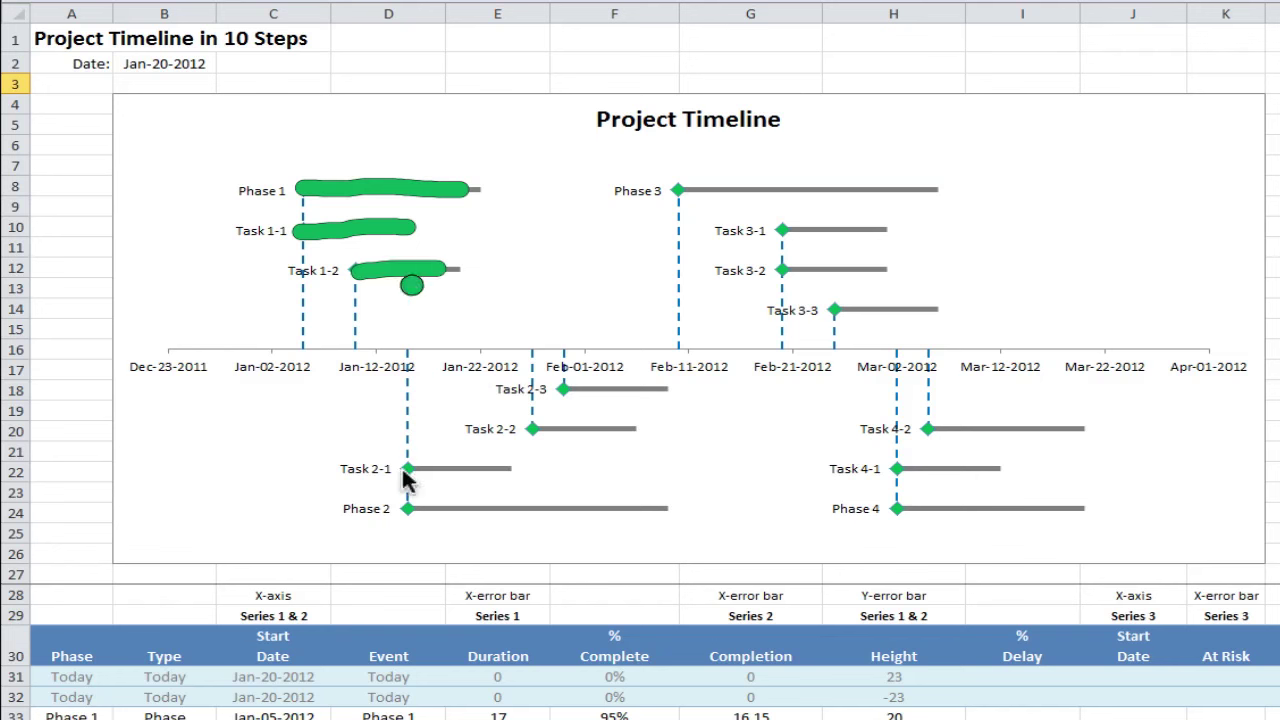
drag(414, 506, 529, 505)
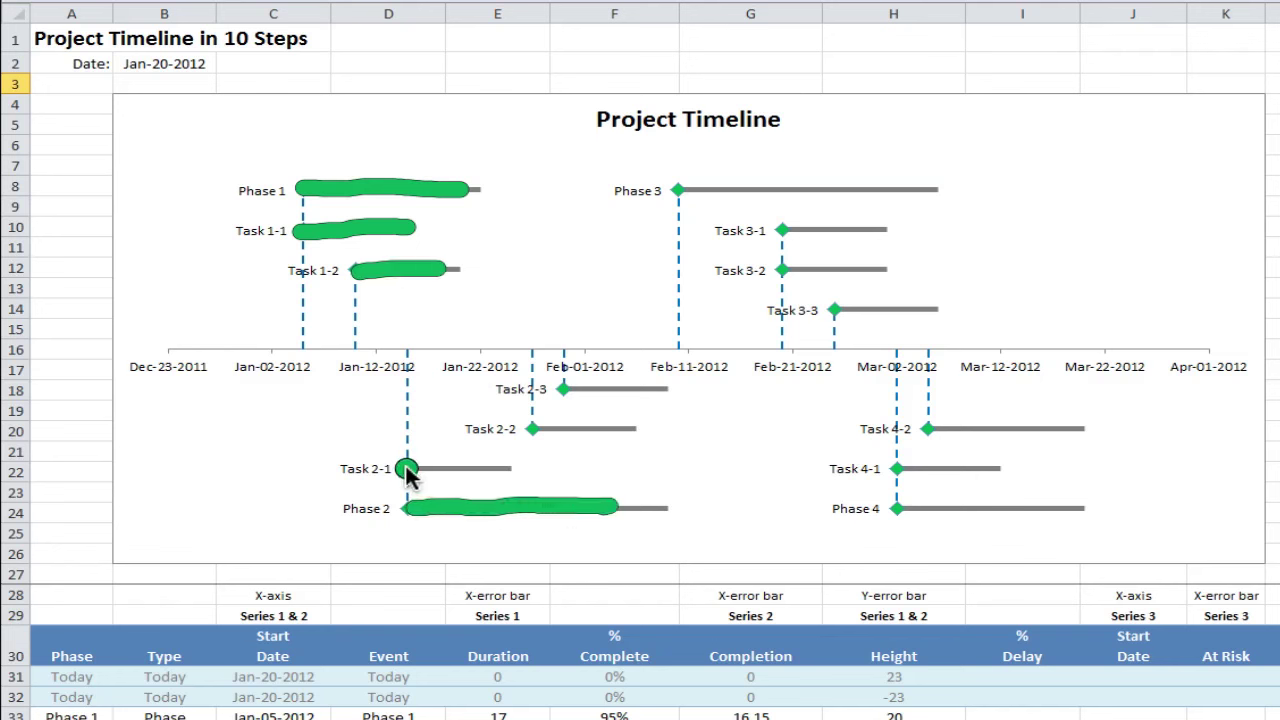
drag(407, 470, 500, 470)
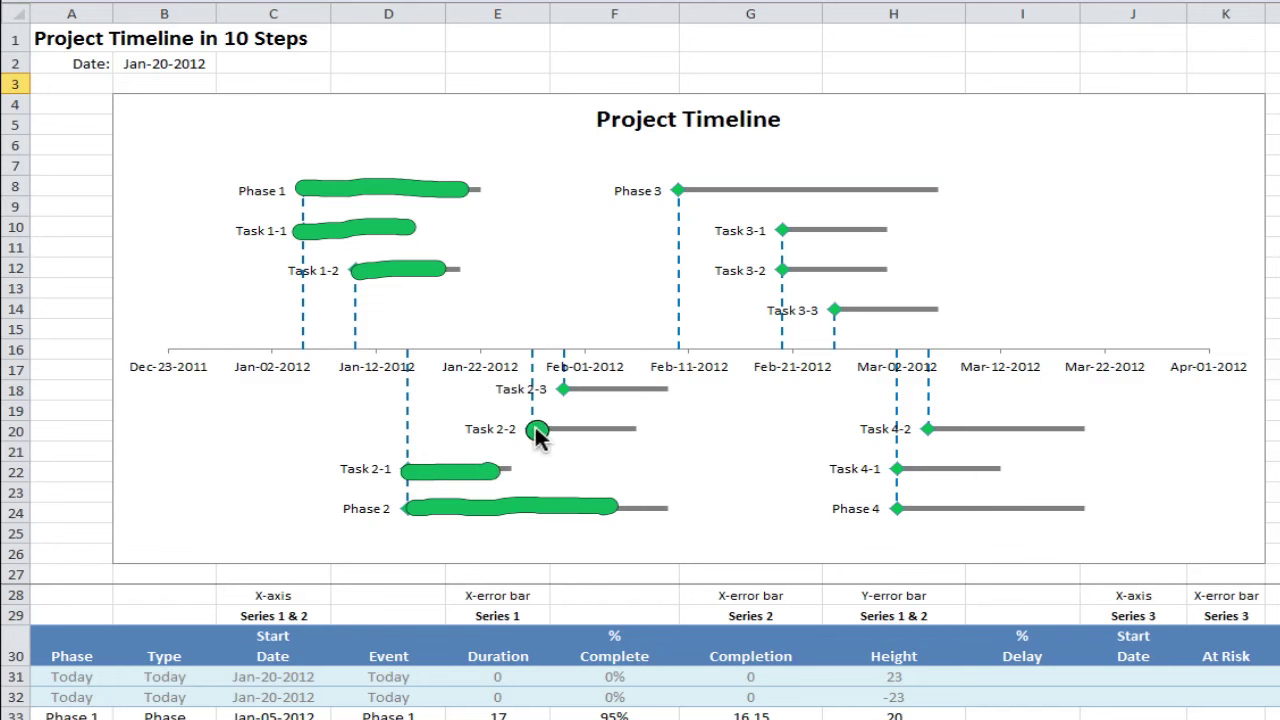
drag(536, 430, 575, 430)
drag(560, 389, 598, 389)
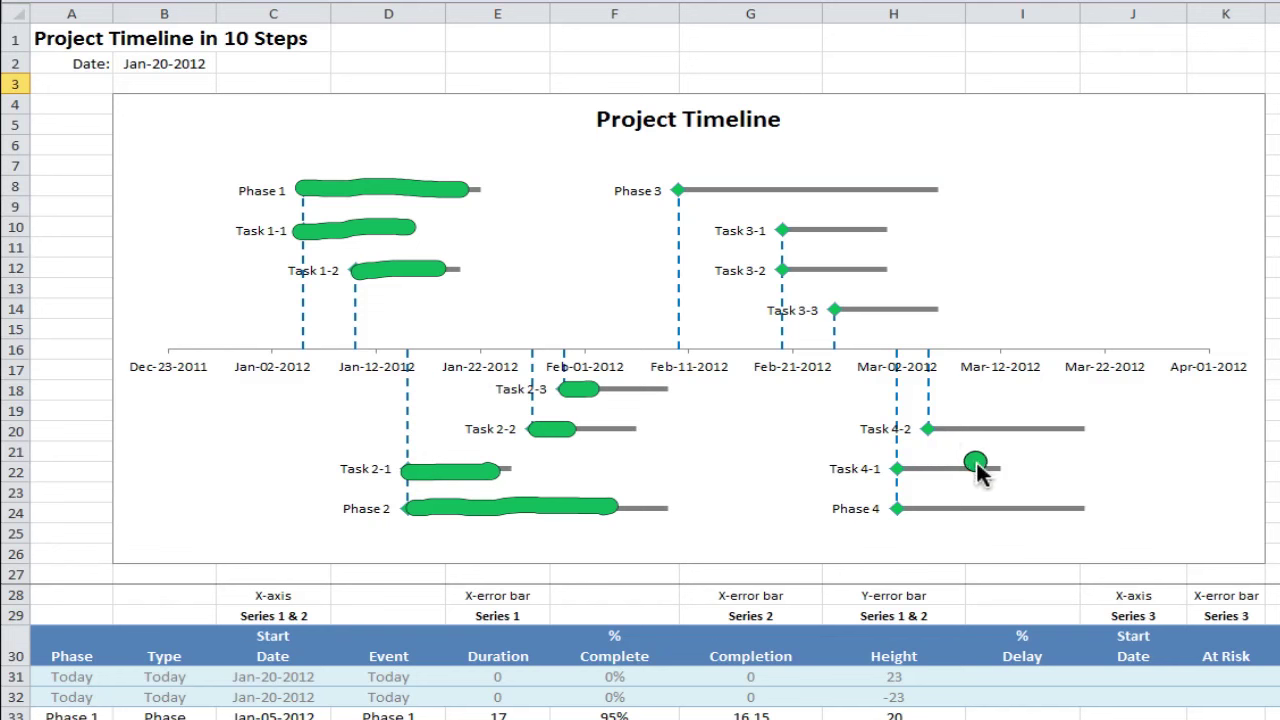
key(Escape)
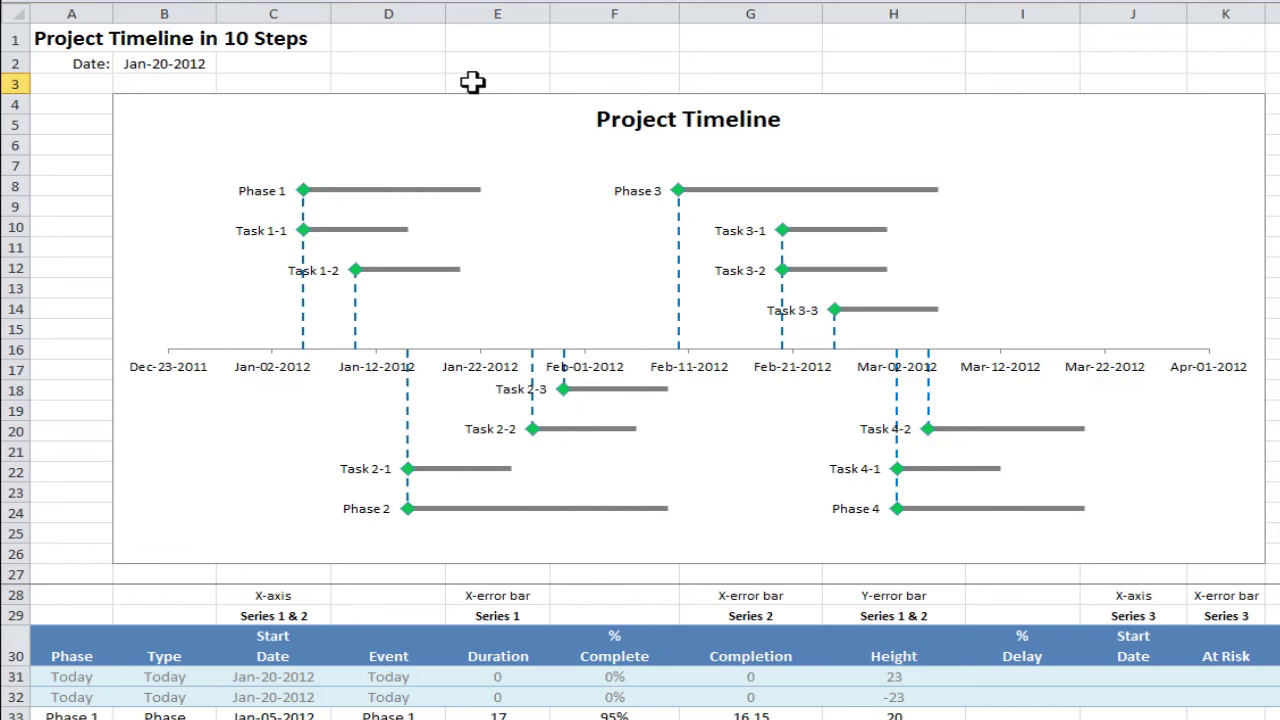
Add a new data series to the chart and take its name from the Completion header, =Timeline!$G$30.
click(448, 128)
right_click(443, 128)
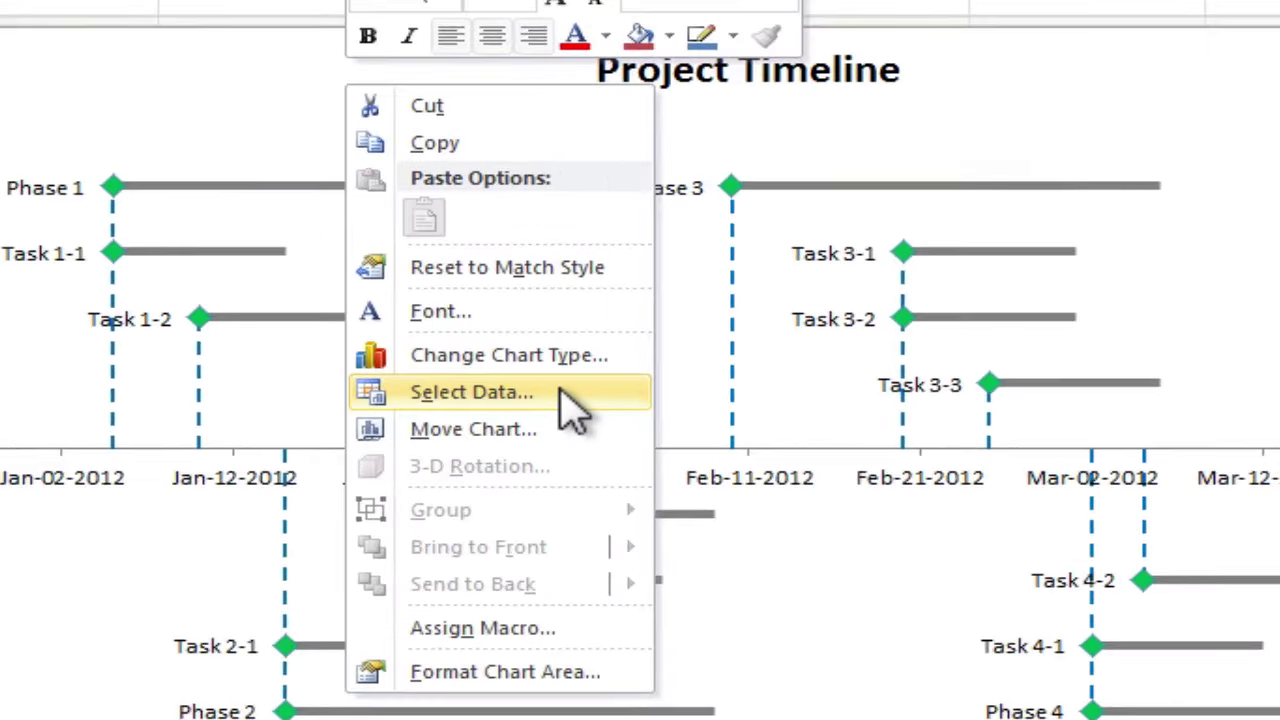
click(560, 392)
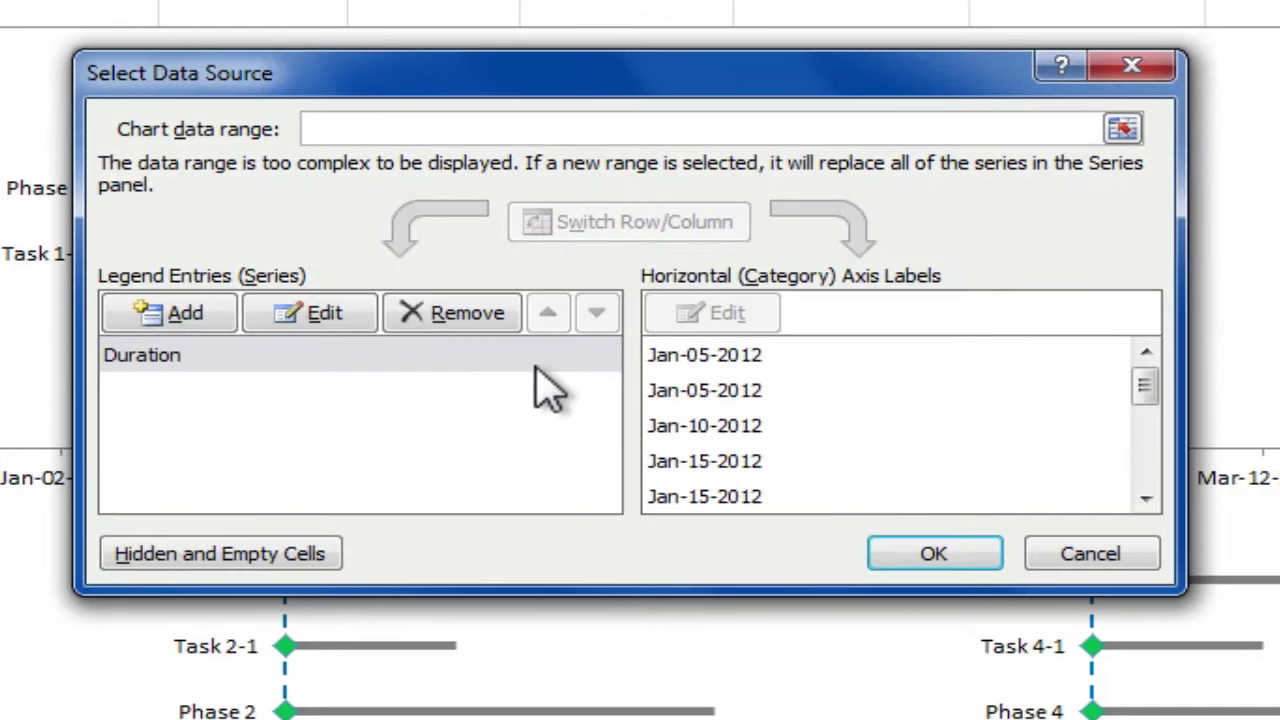
click(212, 320)
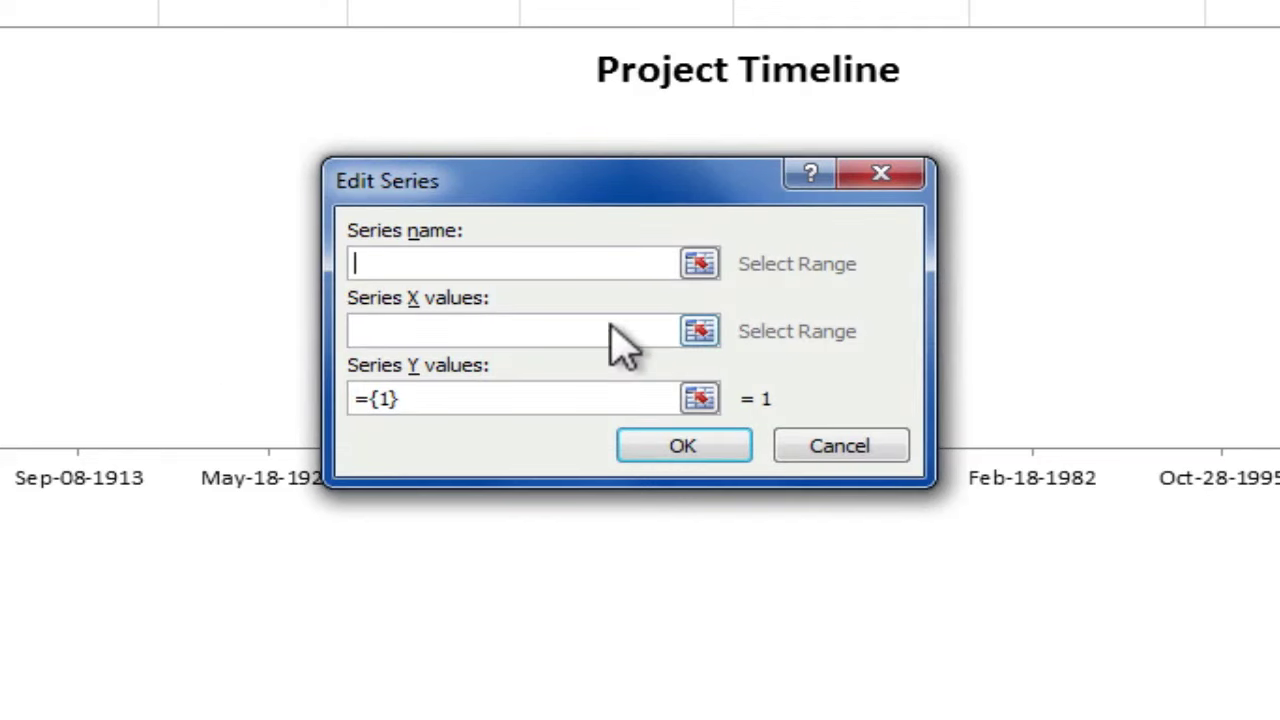
click(700, 262)
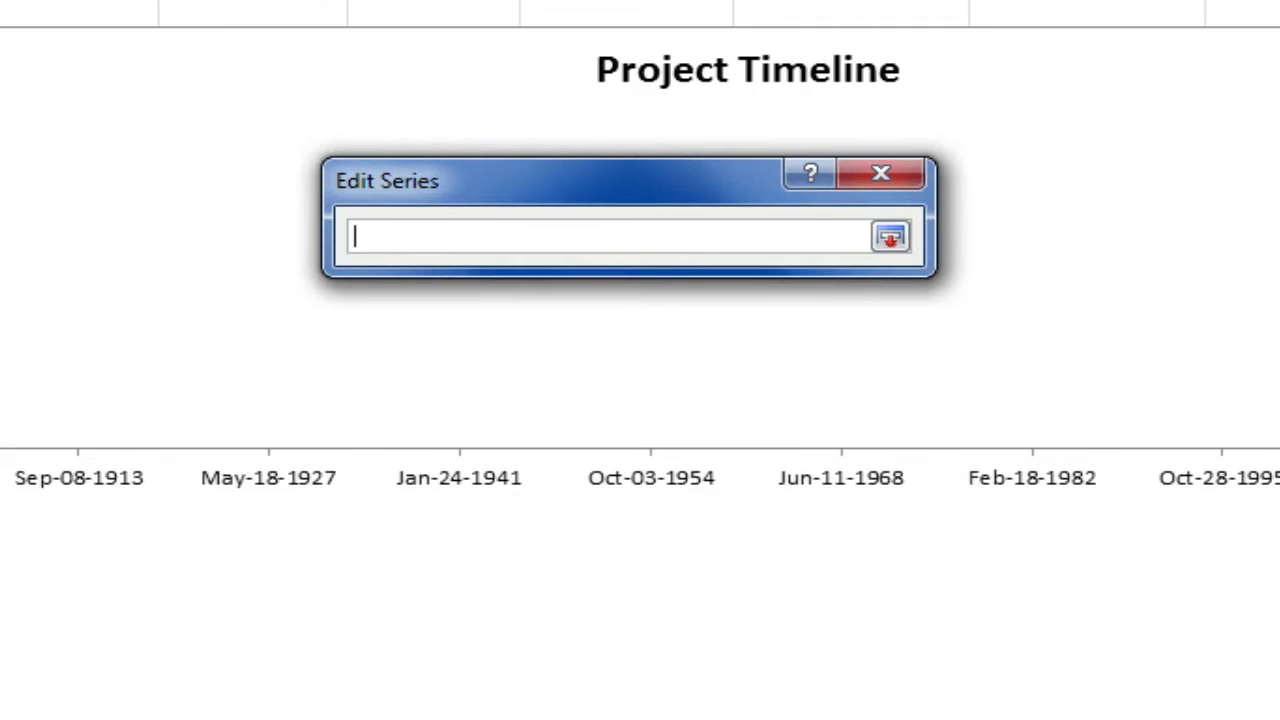
text(=Timeline!$G$30)
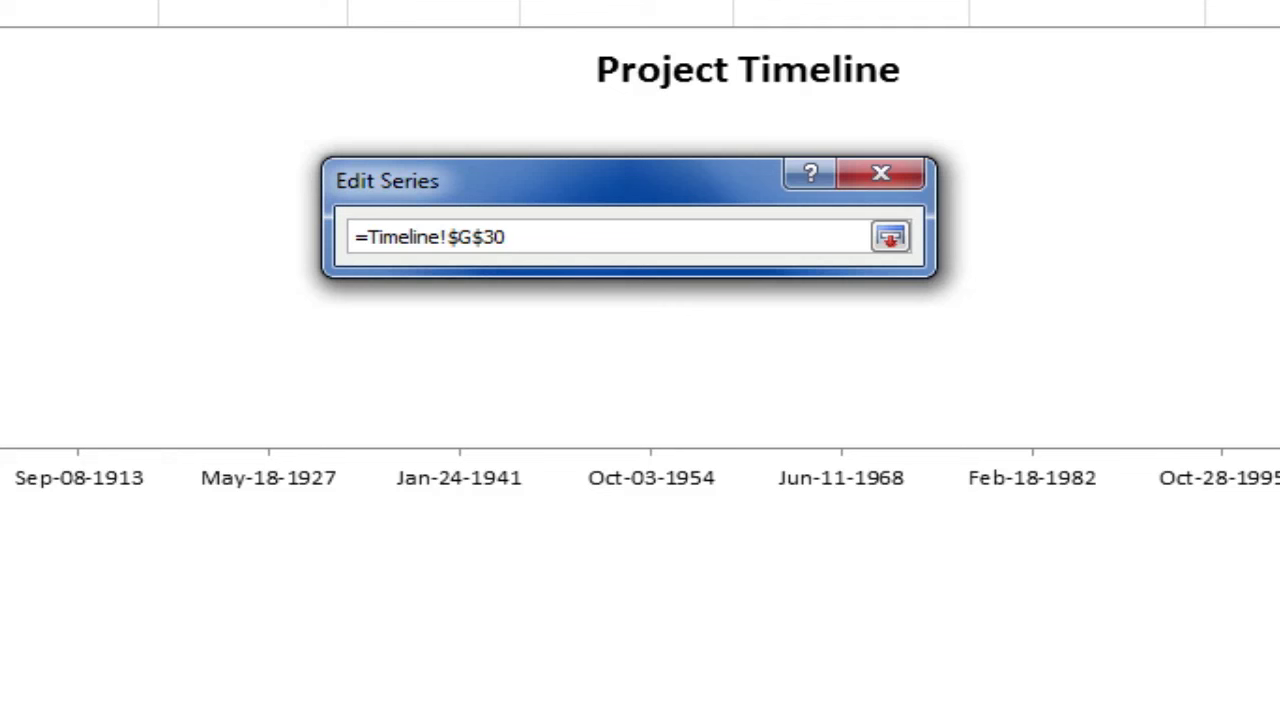
key(Return)
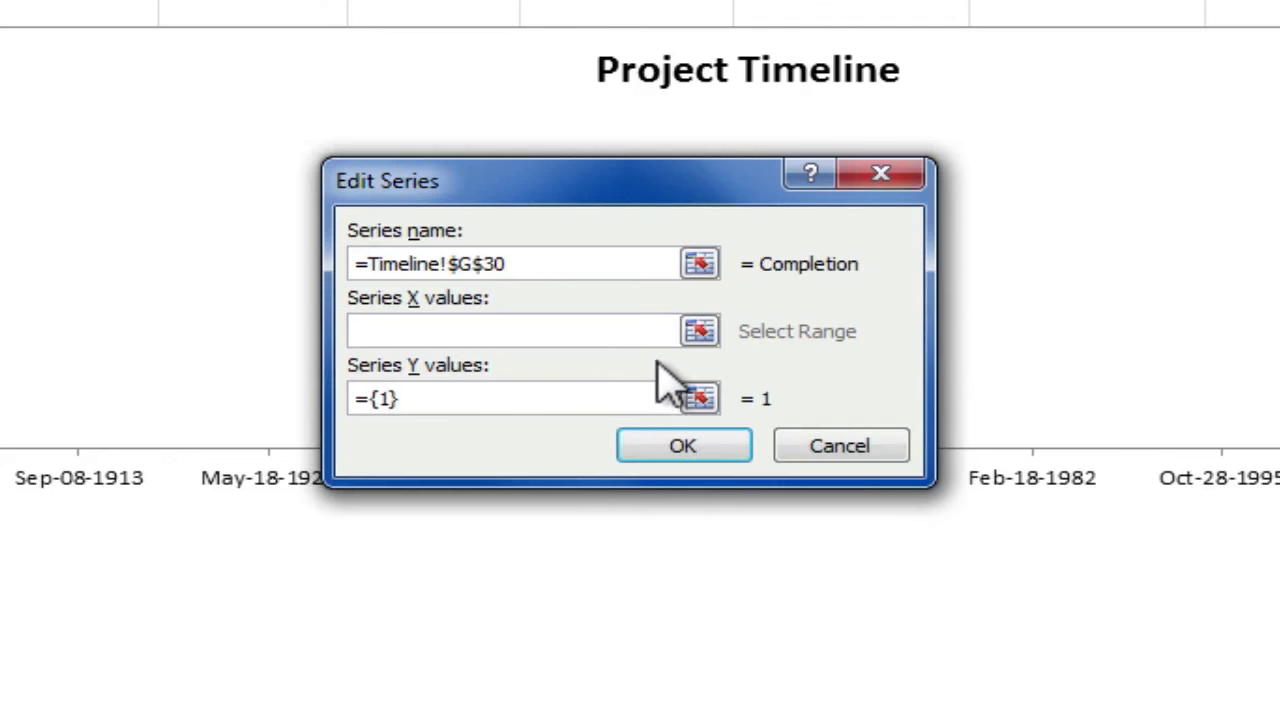
Set the new series' X values to the start dates, =Timeline!$C$33:$C$46.
click(699, 333)
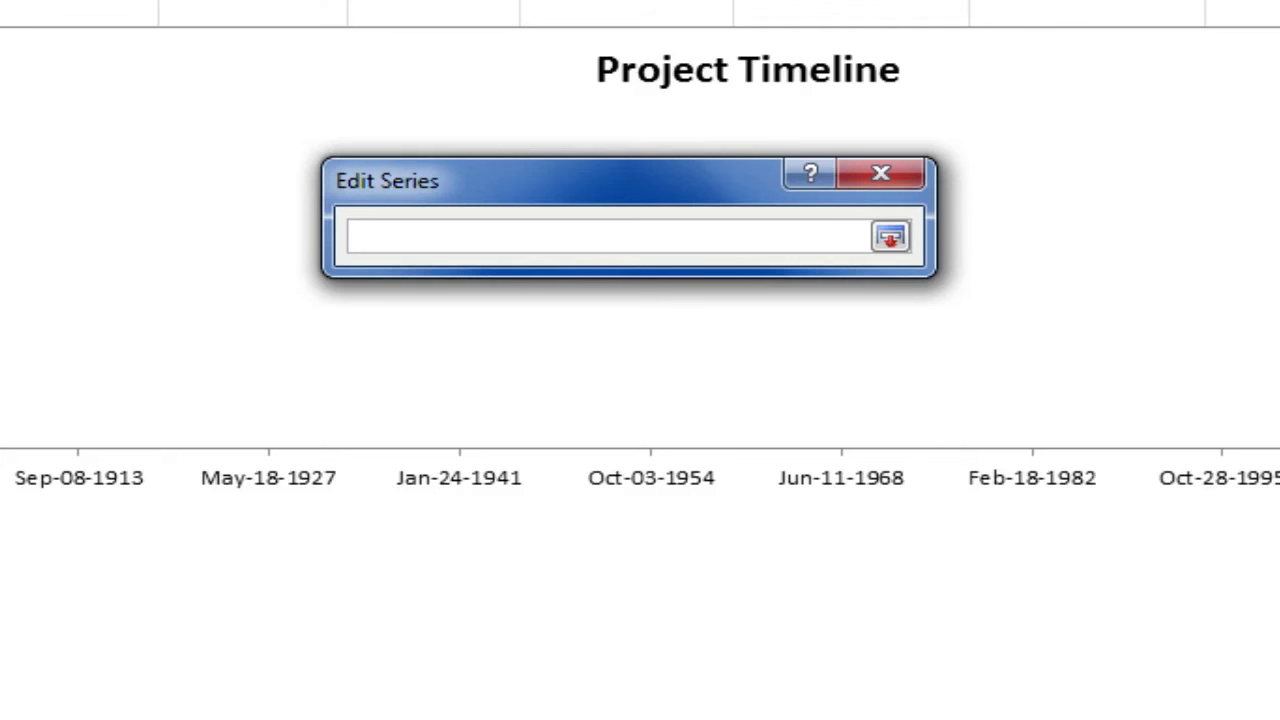
text(=Timeline!$C$33)
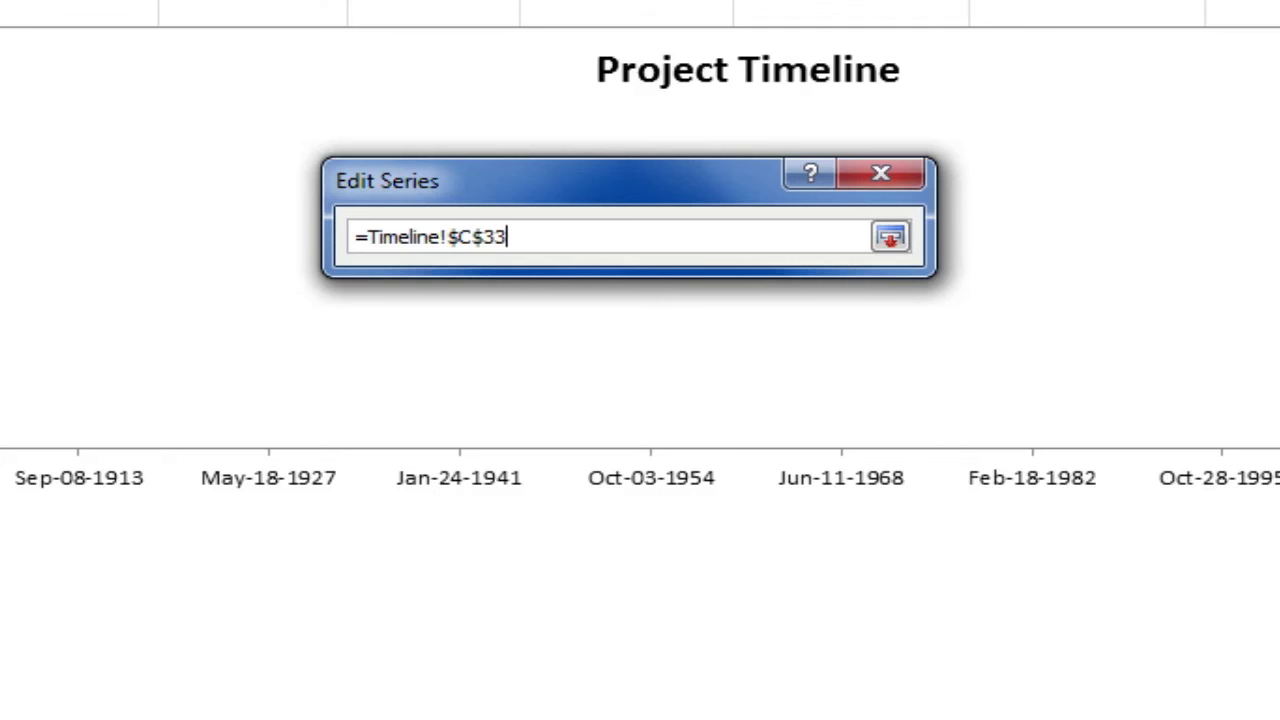
text(:$C$46)
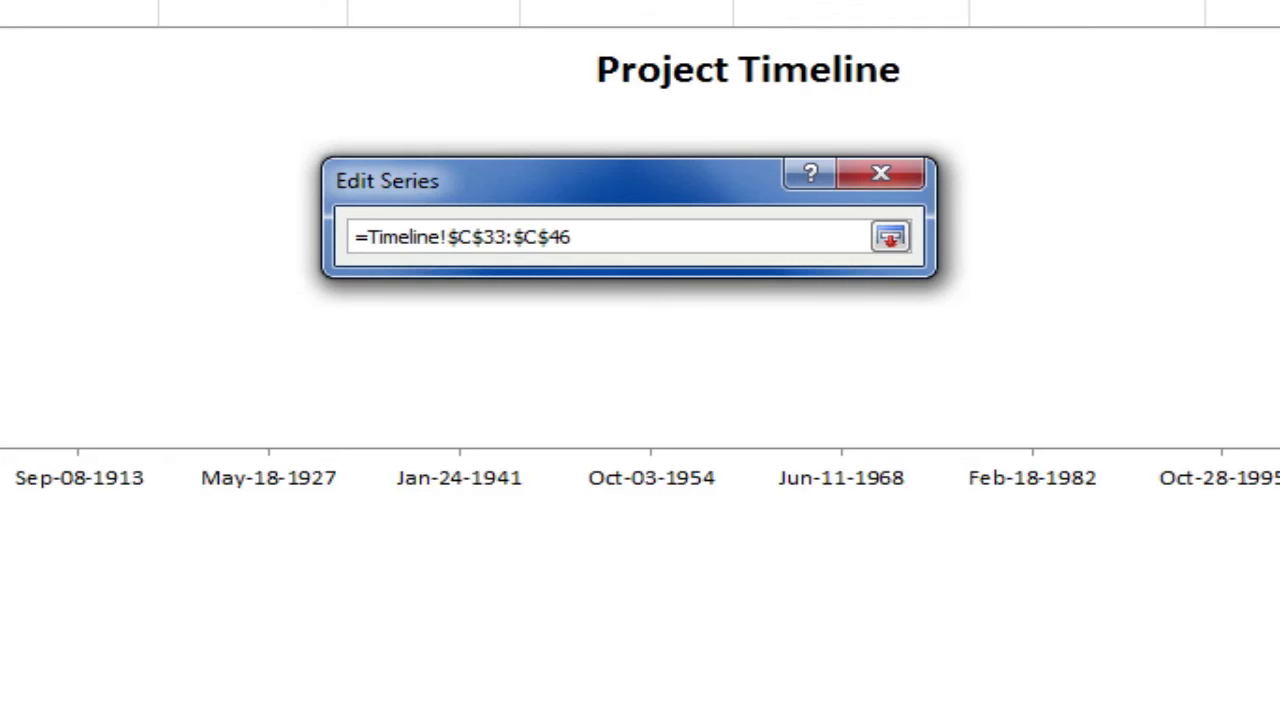
key(Return)
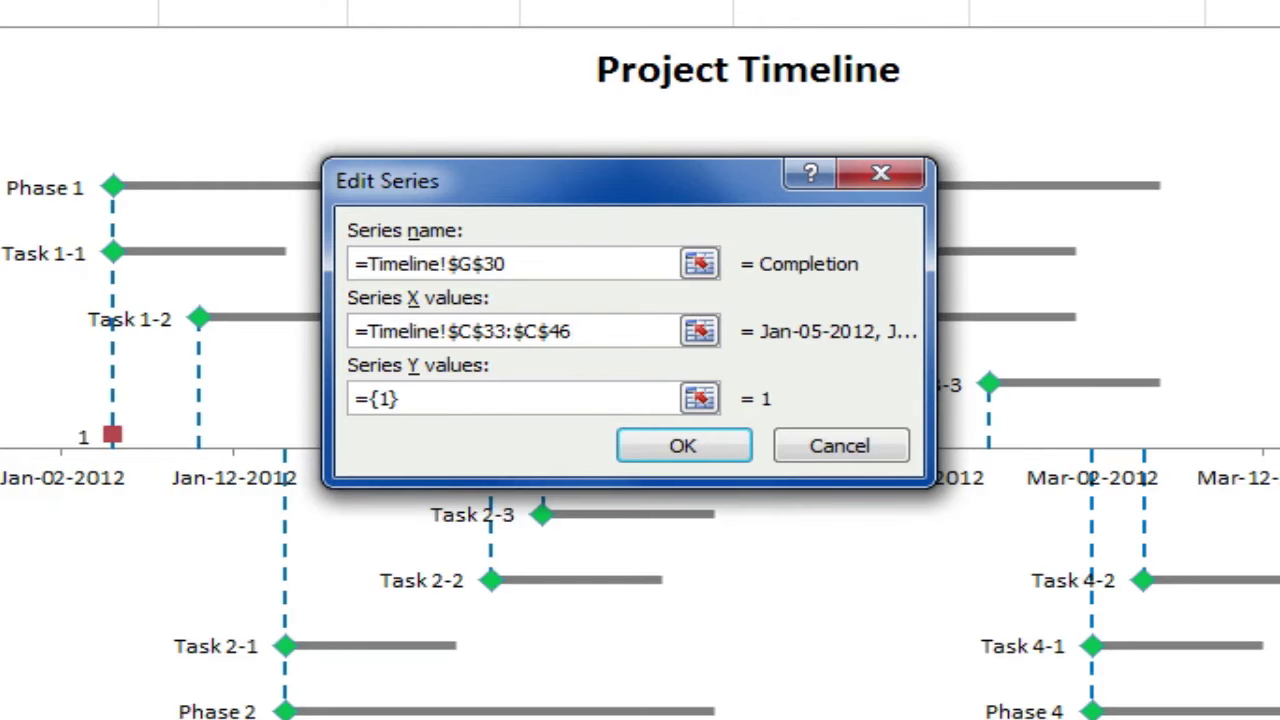
Set the Completion series' Y values to the heights, =Timeline!$H$33:$H$46, and apply the chart's data source changes.
click(699, 398)
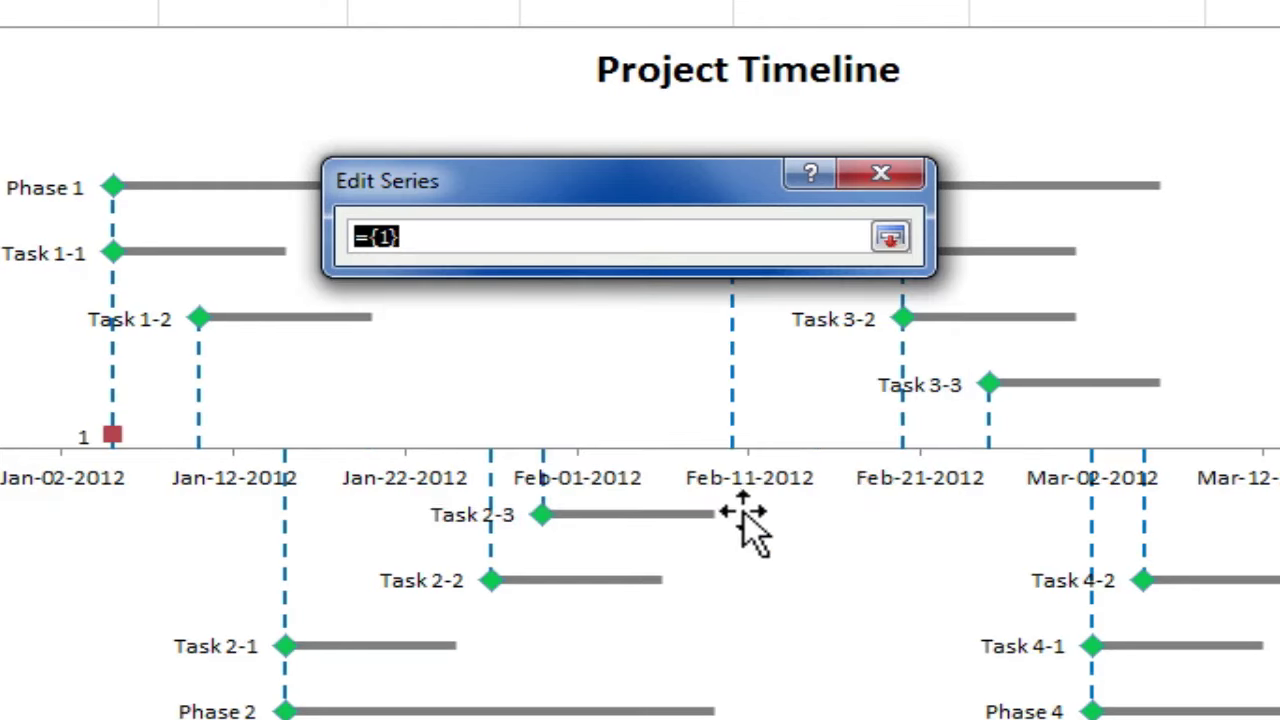
click(699, 715)
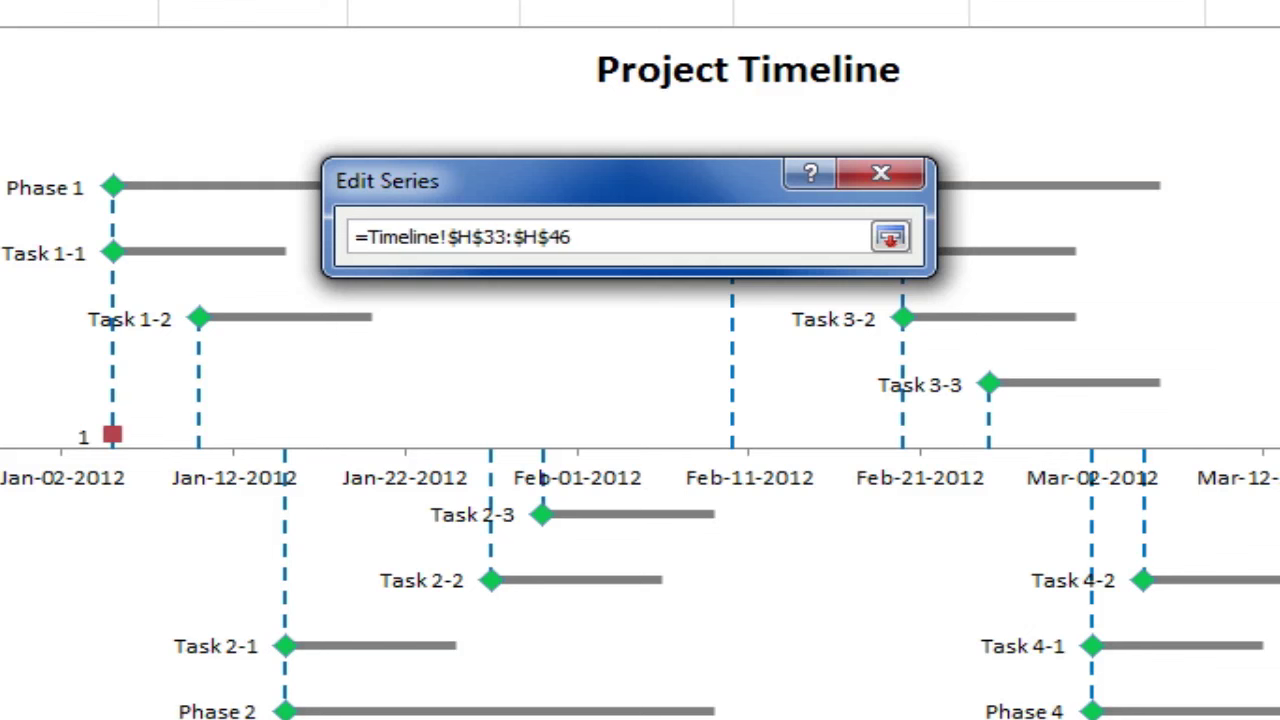
key(Return)
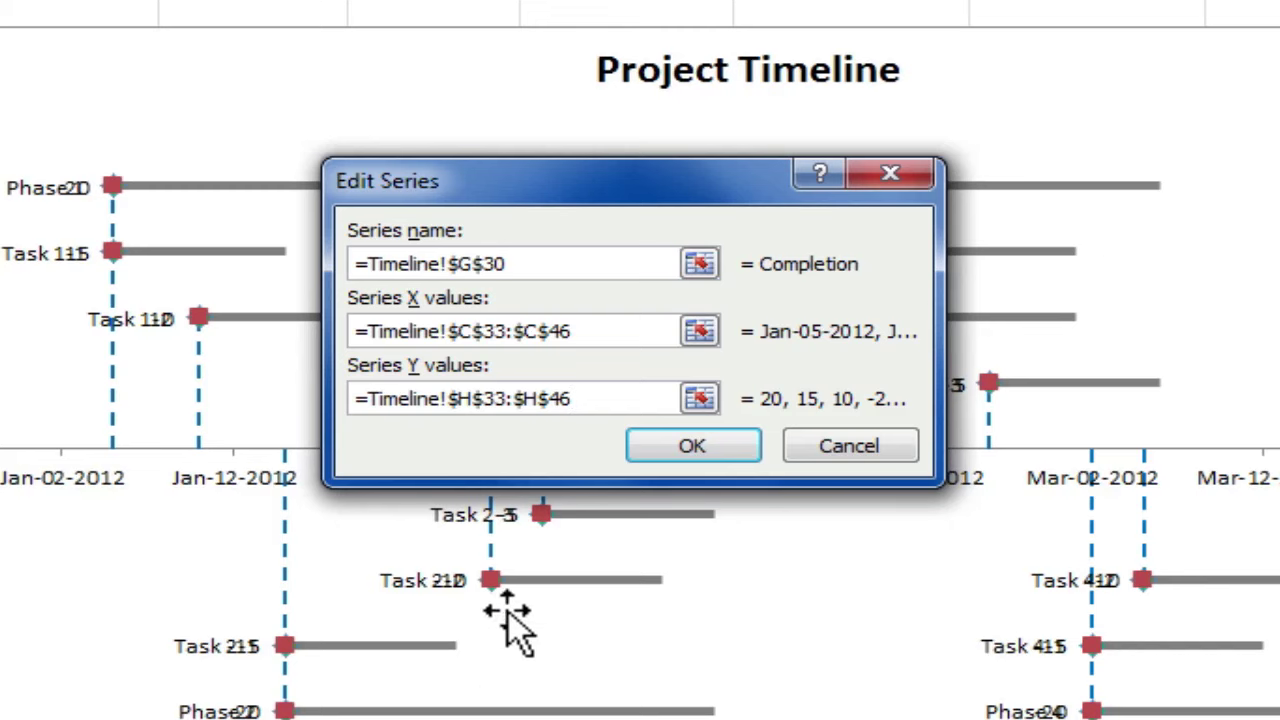
click(694, 445)
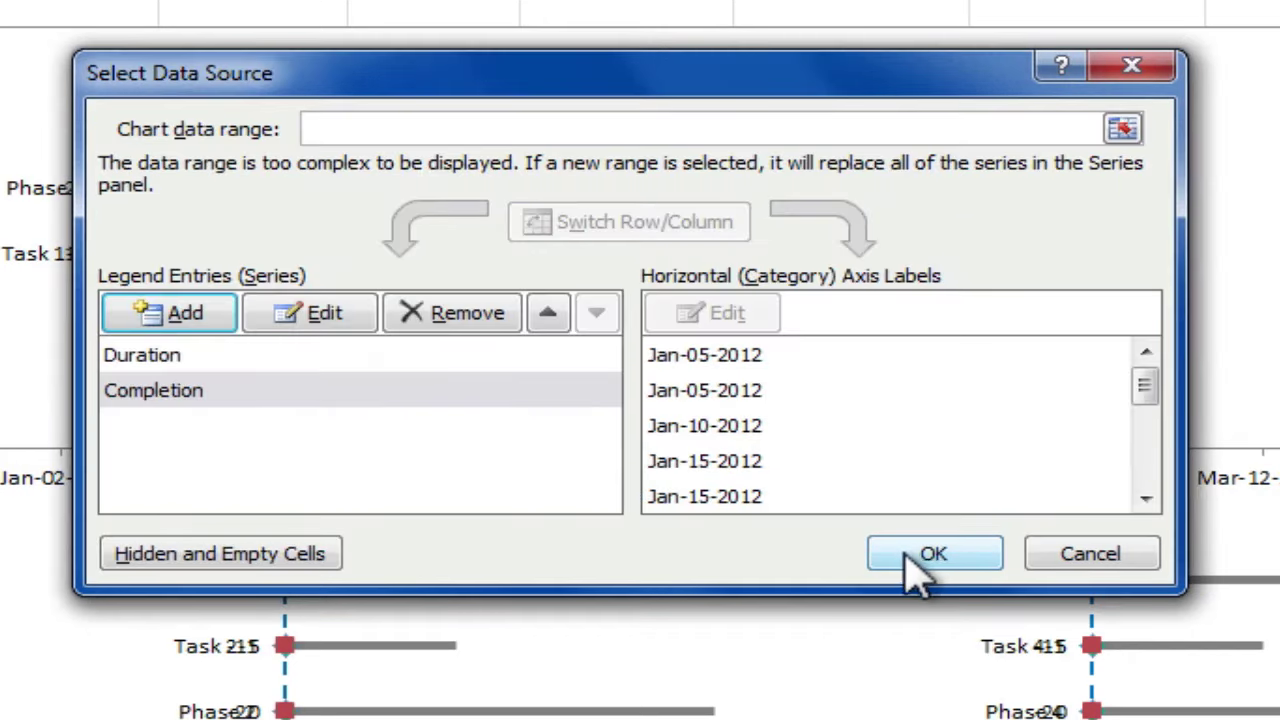
click(910, 556)
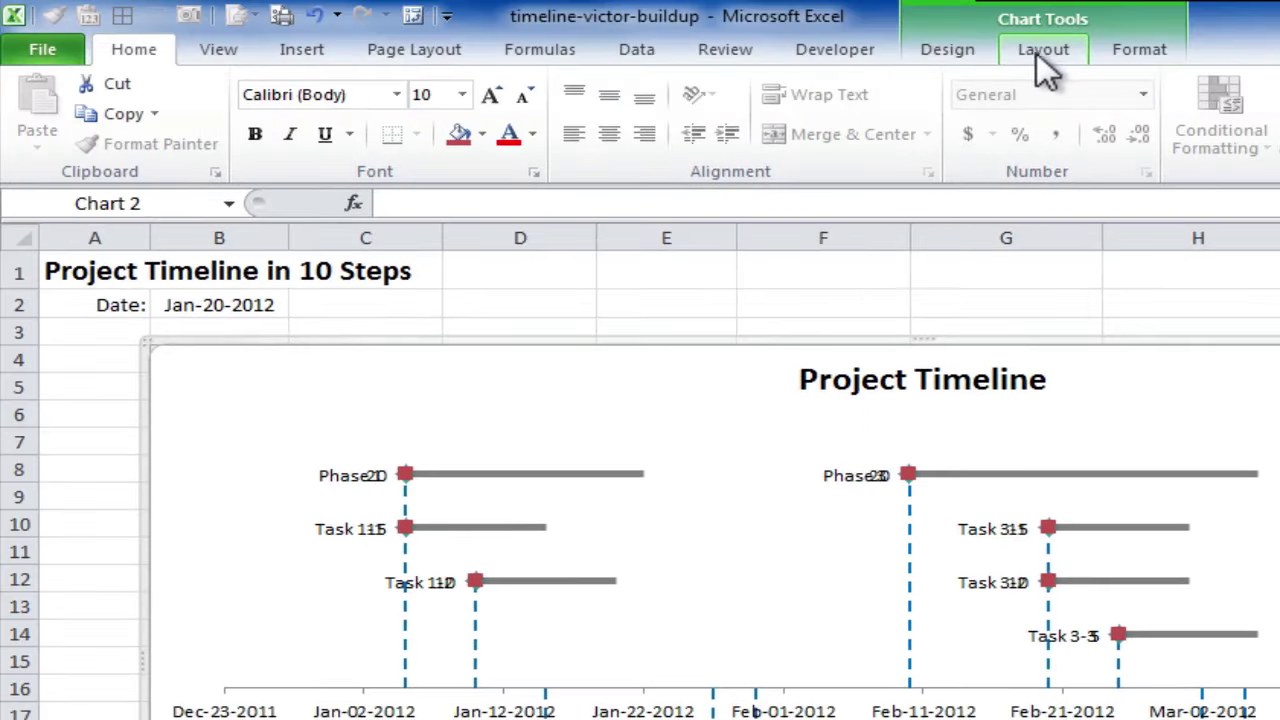
Give the "Completion" series built-in diamond markers of size 10.
click(1040, 53)
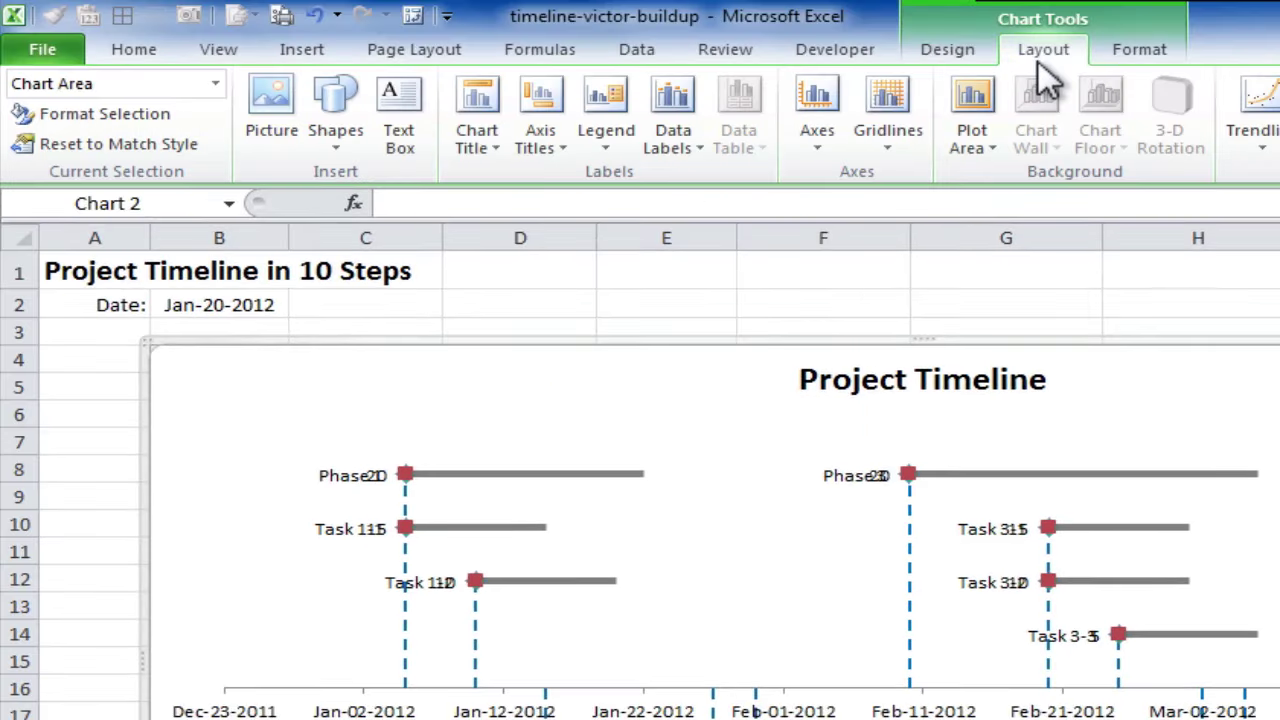
click(215, 84)
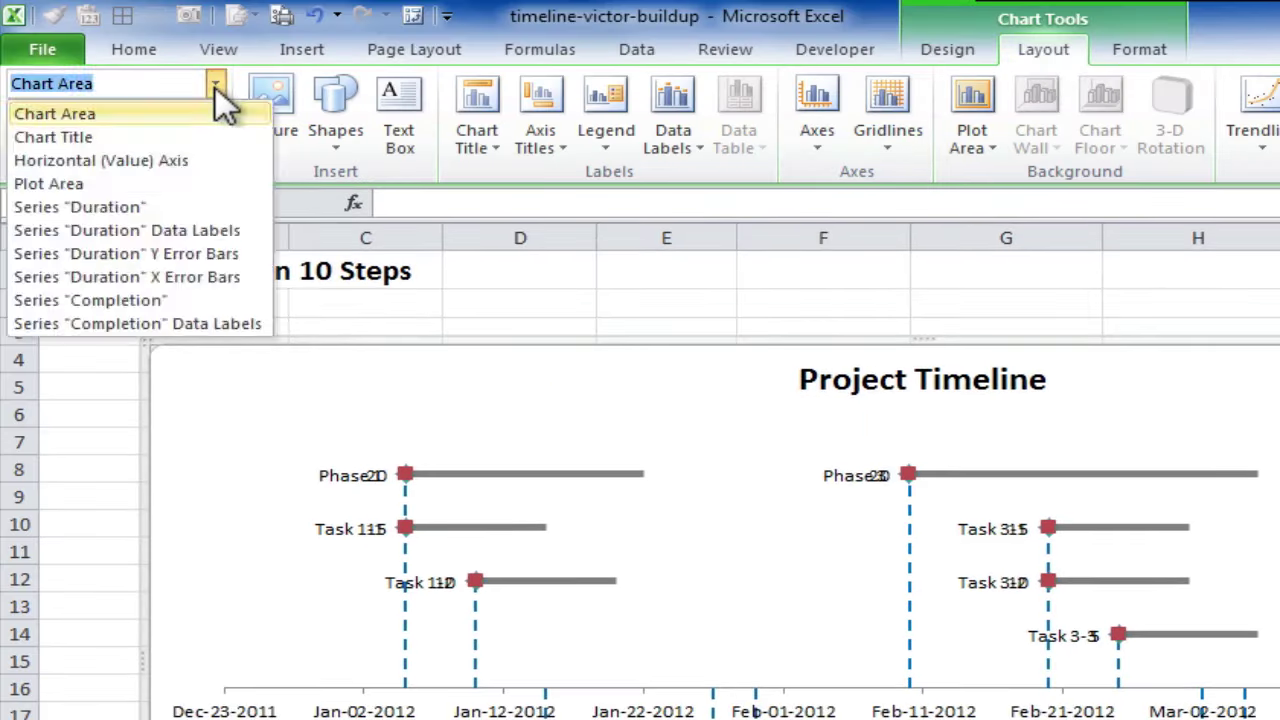
click(217, 299)
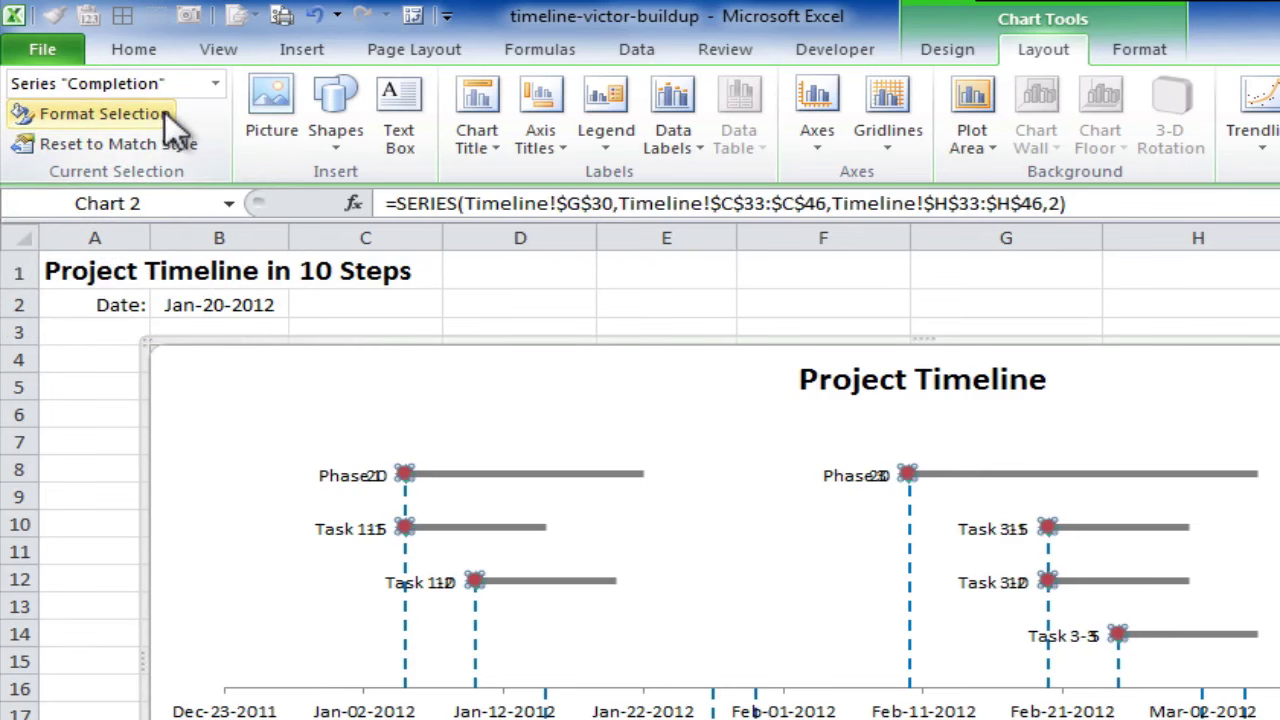
click(100, 113)
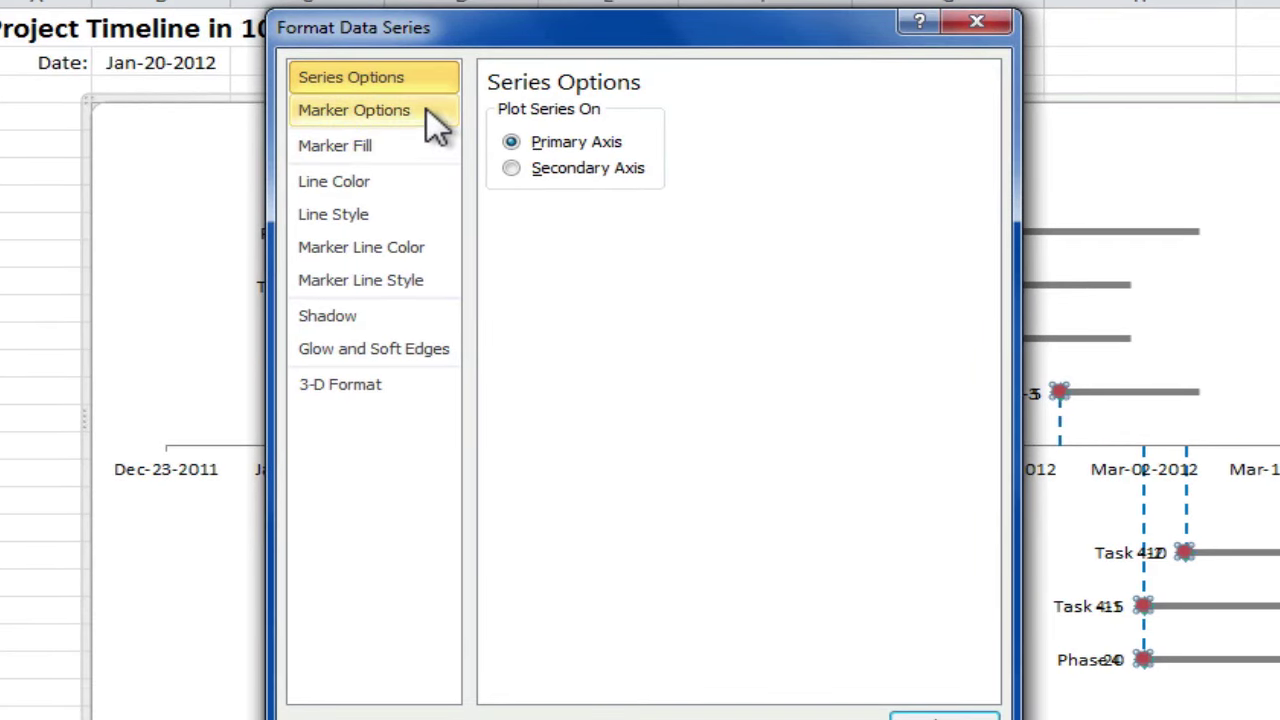
click(438, 128)
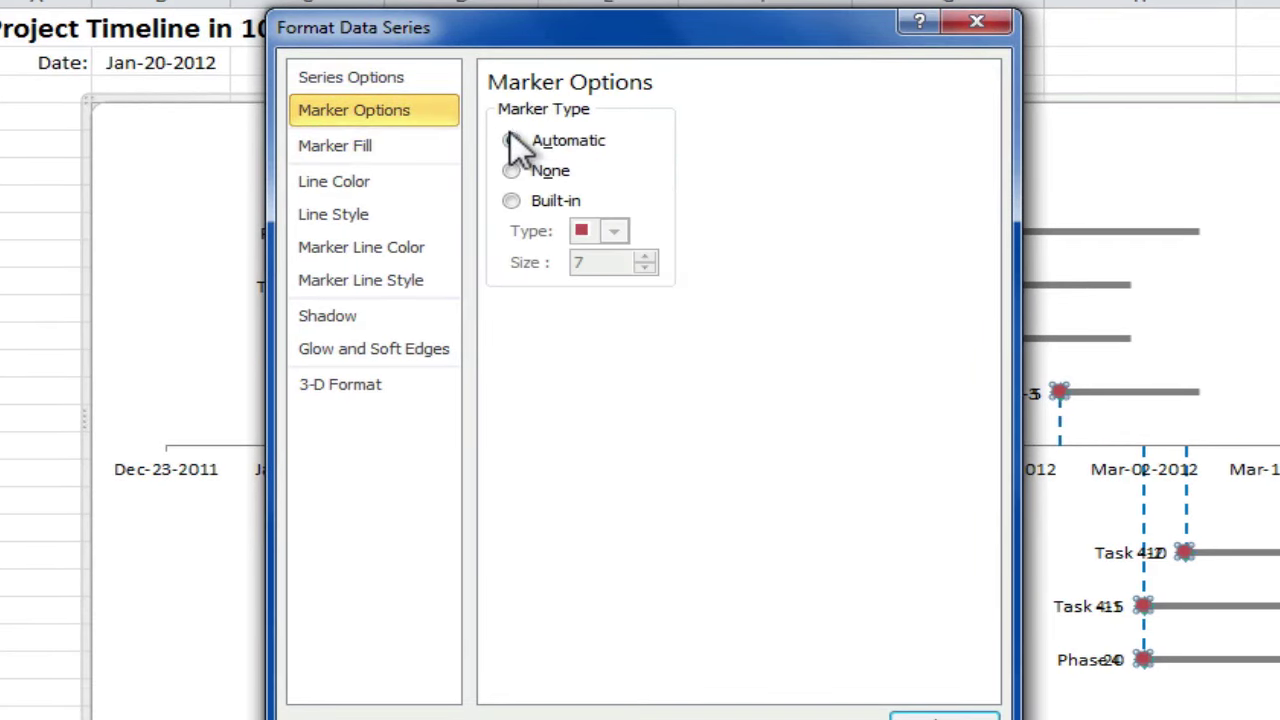
click(511, 201)
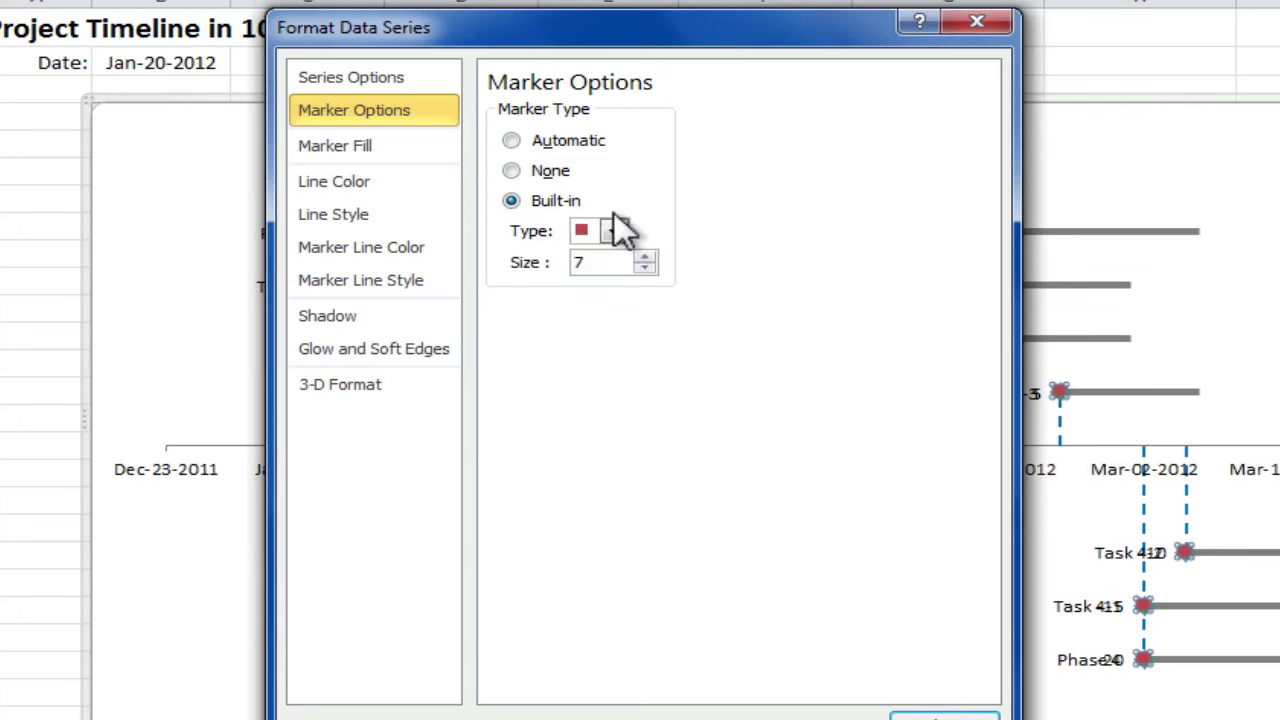
click(614, 232)
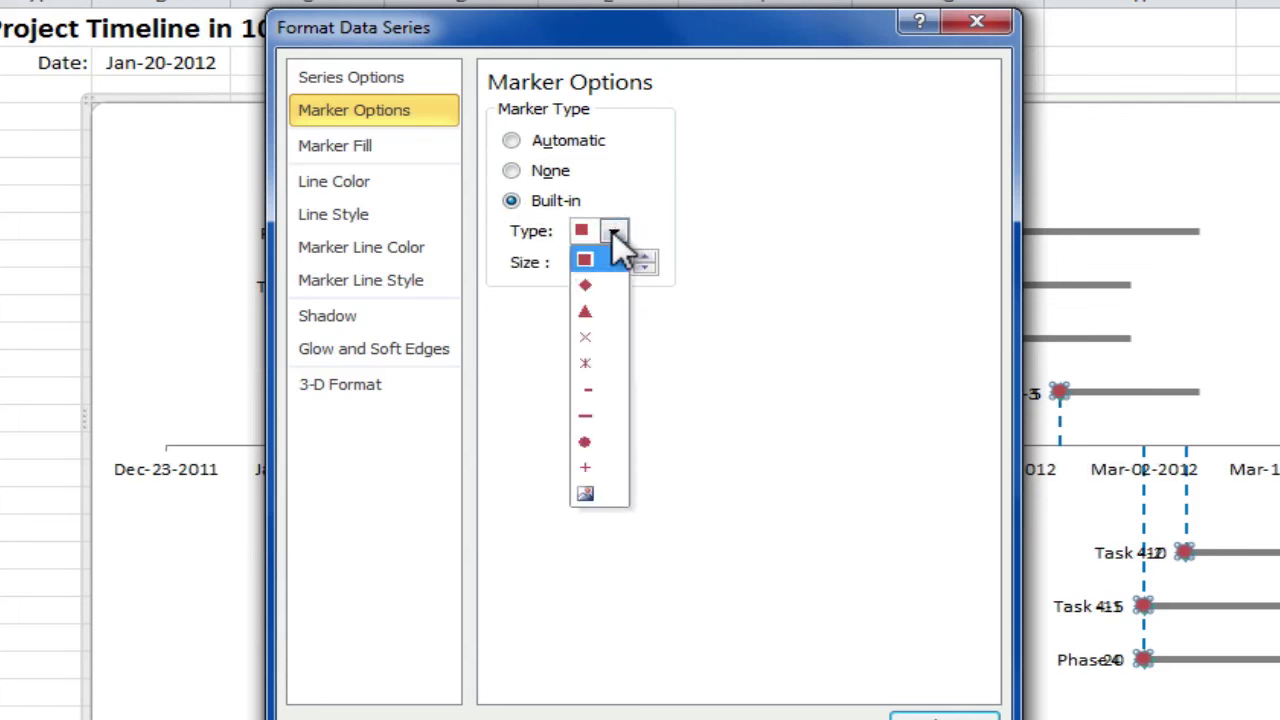
click(610, 284)
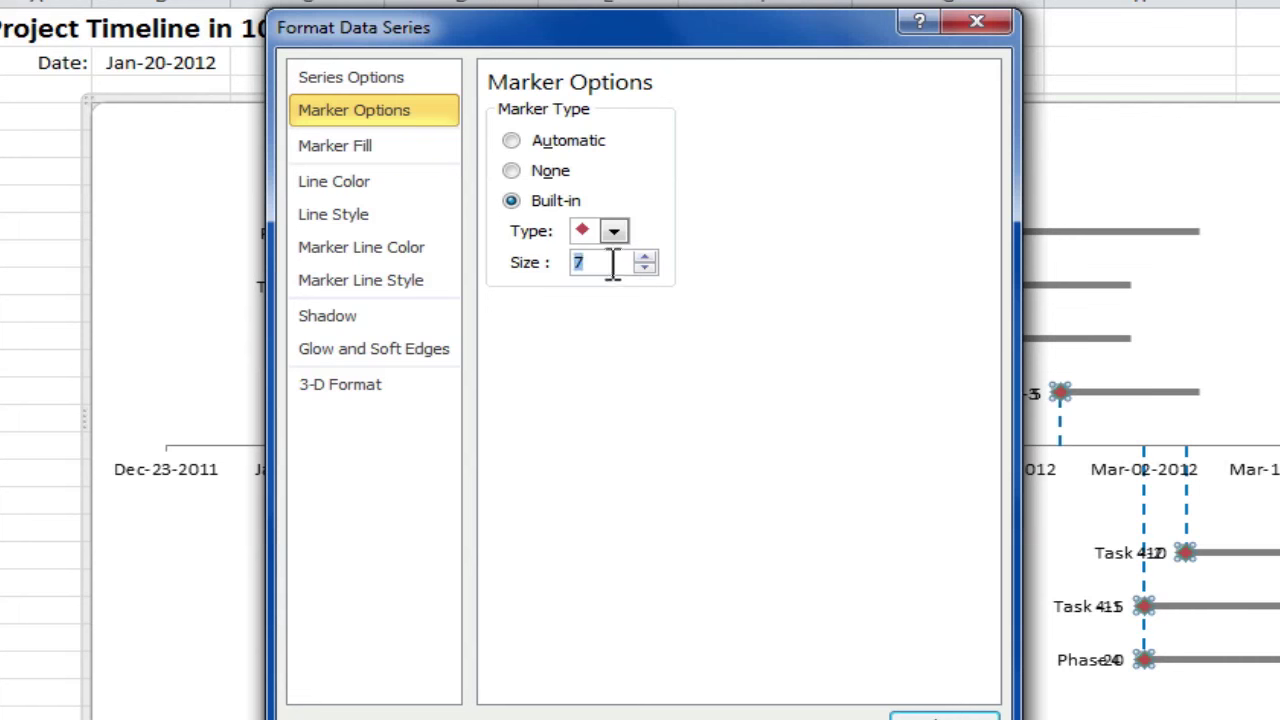
text(10)
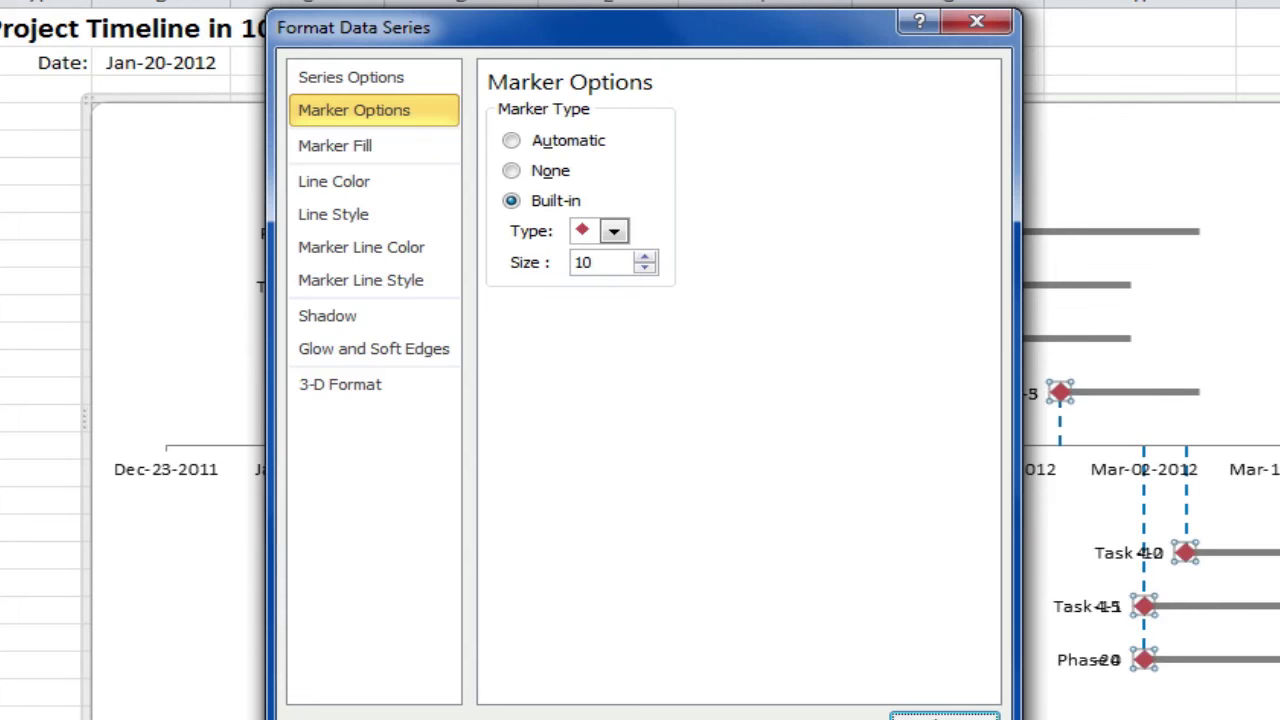
Give the "Completion" series markers a solid green fill and turn off that series' data labels.
click(418, 148)
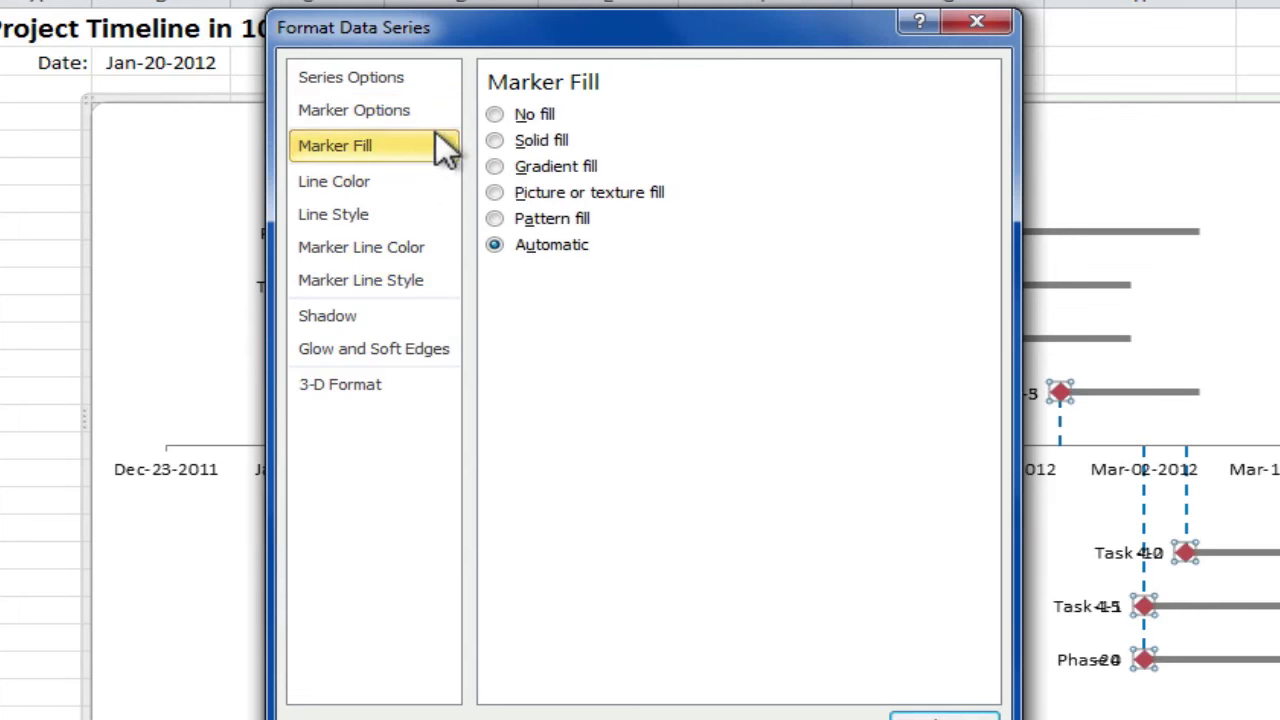
click(496, 141)
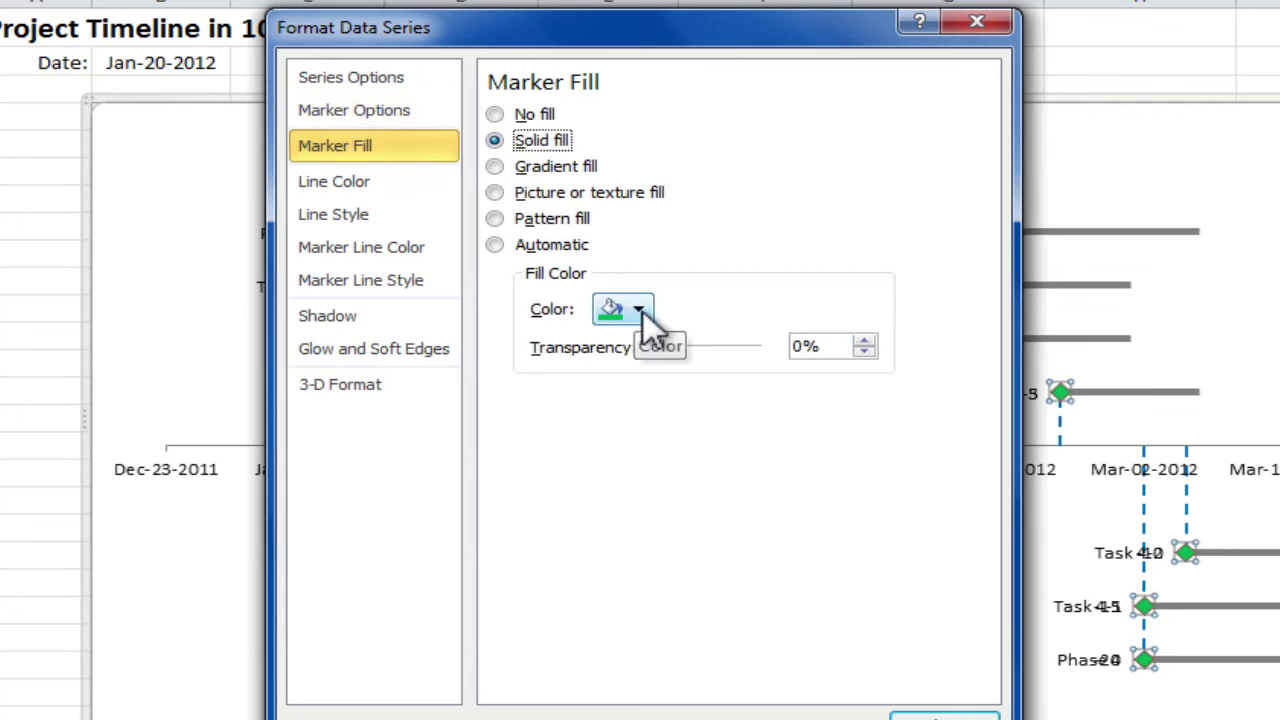
click(645, 312)
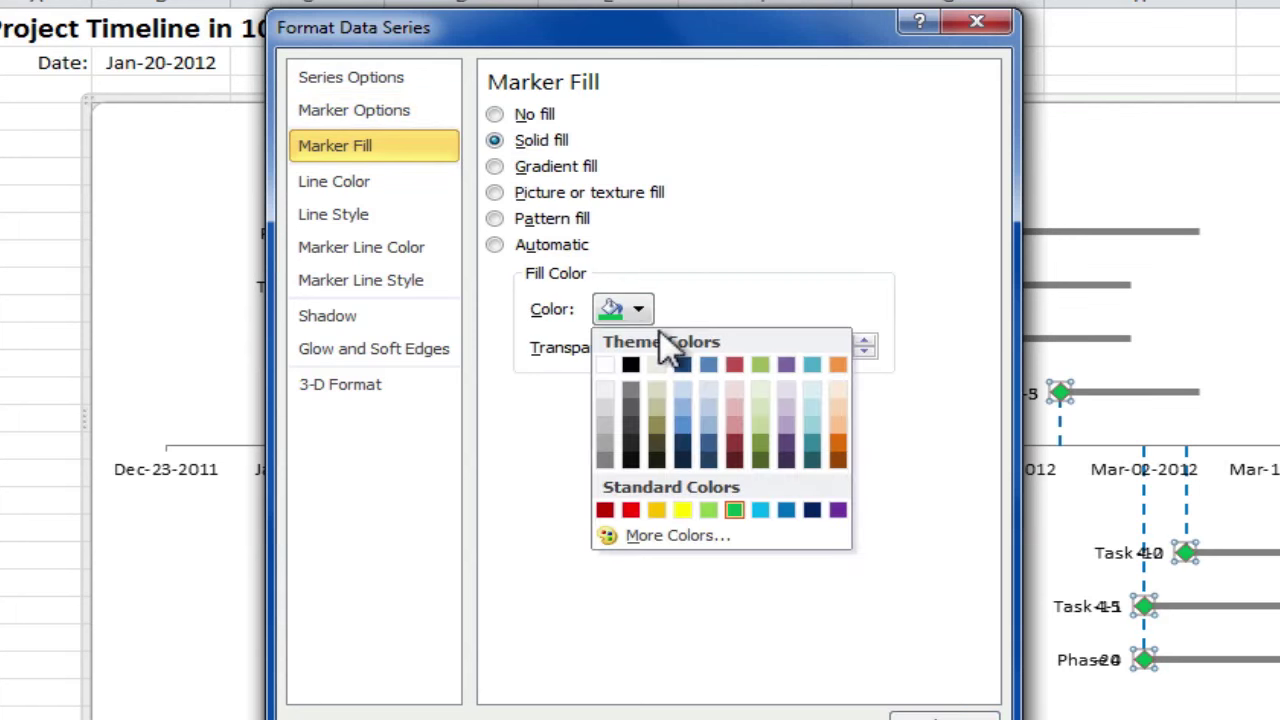
click(735, 510)
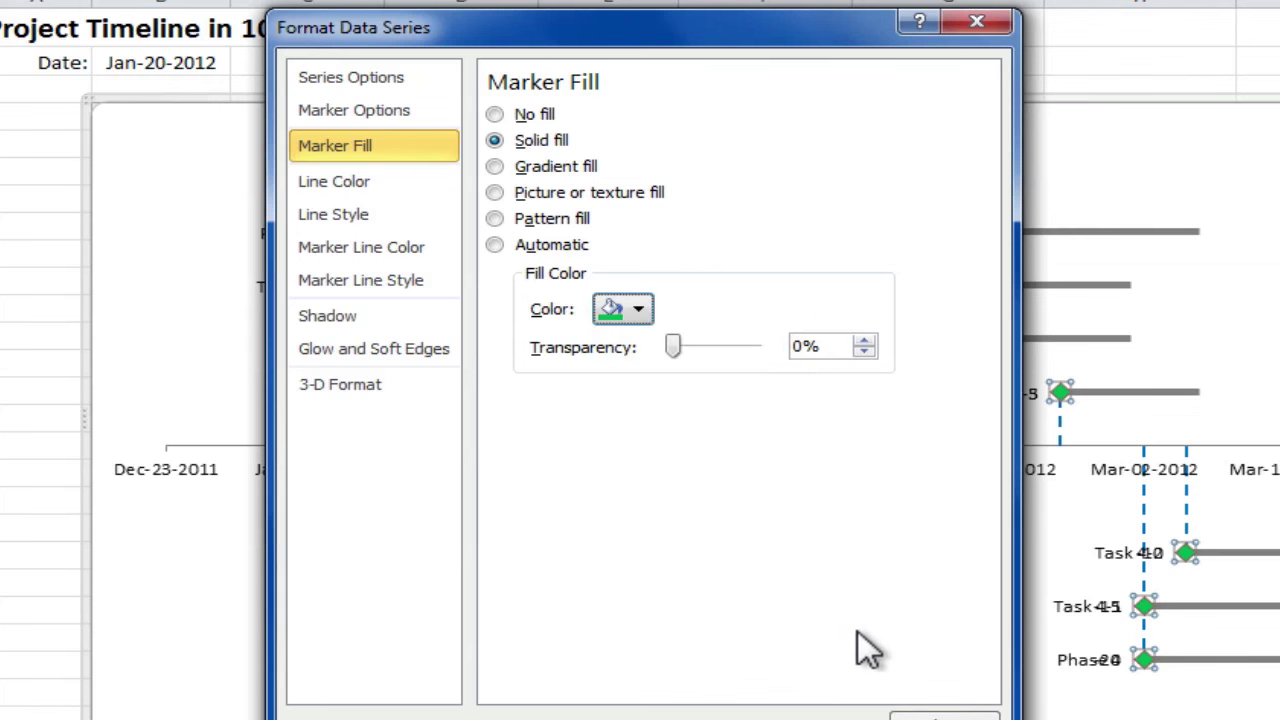
click(930, 714)
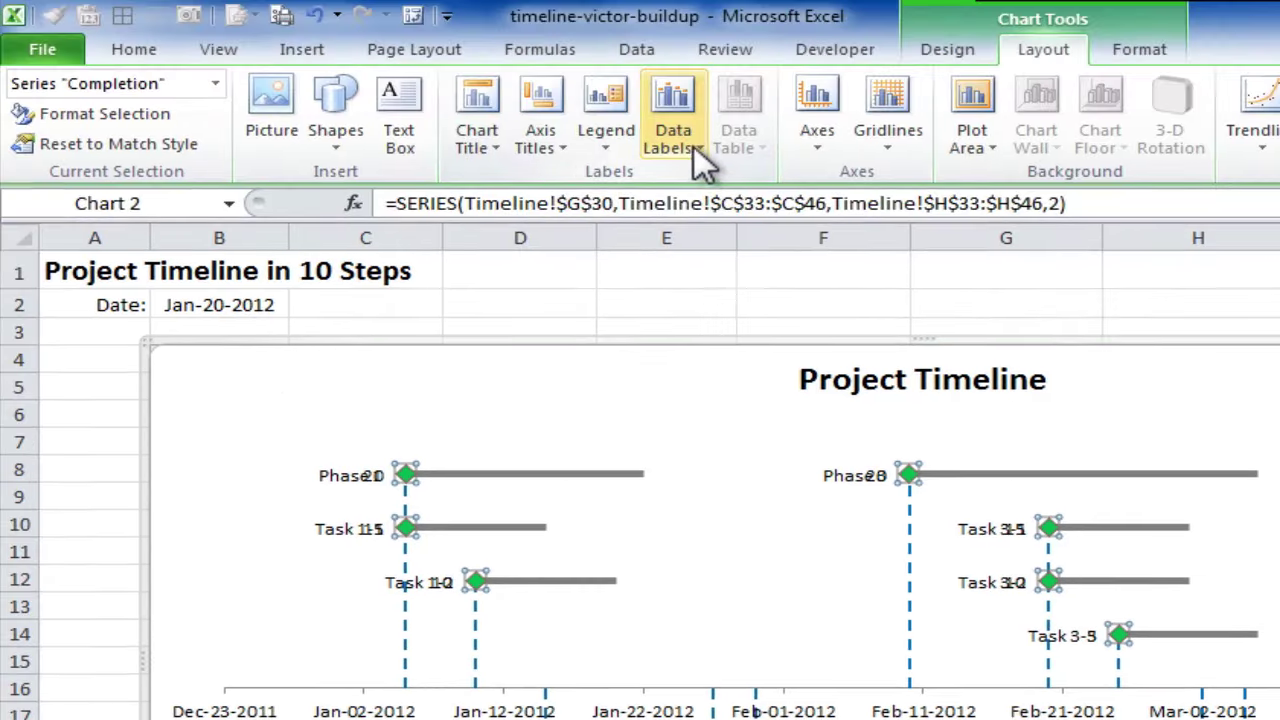
click(698, 148)
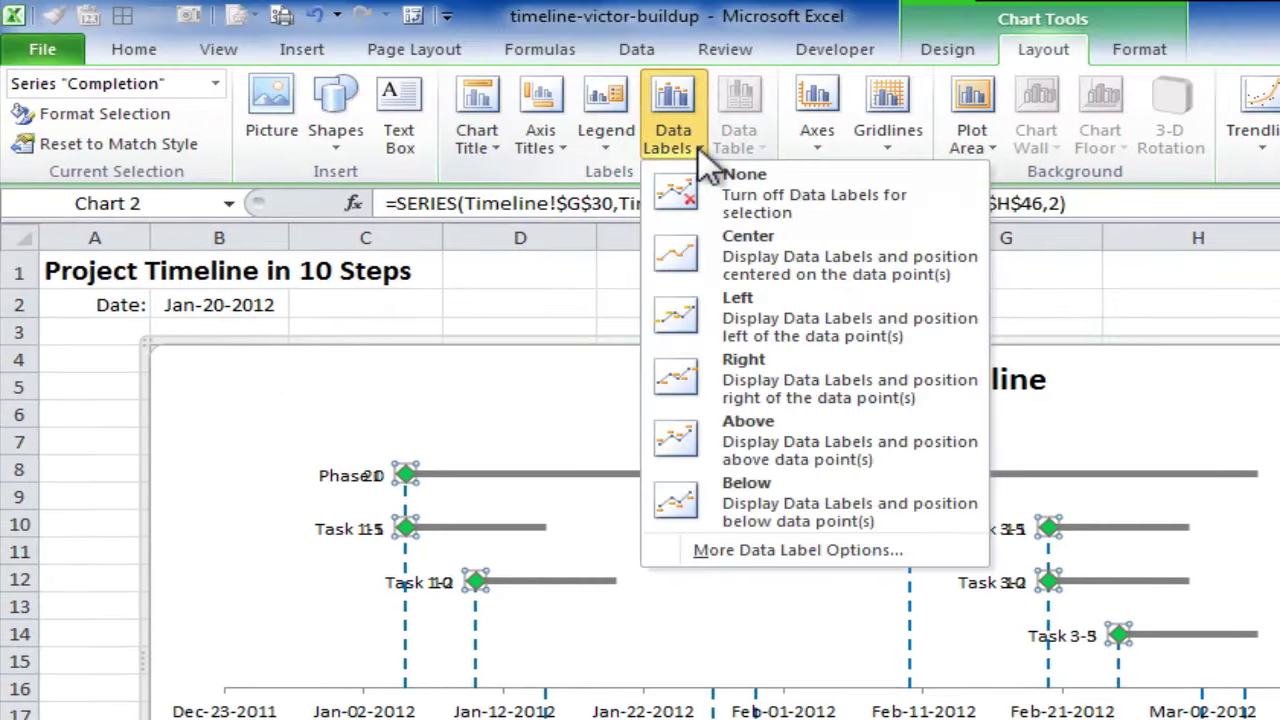
click(827, 200)
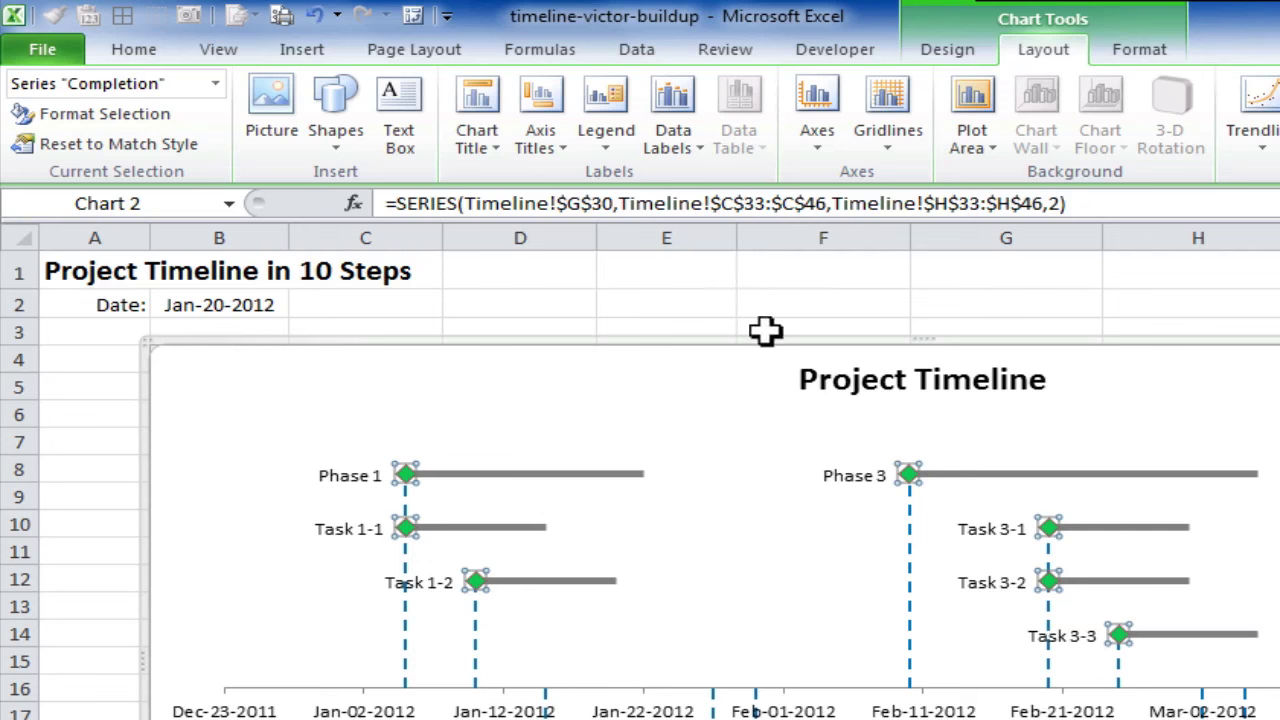
Add error bars to the "Completion" series and set its vertical error bars to a fixed value of 0.
click(215, 83)
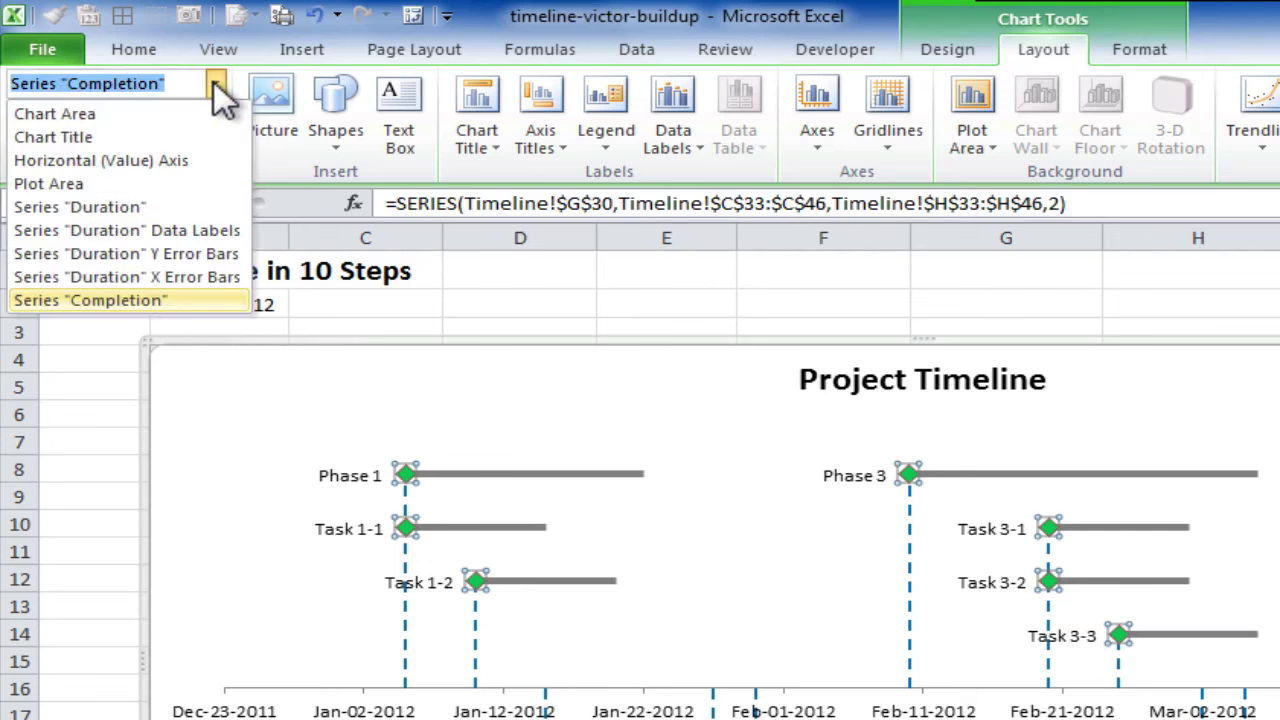
click(211, 299)
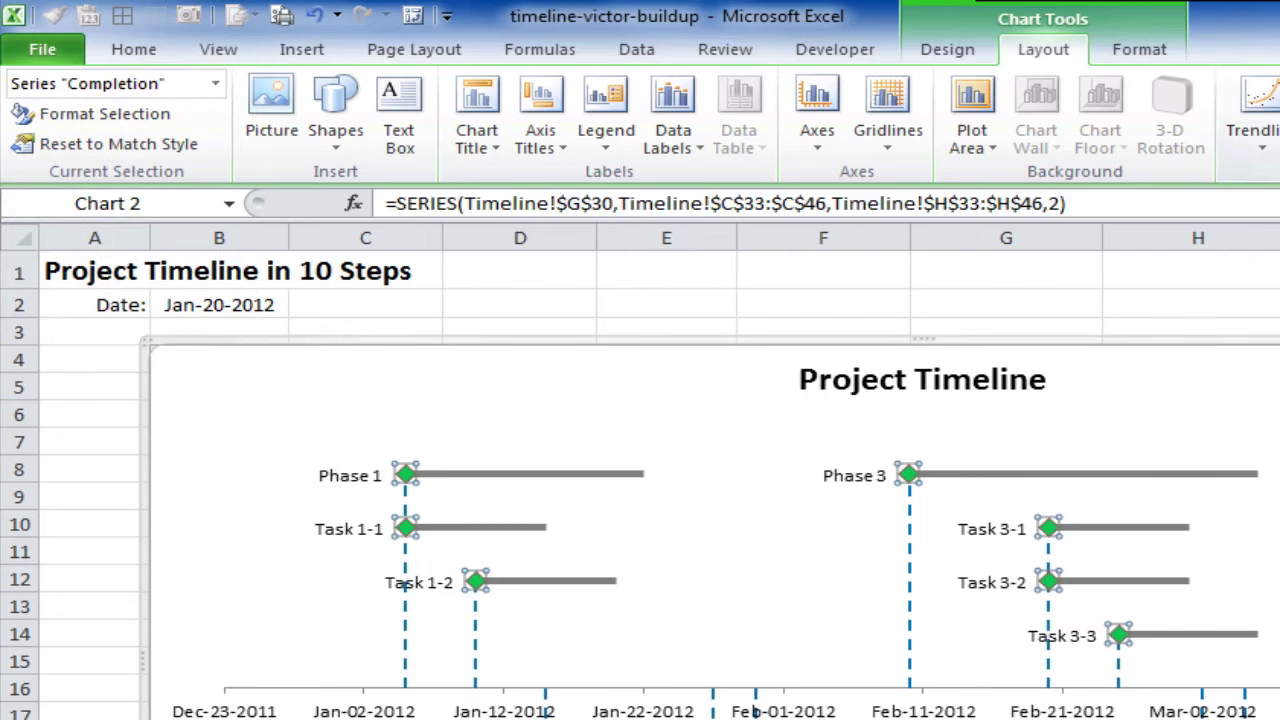
click(888, 146)
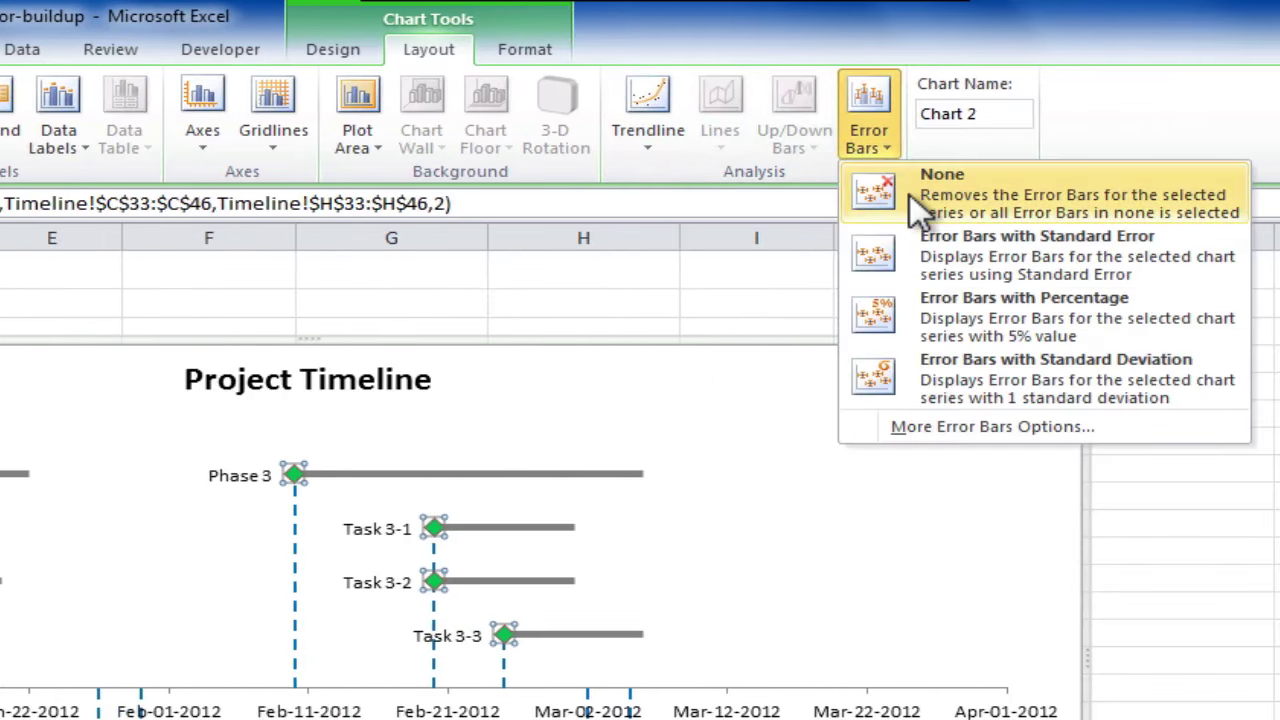
click(930, 426)
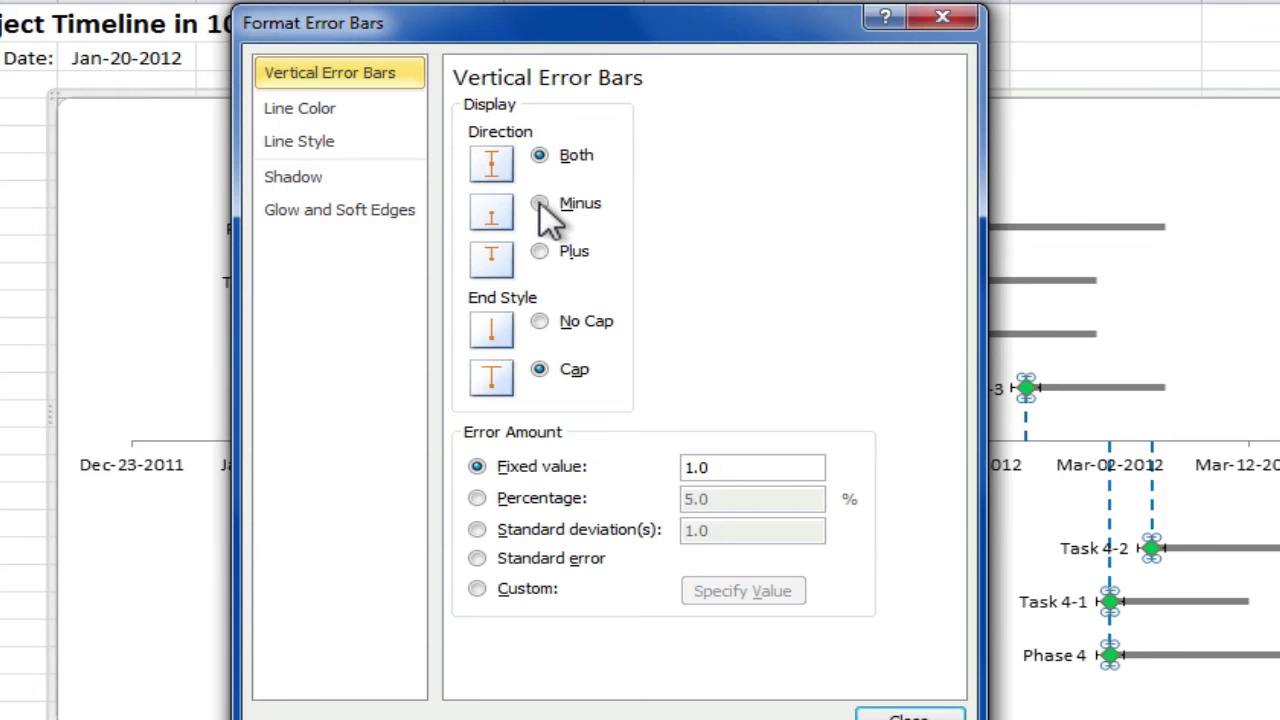
click(737, 465)
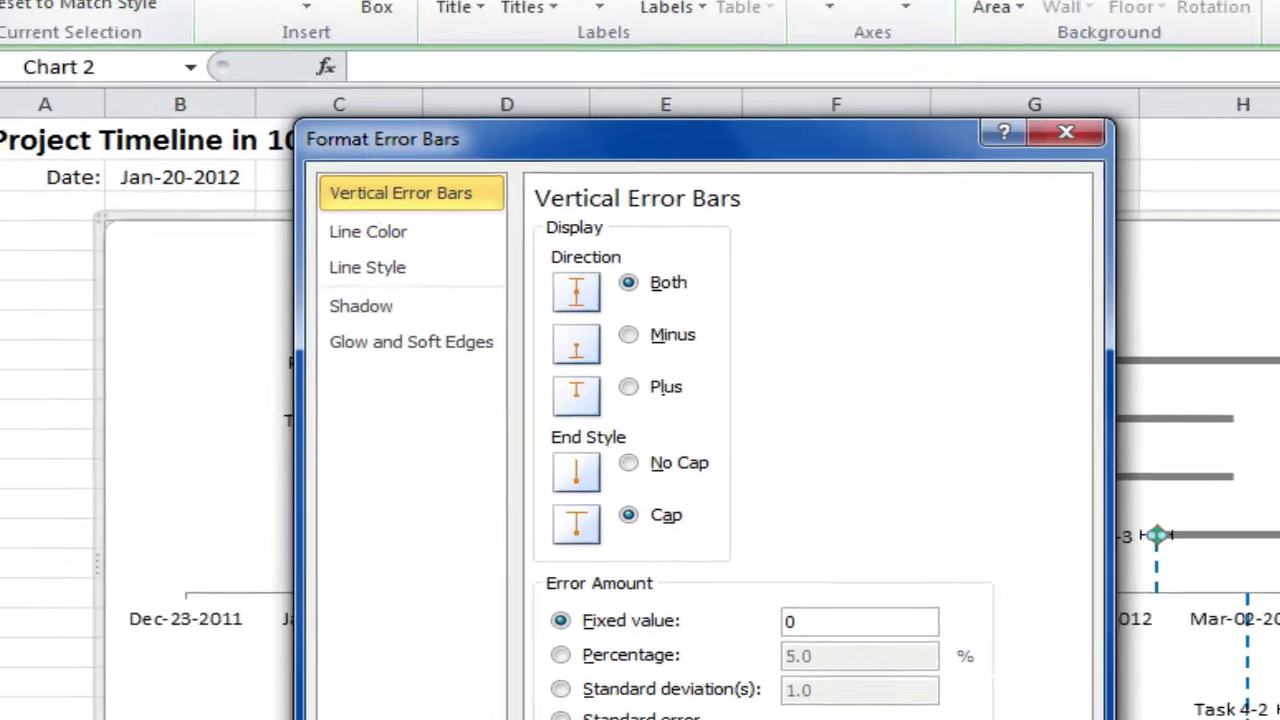
Set the "Completion" horizontal error bars to Plus direction and No Cap, with custom positive error values from the Completion column.
click(264, 103)
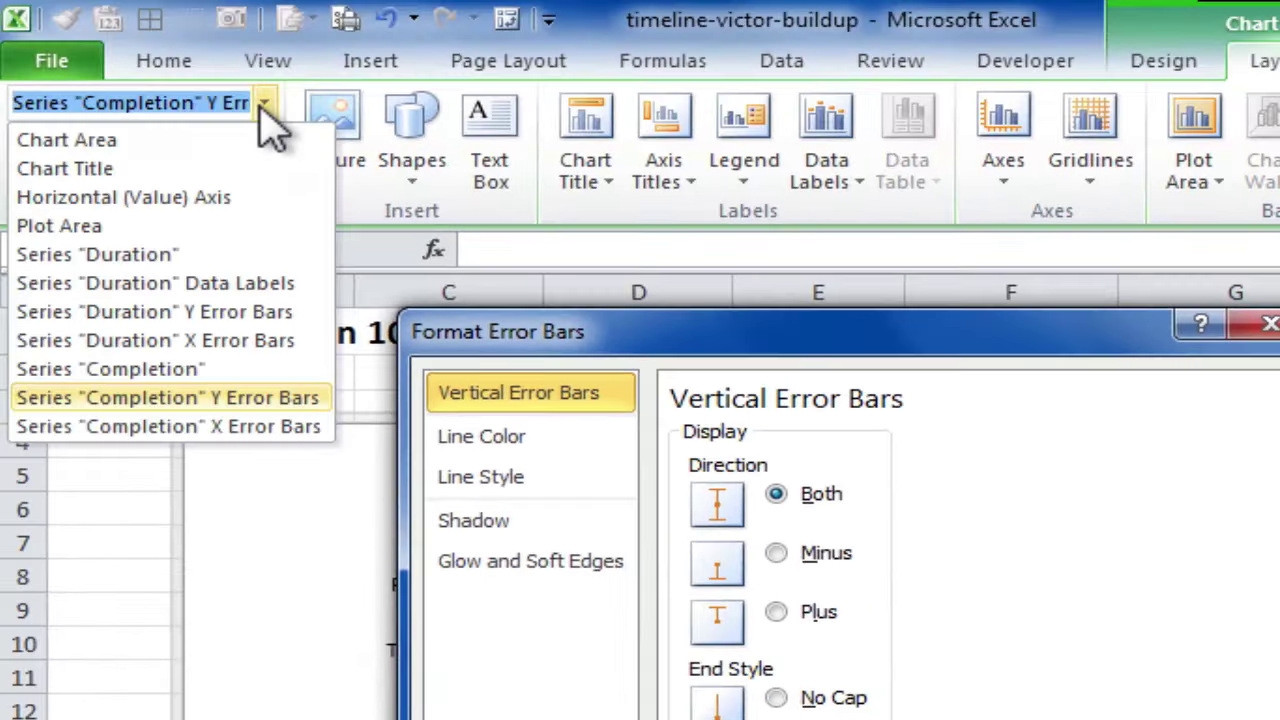
click(305, 427)
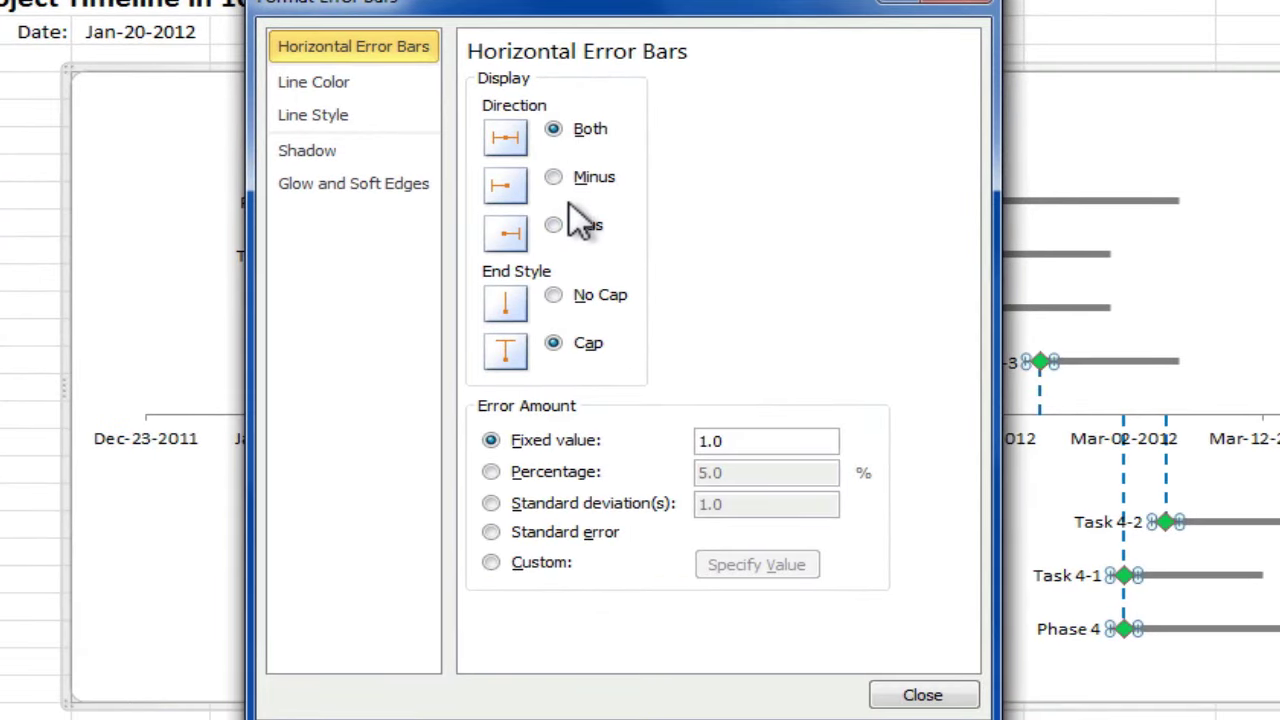
click(554, 226)
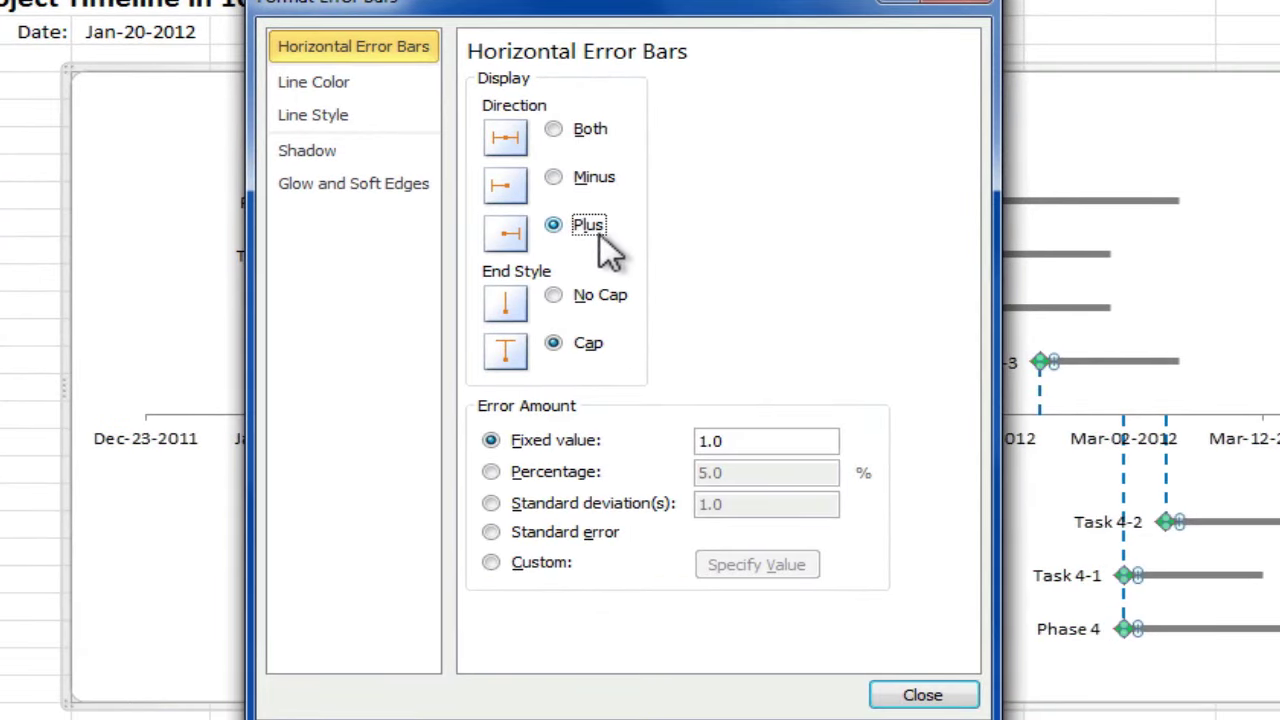
click(558, 295)
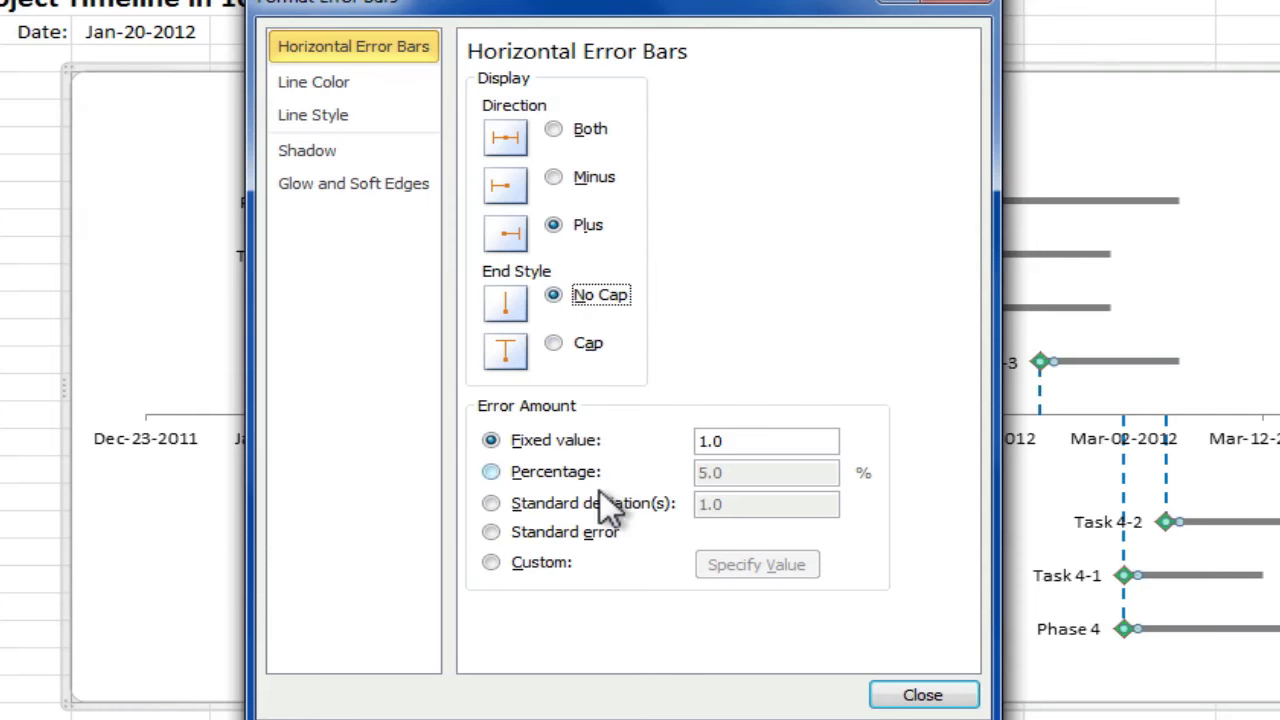
click(544, 562)
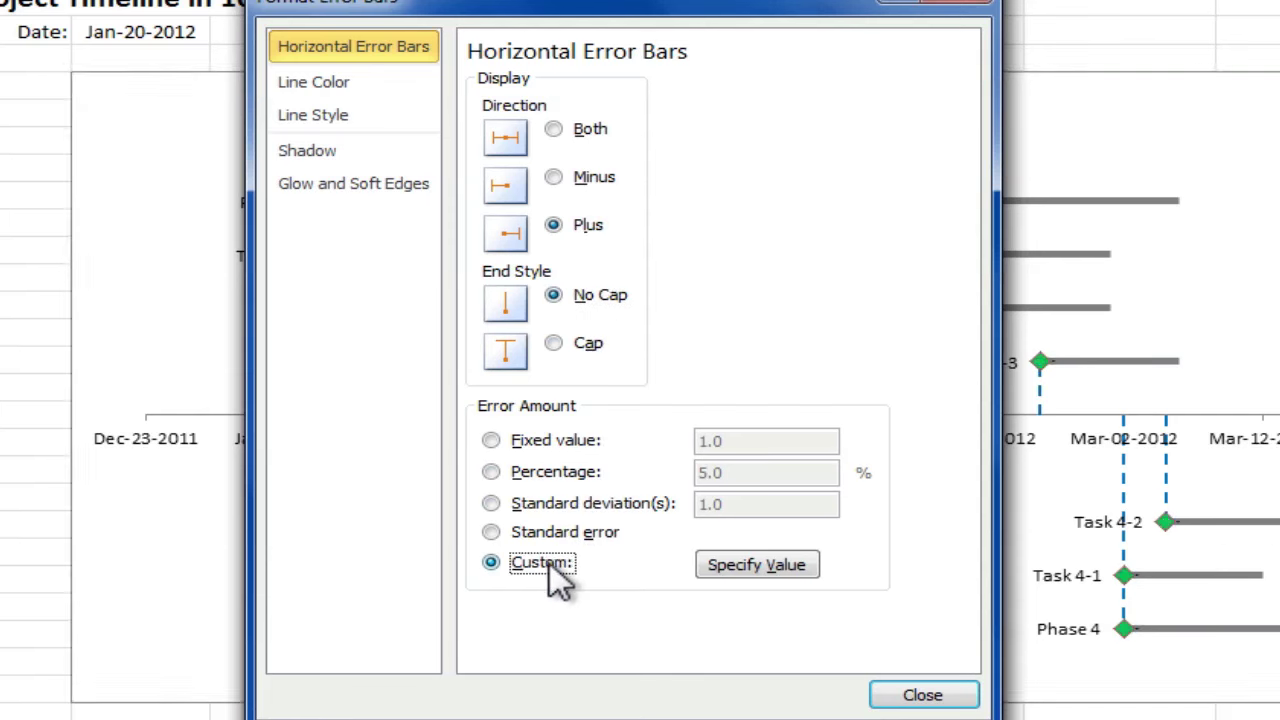
click(755, 563)
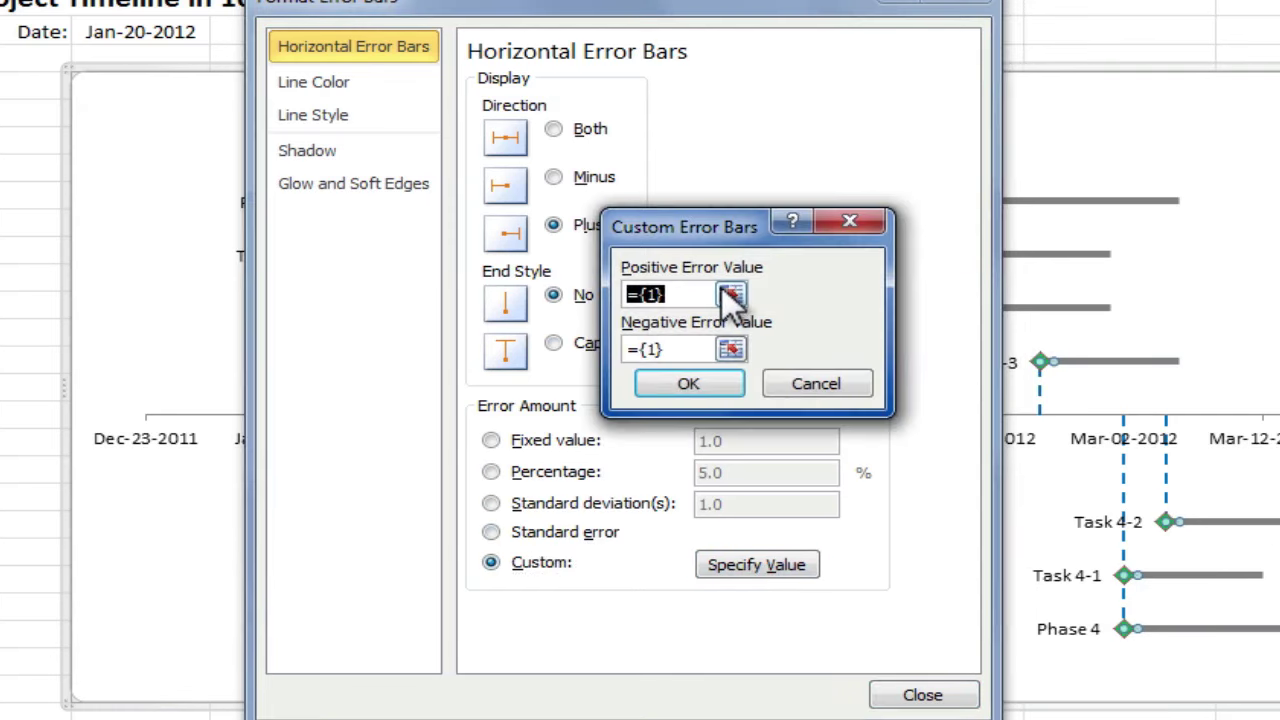
click(730, 294)
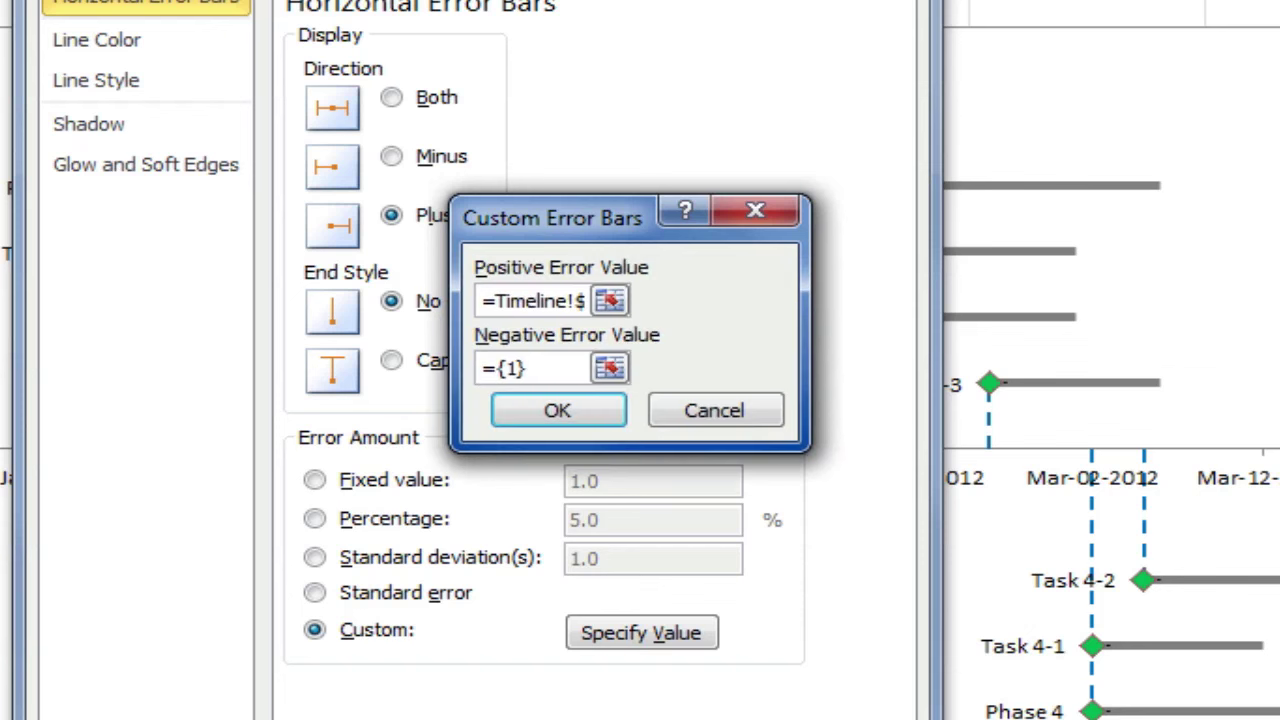
click(603, 418)
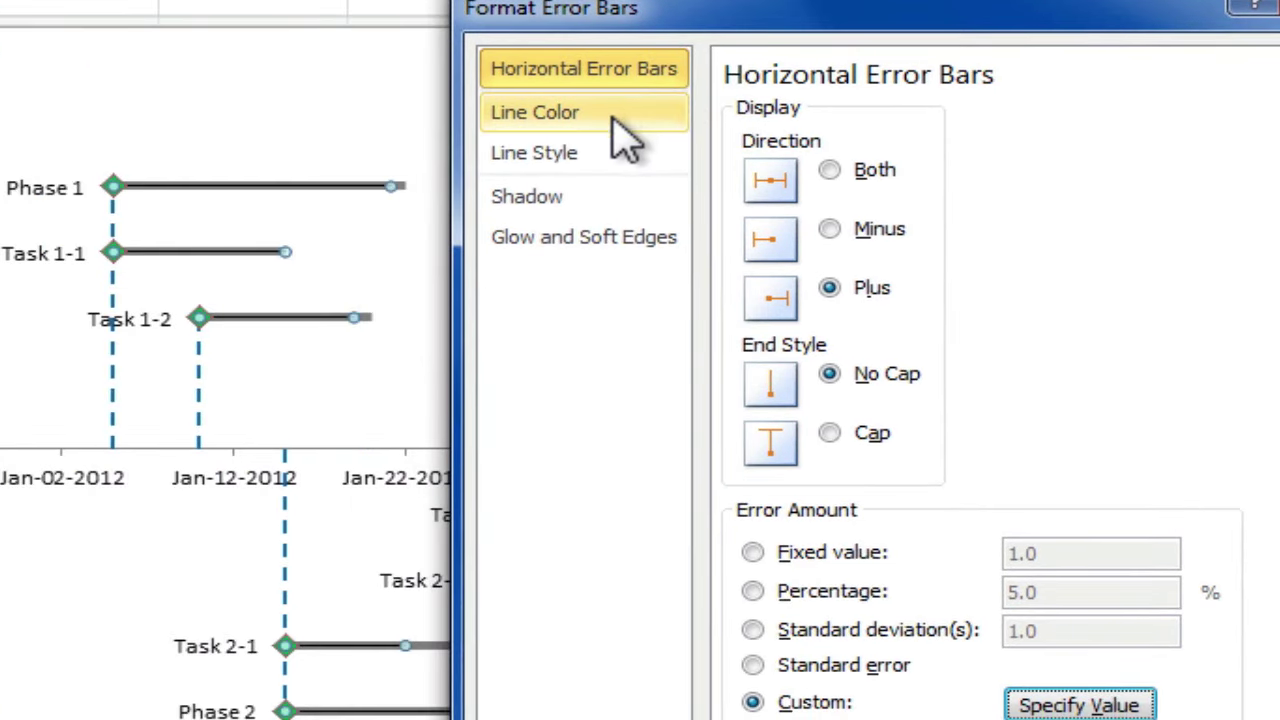
Format the "Completion" horizontal error bars as solid green lines with a width of 7 pt.
click(617, 114)
click(733, 147)
click(889, 256)
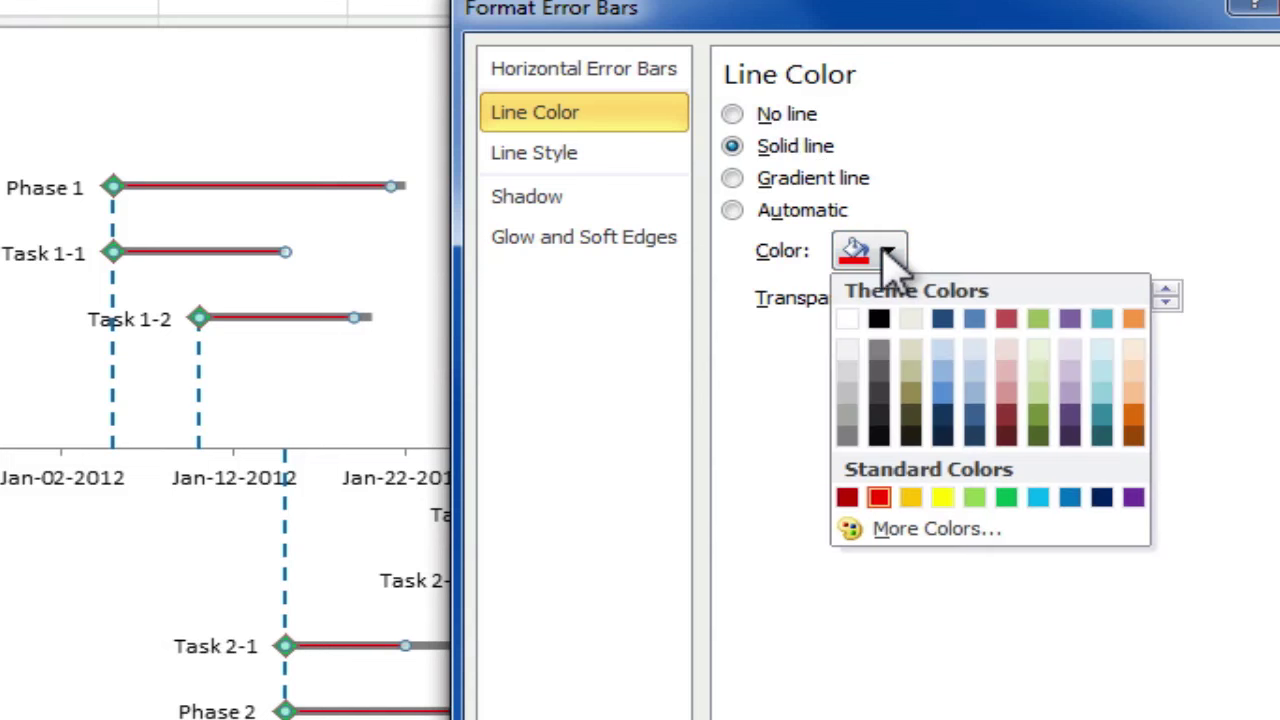
click(1007, 500)
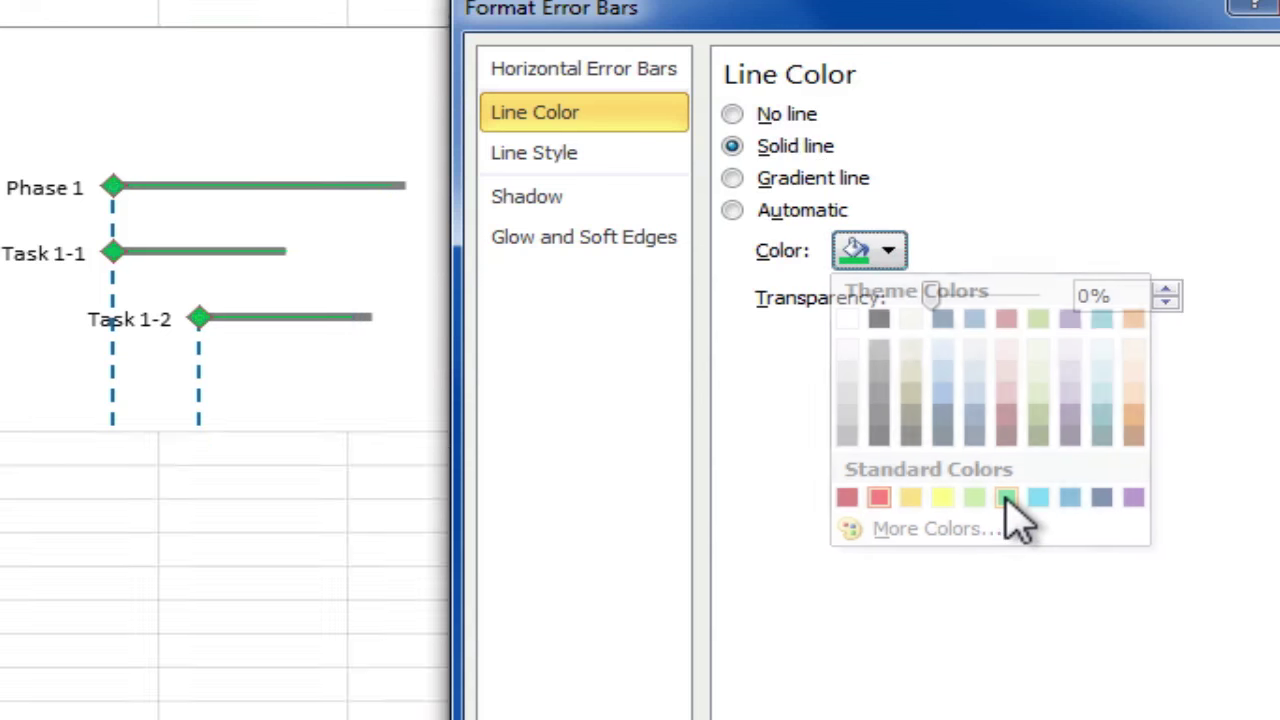
click(662, 168)
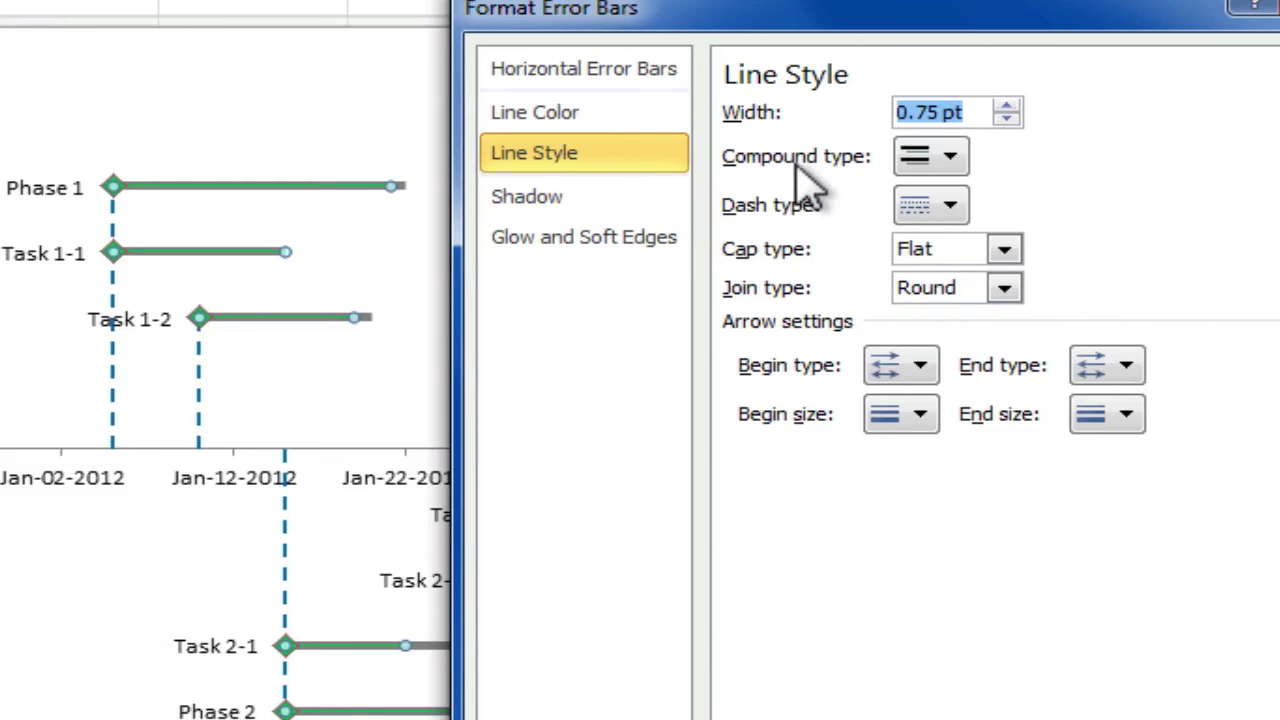
text(7)
key(Tab)
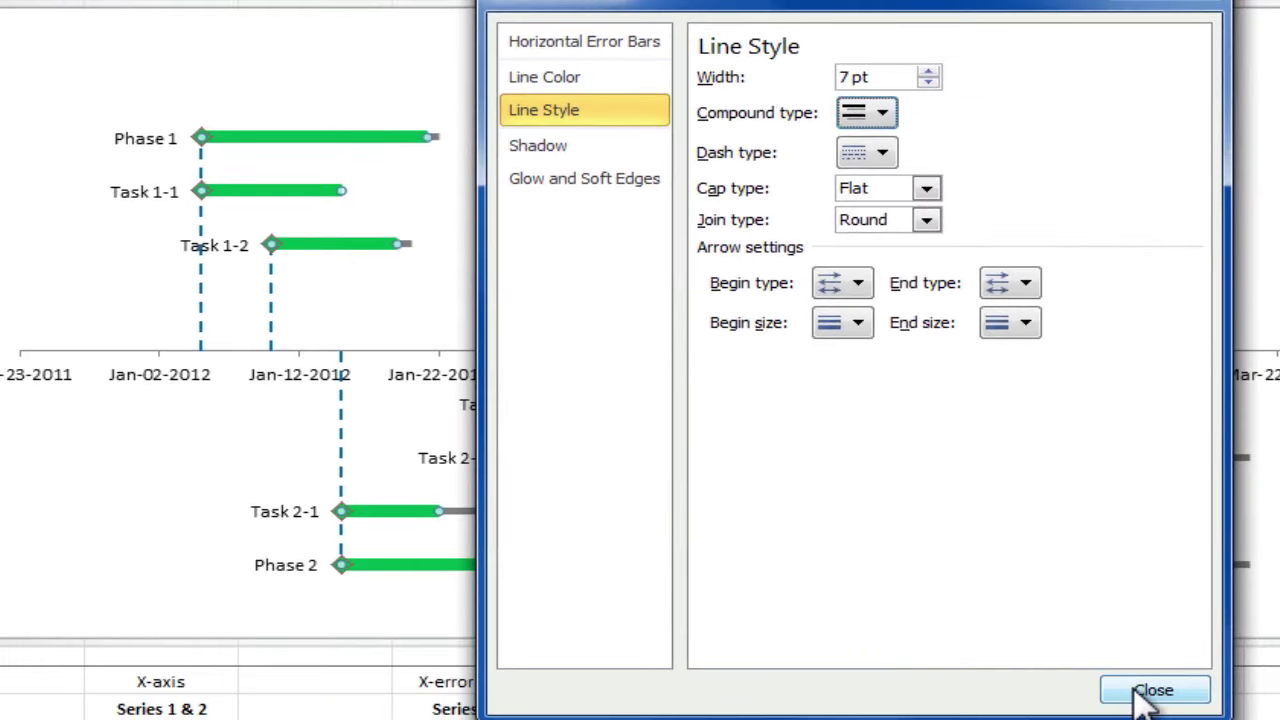
click(1147, 692)
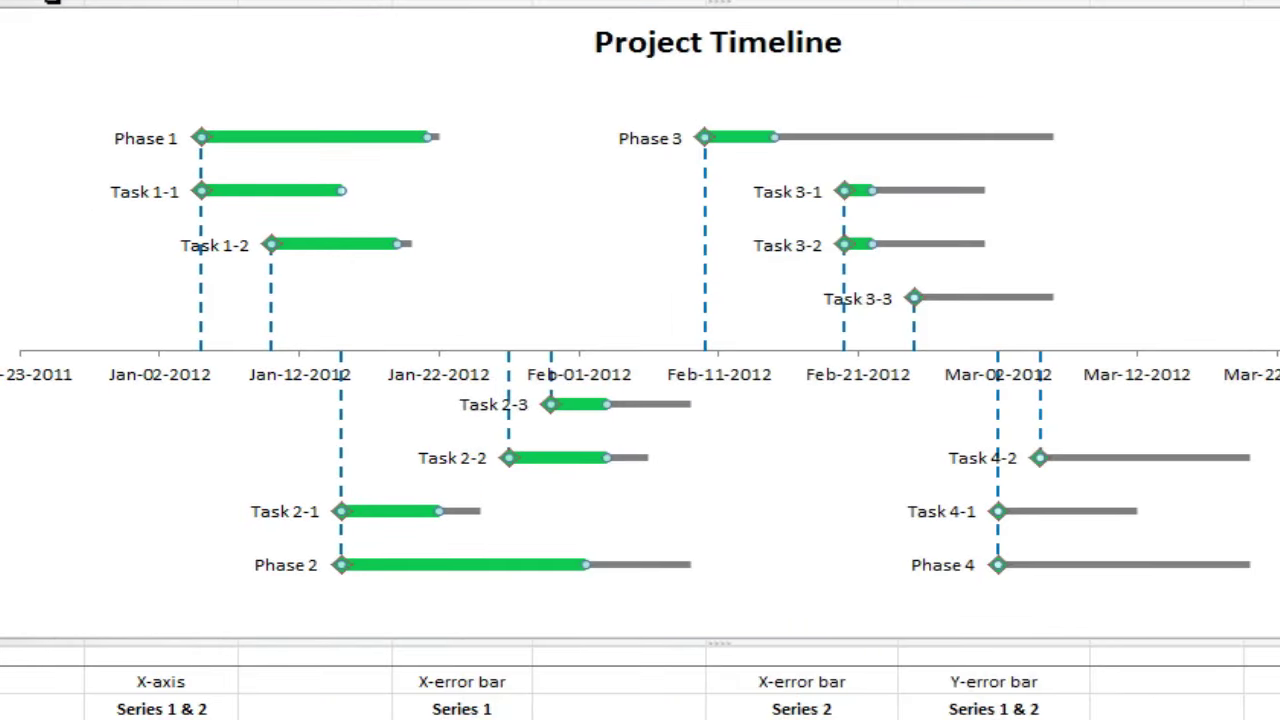
key(Escape)
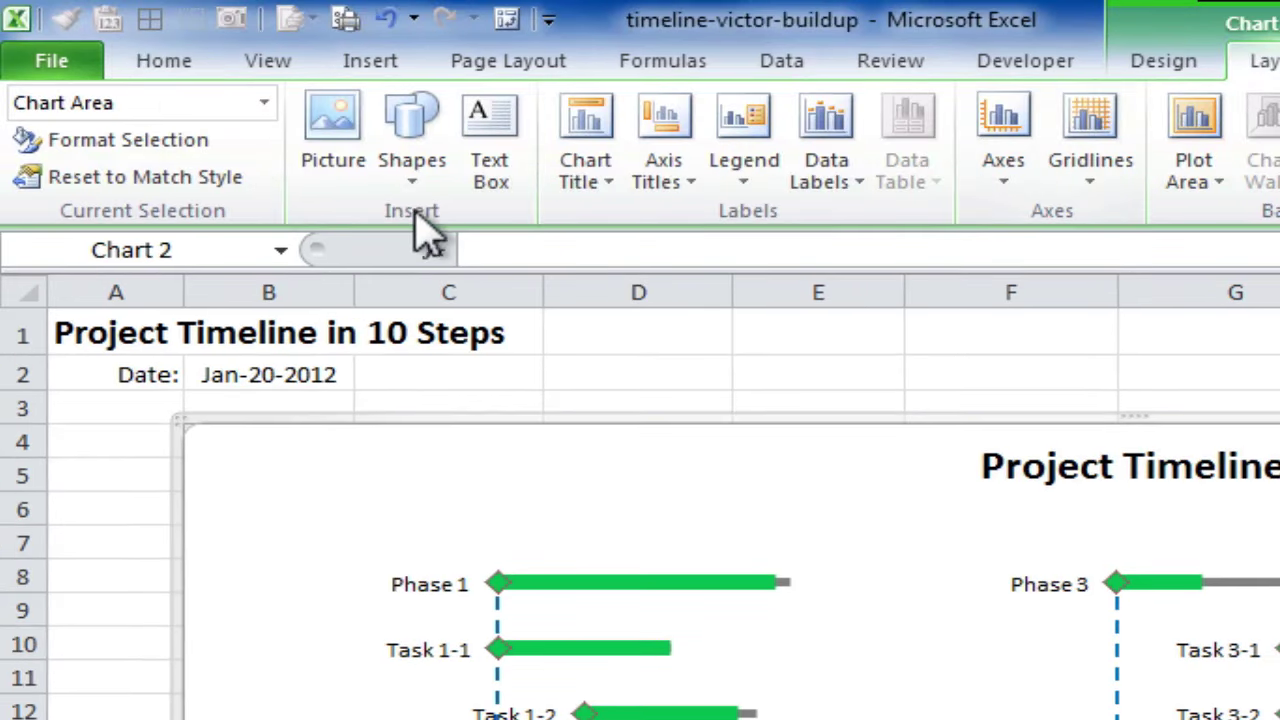
Remove the marker outlines of the "Completion" series by setting its marker line color to No line.
click(263, 103)
click(263, 140)
click(263, 103)
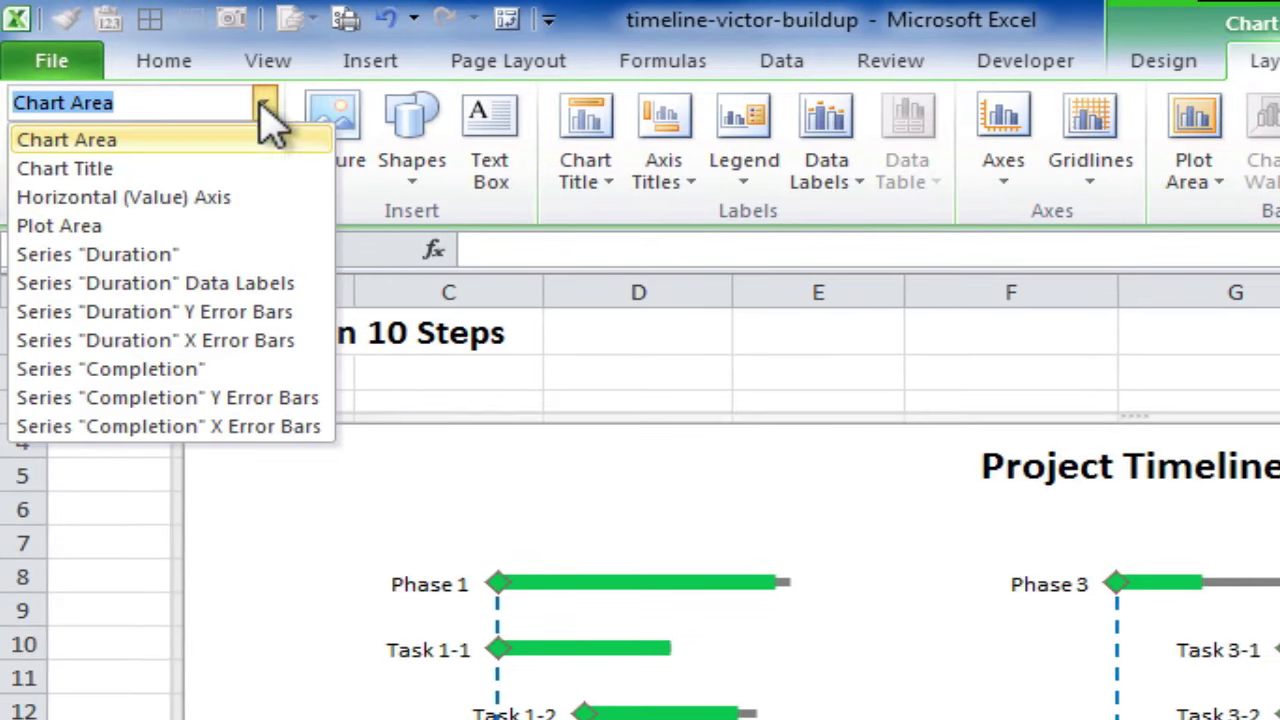
click(266, 369)
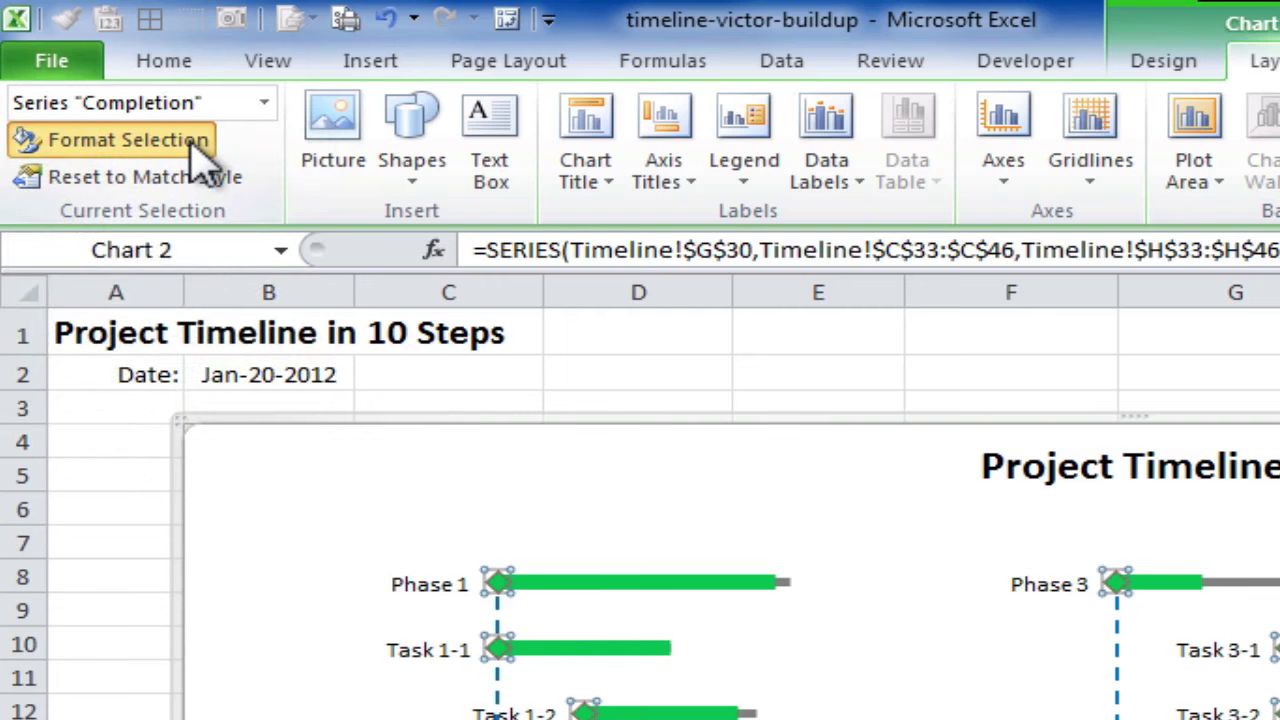
click(192, 140)
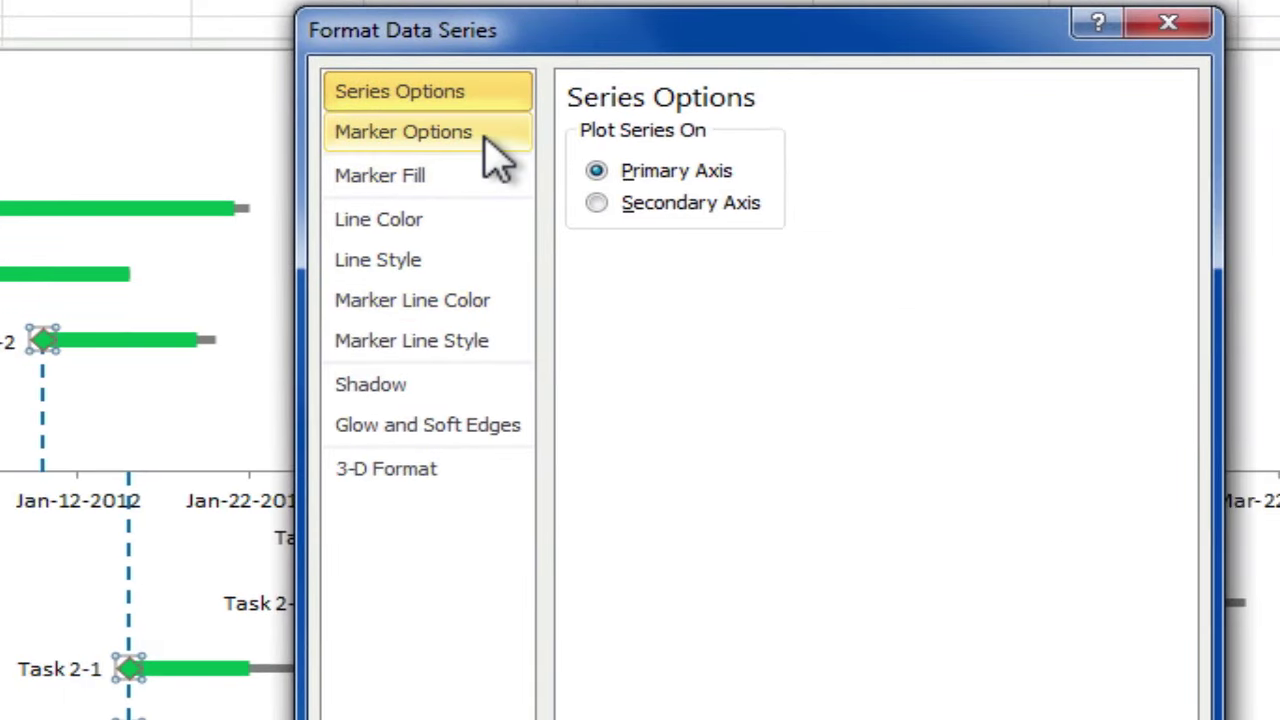
click(1044, 520)
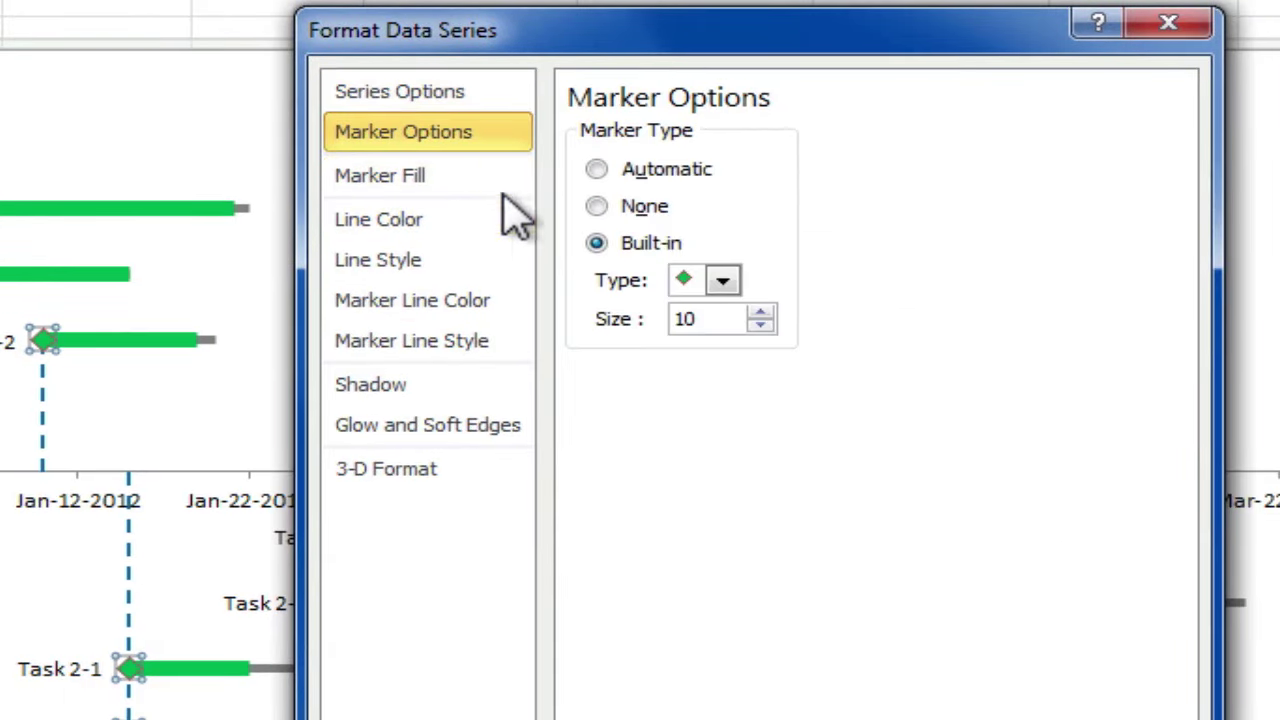
click(495, 178)
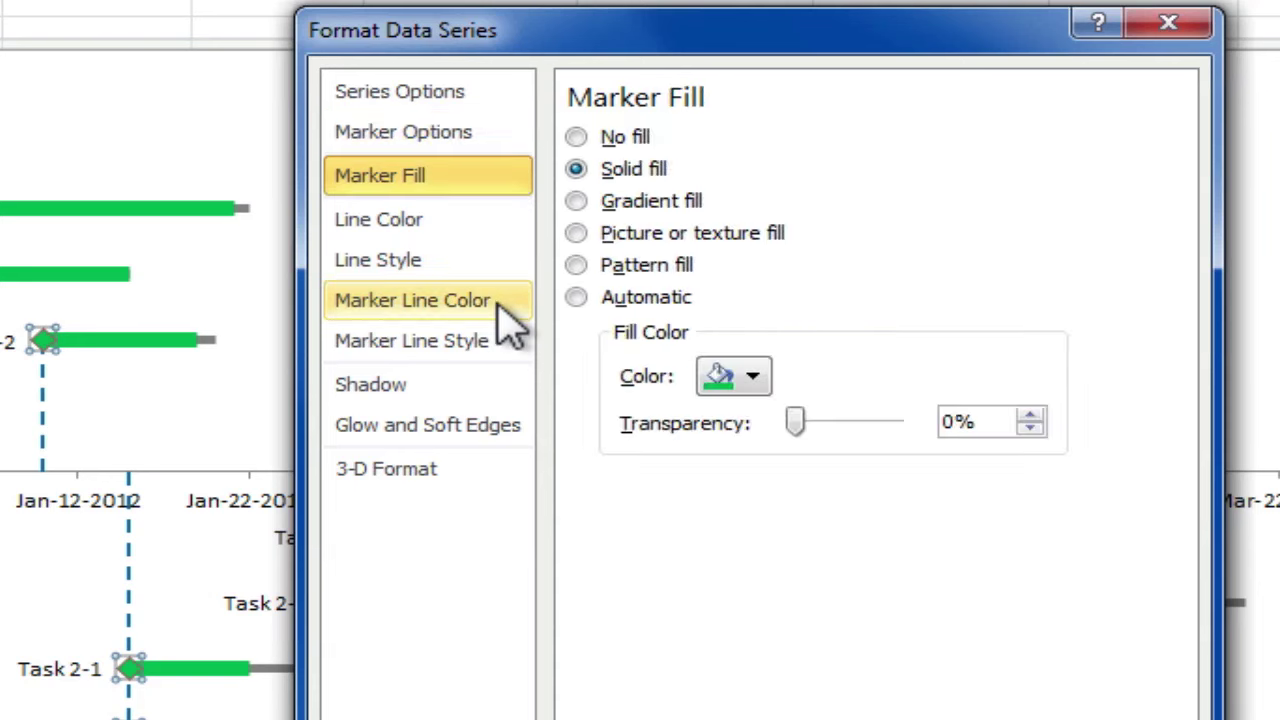
click(500, 295)
click(578, 142)
click(503, 338)
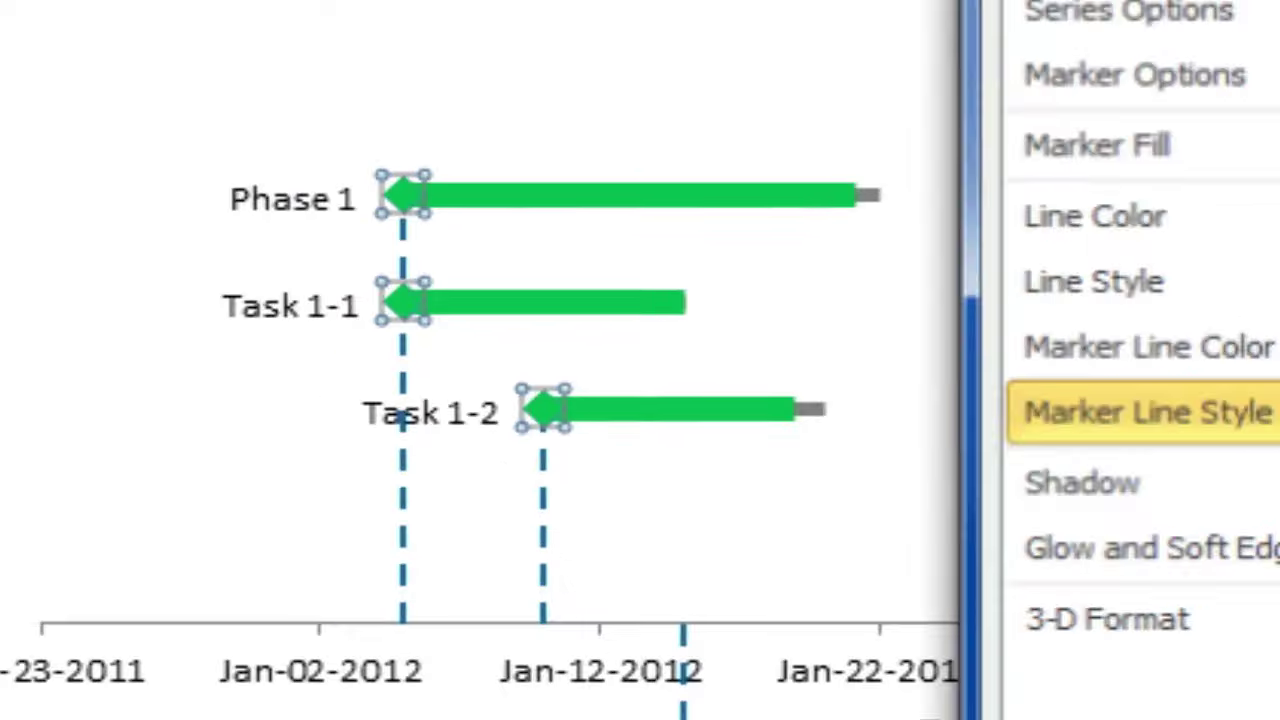
key(Escape)
click(343, 246)
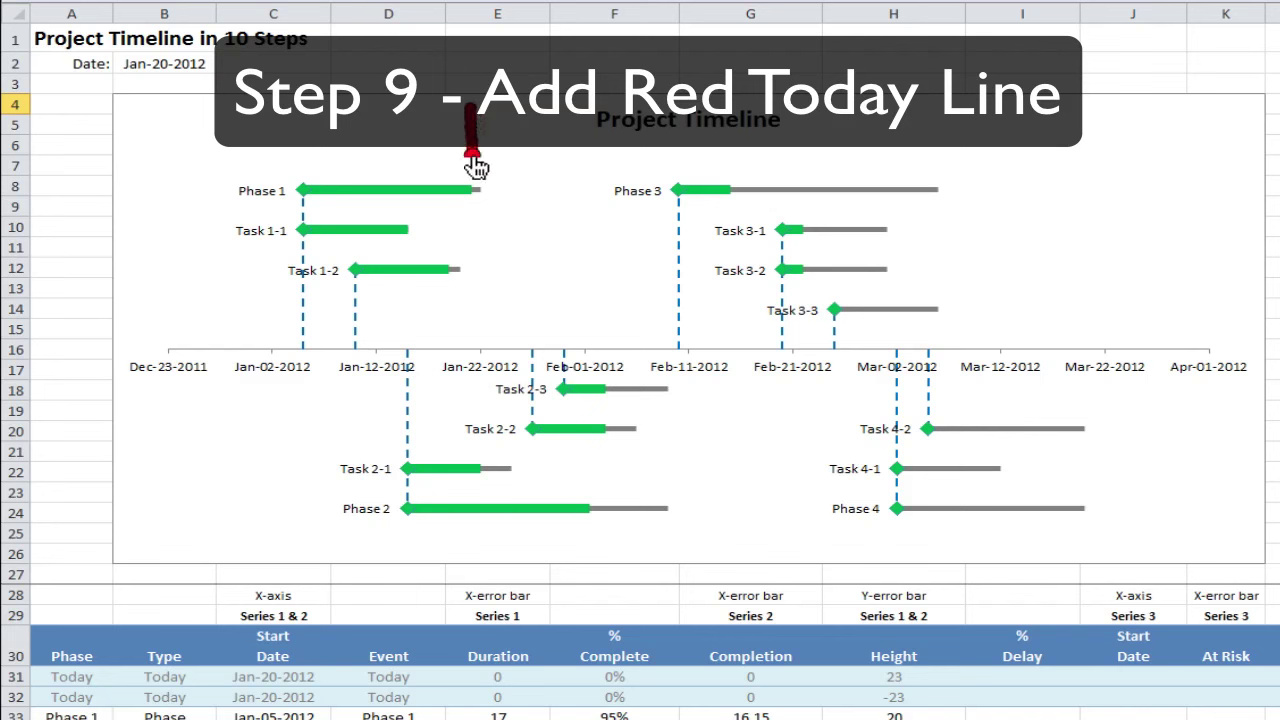
drag(474, 410, 471, 499)
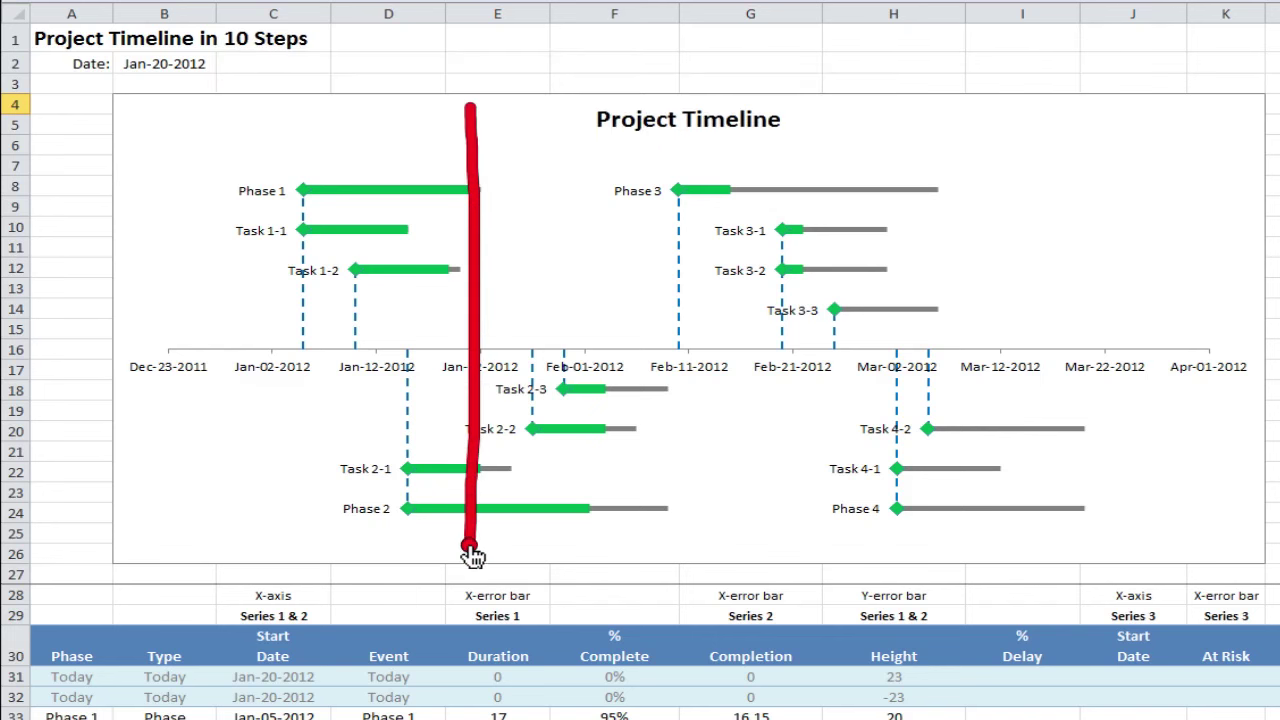
key(Escape)
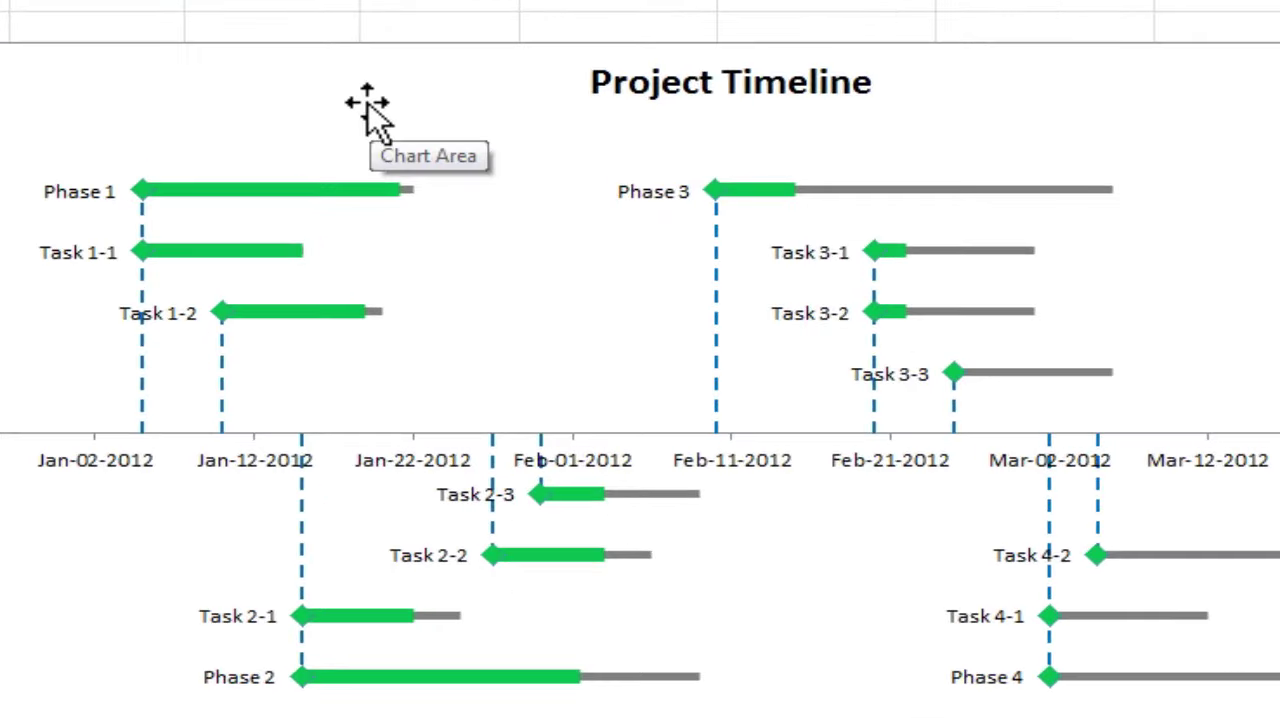
Add a data series named "Today" to the chart with X values =Timeline!$C$31:$C$32 and Y values =Timeline!$H$31:$H$32.
right_click(450, 132)
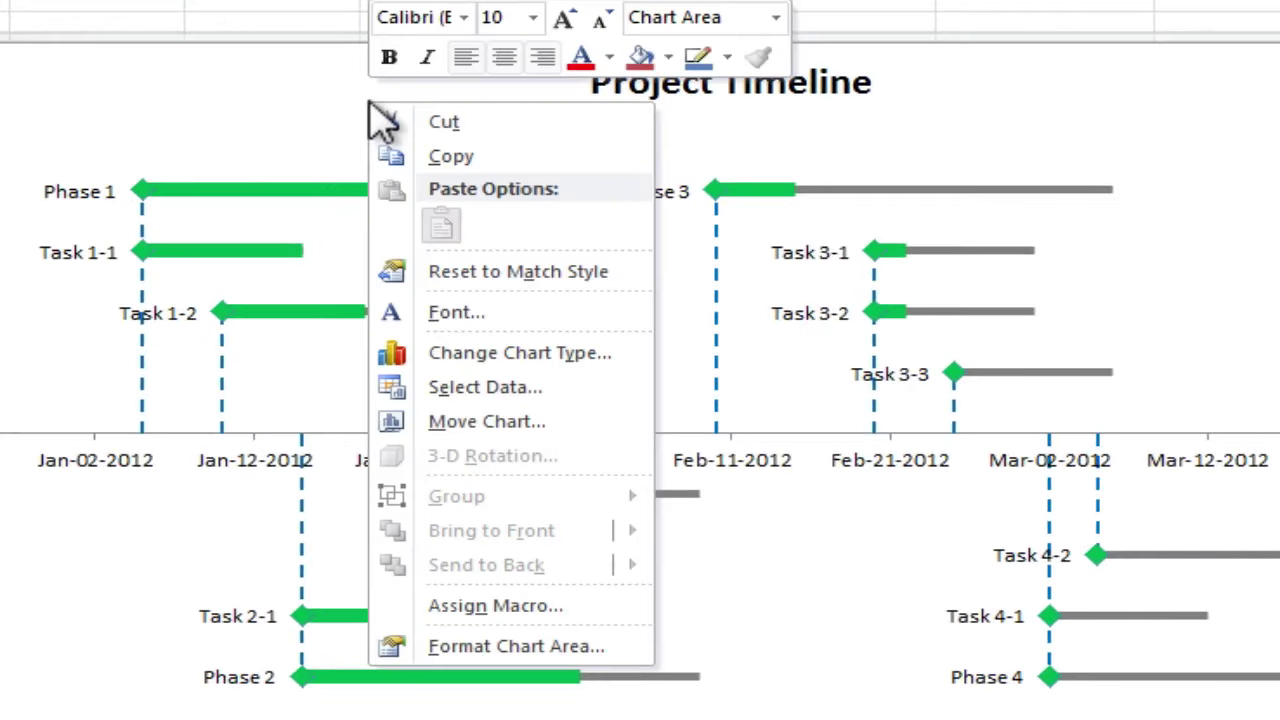
click(575, 390)
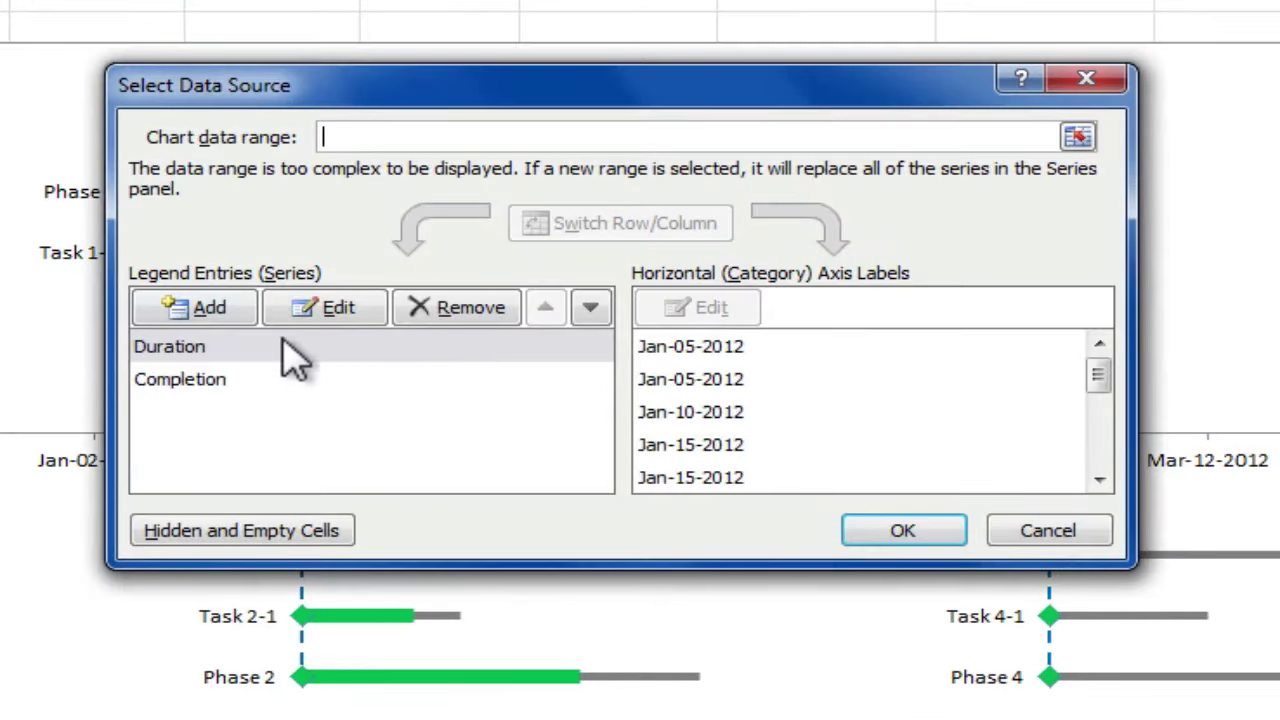
click(228, 325)
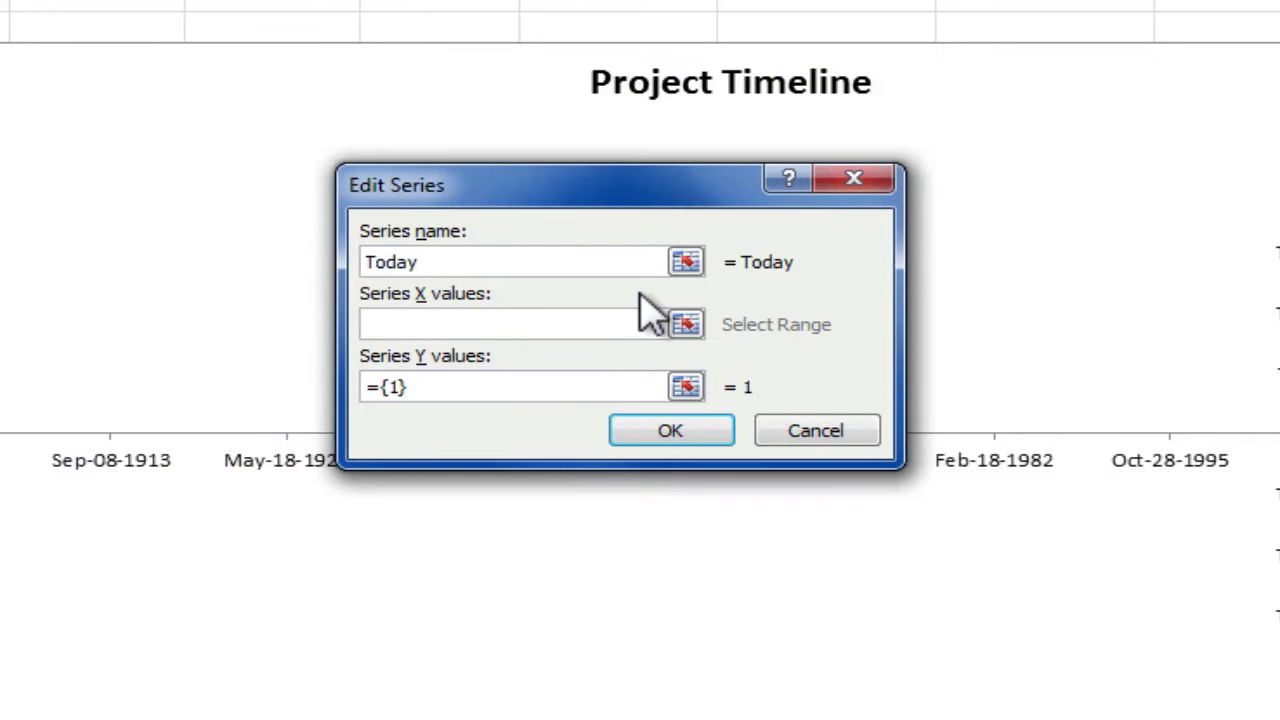
click(686, 324)
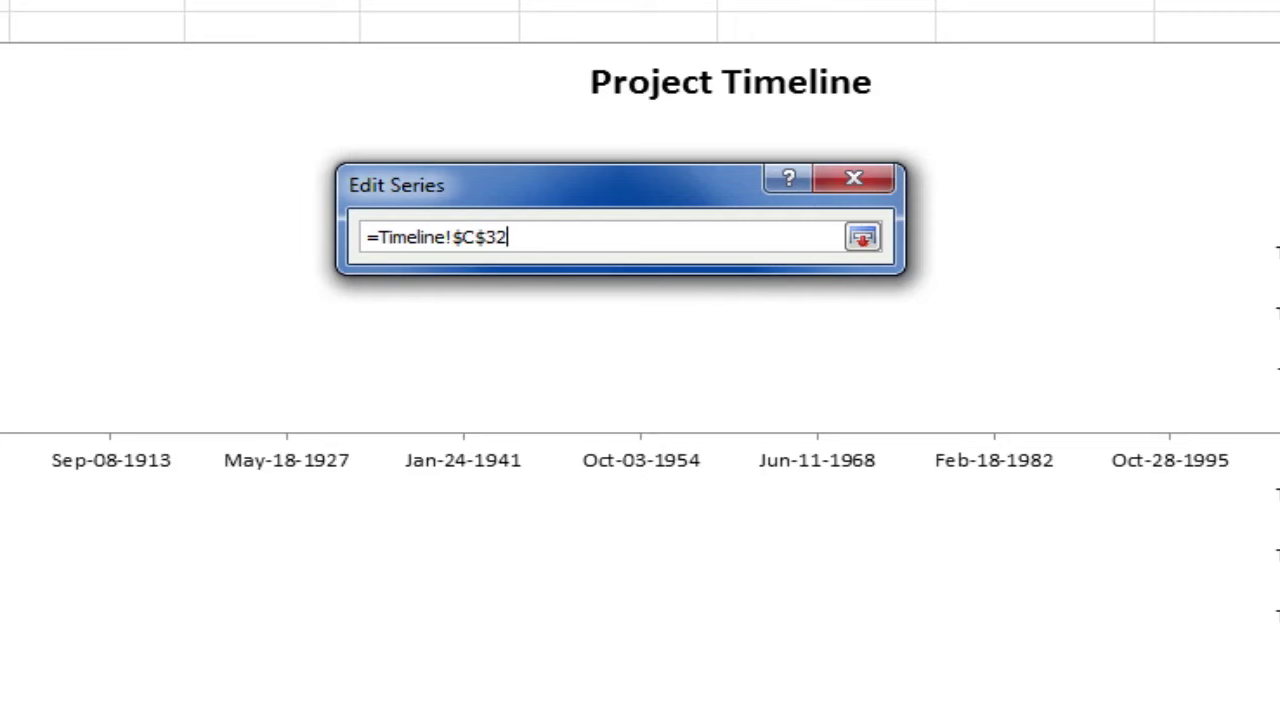
key(Return)
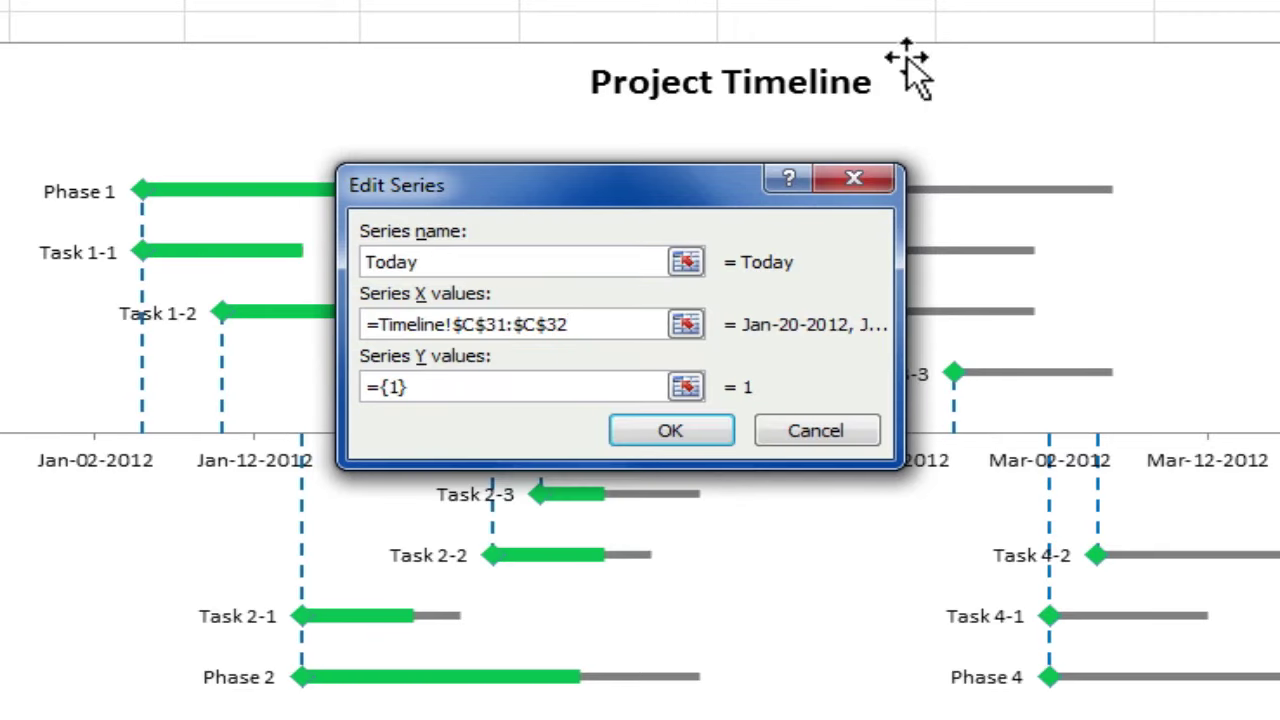
click(686, 388)
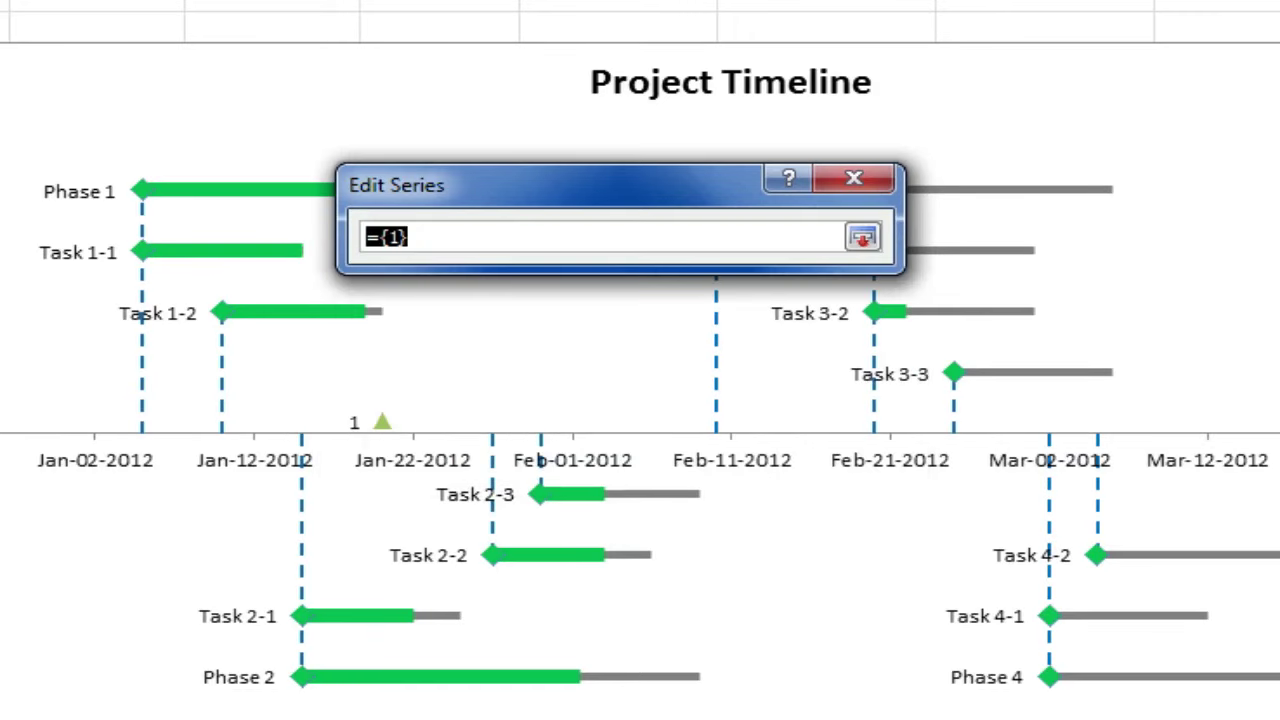
text(=Timeline!$H$31)
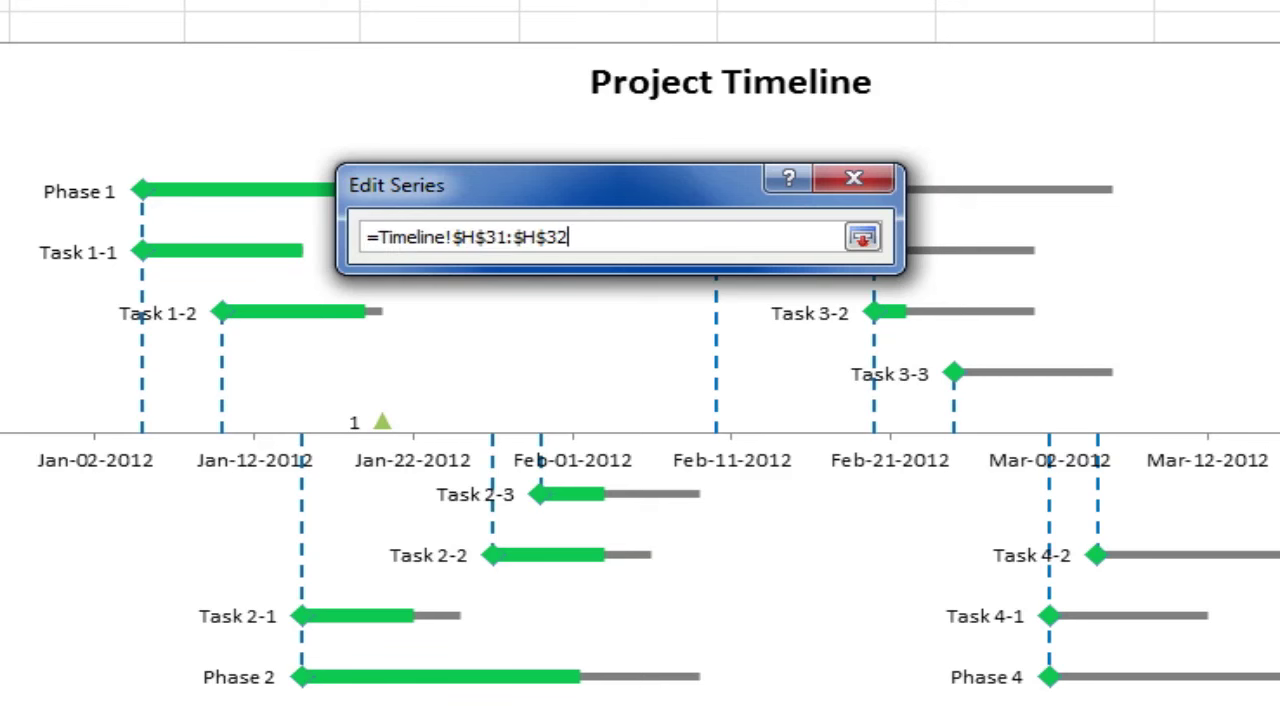
key(Return)
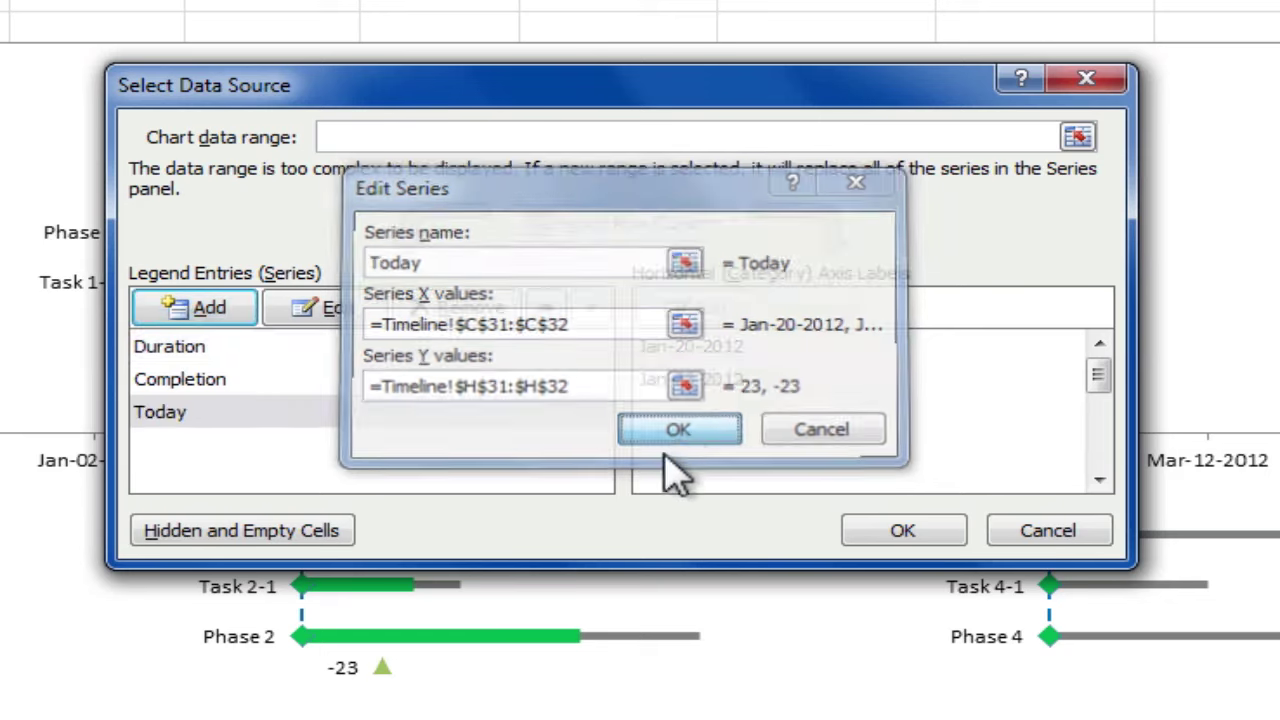
click(700, 432)
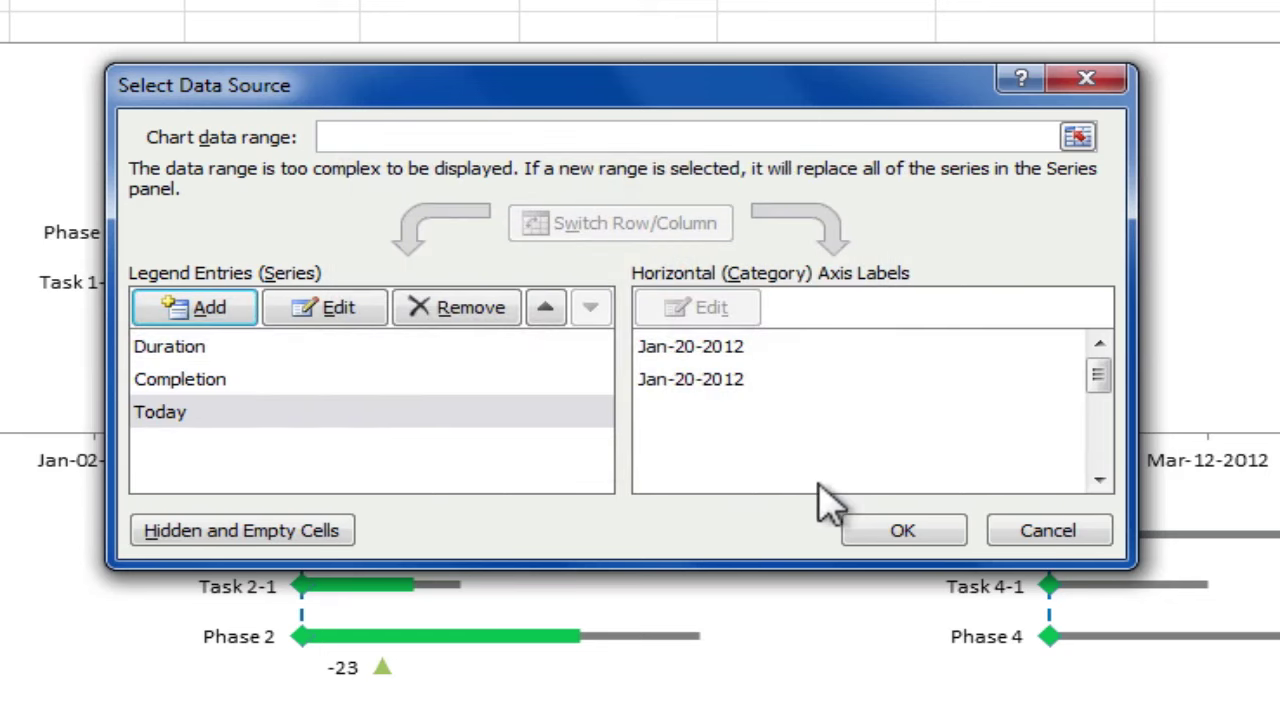
click(905, 529)
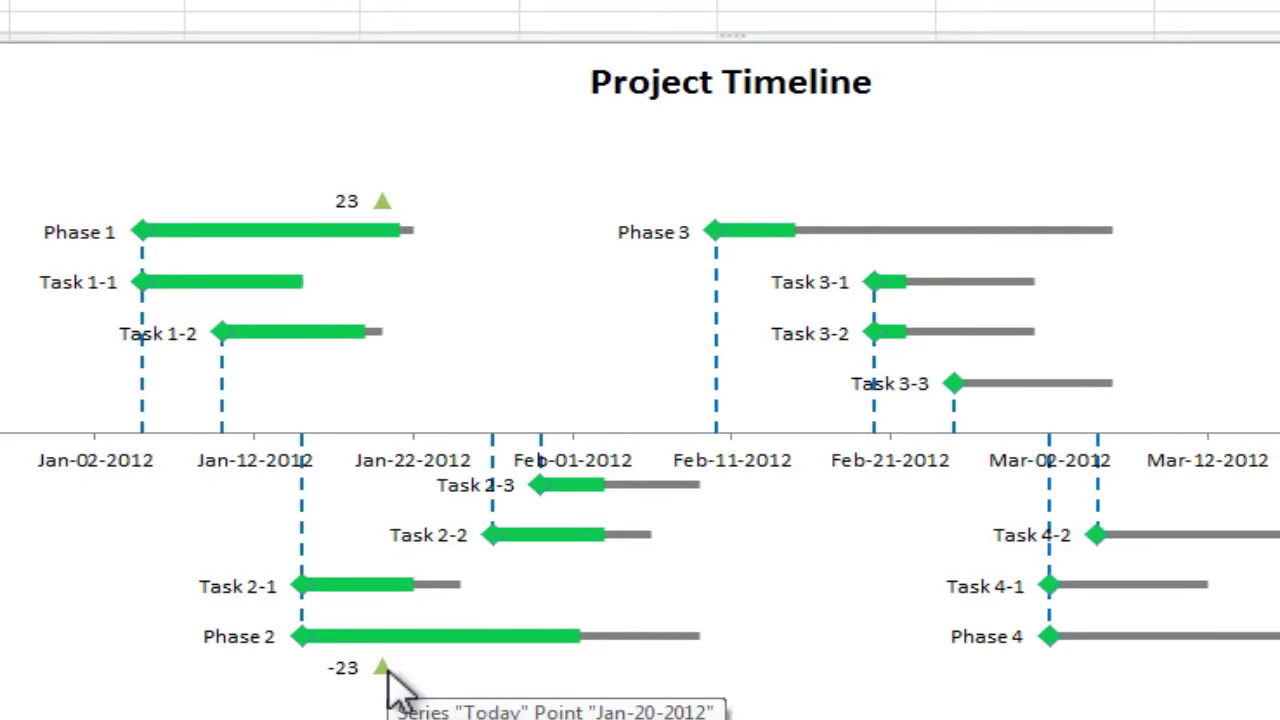
Change the upper data label of the "Today" series to read "Today" and make it bold.
click(349, 201)
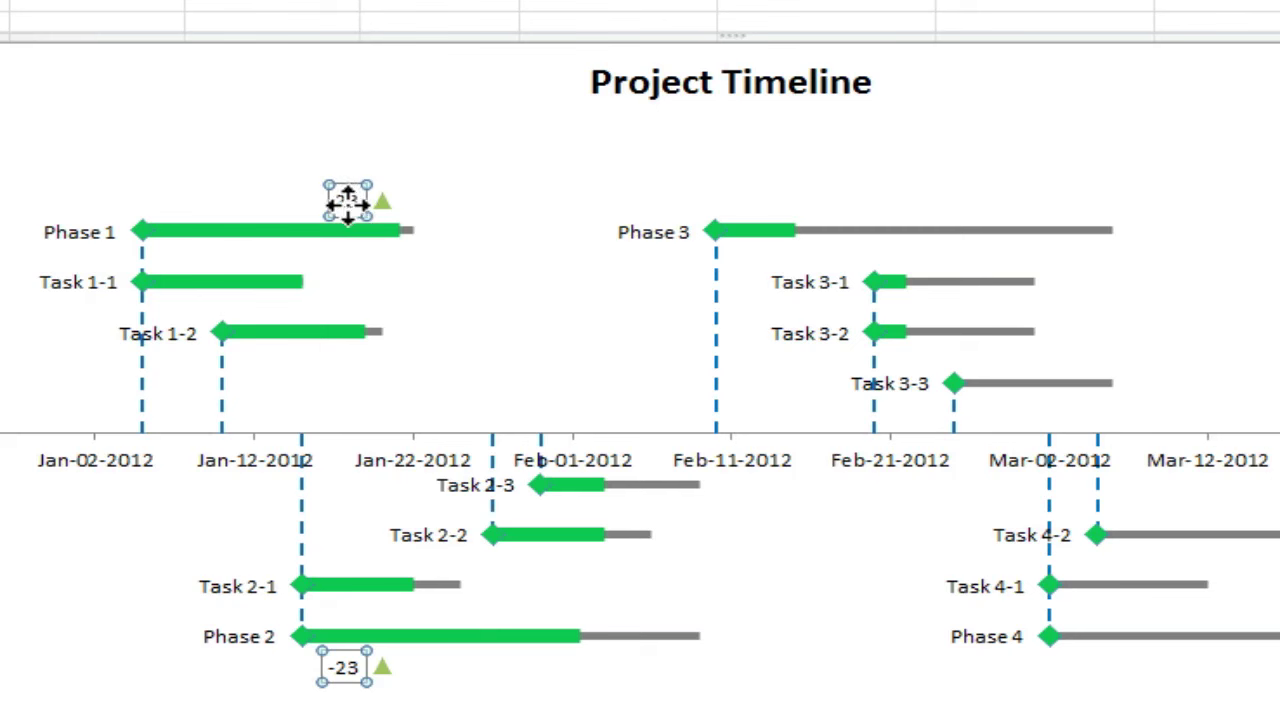
click(349, 201)
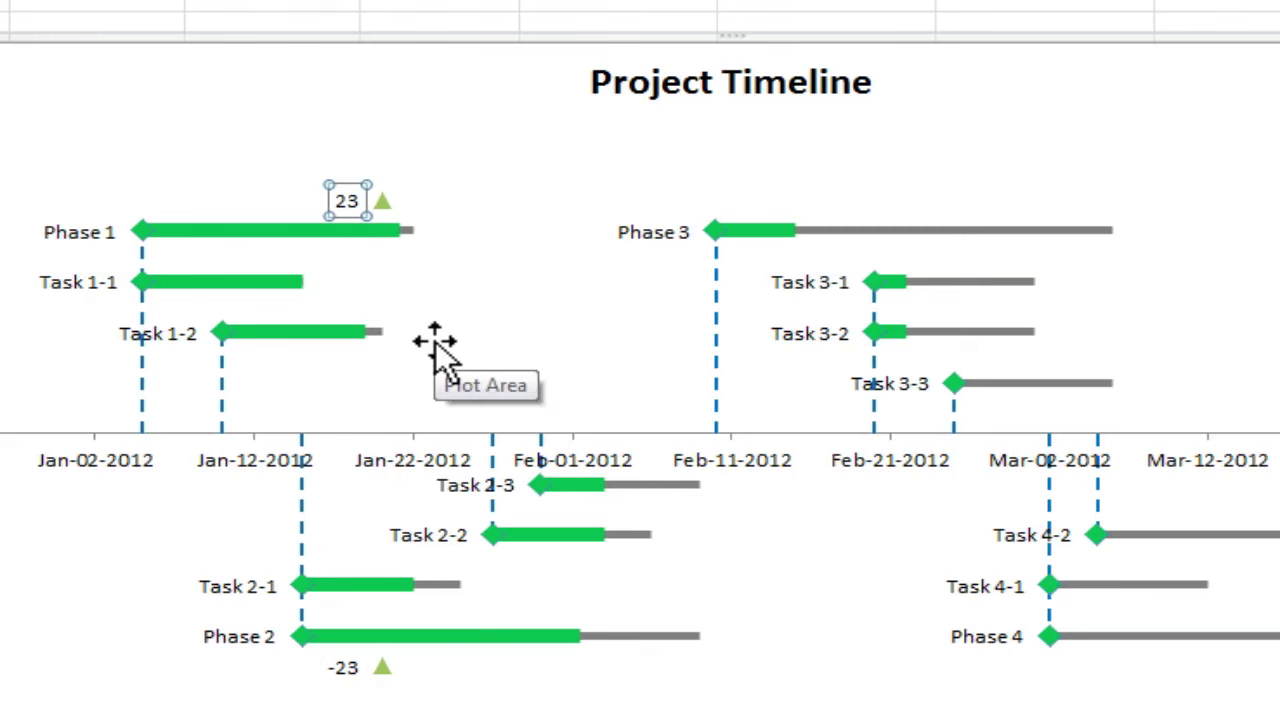
key(Return)
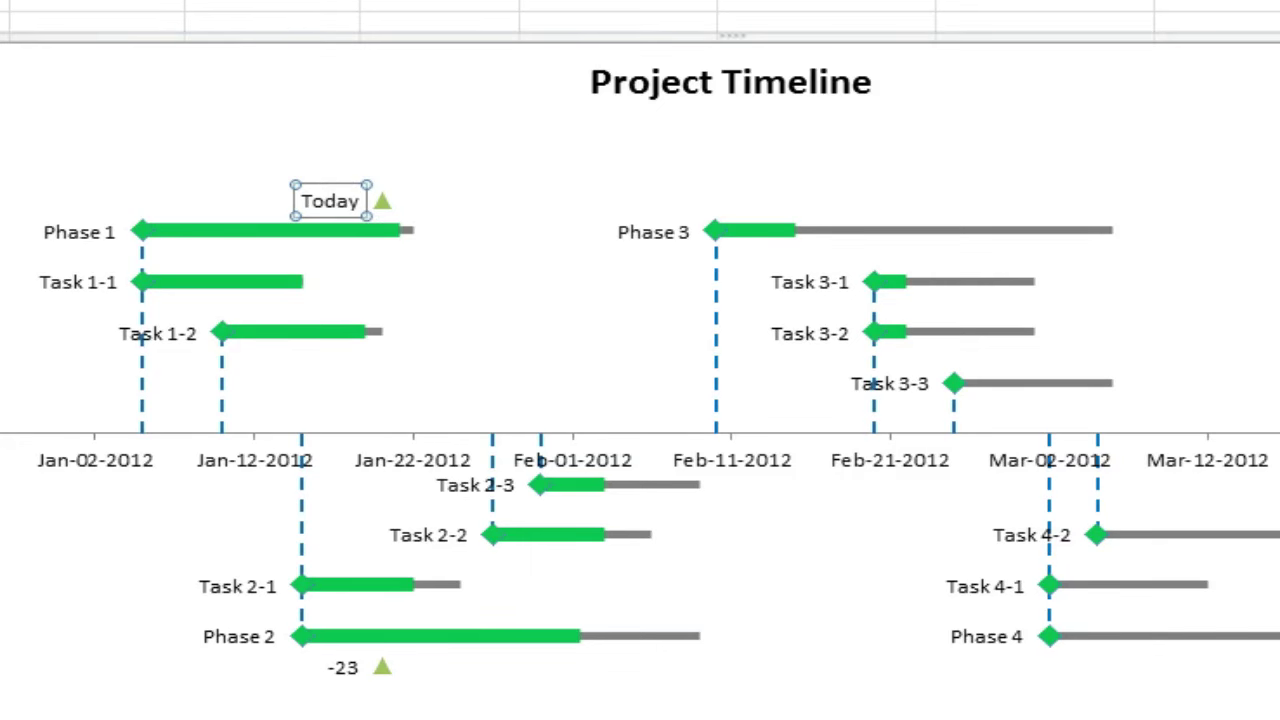
key(ctrl+b)
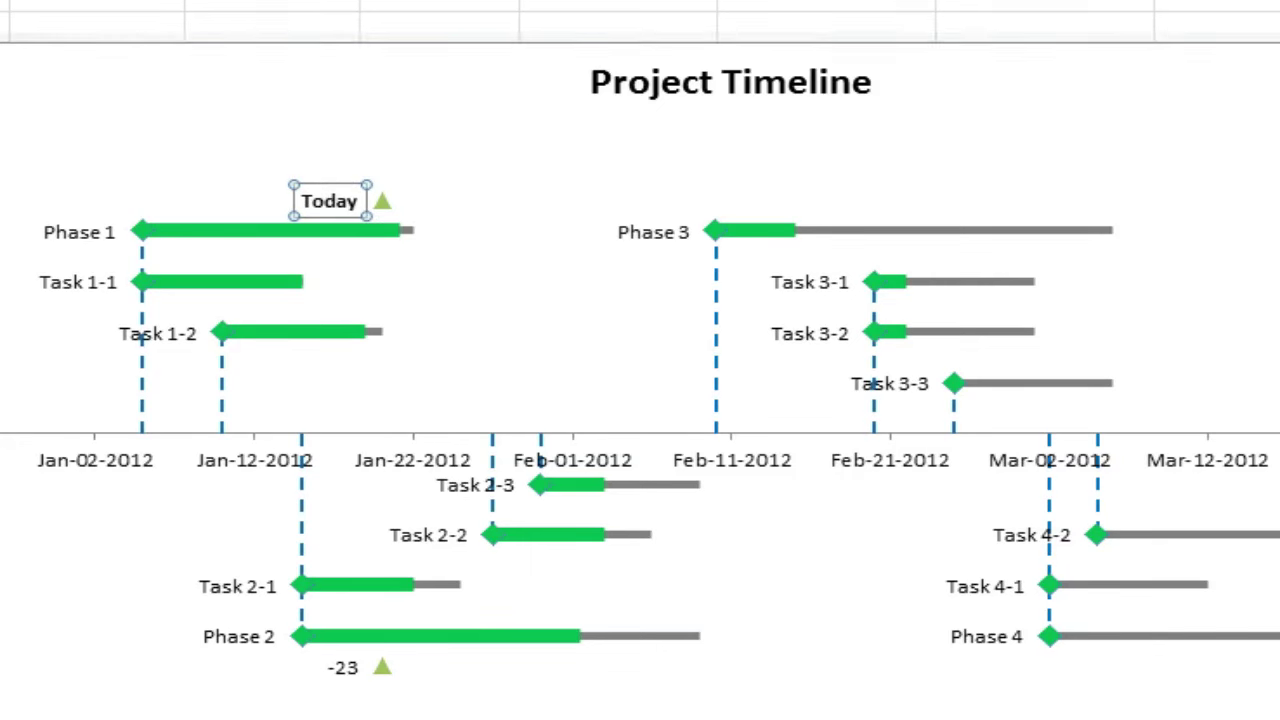
Delete the lower data label of the "Today" series and set the "Today" label's position to Above.
click(344, 667)
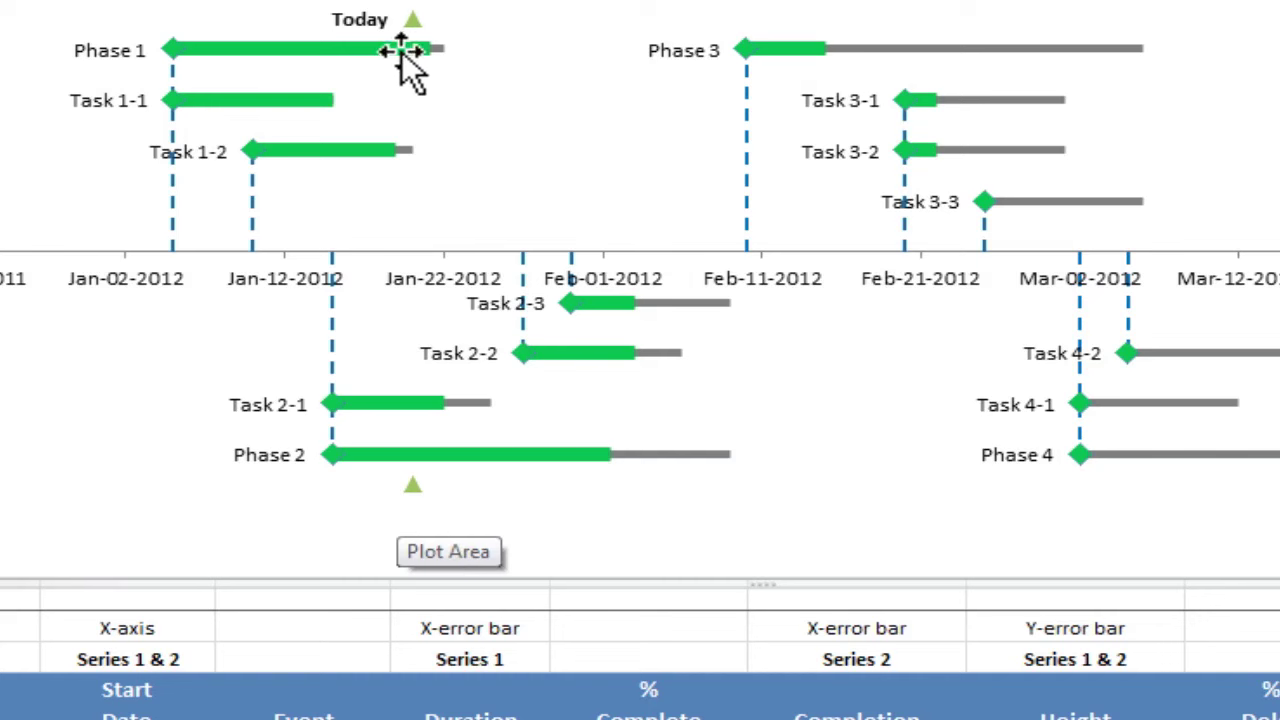
double_click(304, 170)
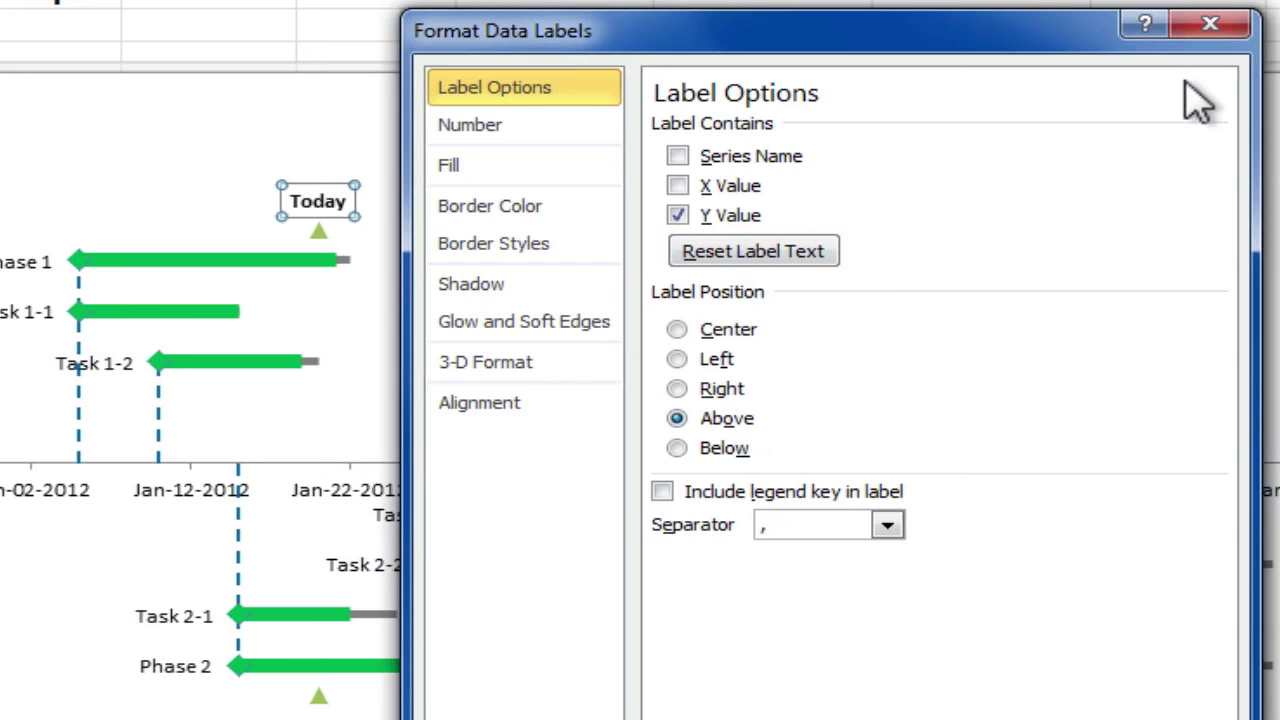
click(1212, 30)
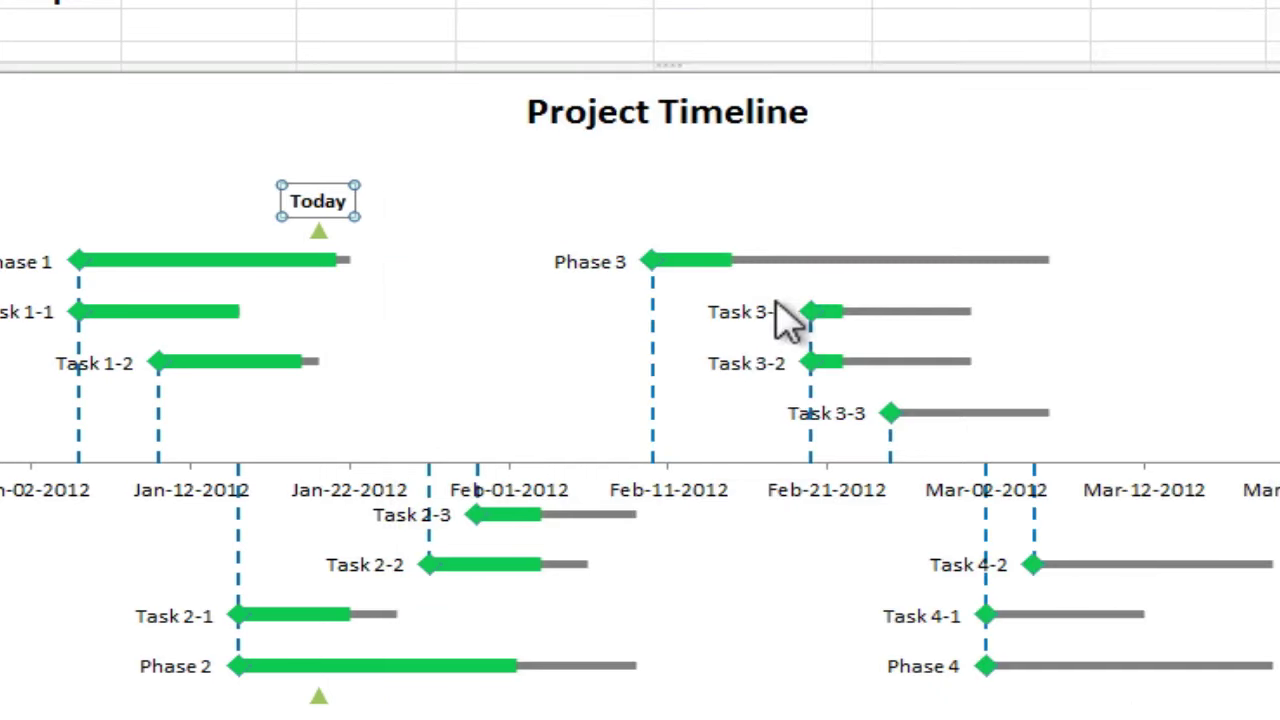
Add error bars to the "Today" series, with the vertical ones set to Minus direction, No Cap and a percentage of 100.
click(325, 246)
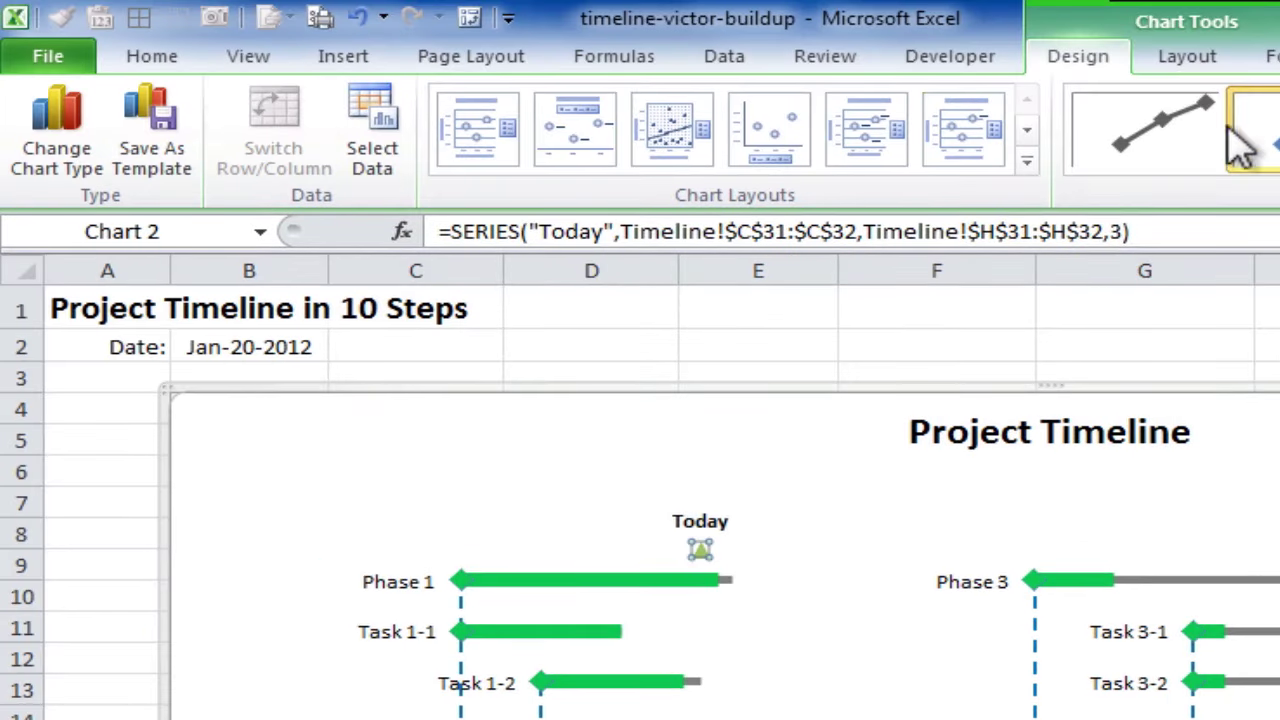
click(1103, 0)
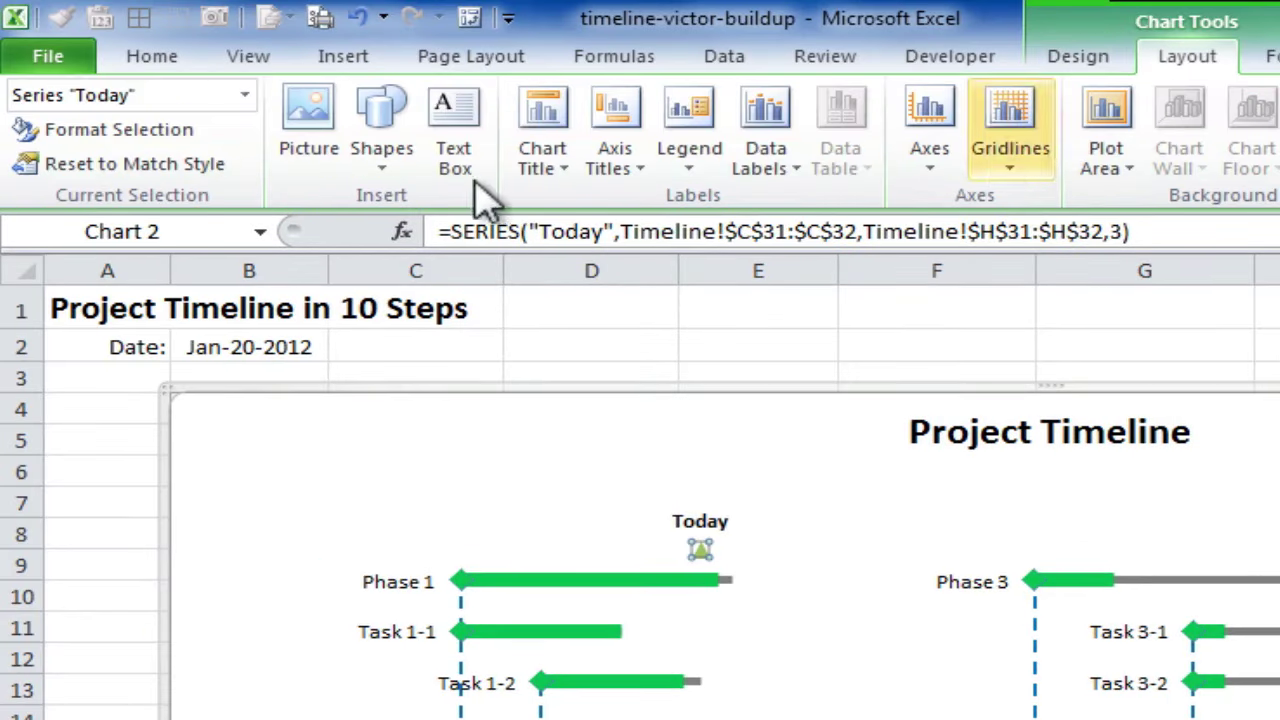
click(244, 95)
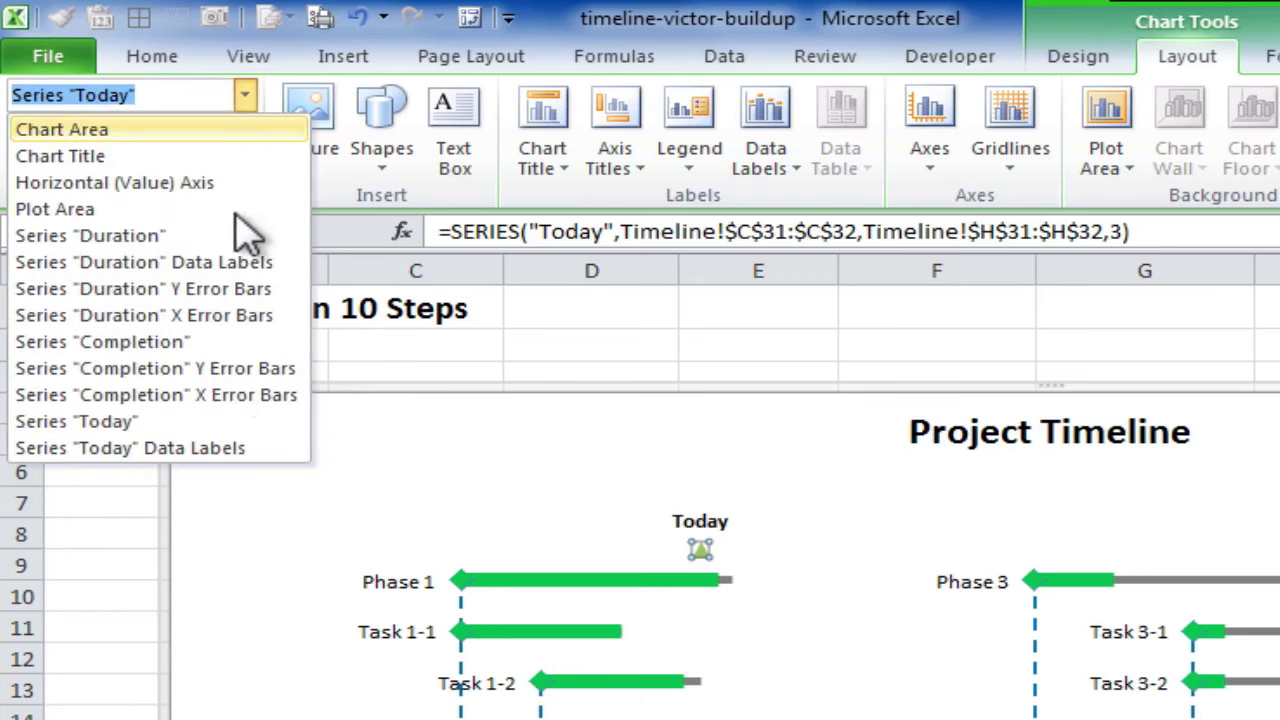
click(224, 421)
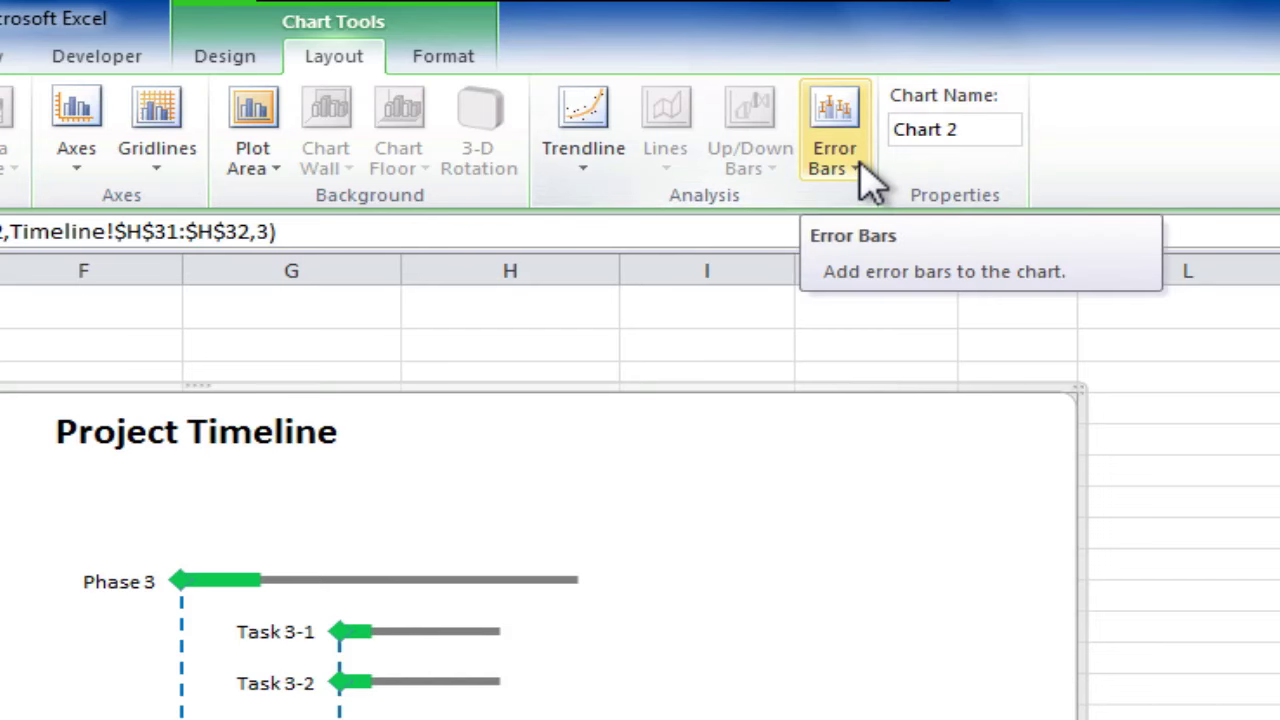
click(858, 180)
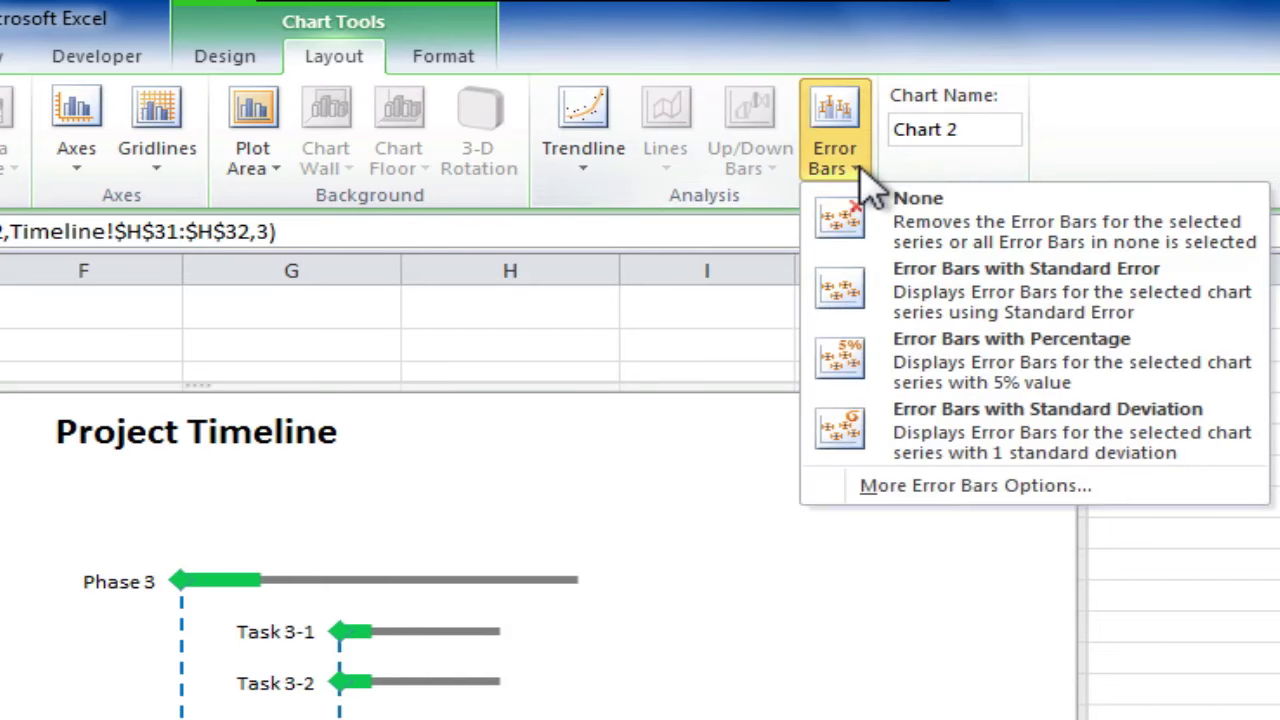
click(914, 490)
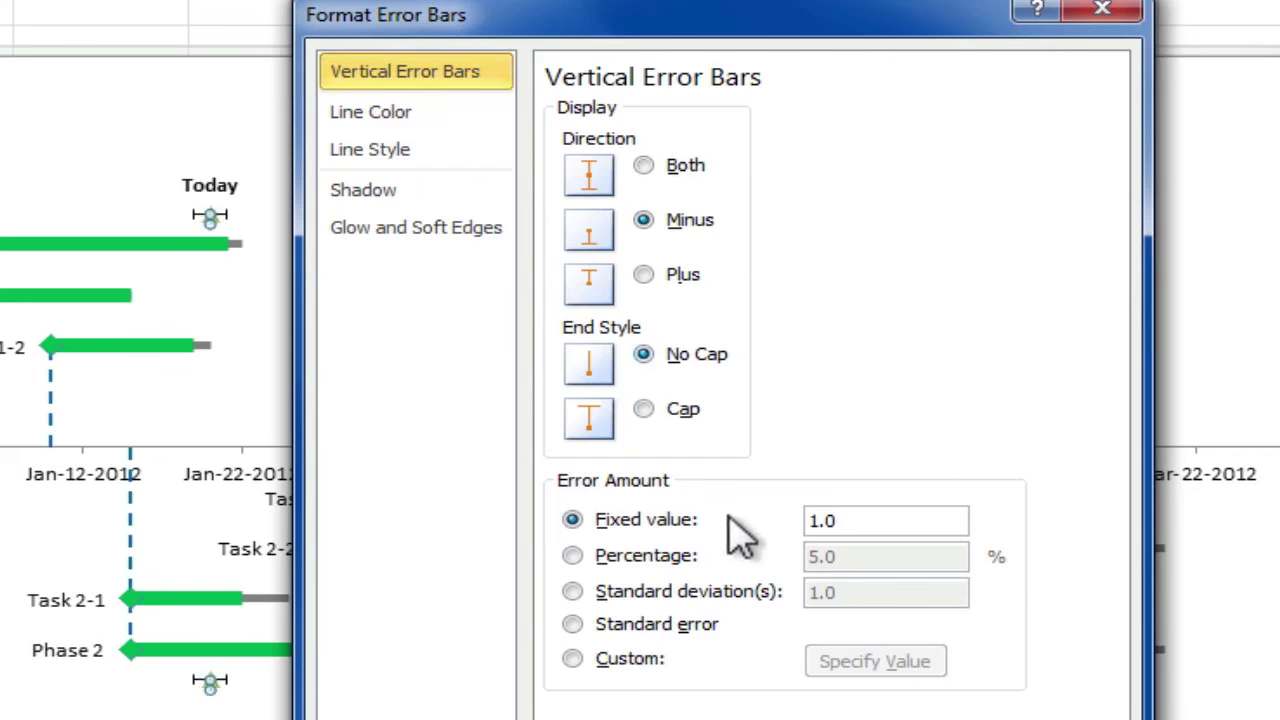
click(688, 560)
double_click(822, 557)
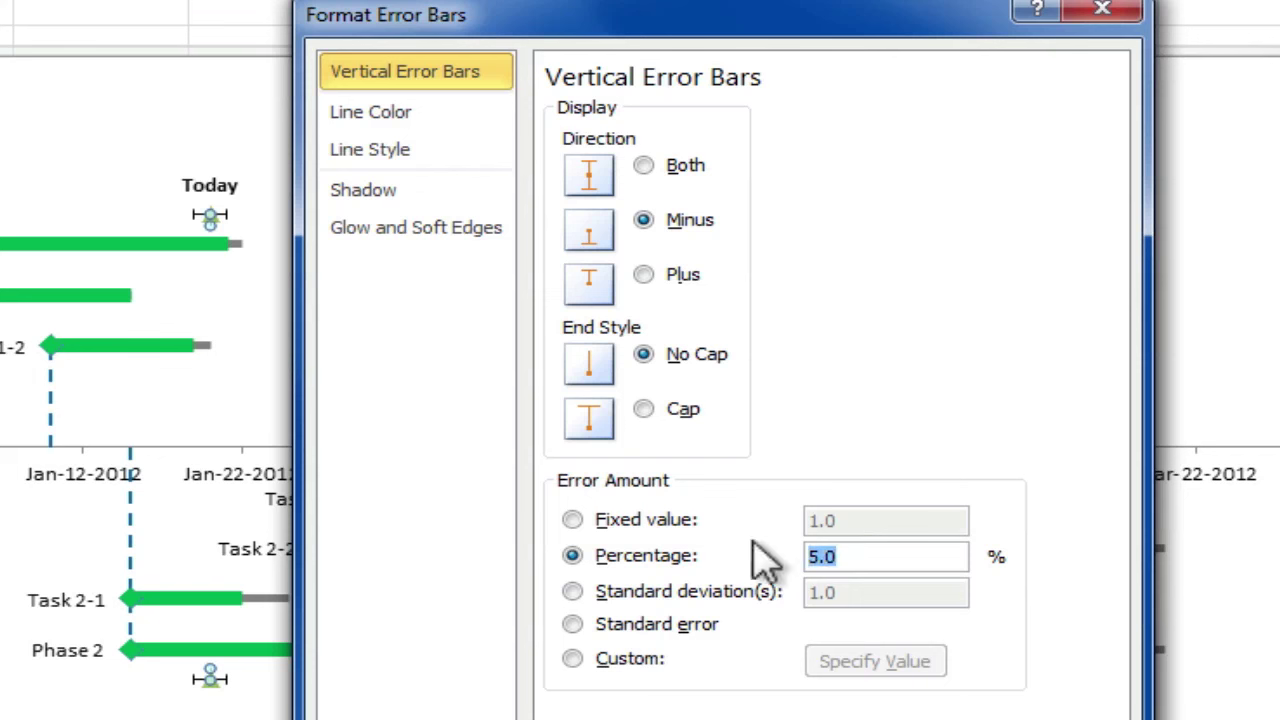
text(100)
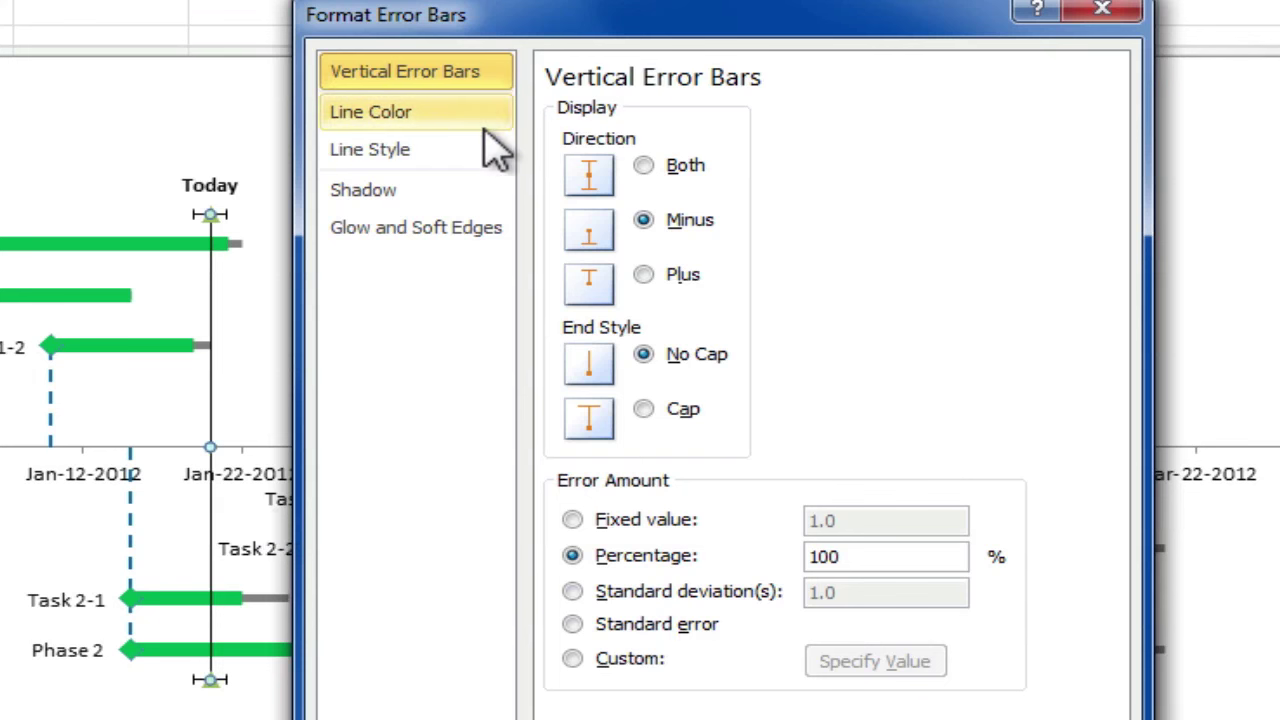
Format the "Today" vertical error bars as solid red lines with a width of 3 pt.
click(452, 116)
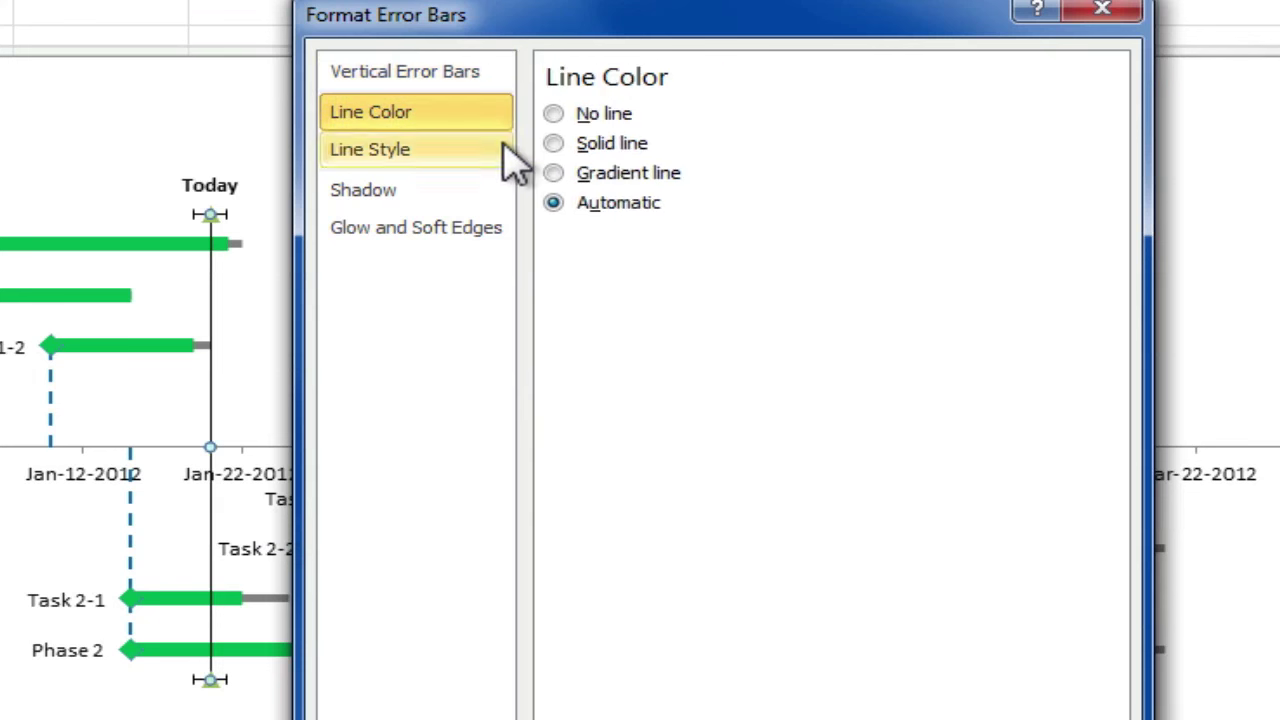
click(555, 143)
click(698, 241)
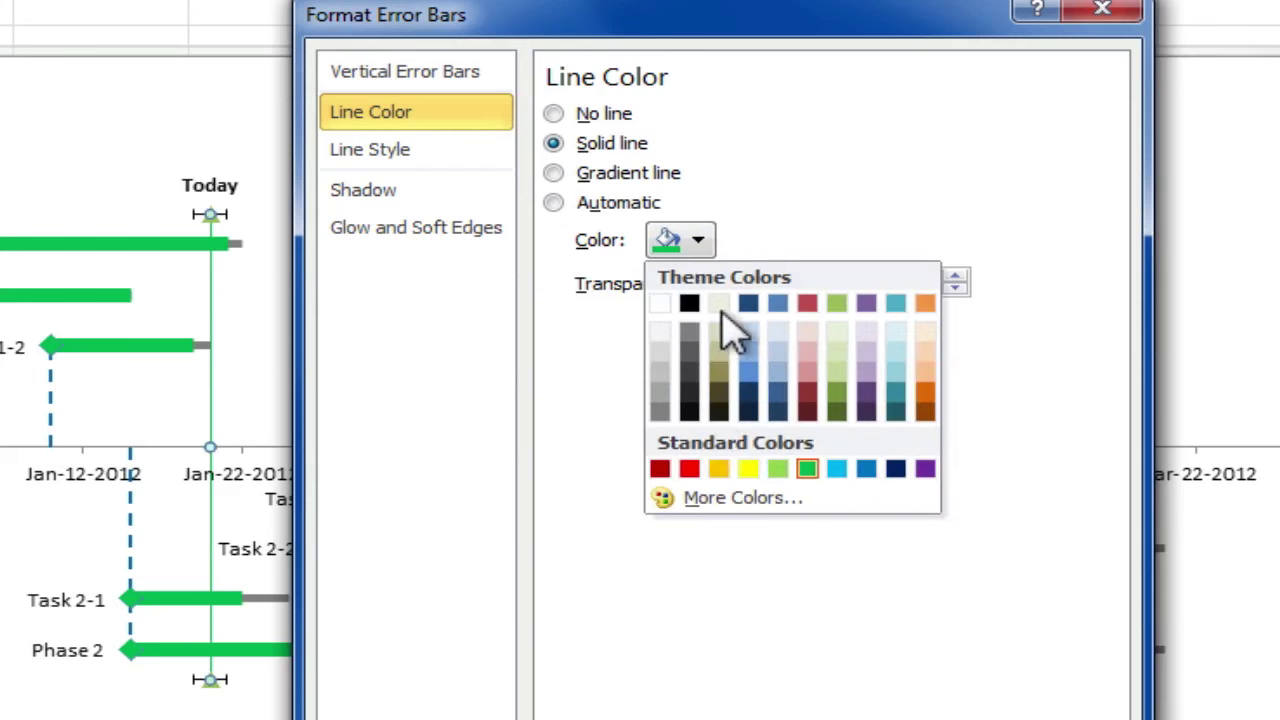
click(697, 467)
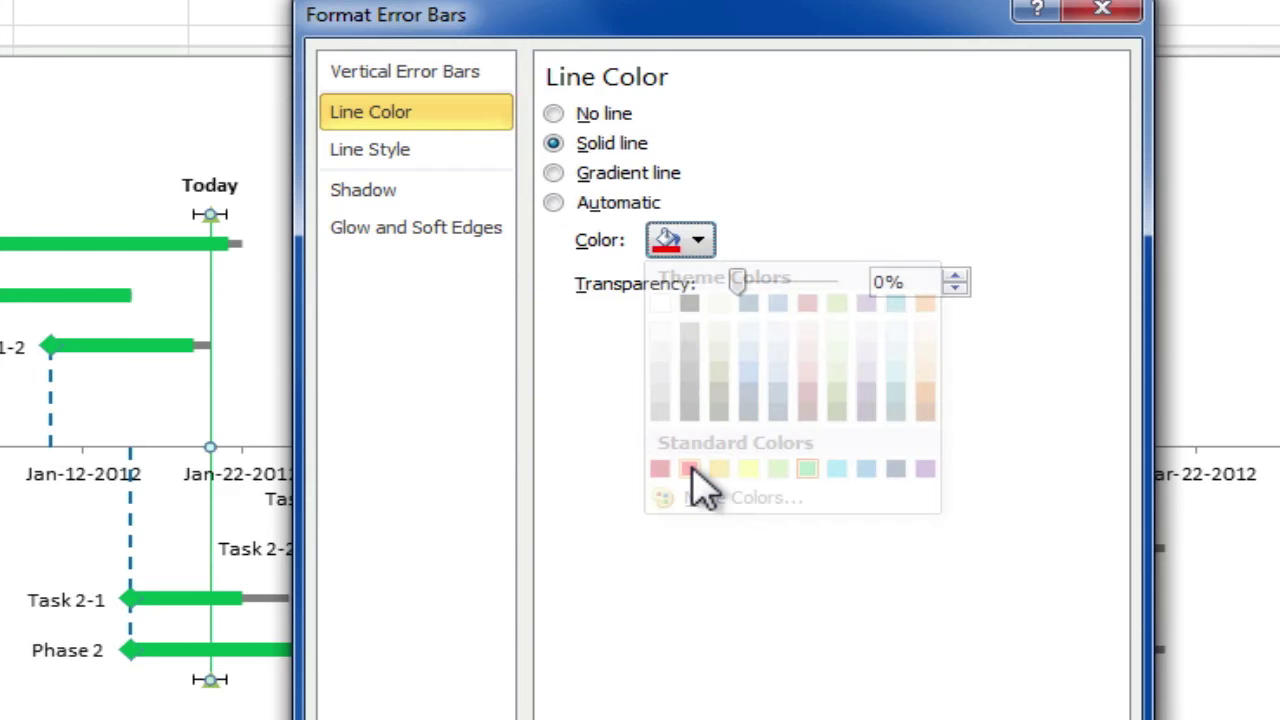
click(478, 156)
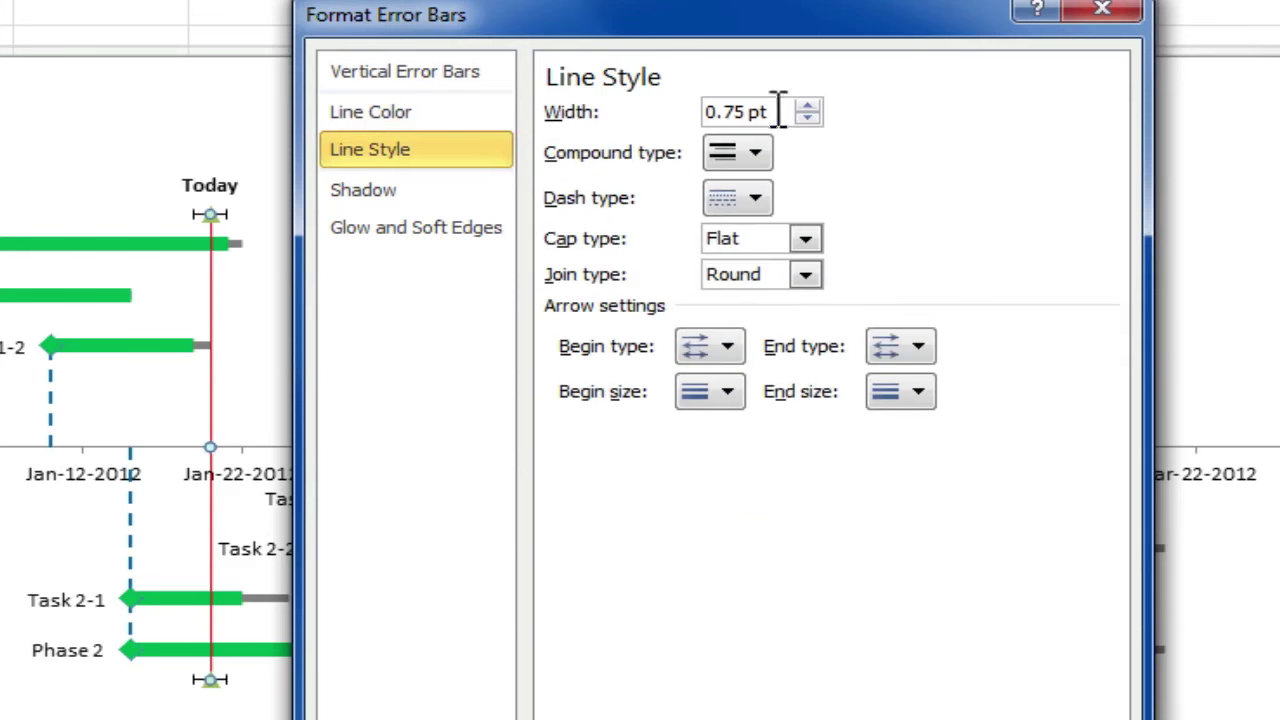
drag(698, 112, 560, 178)
text(3)
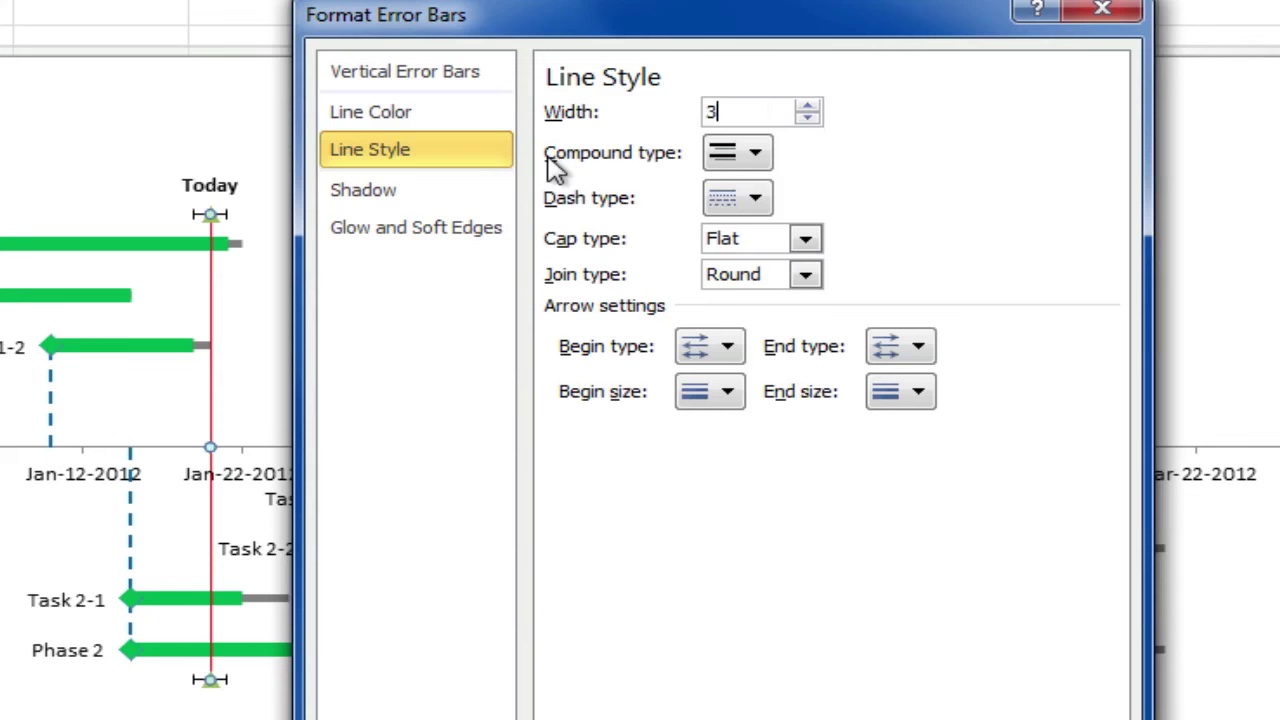
key(Tab)
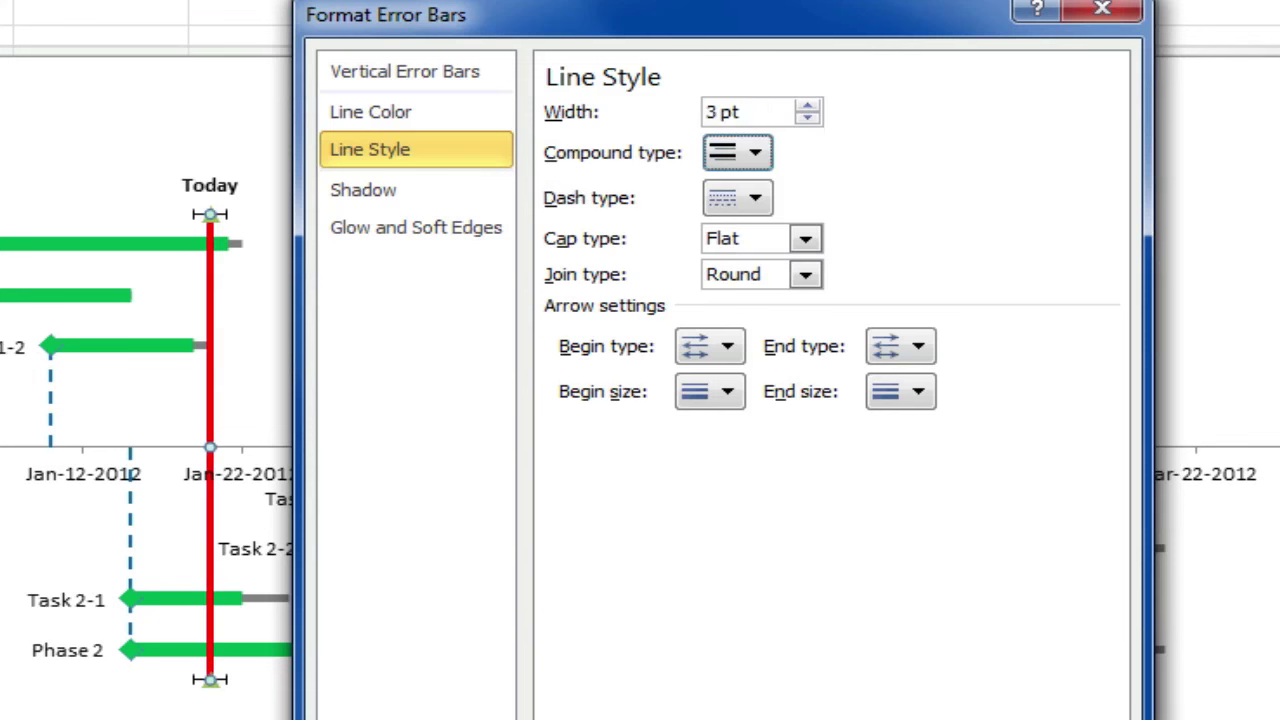
Set the "Today" horizontal error bars to a fixed value of 0.
click(472, 78)
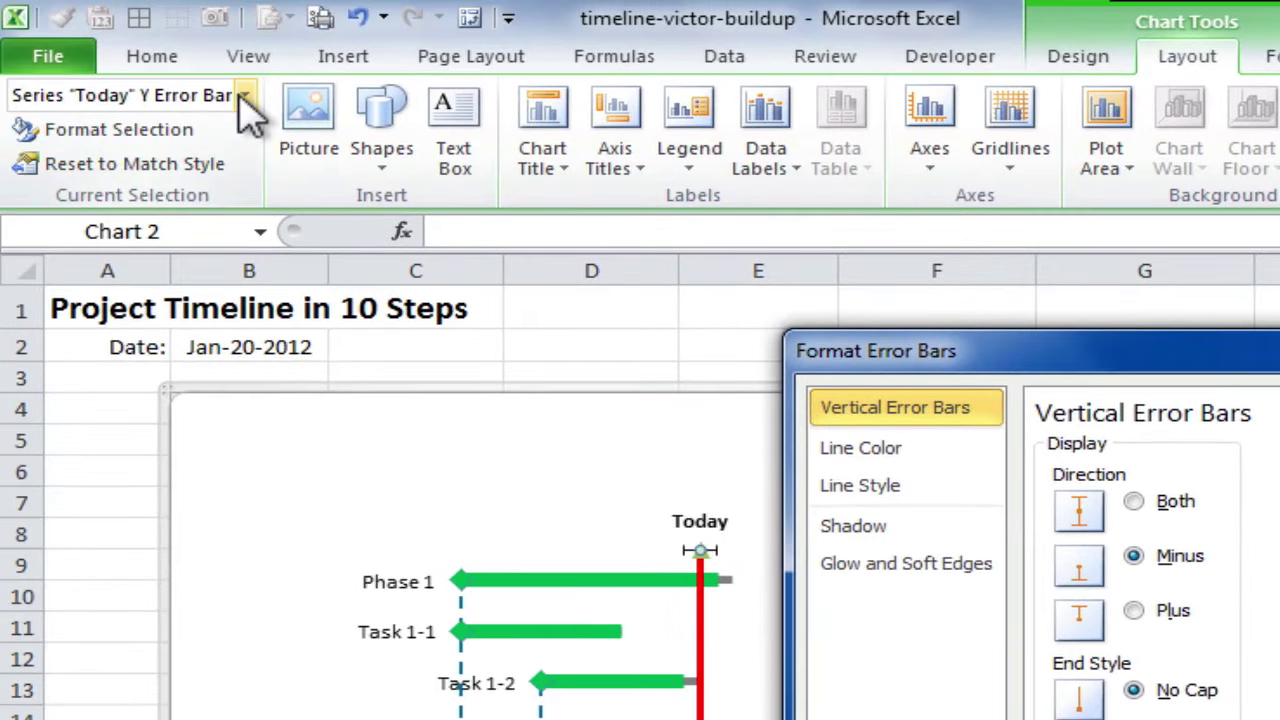
click(244, 95)
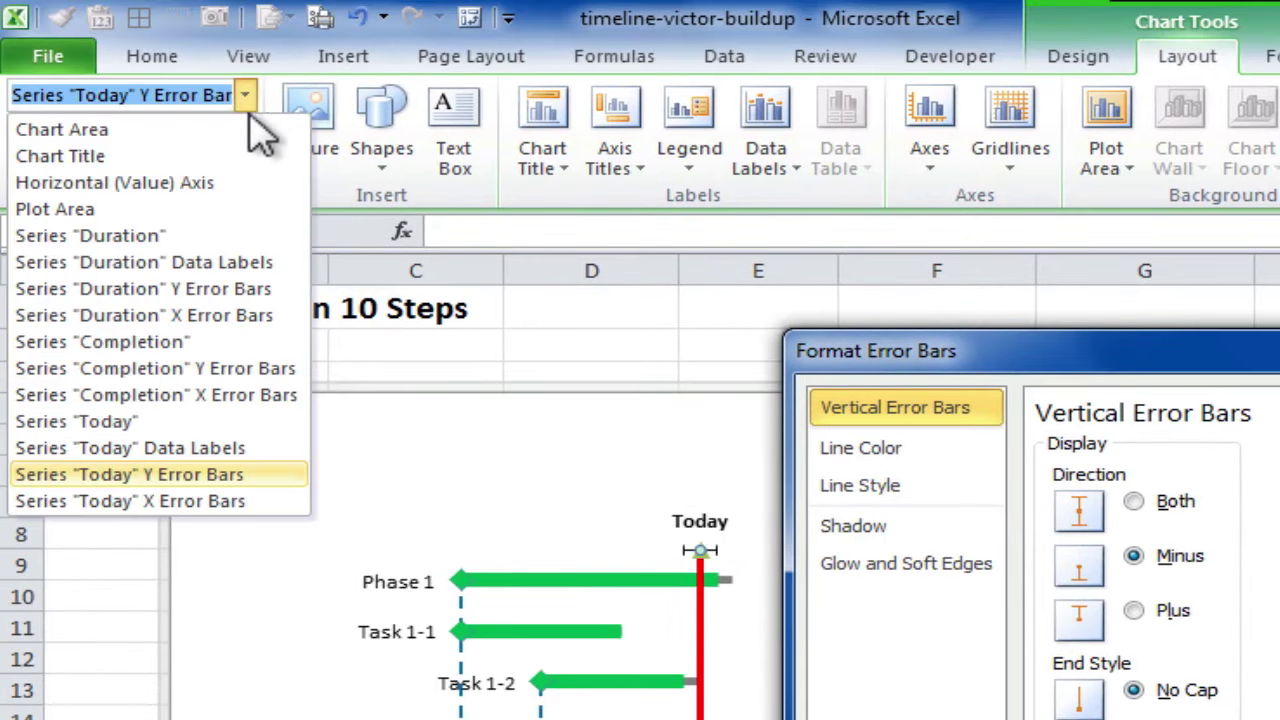
click(286, 498)
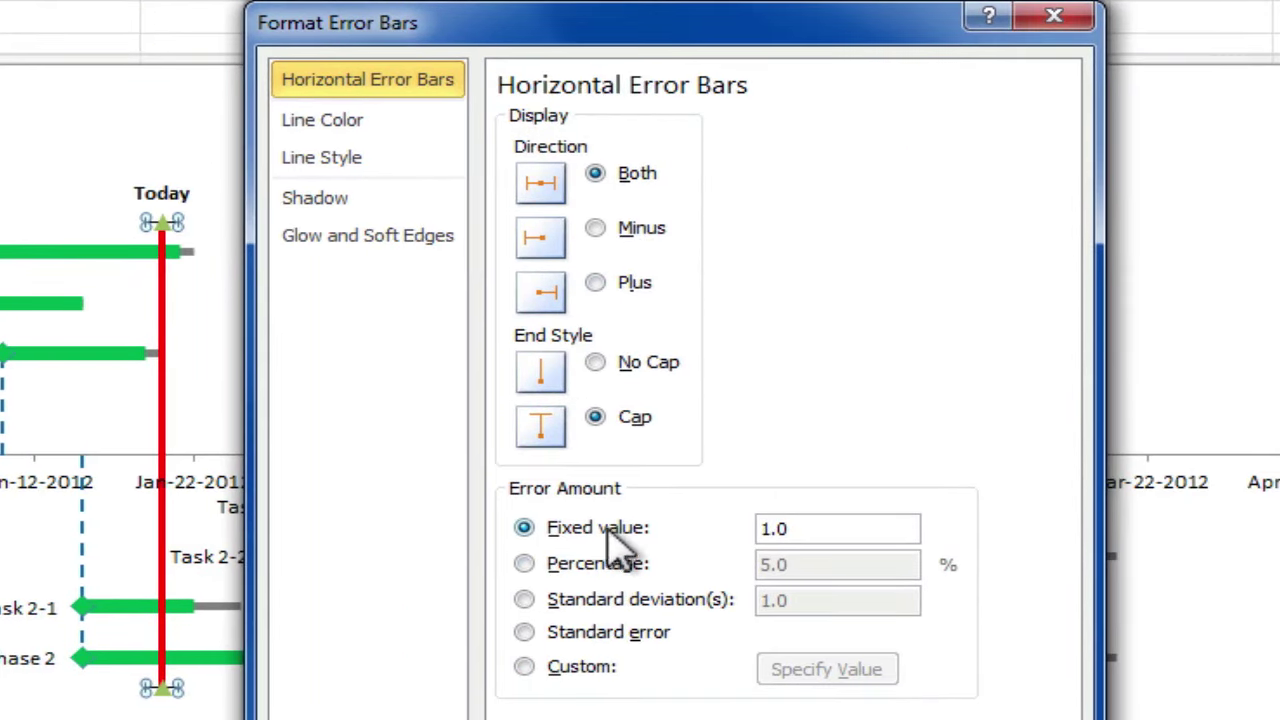
click(808, 527)
text(0)
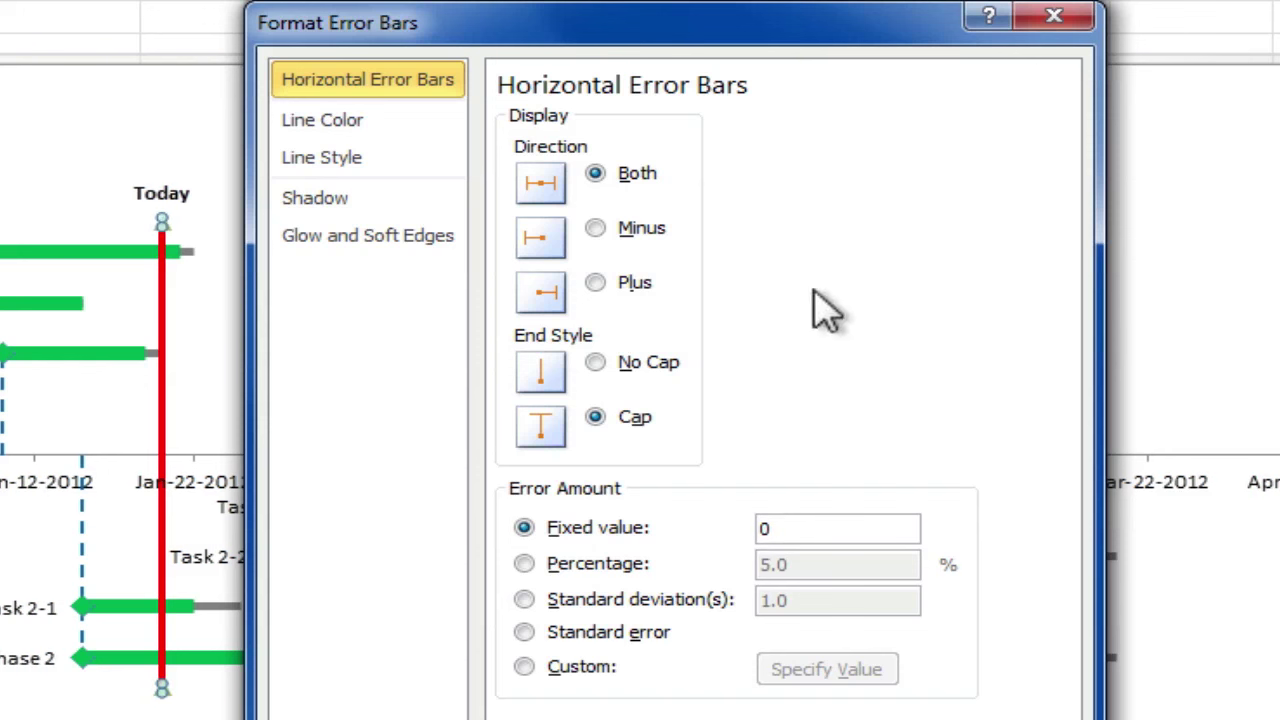
Set the end style of the "Today" horizontal error bars to No Cap.
click(595, 362)
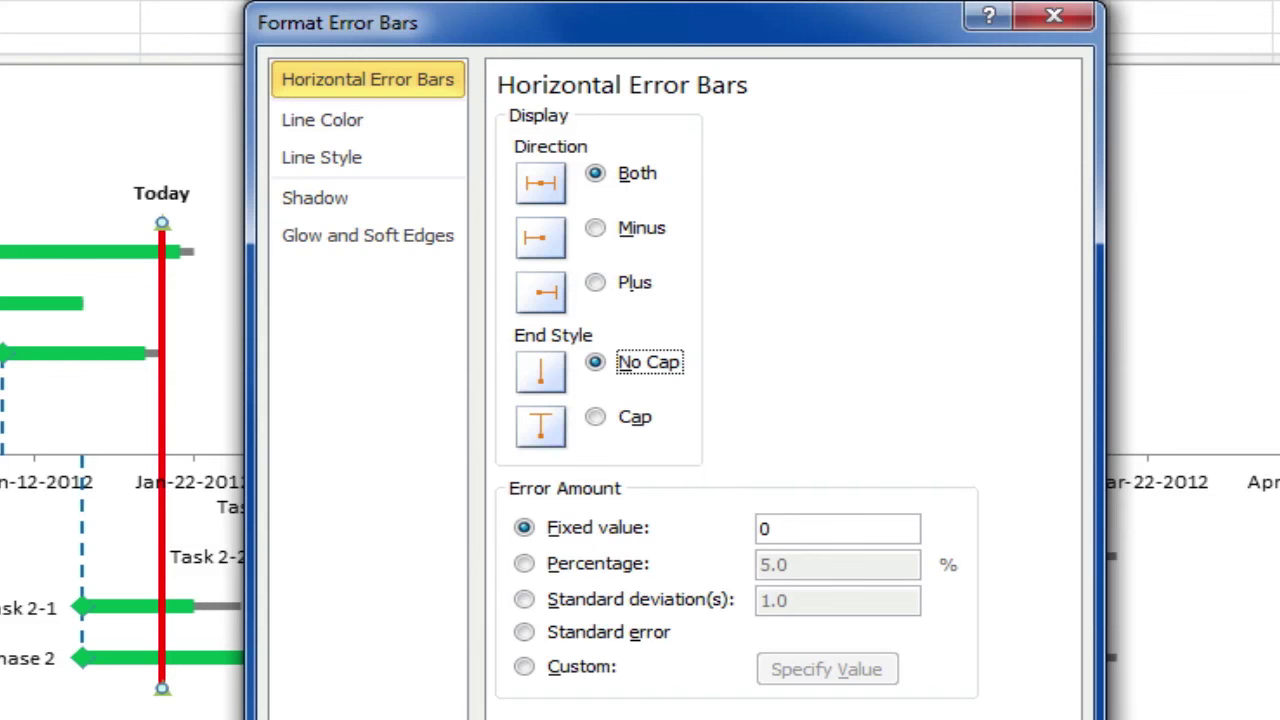
key(Escape)
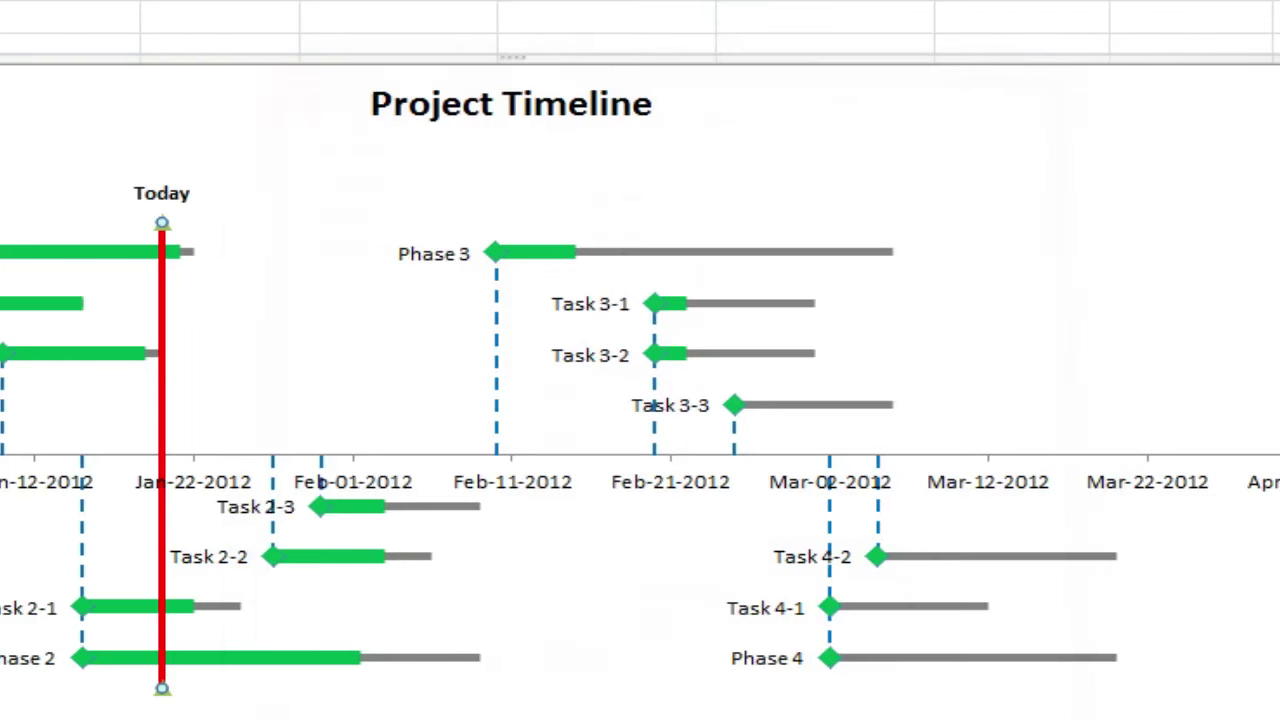
click(210, 28)
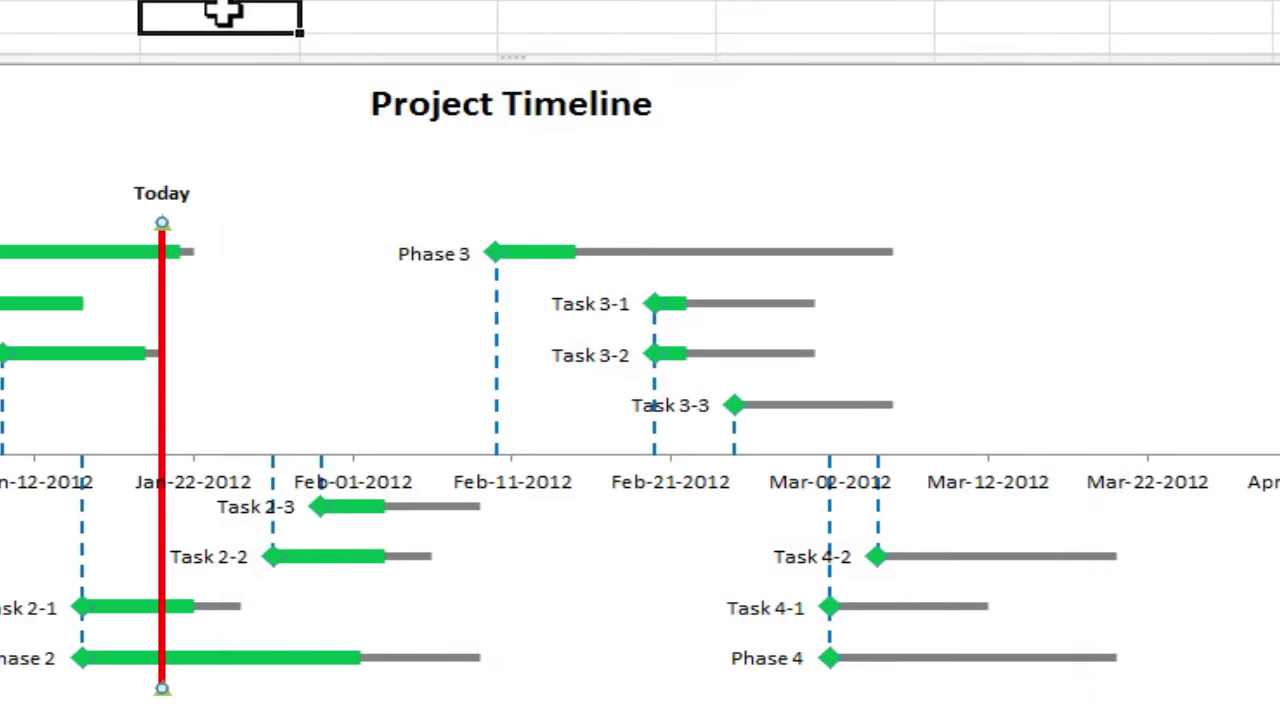
Set the marker type of both the upper and lower "Today" data points to None.
click(164, 226)
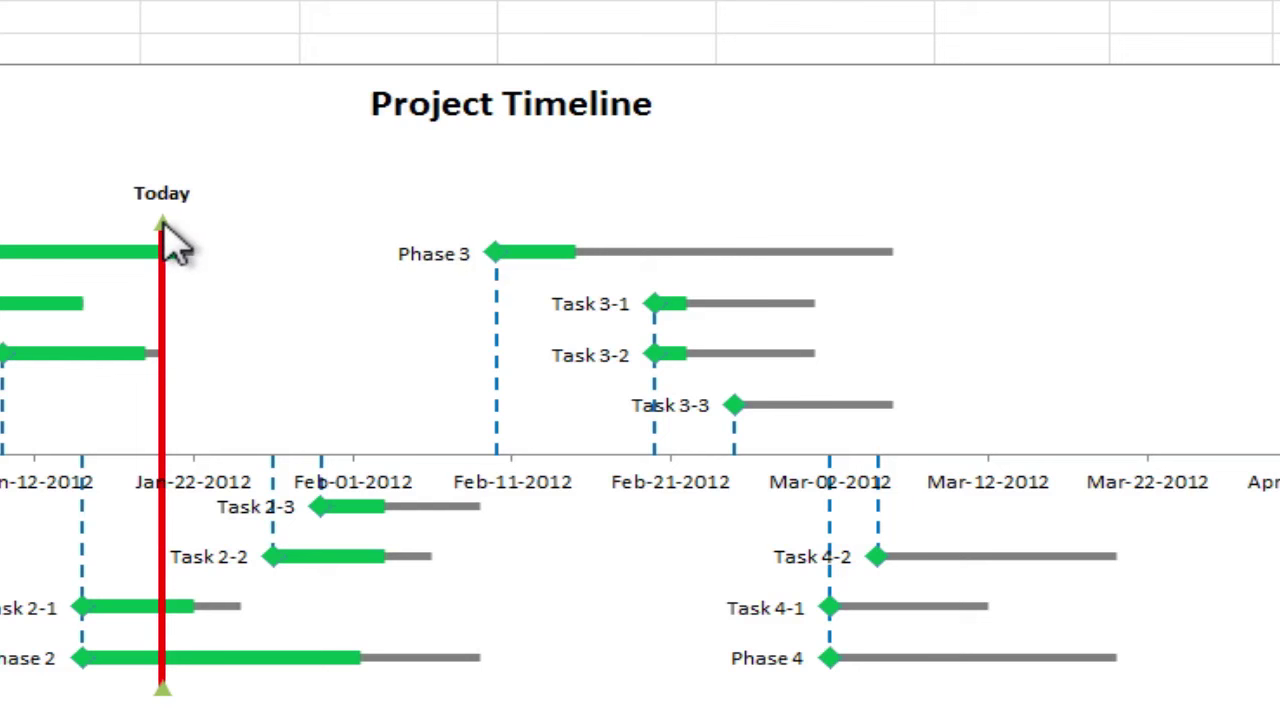
double_click(168, 240)
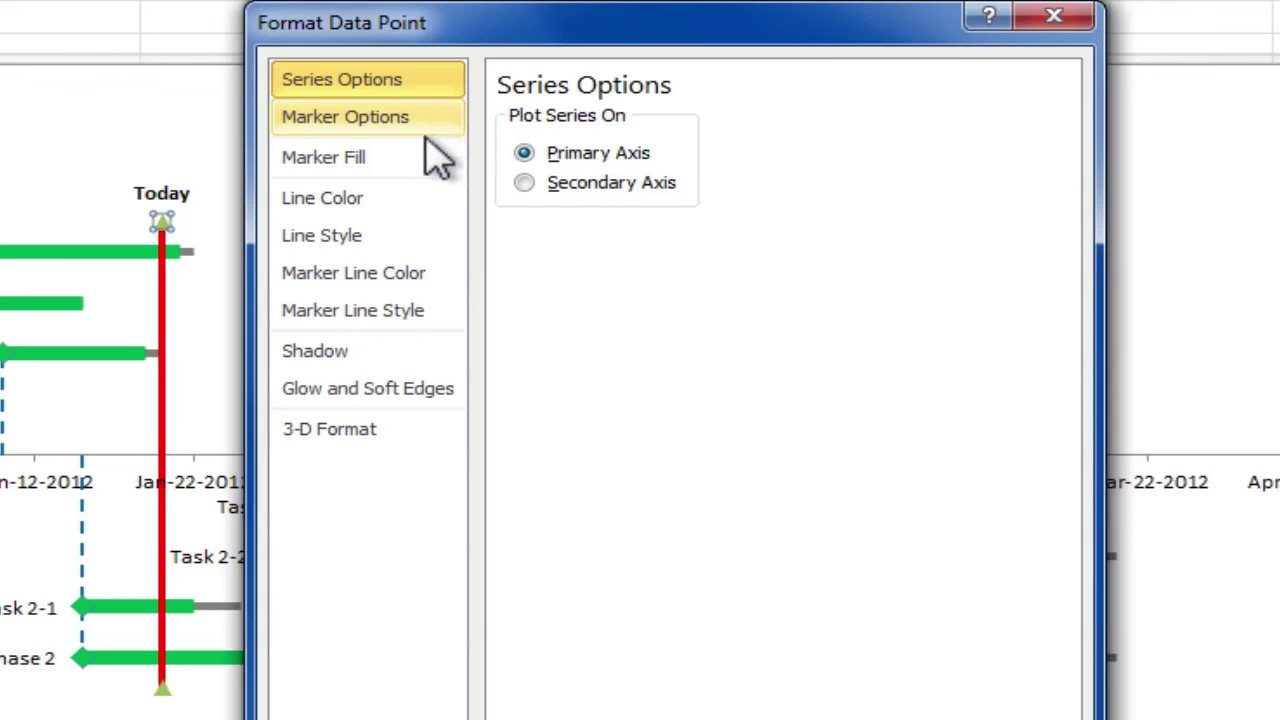
click(427, 121)
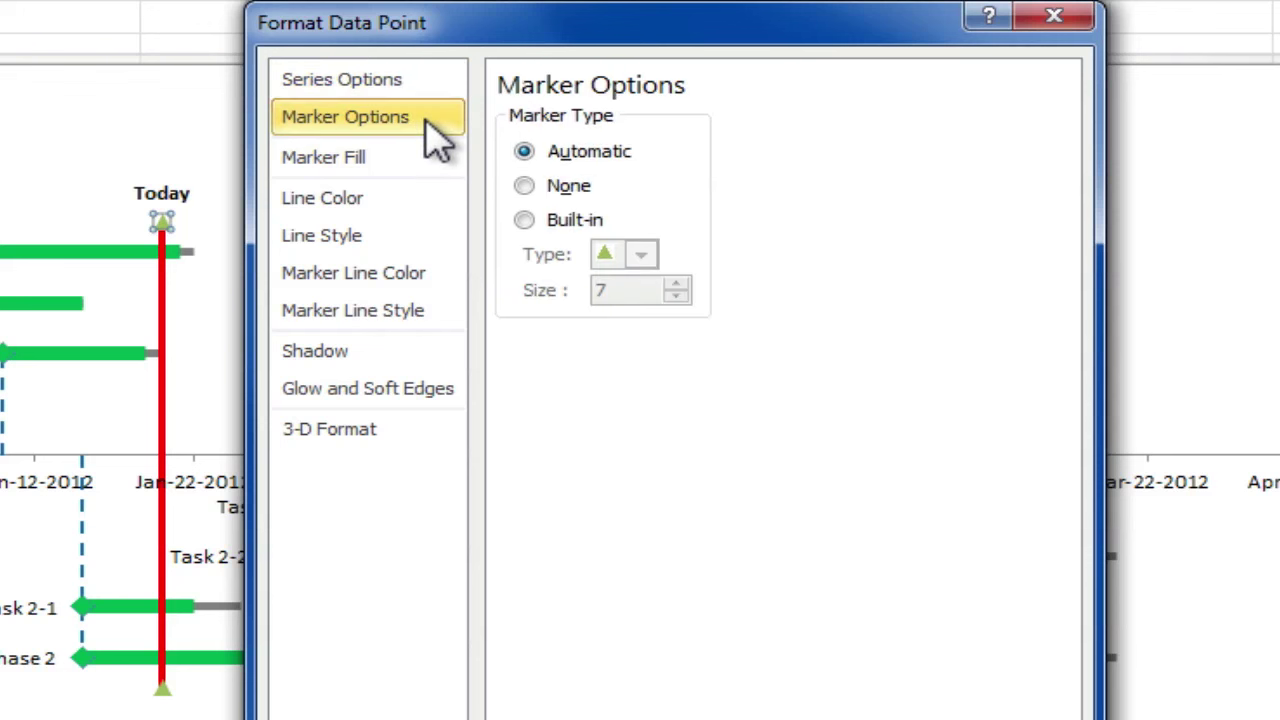
click(524, 186)
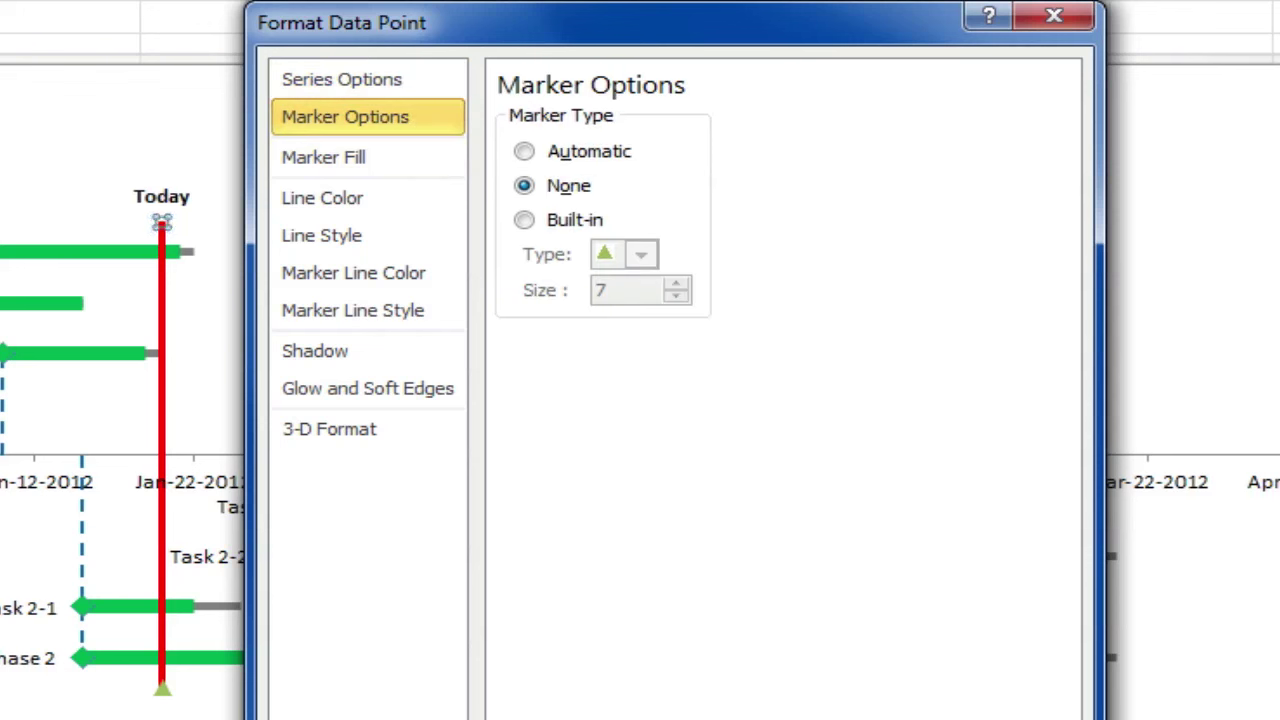
click(162, 688)
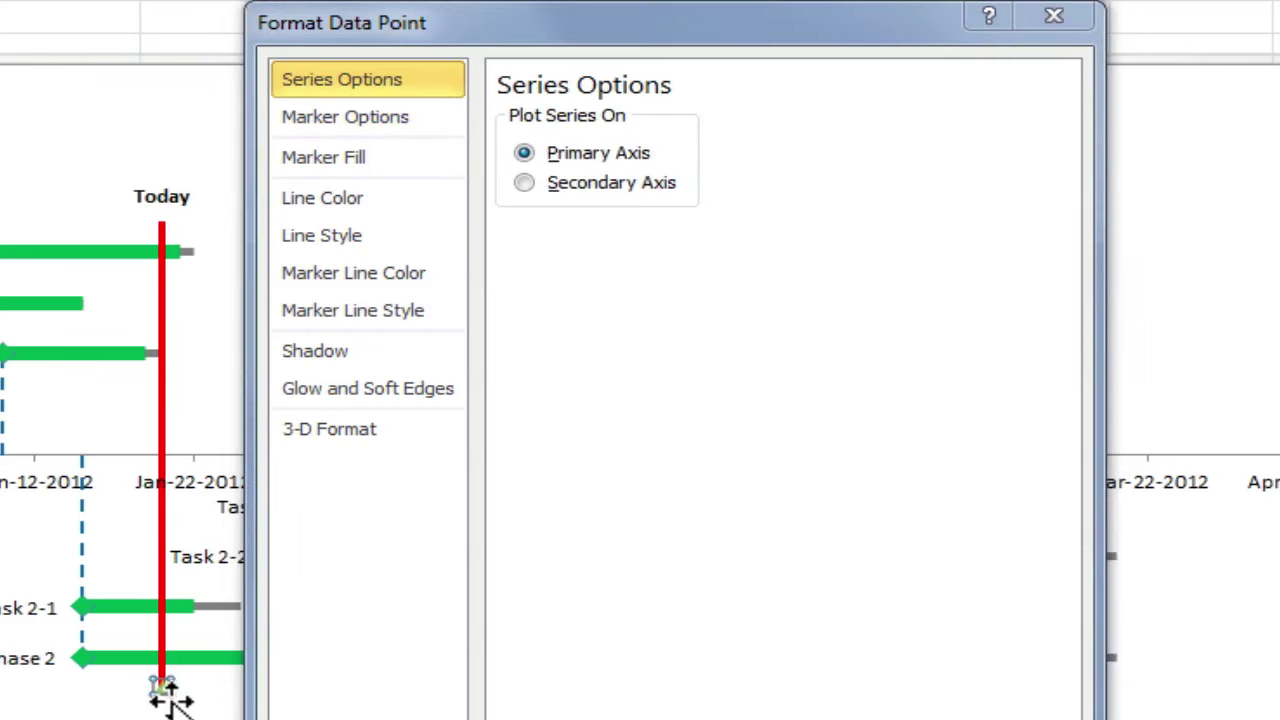
click(433, 126)
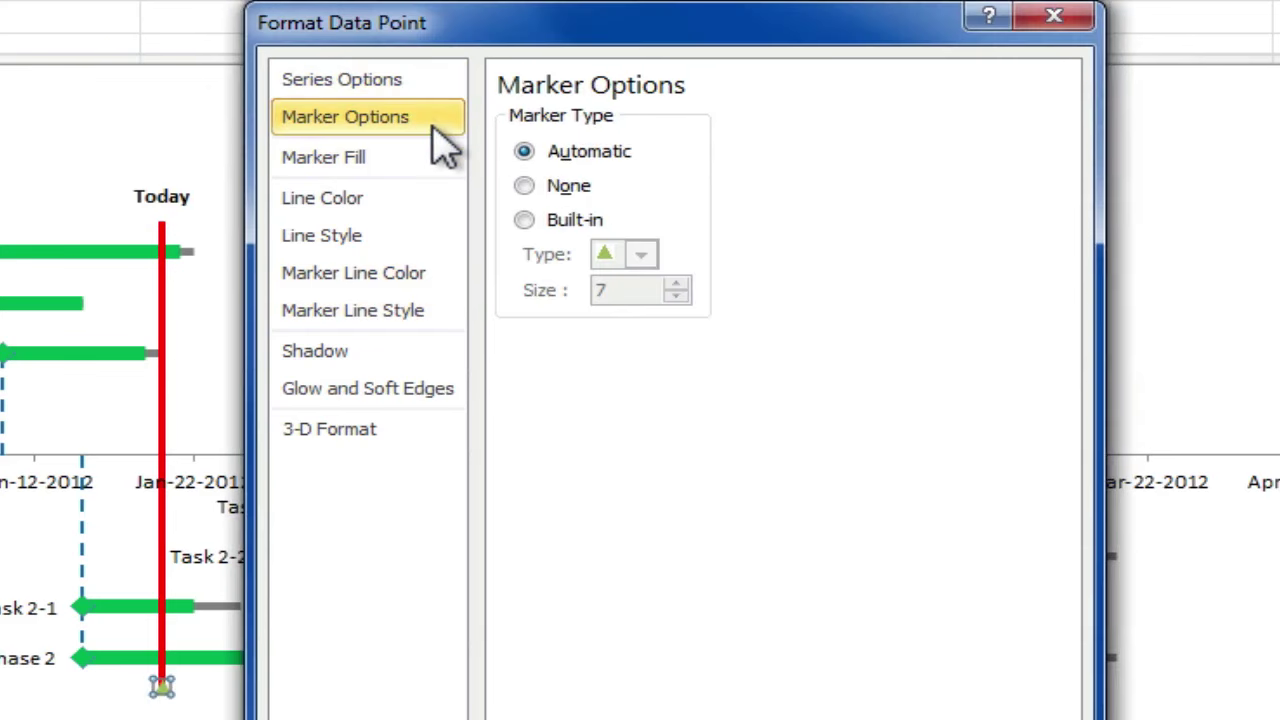
click(524, 186)
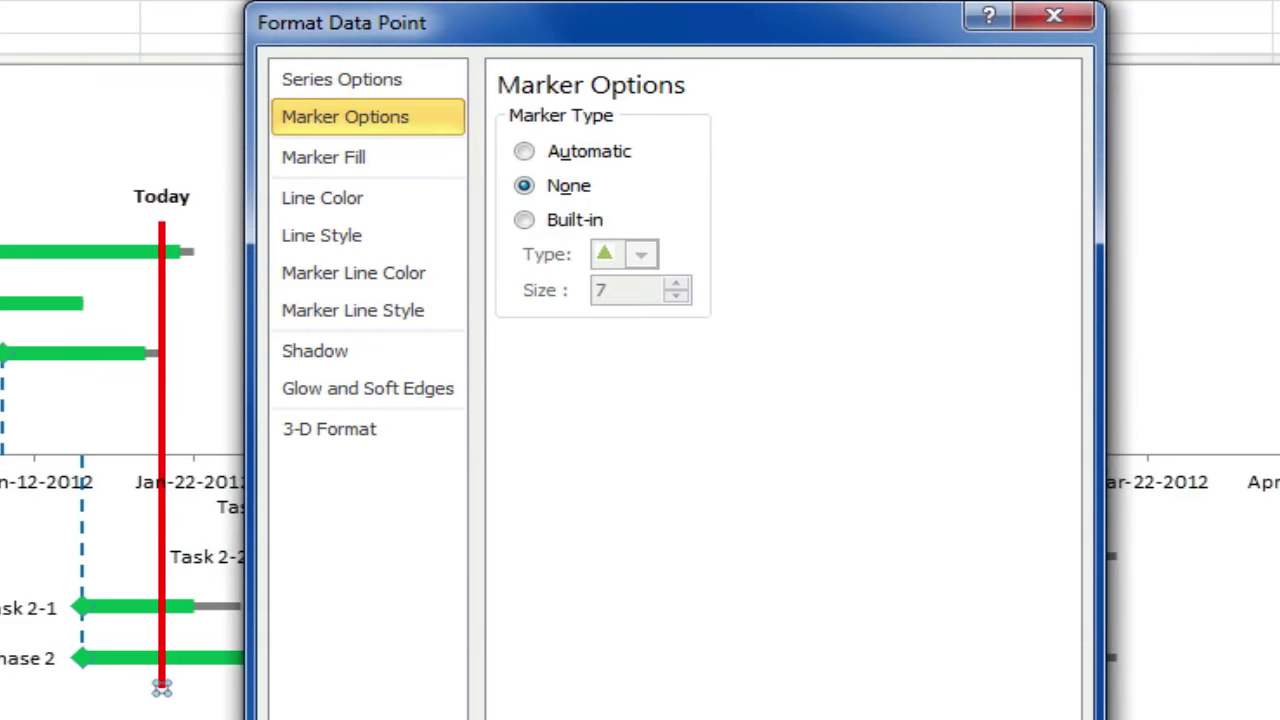
key(Escape)
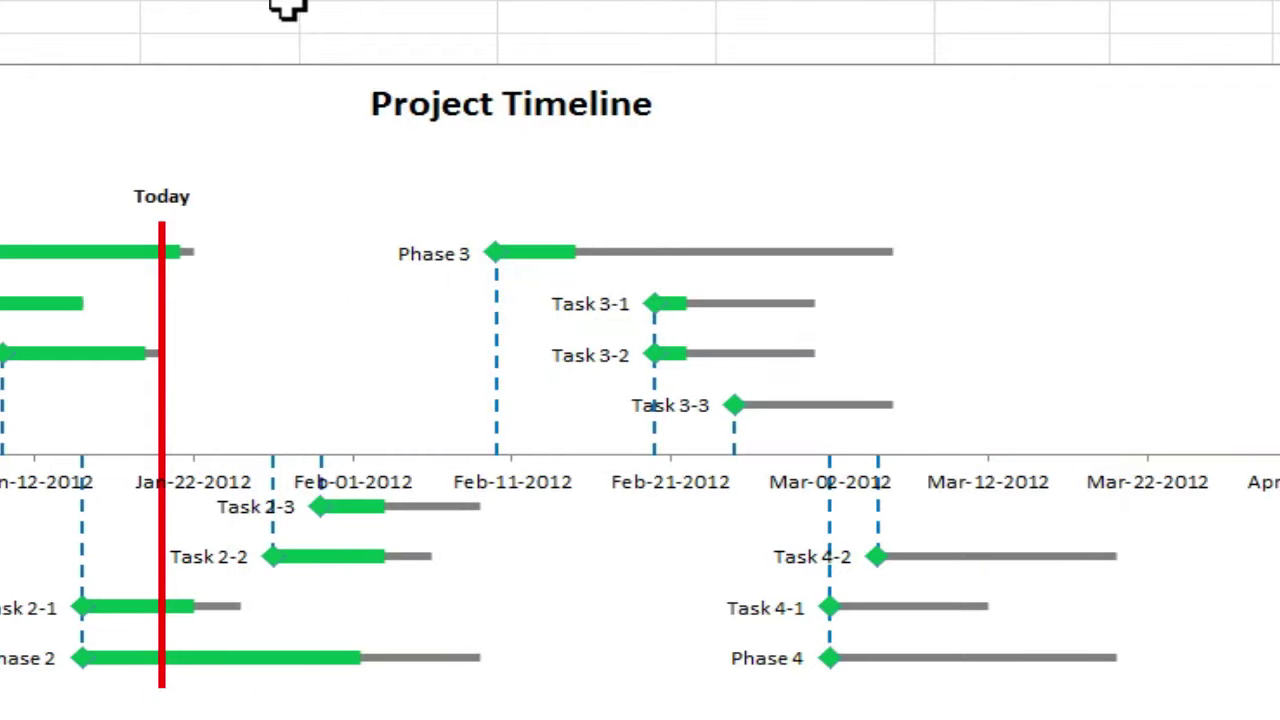
click(284, 12)
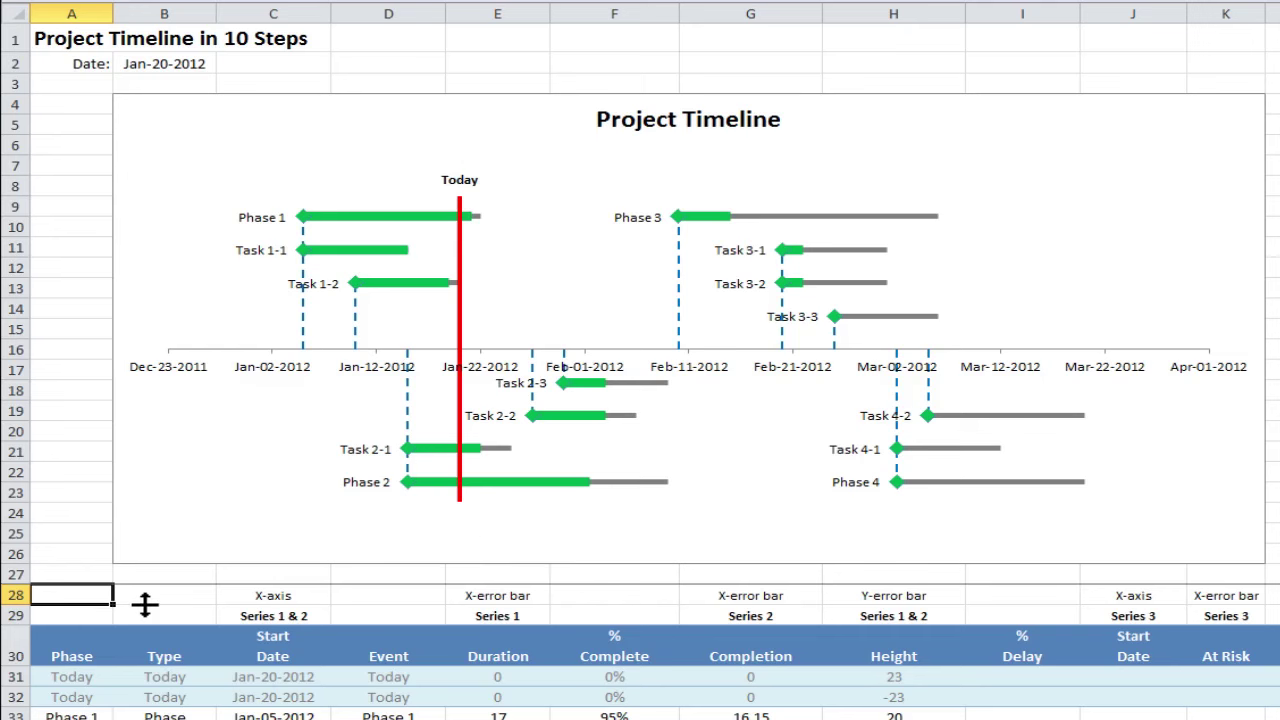
Replace the date in cell B2, which drives the two "Today" start dates, with the formula =today().
click(304, 680)
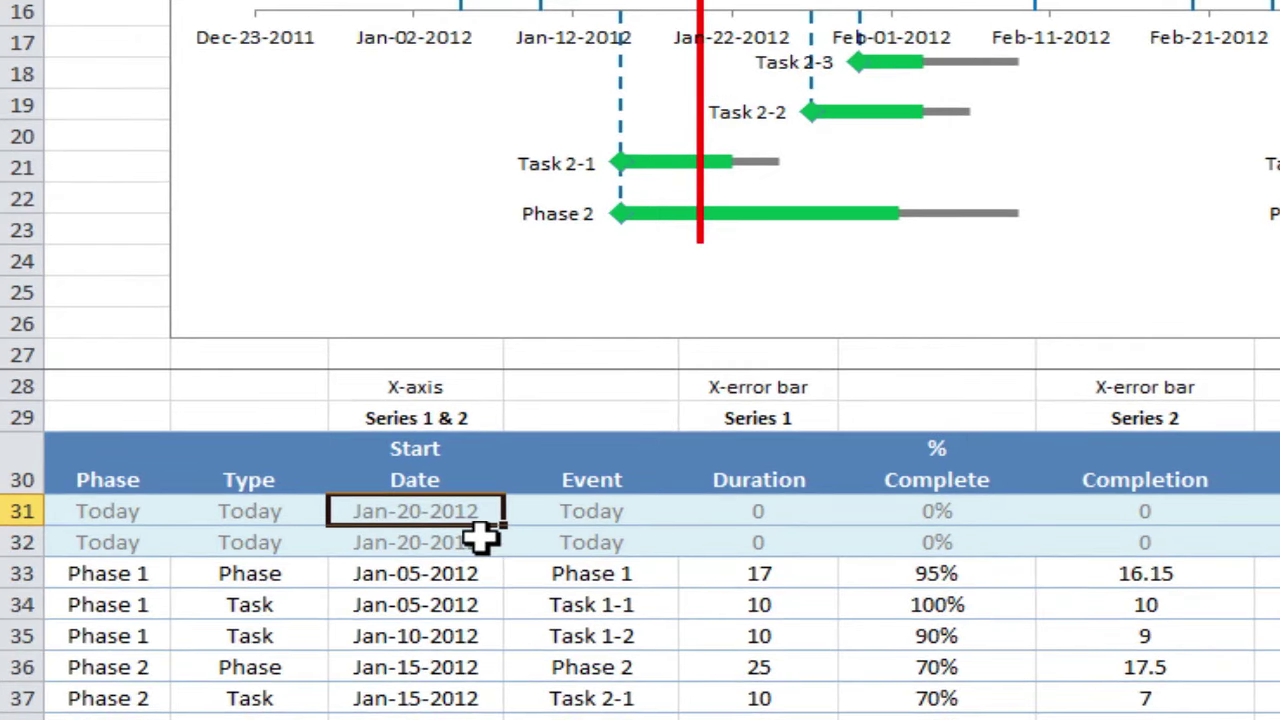
click(478, 545)
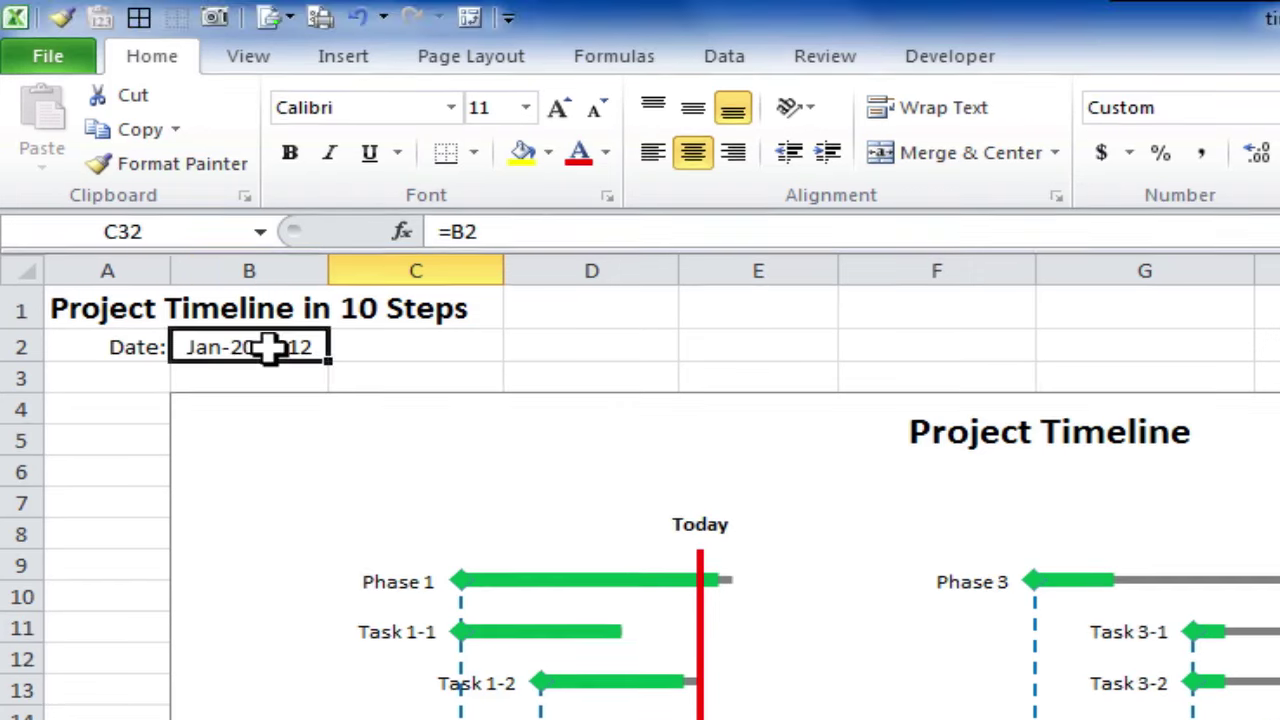
click(268, 347)
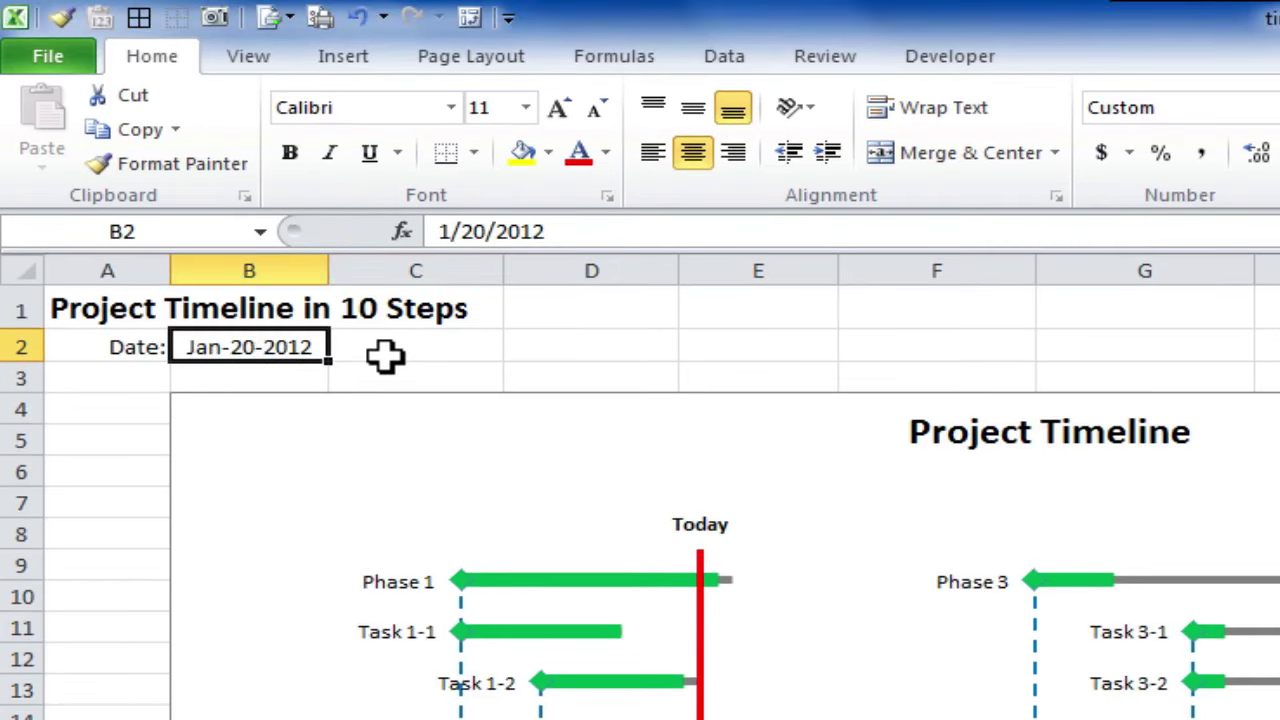
text(=)
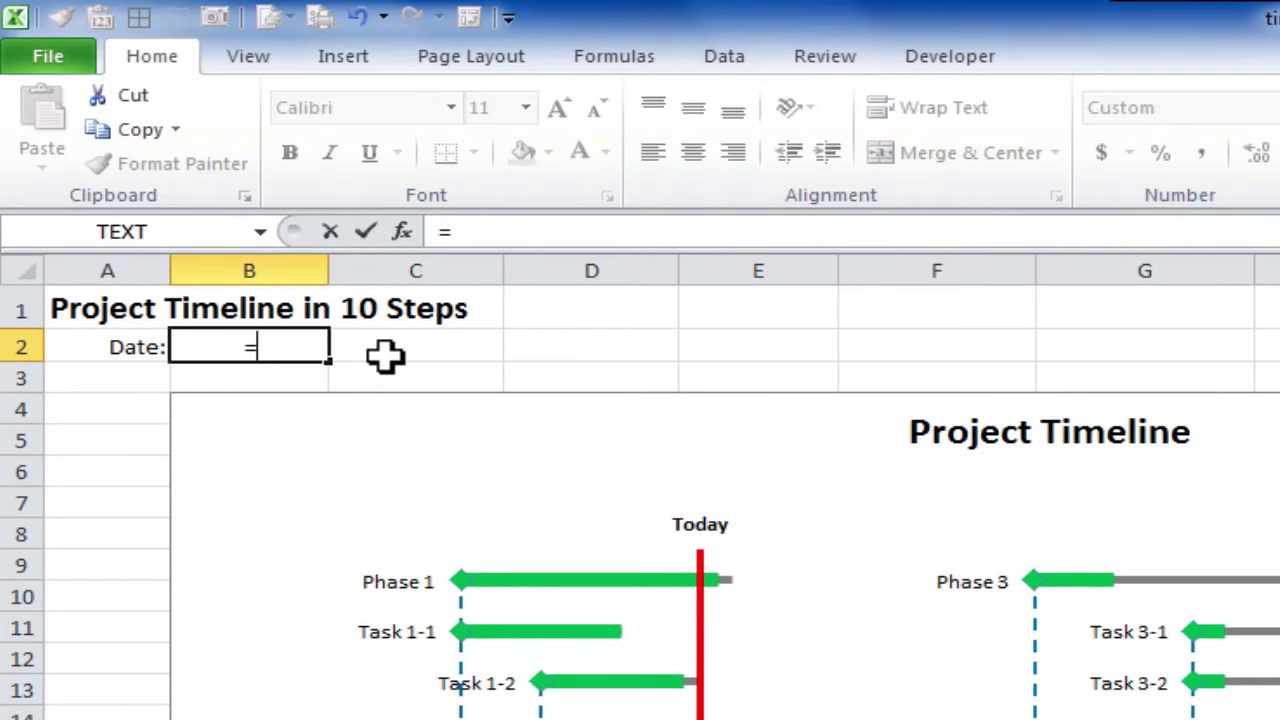
text(todau)
key(BackSpace)
text(y())
key(Return)
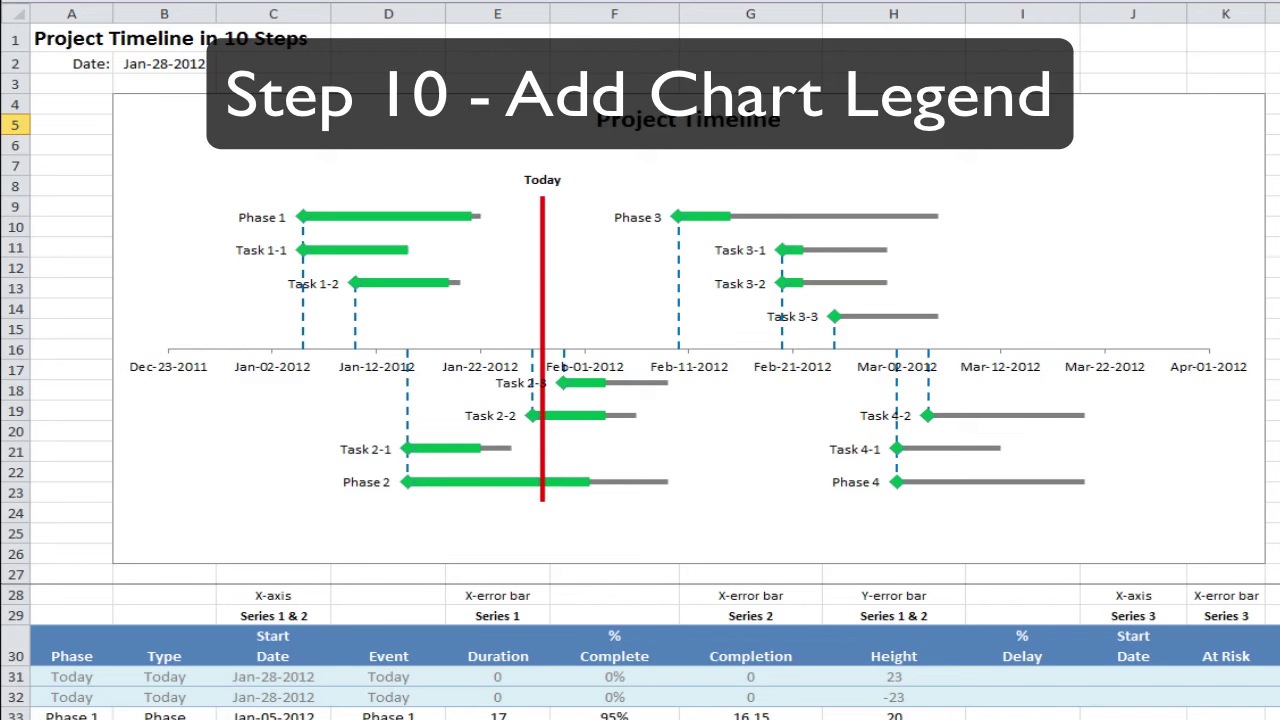
Insert a text box in the blank area at the chart's upper-right corner, containing the text "legend".
click(920, 145)
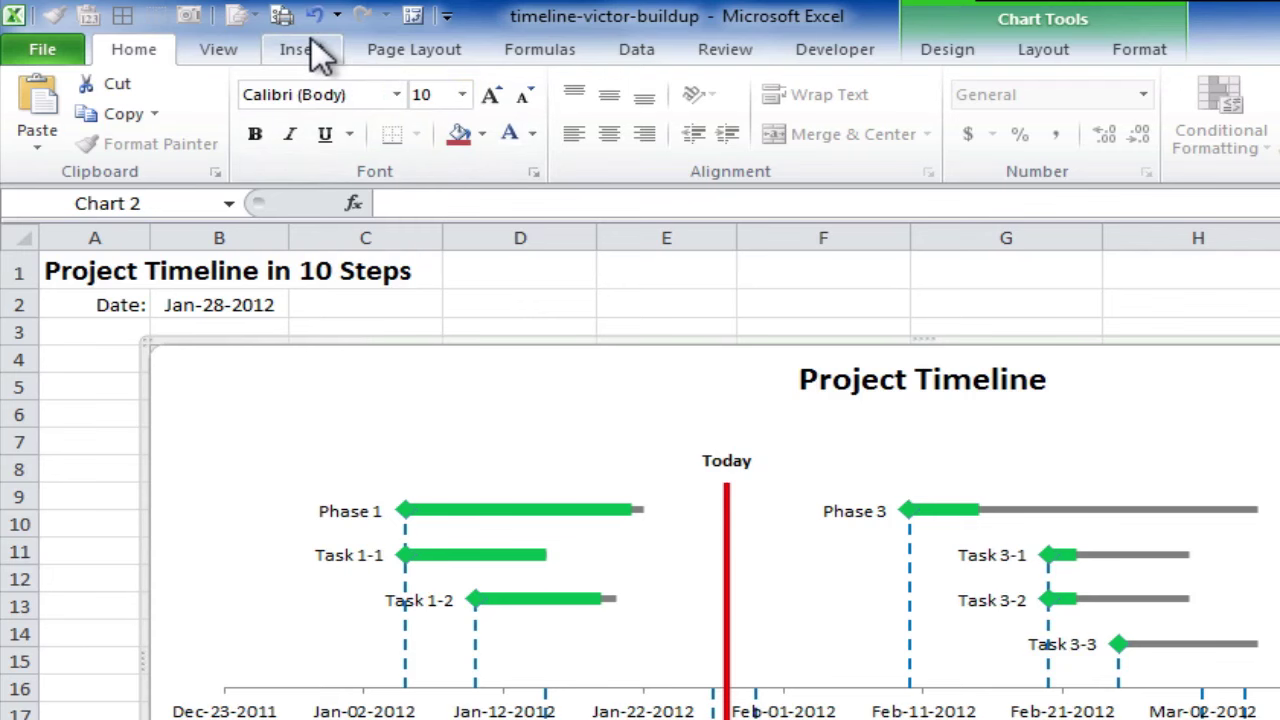
click(300, 50)
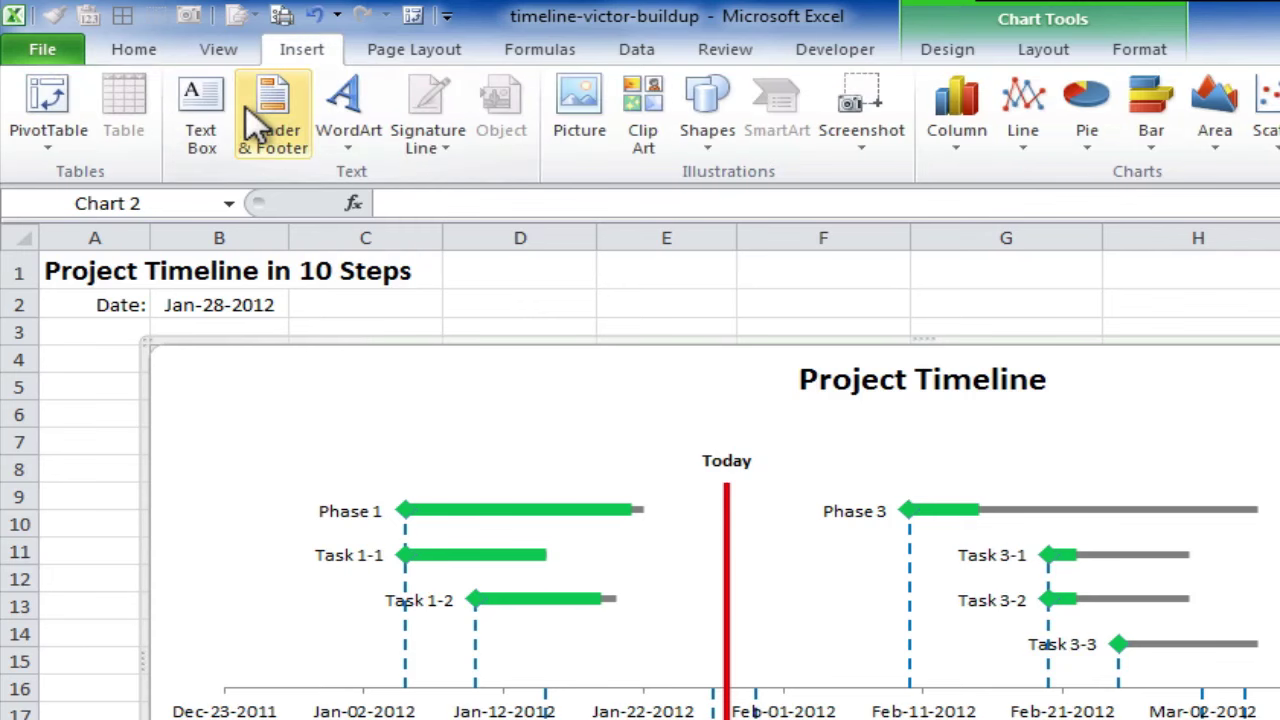
click(226, 128)
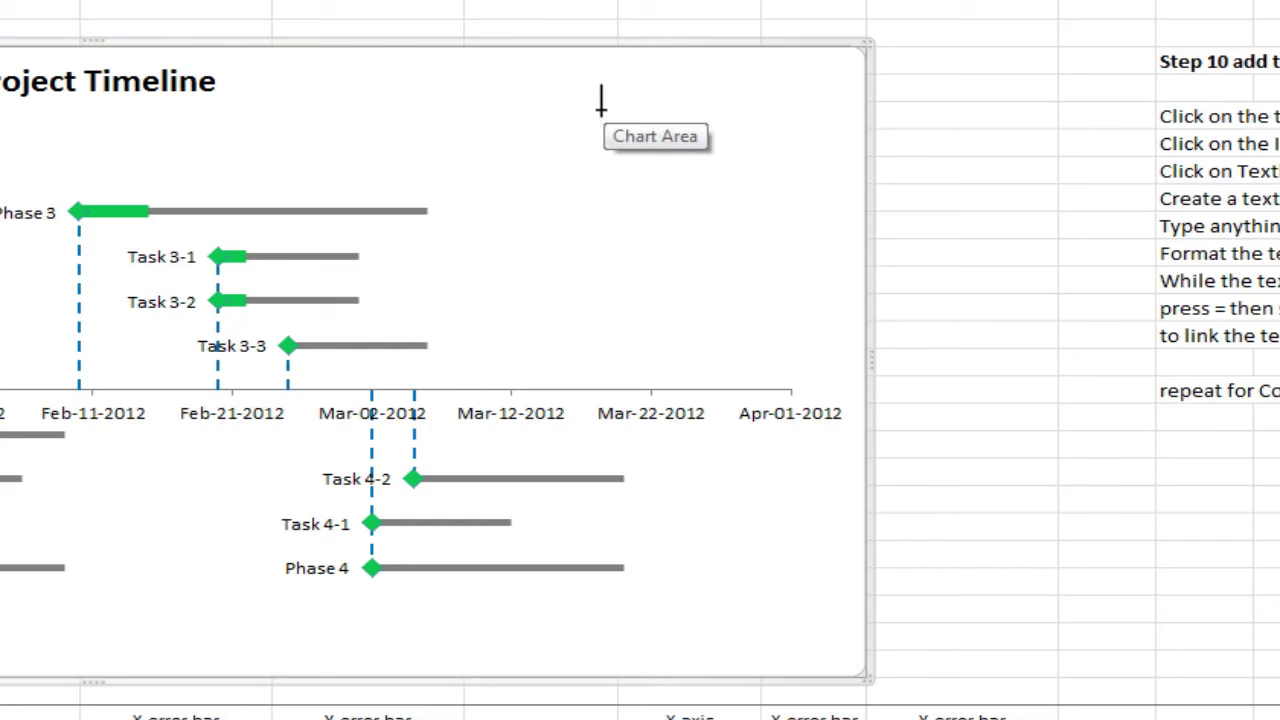
drag(601, 109, 795, 160)
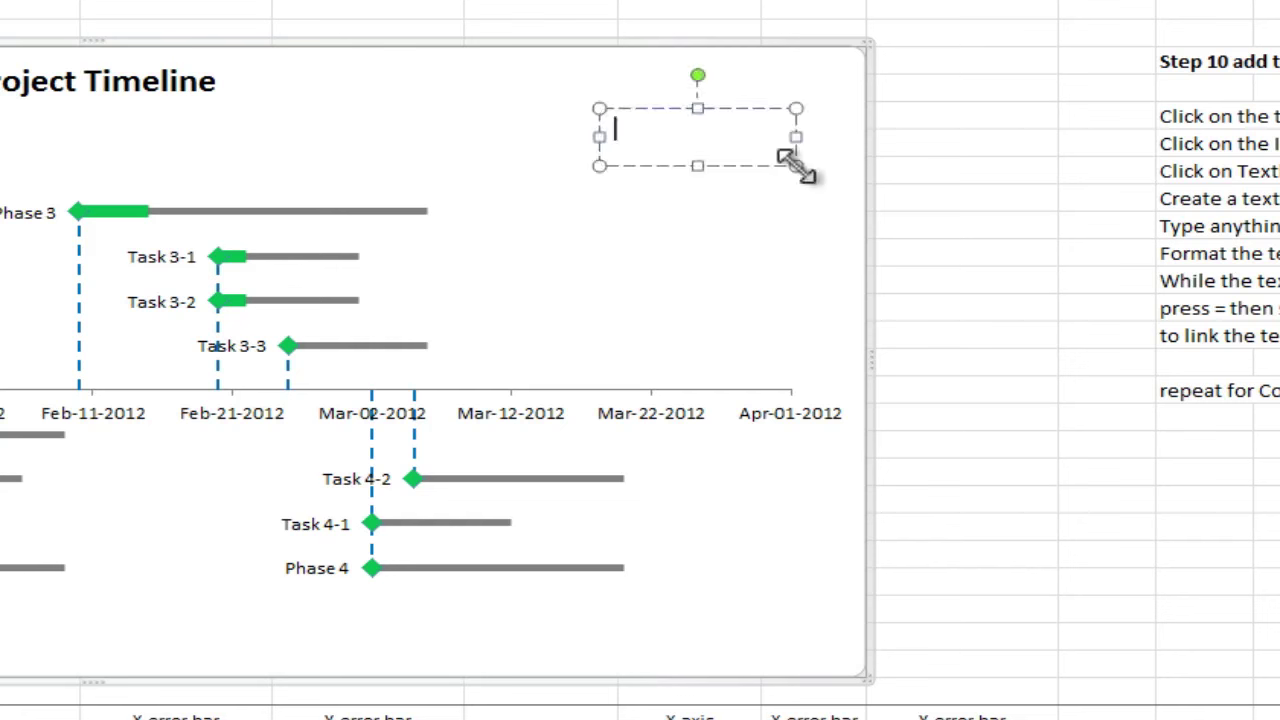
text(legend)
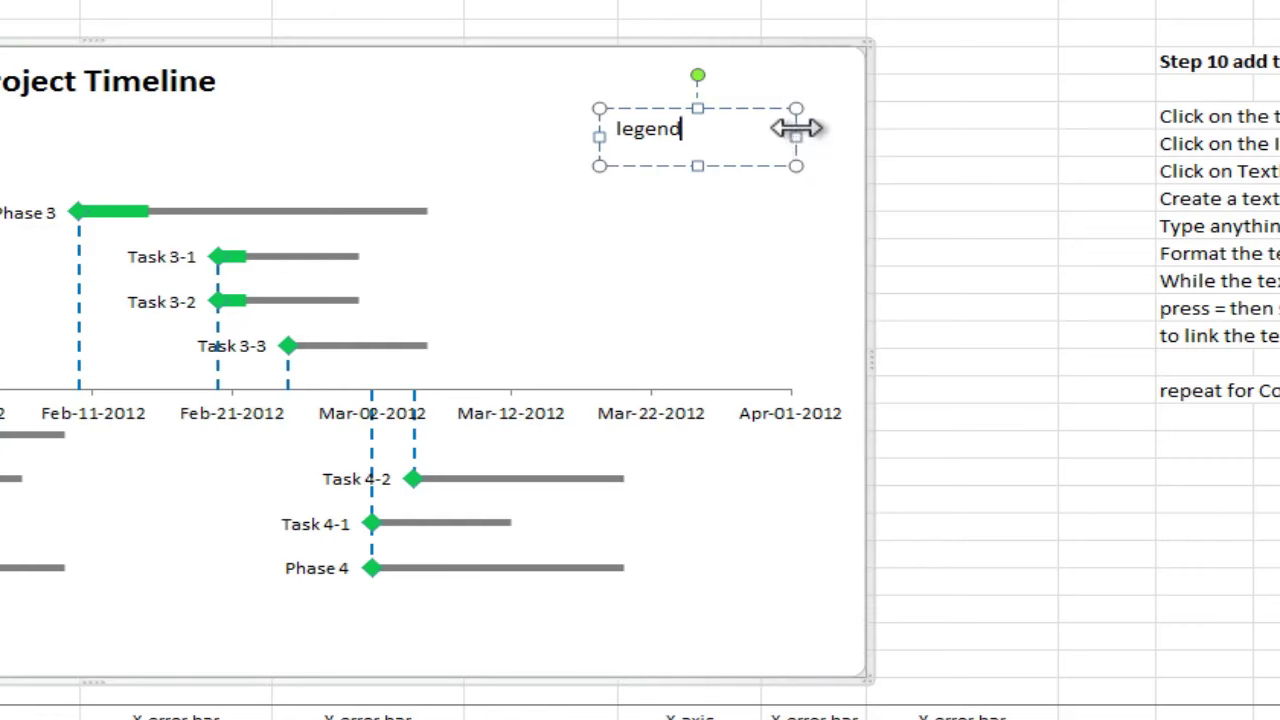
Give the "legend" text box a solid gray fill matching the duration bars.
right_click(796, 127)
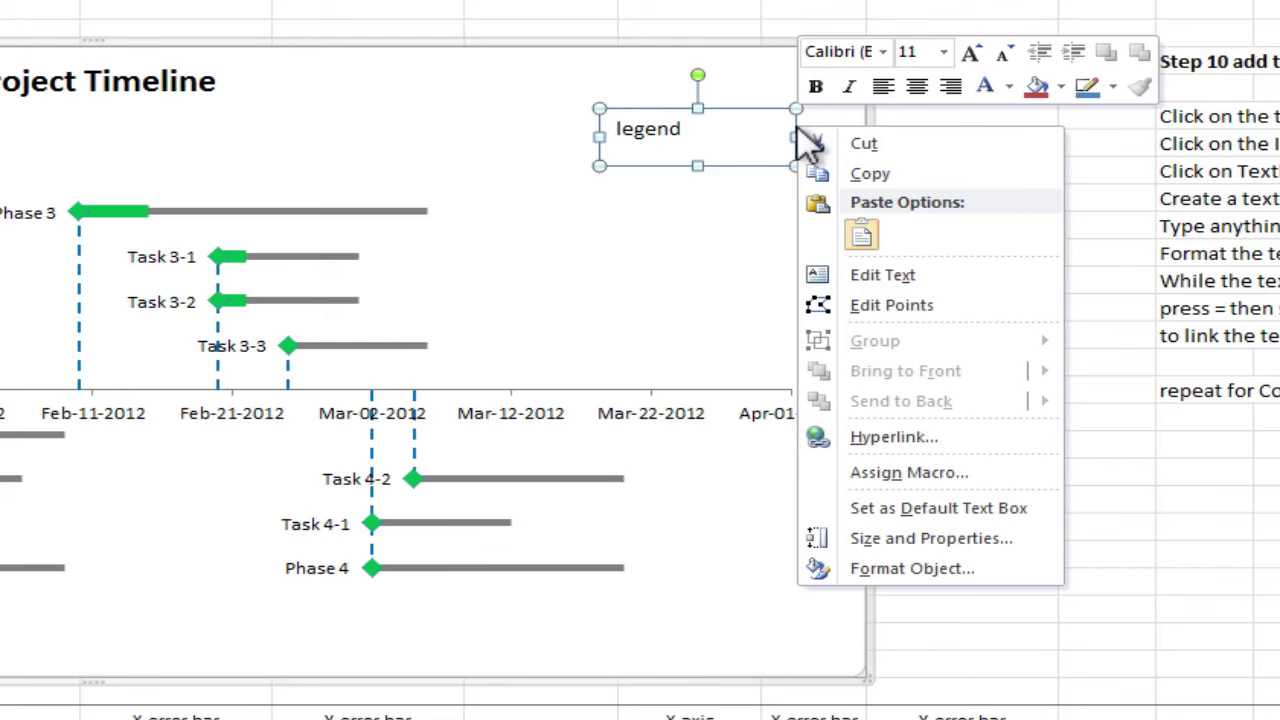
click(982, 561)
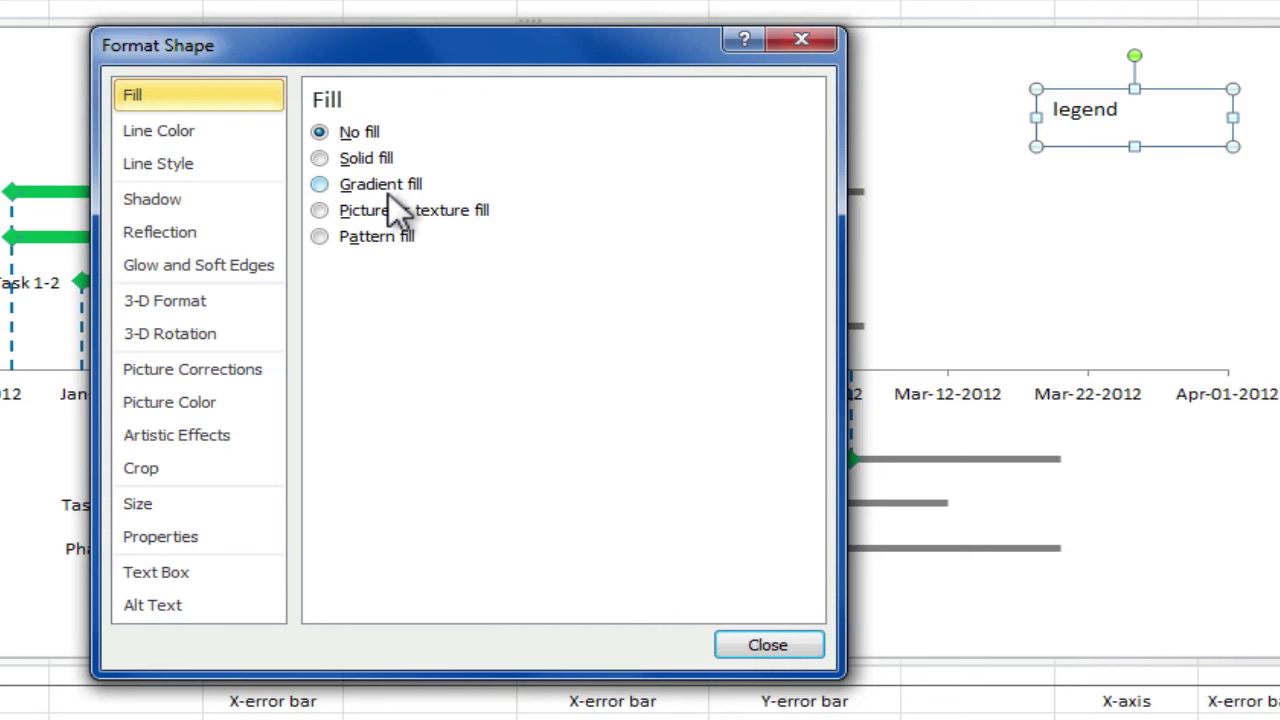
click(385, 160)
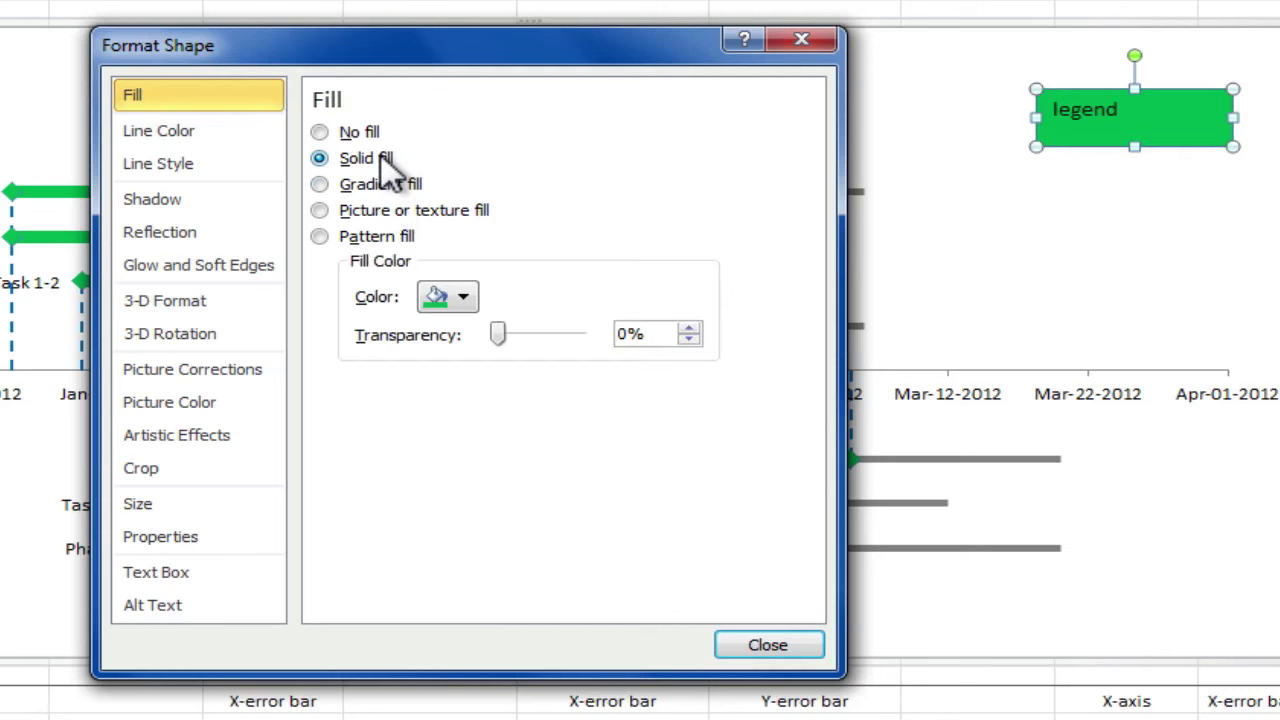
click(463, 296)
click(428, 446)
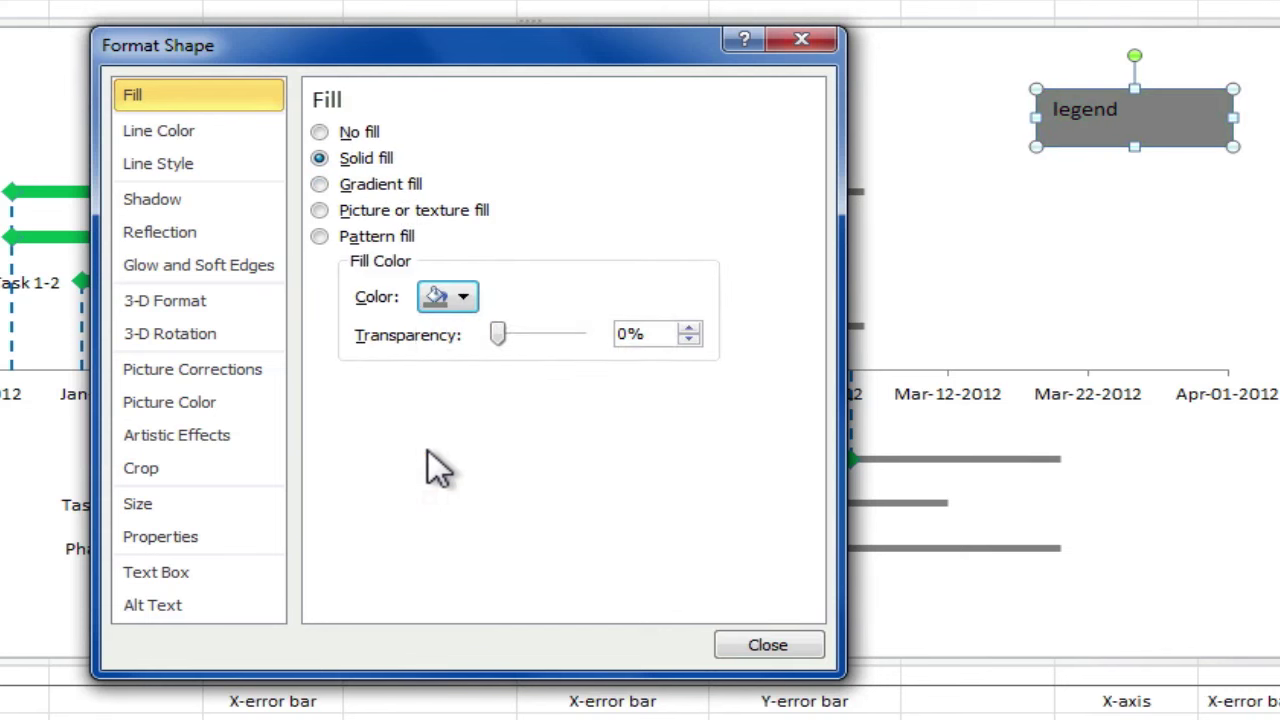
click(740, 646)
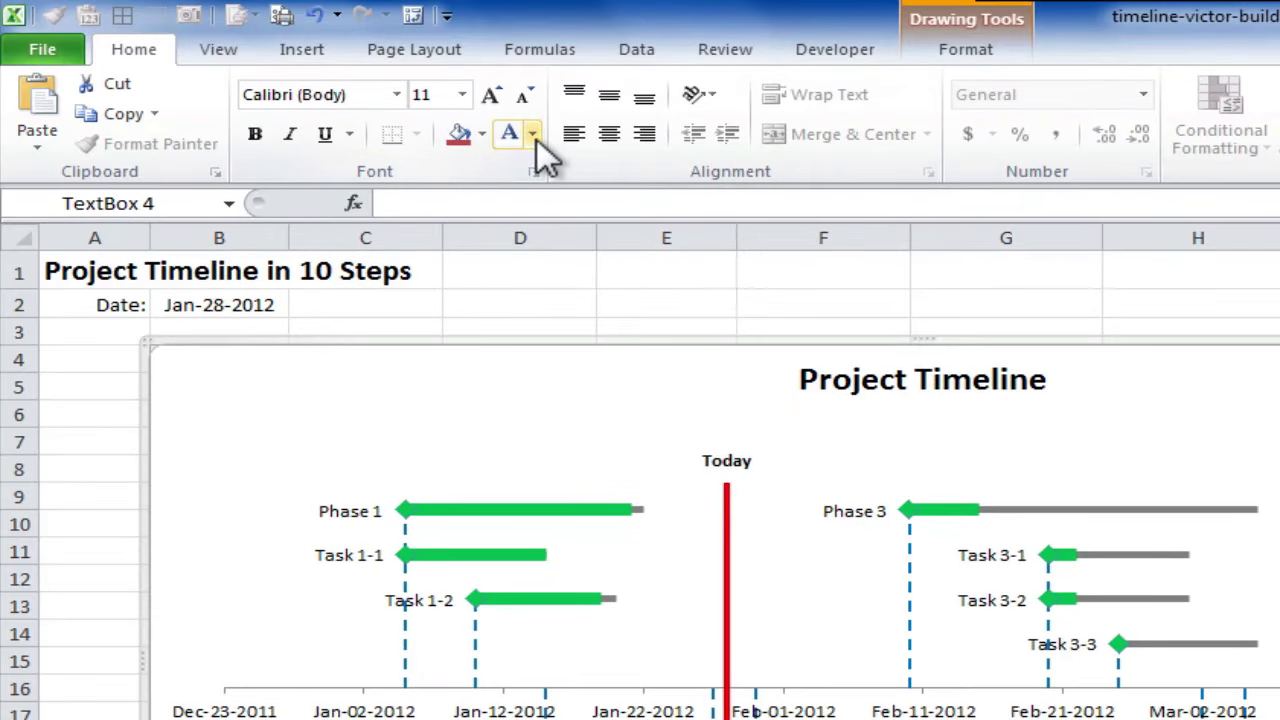
Format the "legend" text as white and bold, centered horizontally and vertically in its box.
click(534, 136)
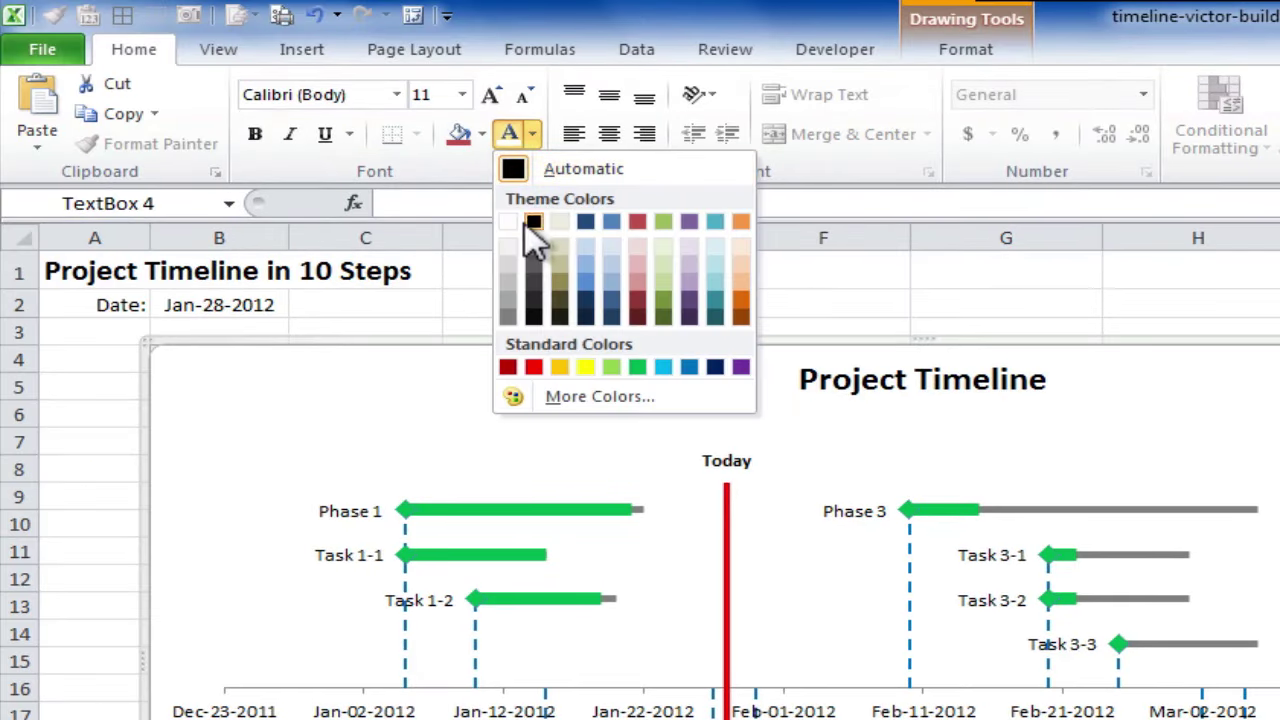
click(510, 222)
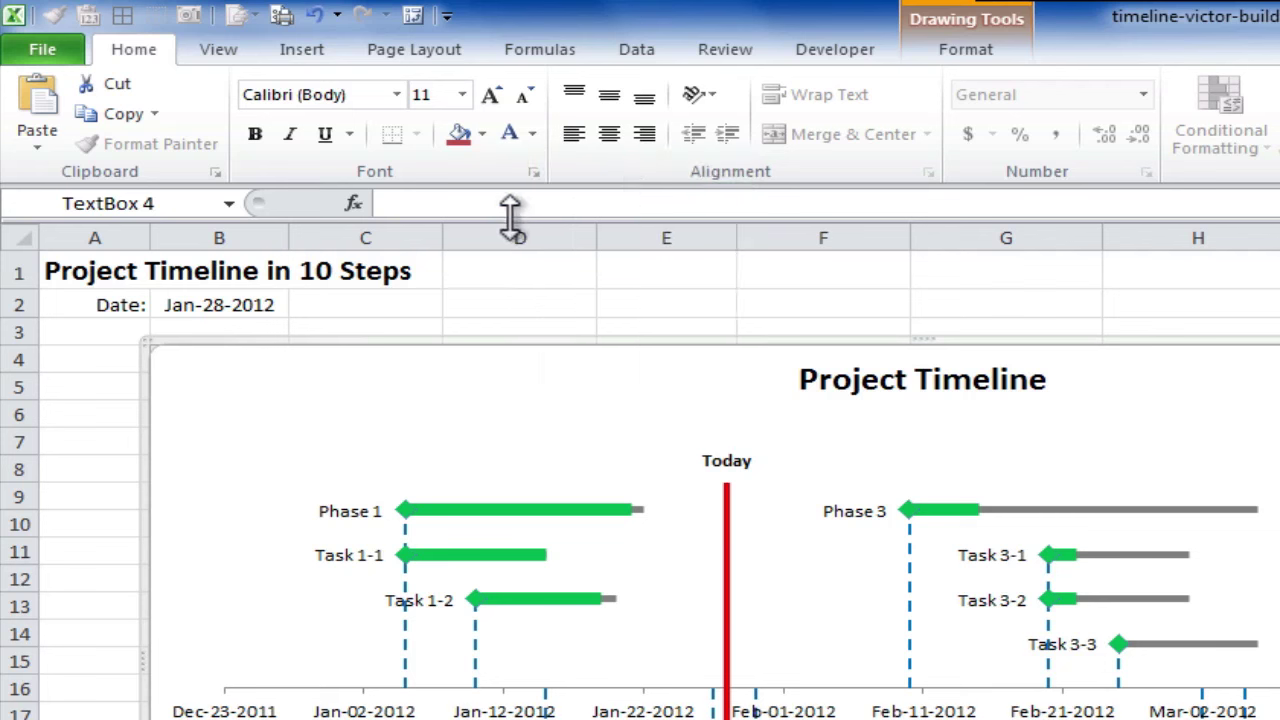
click(255, 136)
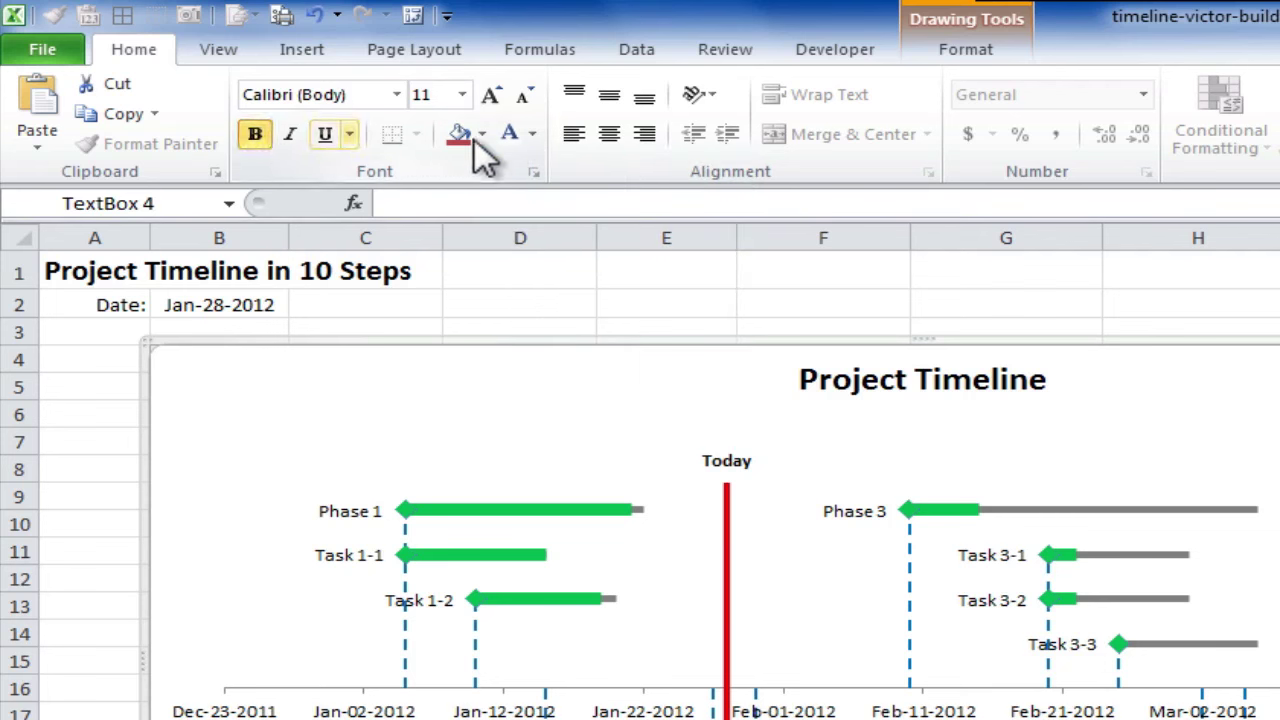
click(609, 135)
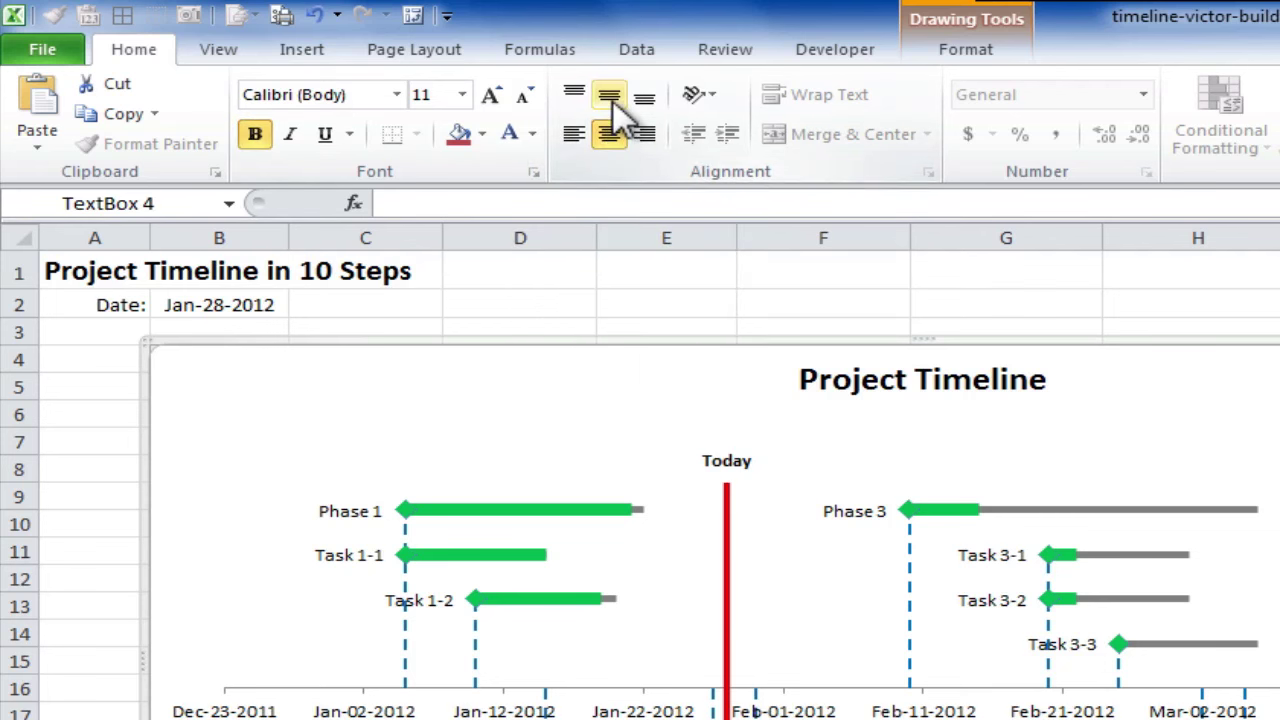
click(609, 97)
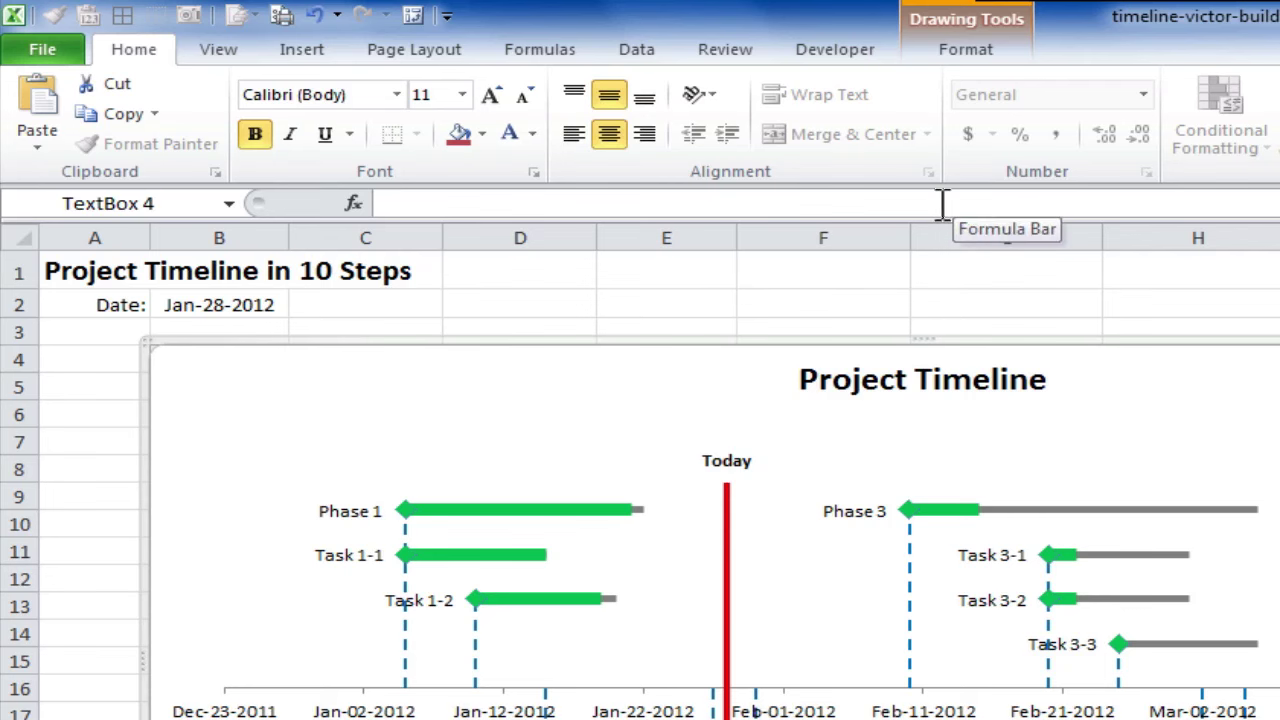
Link the gray legend text box to the Duration header with the formula =Timeline!$E$30.
click(471, 200)
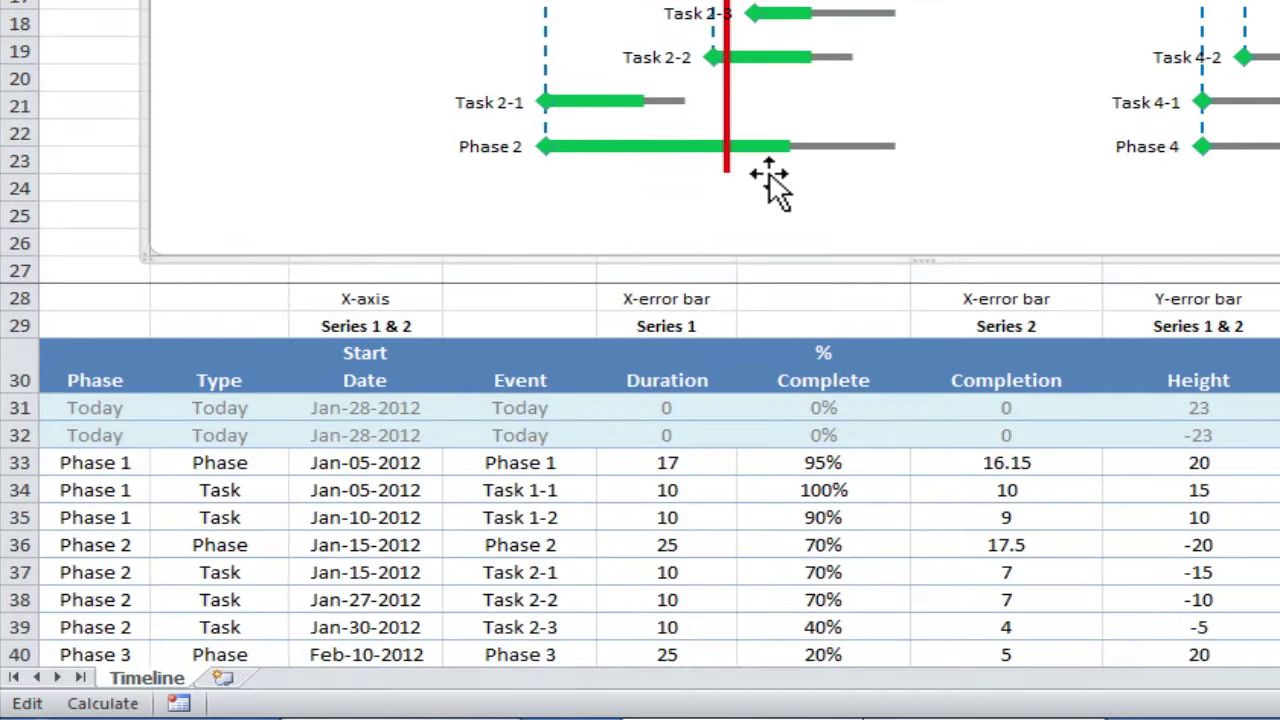
click(695, 372)
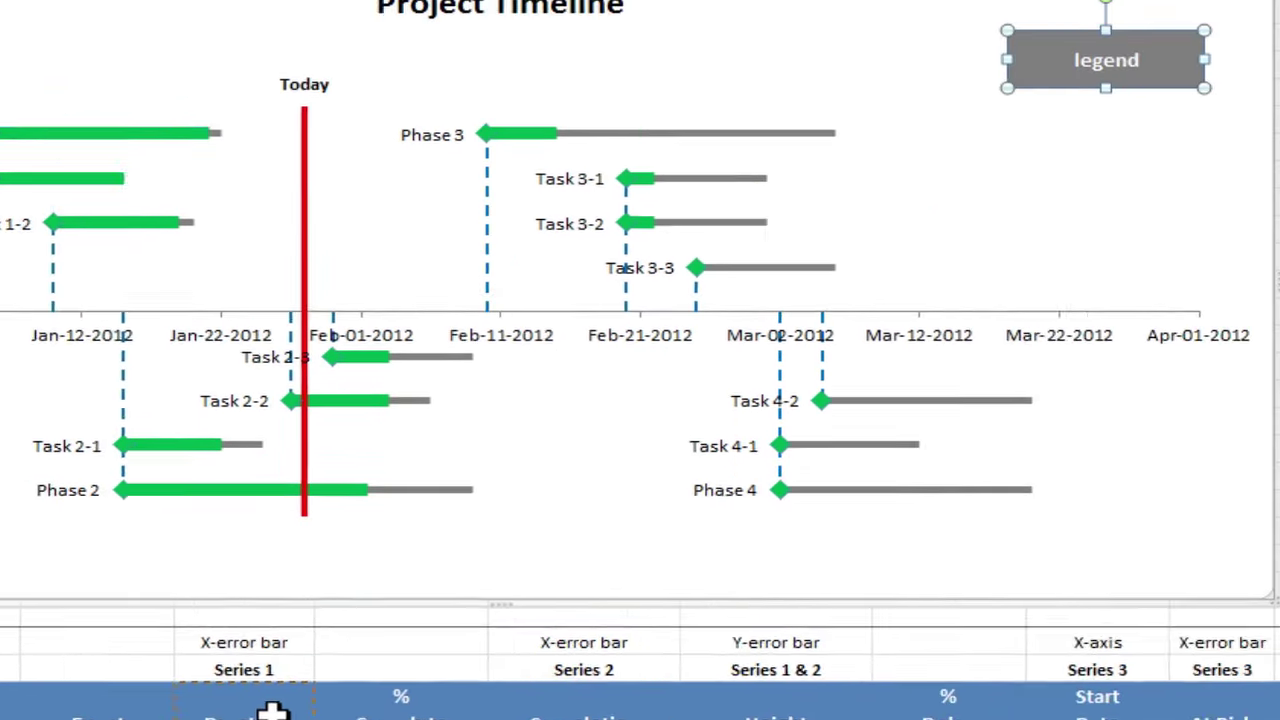
key(Return)
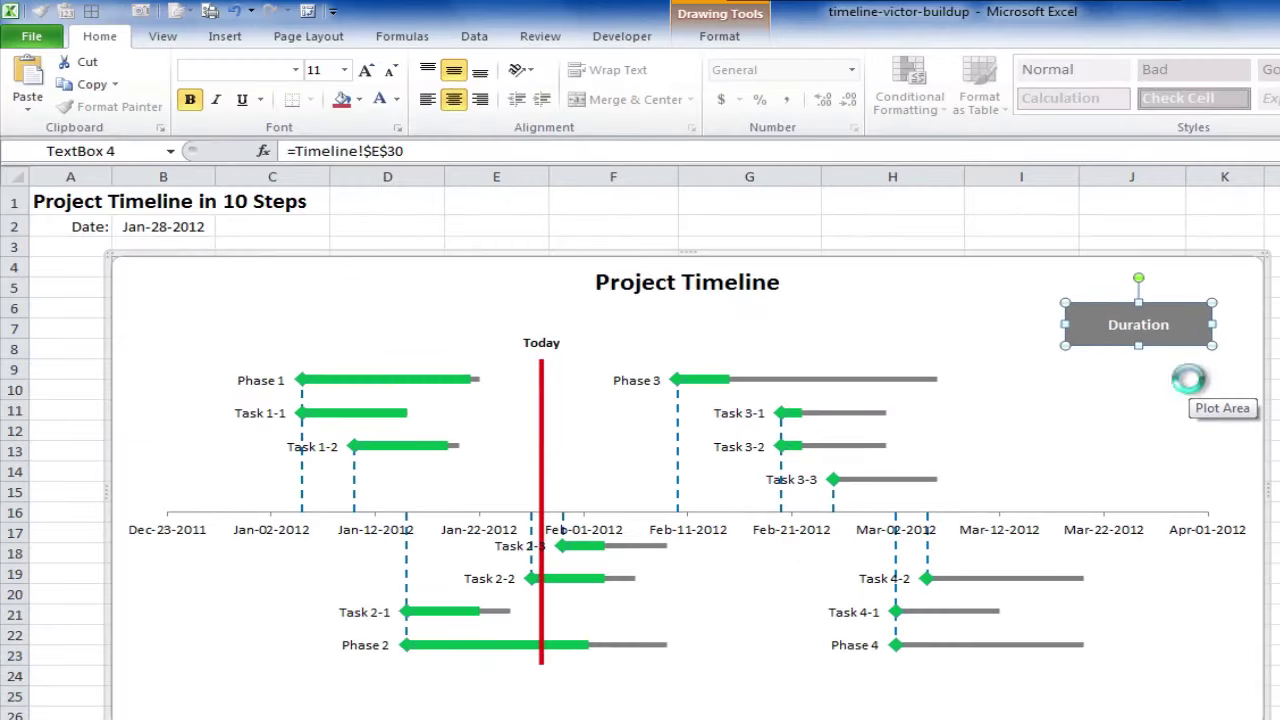
Paste a copy of the gray Duration legend box just below the original and align the two boxes by their centers.
key(ctrl+v)
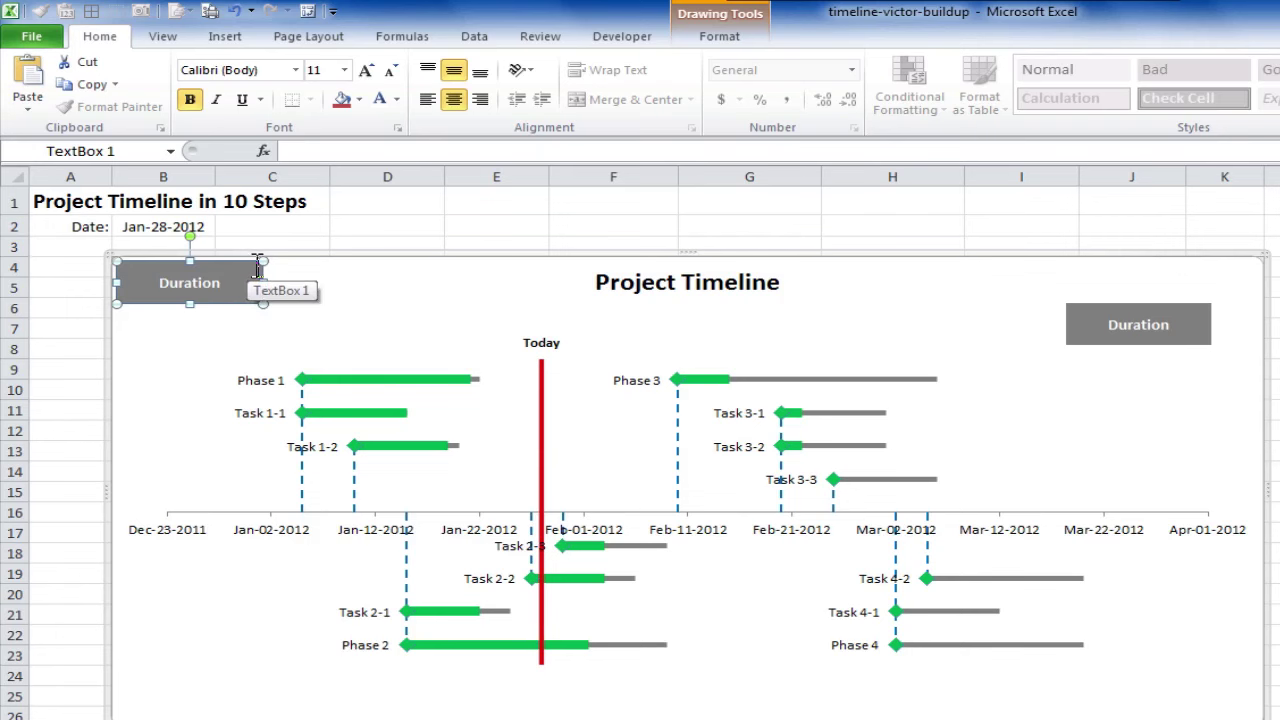
drag(249, 263, 1195, 355)
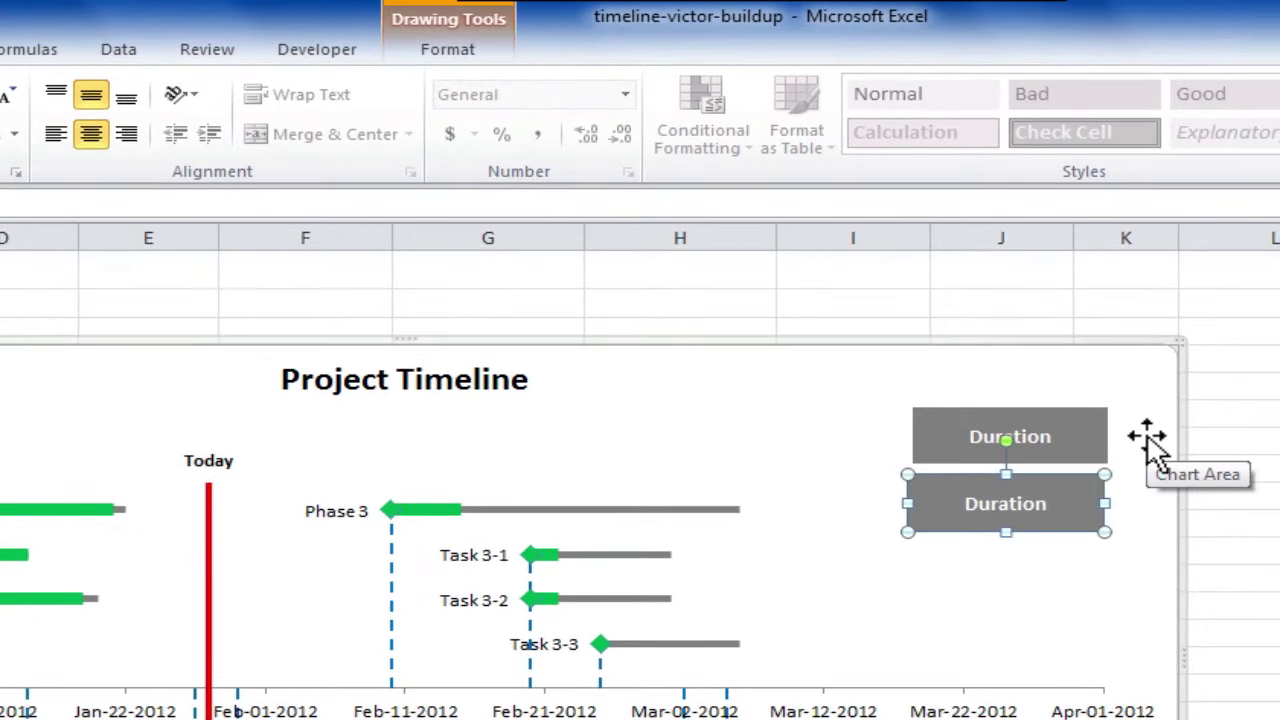
shift+click(1102, 418)
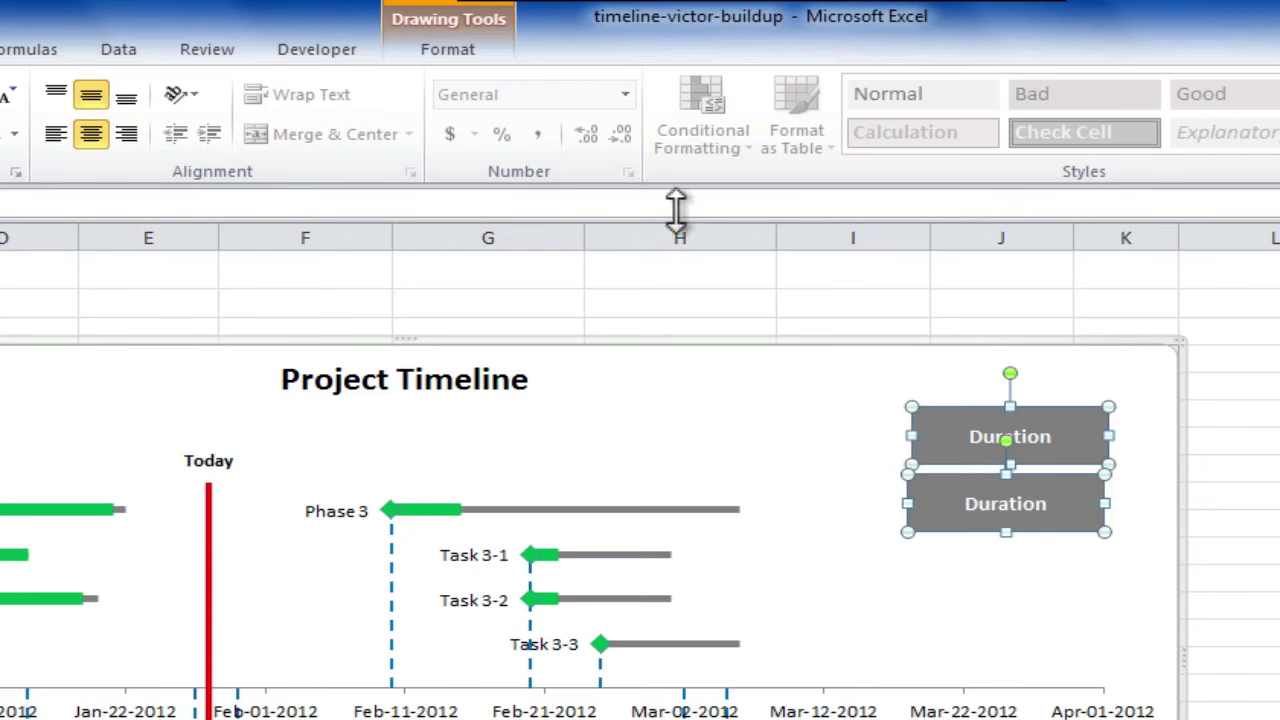
click(483, 57)
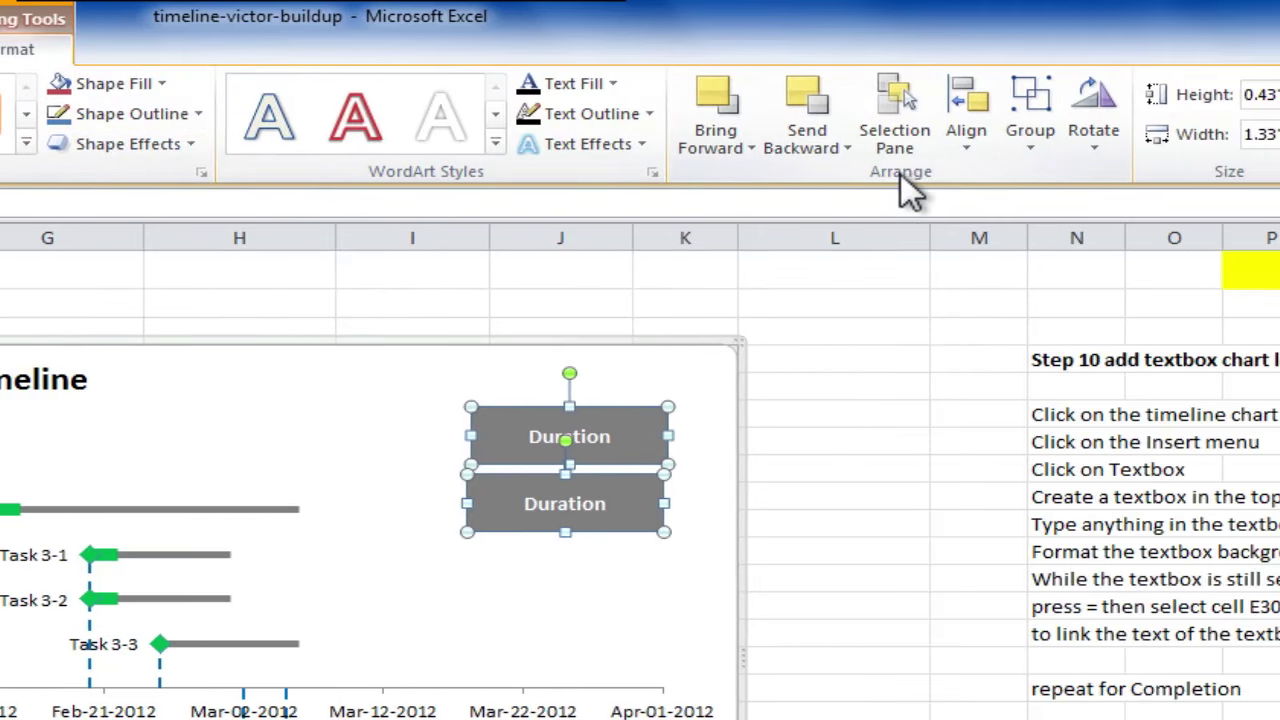
click(975, 152)
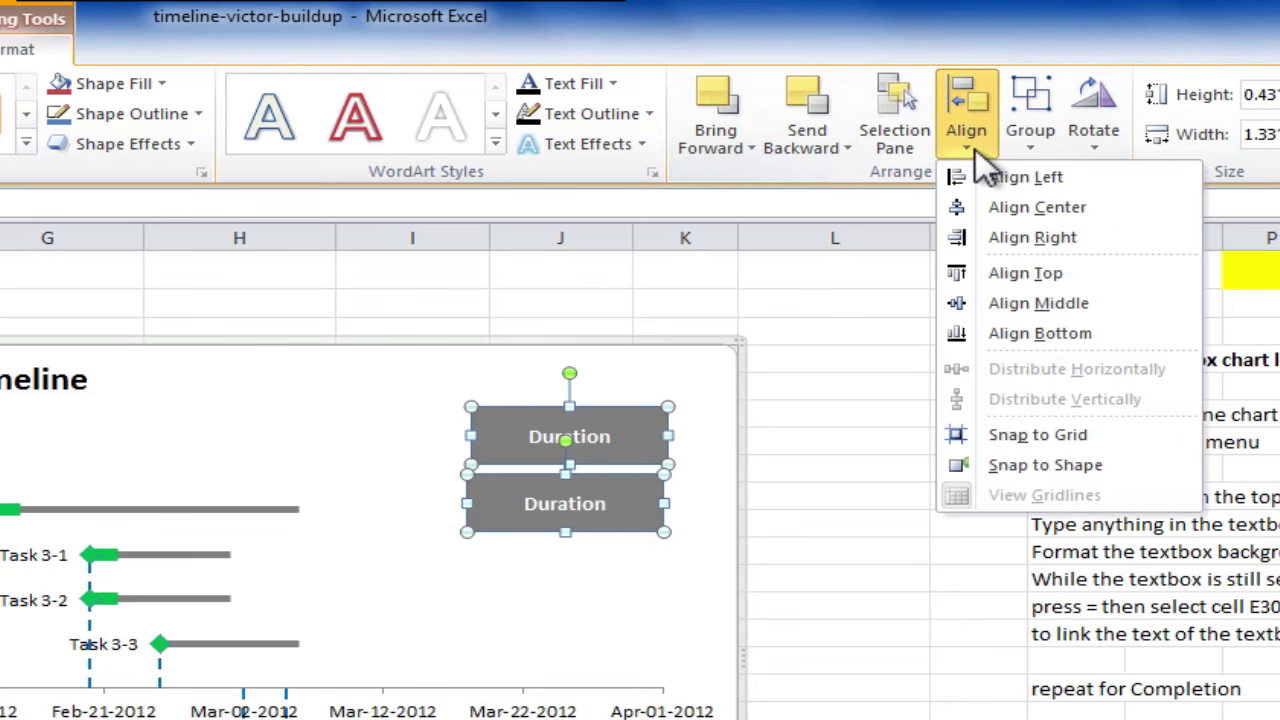
click(1114, 215)
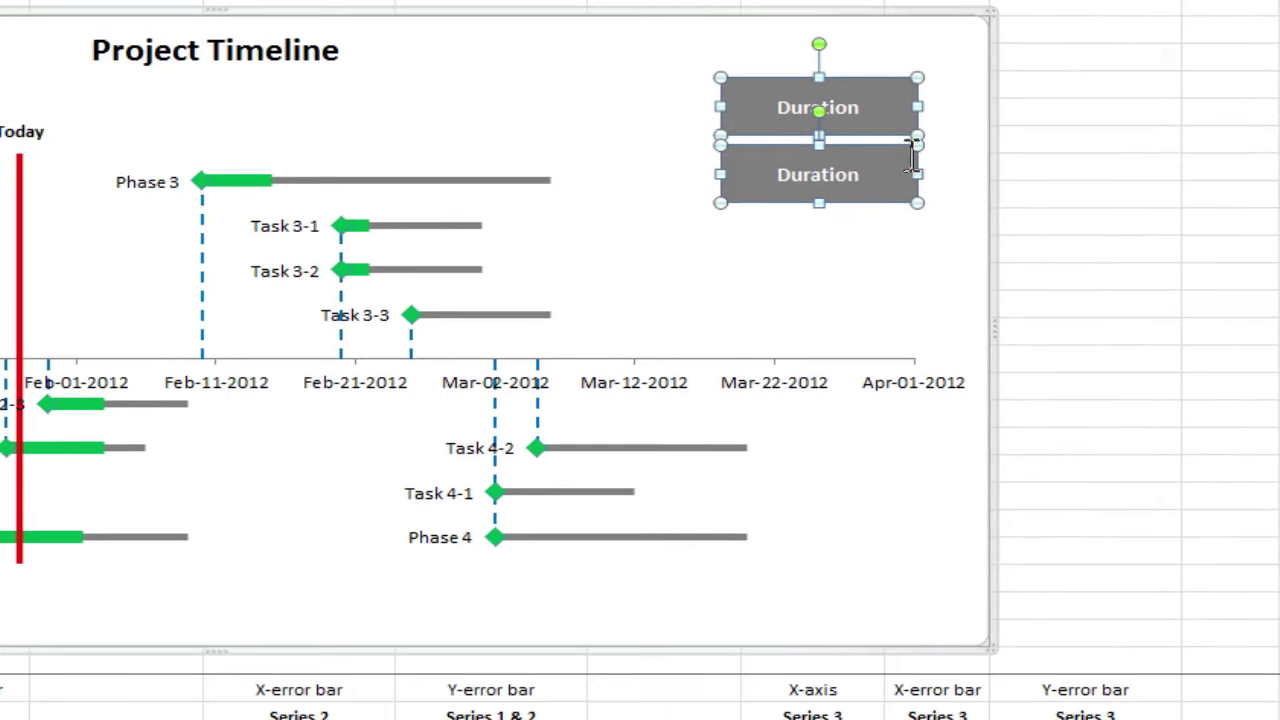
key(Escape)
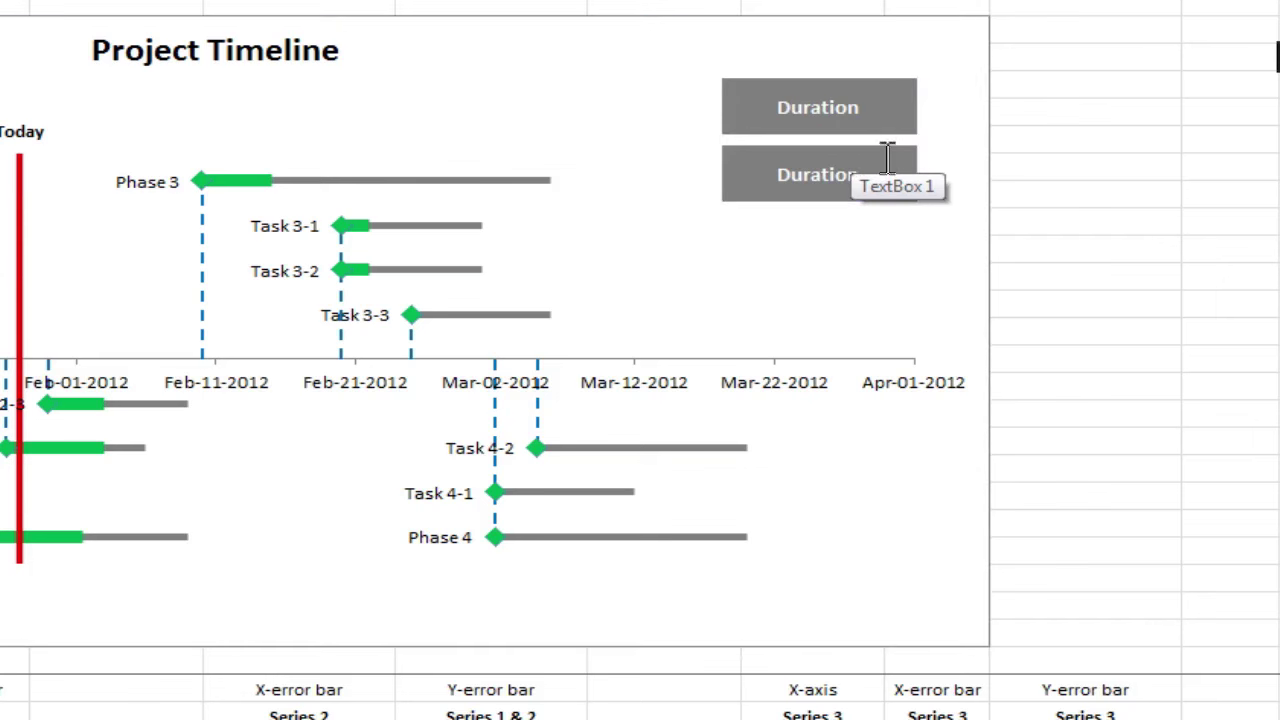
Give the lower legend box a solid fill in standard green, matching the completion bars.
click(887, 152)
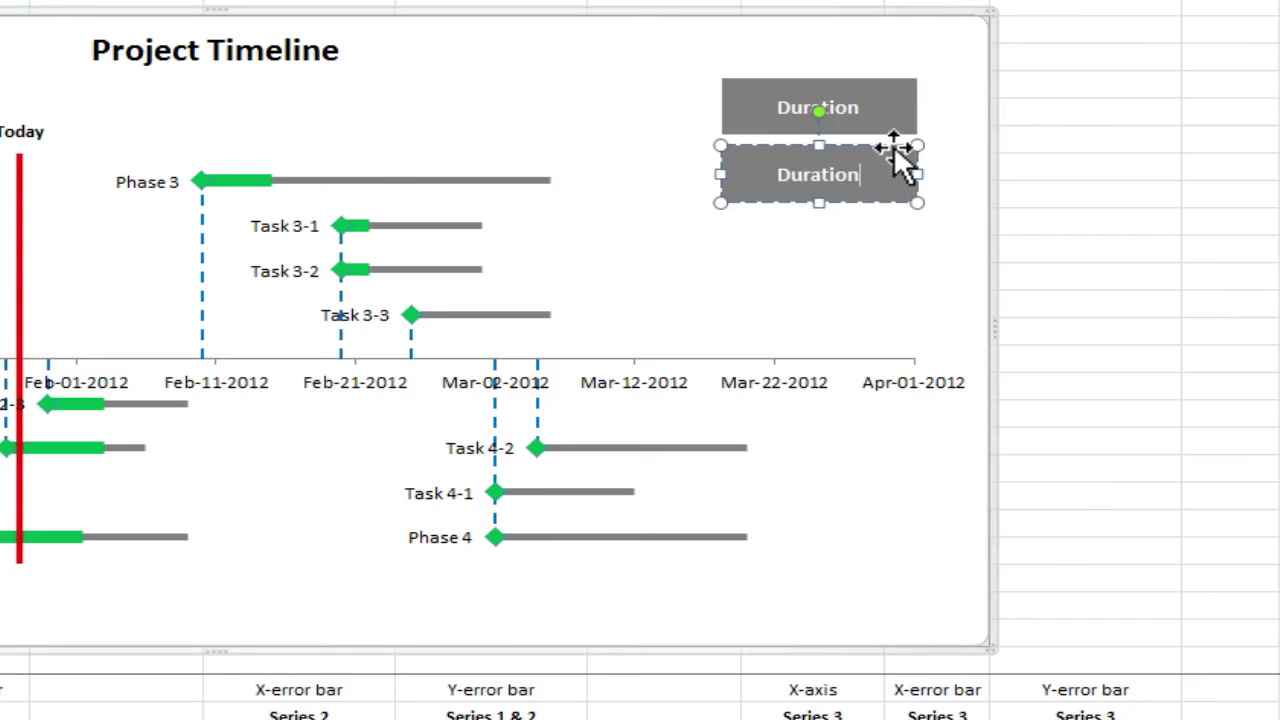
right_click(894, 146)
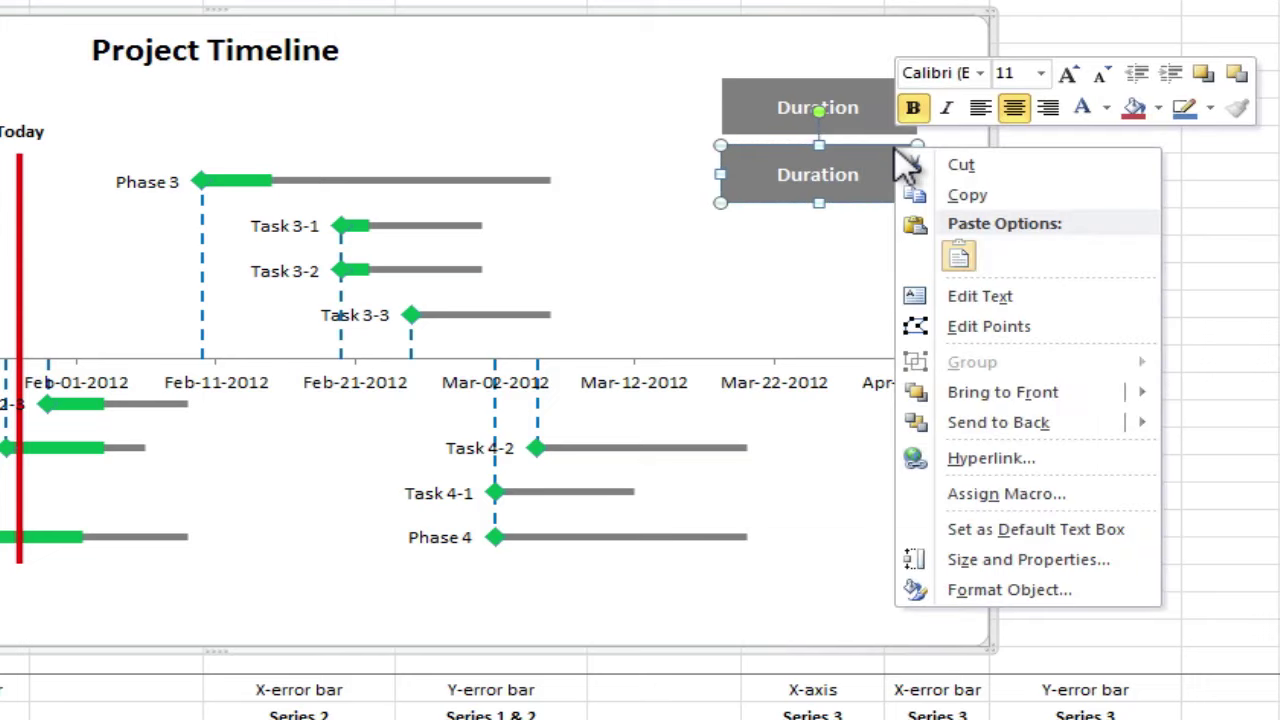
click(1104, 600)
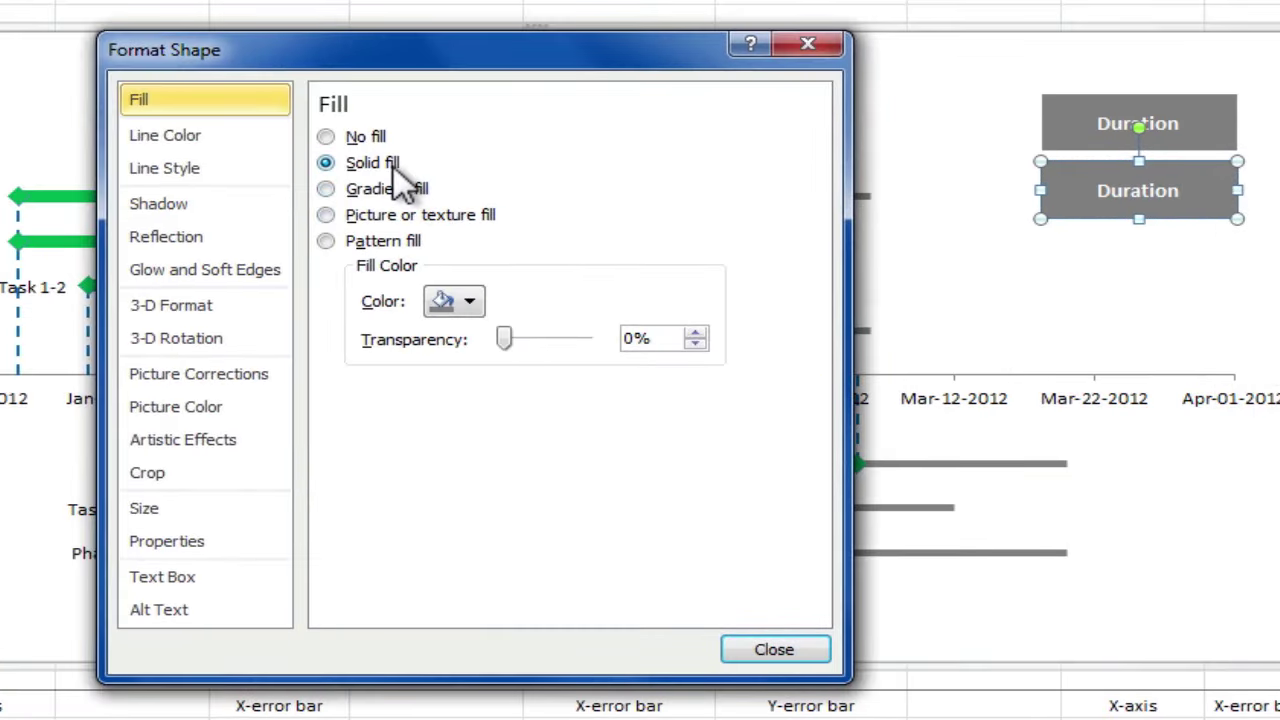
click(467, 302)
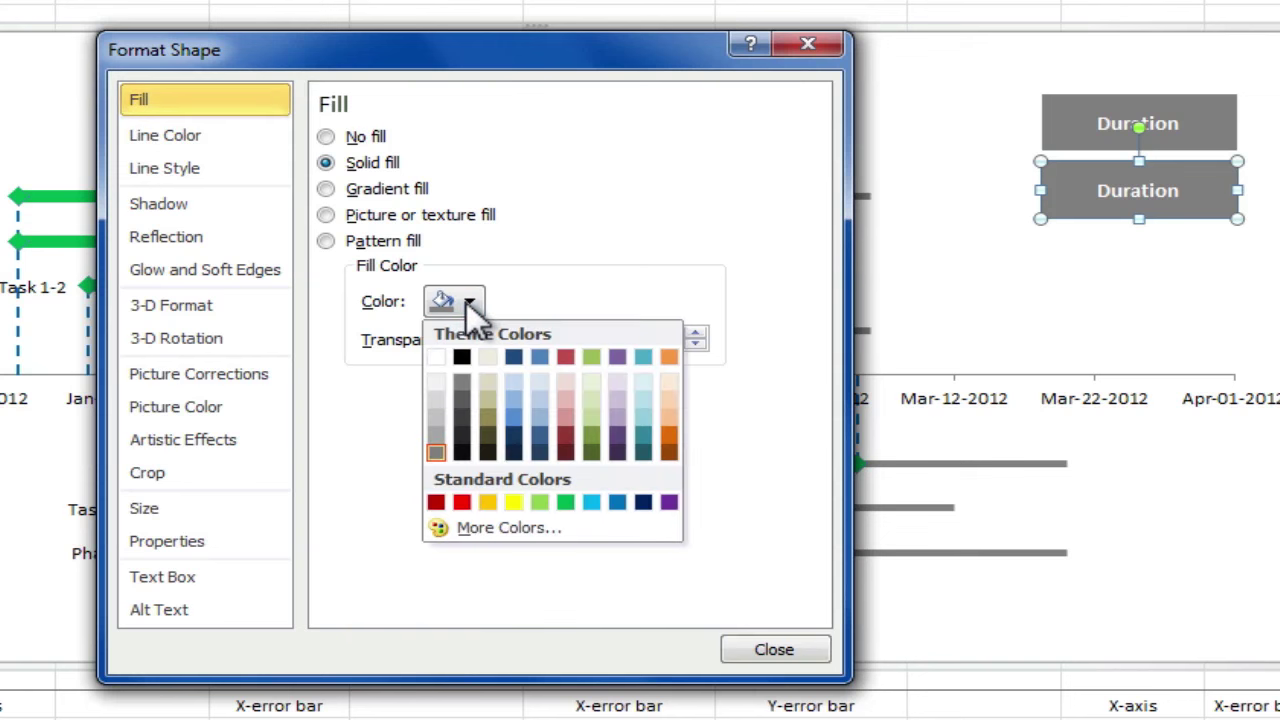
click(564, 501)
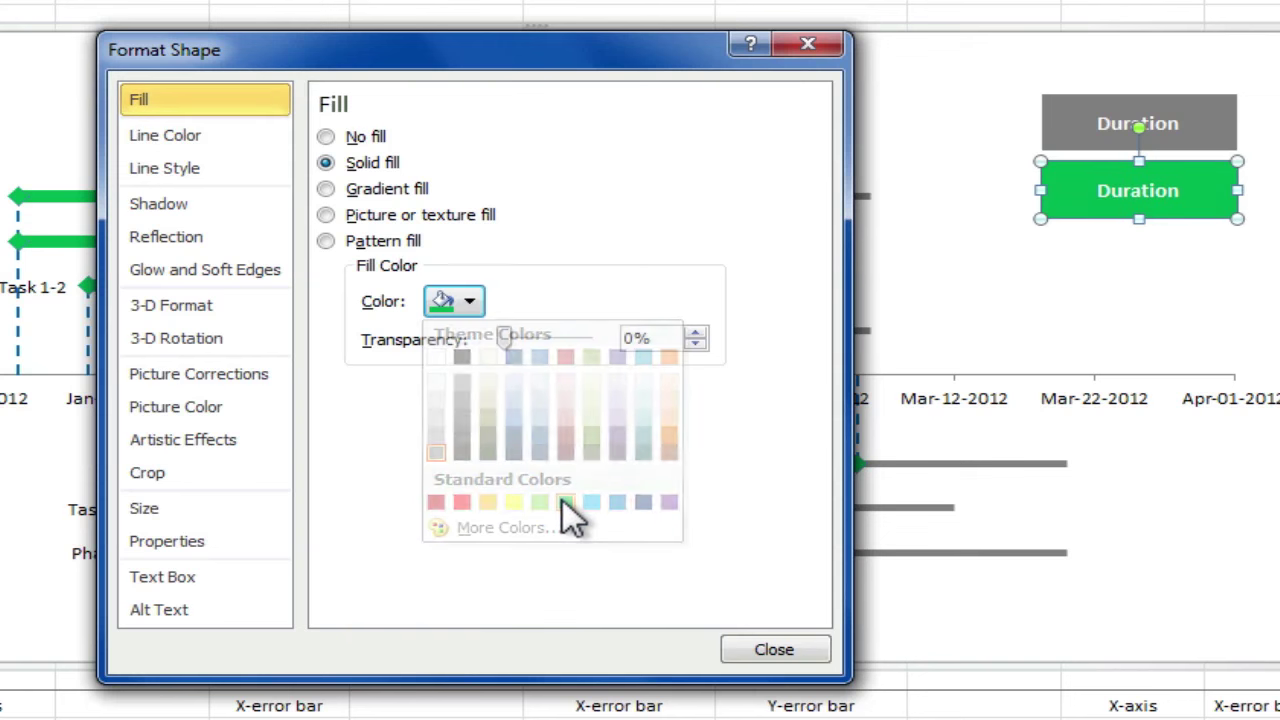
click(806, 652)
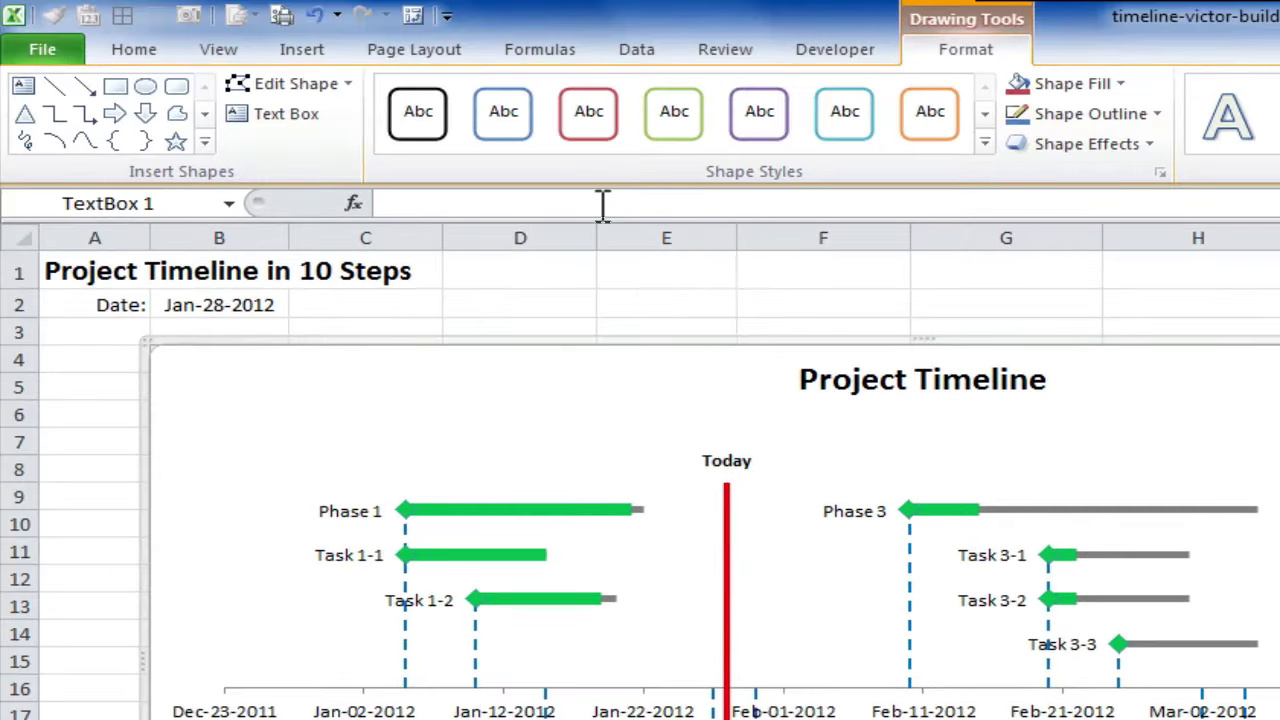
Link the green legend box's text to the Completion header cell of the task table with a cell-reference formula.
click(544, 157)
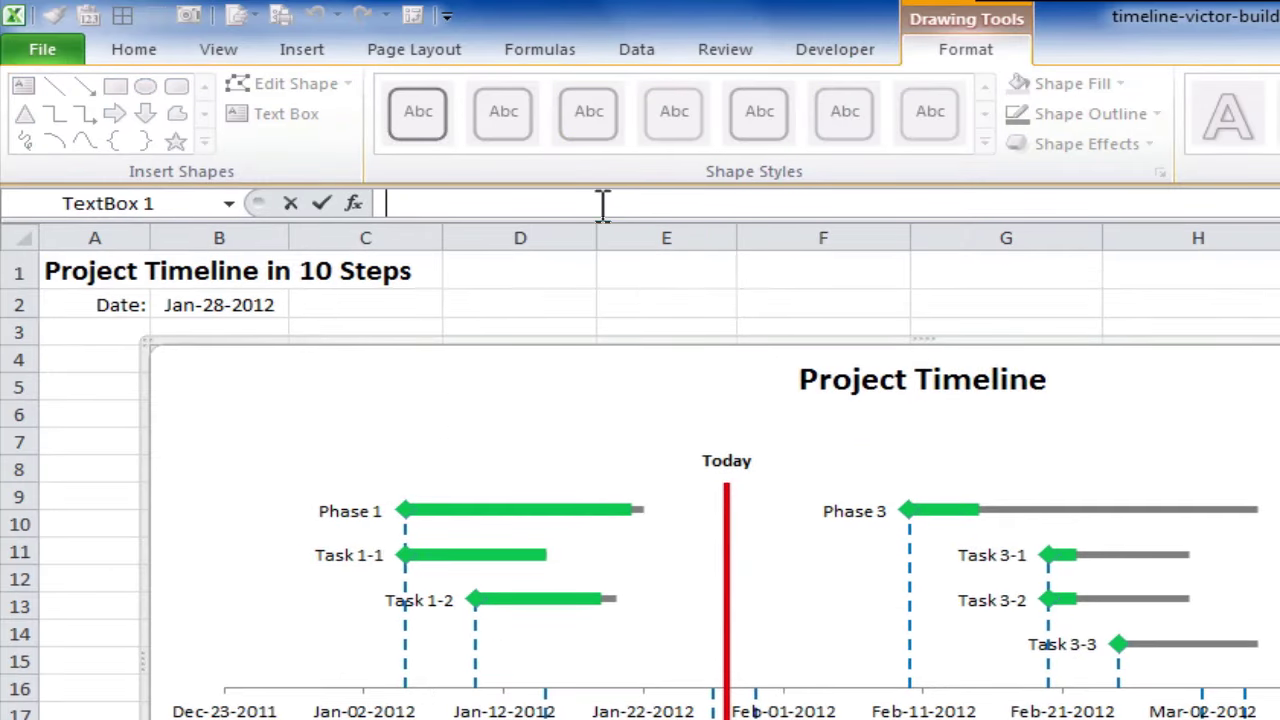
text(=)
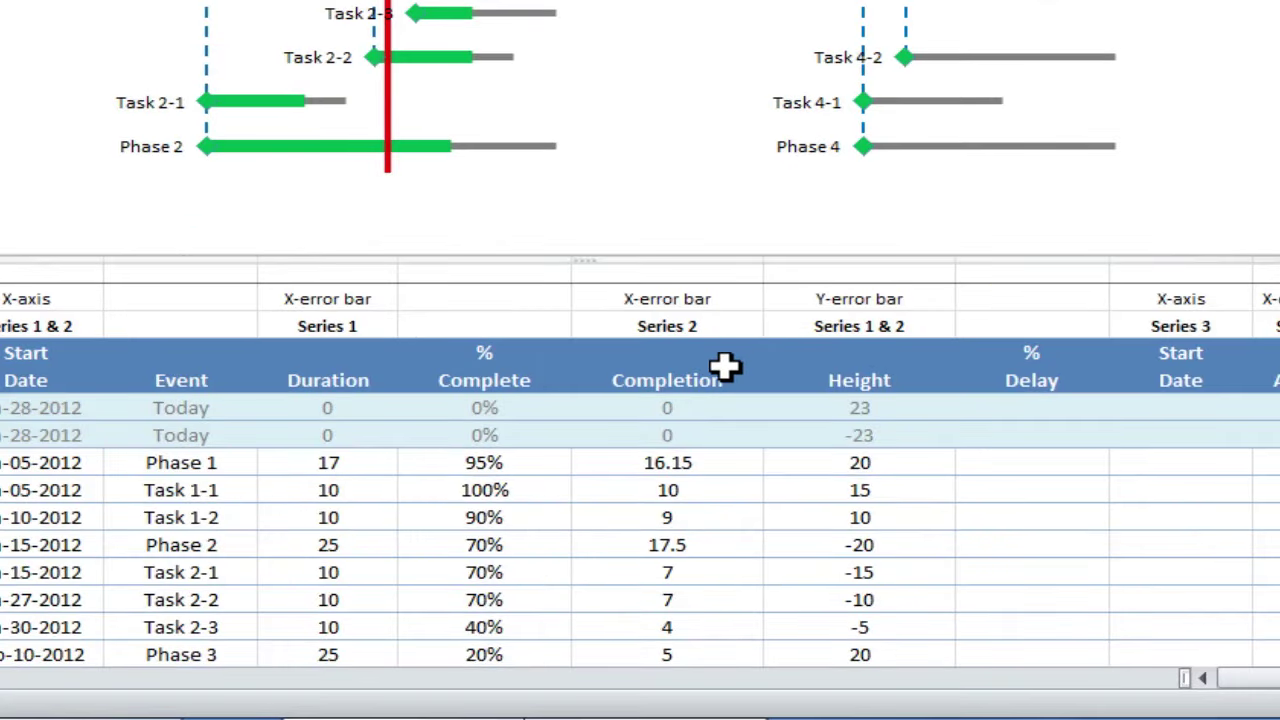
click(708, 367)
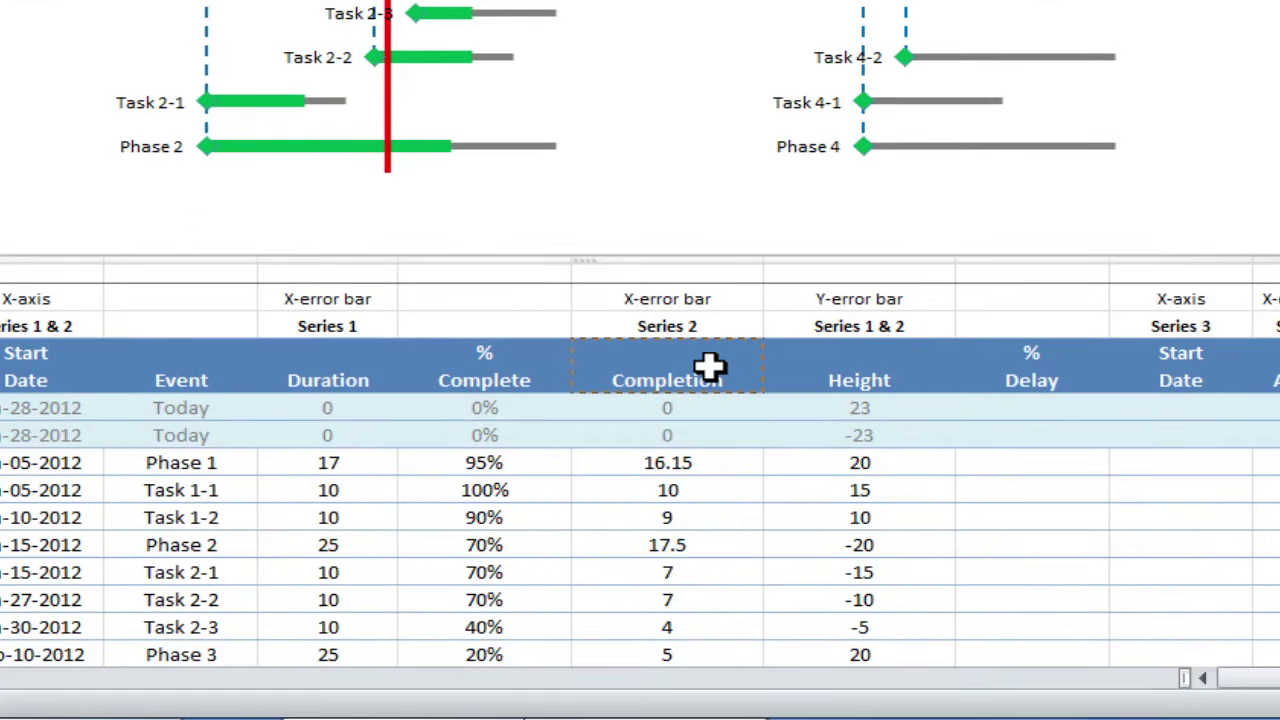
key(Return)
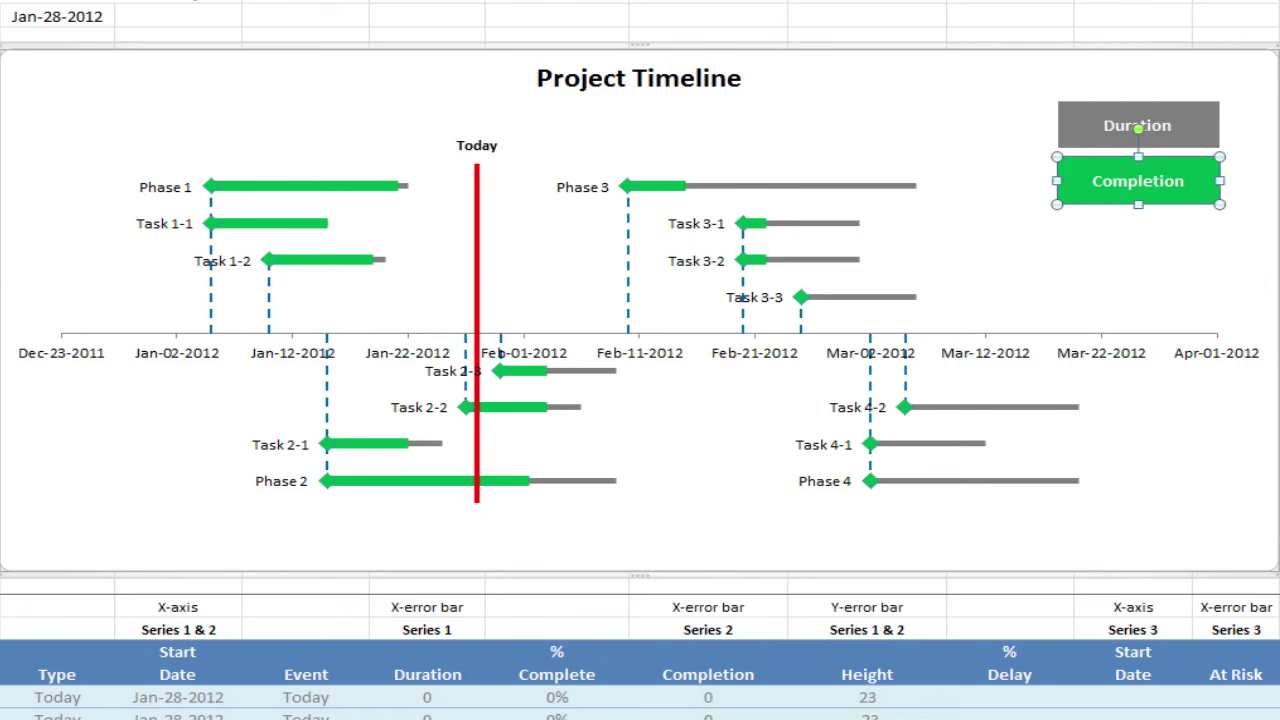
key(Escape)
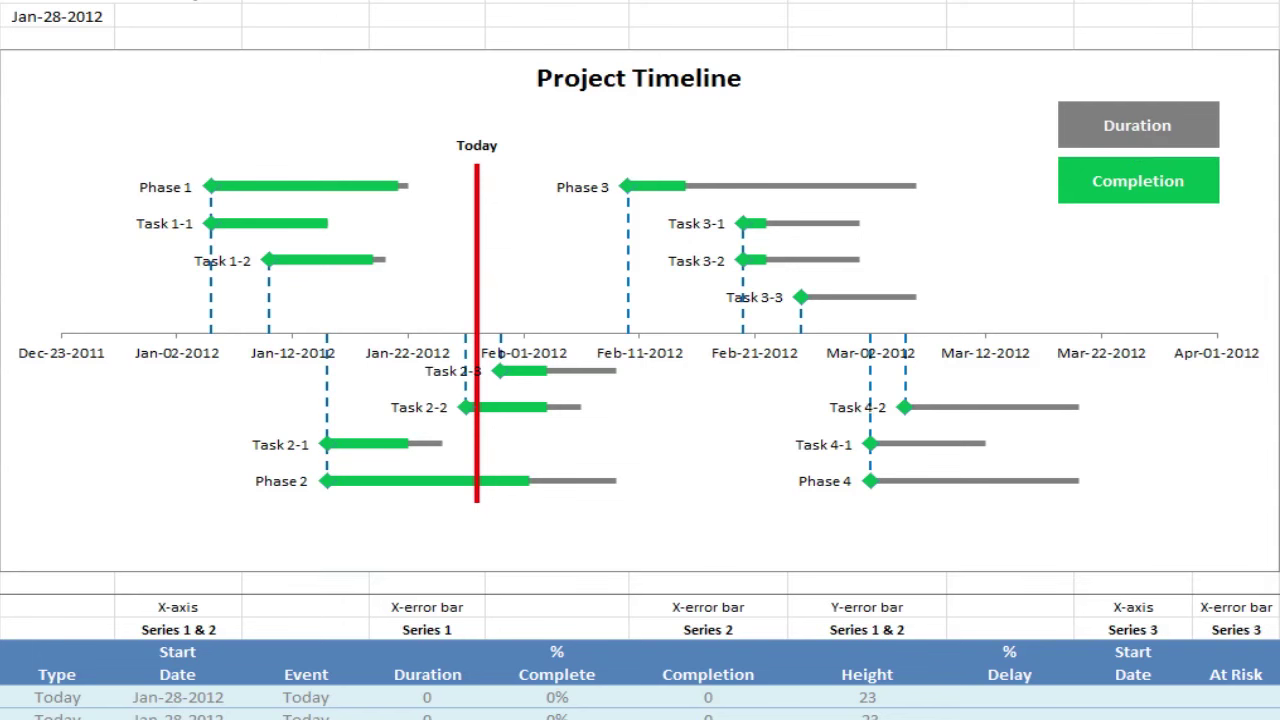